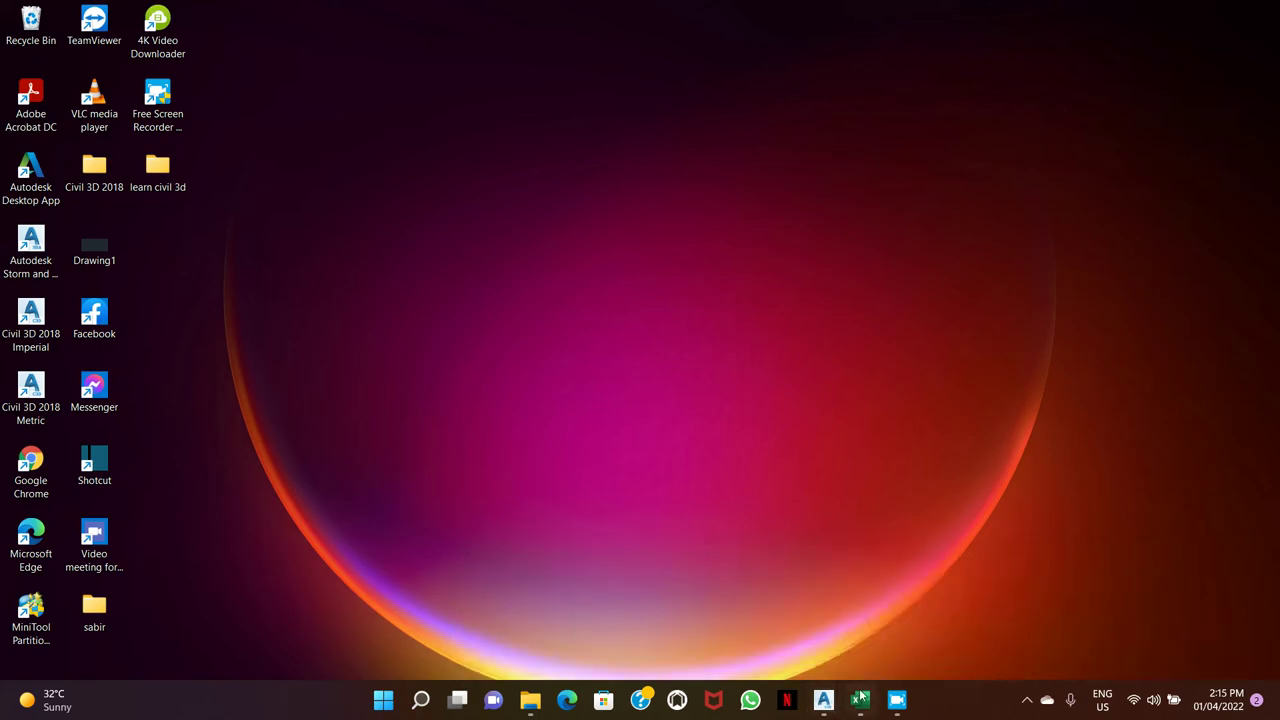
- Switch to the S-35 drawing in AutoCAD Civil 3D and examine the alignment's tangents and curve
left_click(829, 703)
left_click(1041, 645)
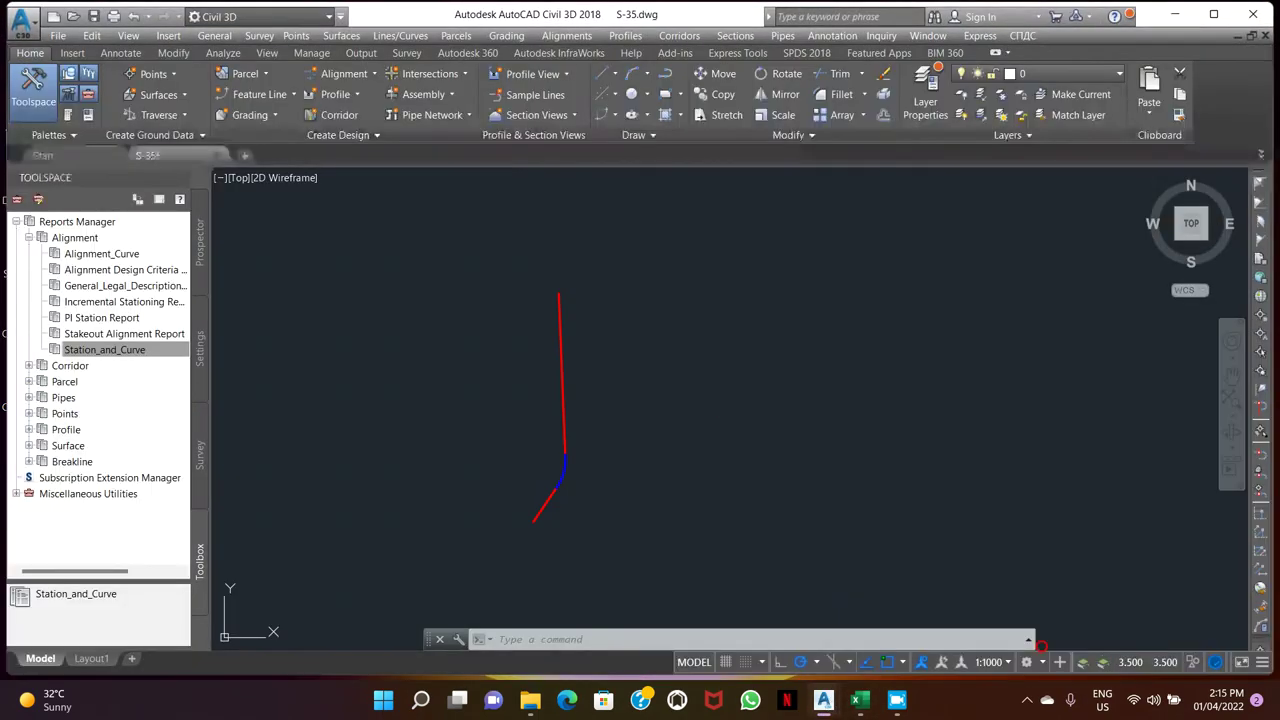
scroll(665, 340, "up", 3)
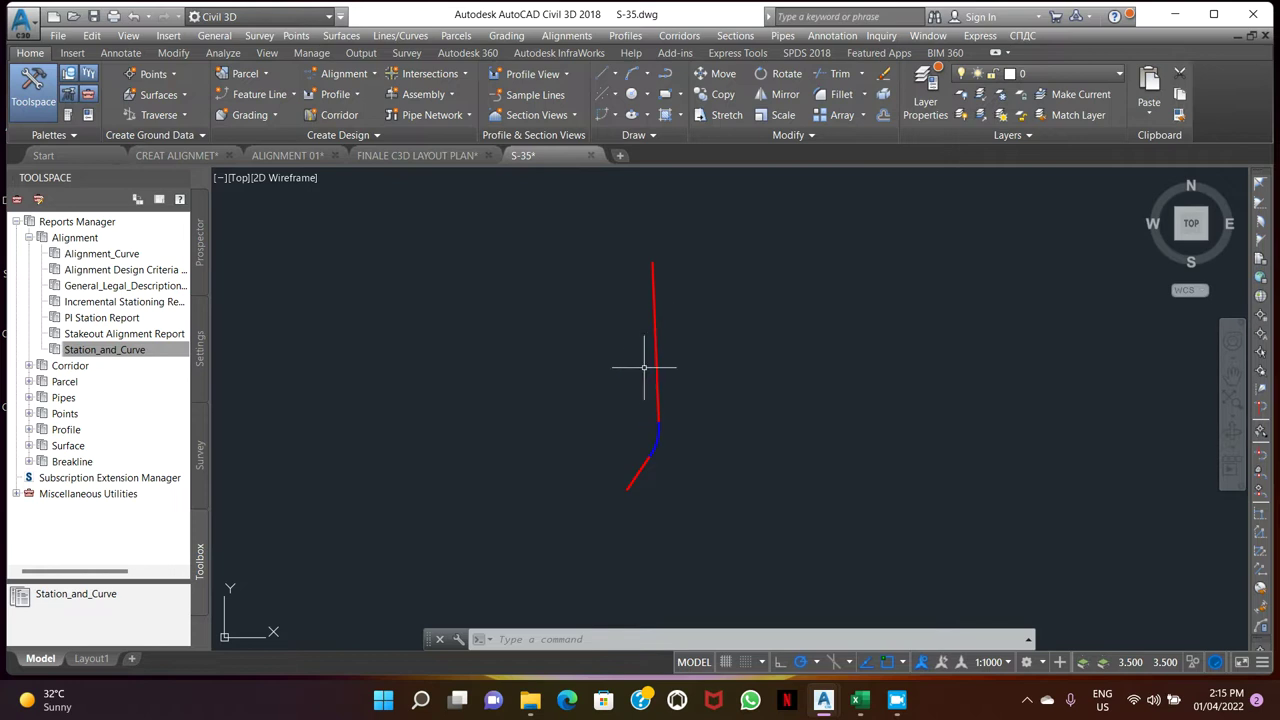
middle_click_drag(651, 366, 547, 327)
scroll(547, 327, "up", 3)
scroll(586, 371, "down", 3)
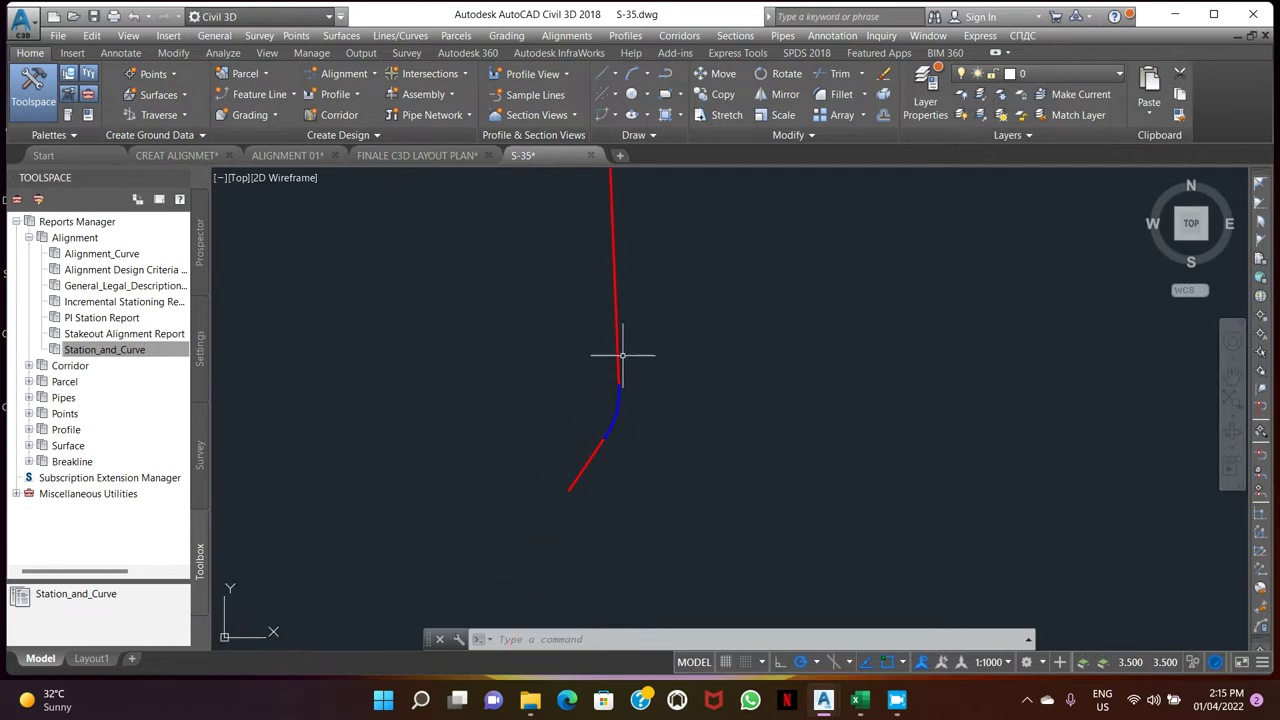
middle_click_drag(623, 357, 643, 371)
scroll(643, 371, "up", 2)
scroll(617, 329, "up", 3)
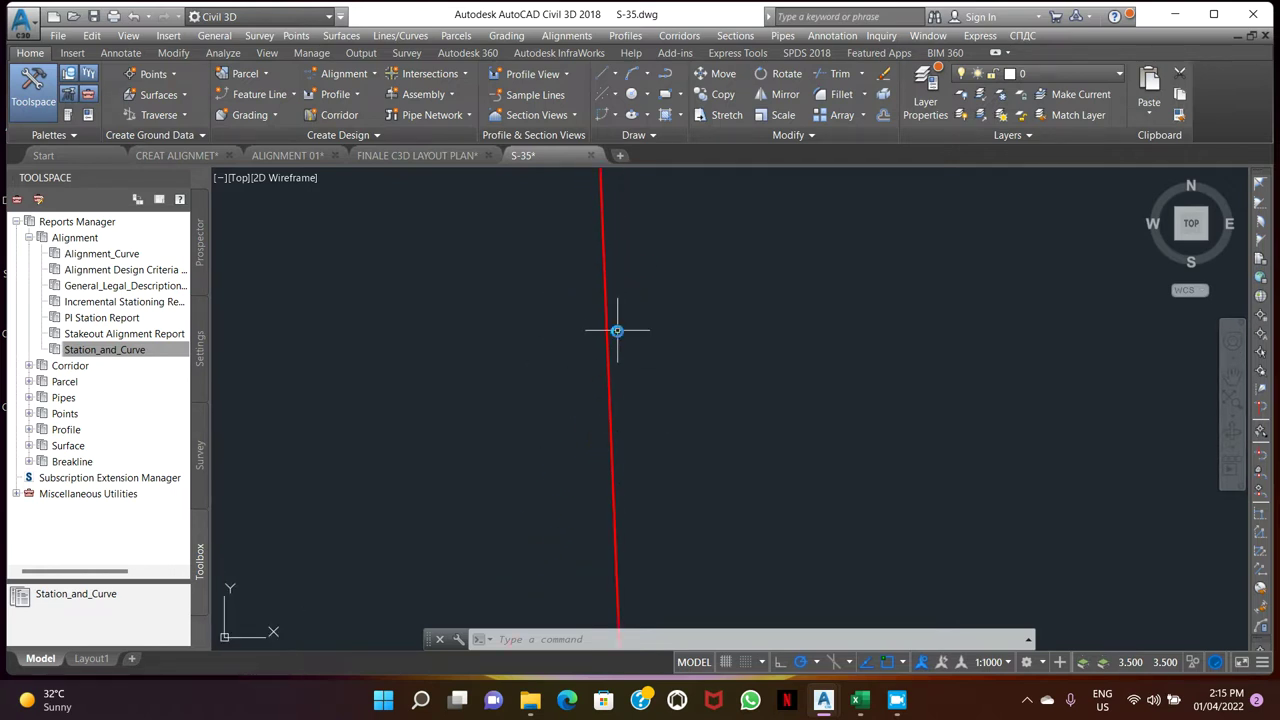
scroll(617, 329, "down", 3)
scroll(628, 486, "up", 6)
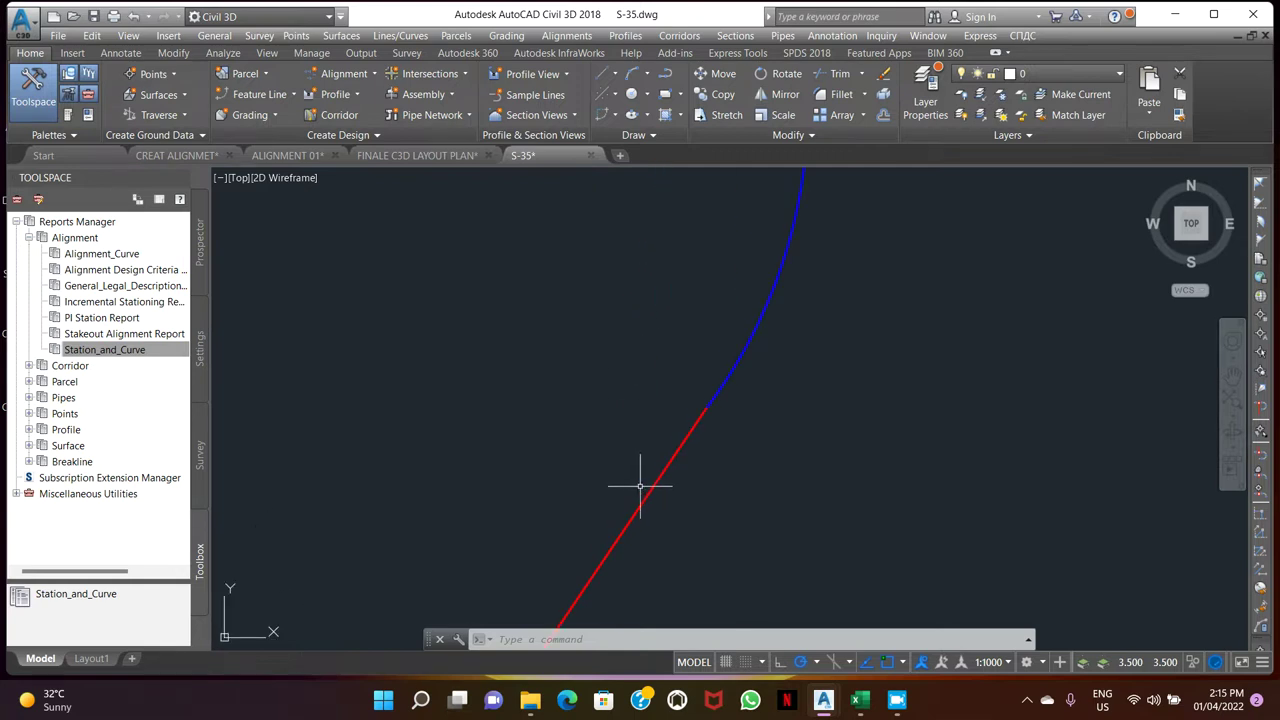
- Open the label settings of alignment S-35 and add Major Stations labels in the Perpendicular with Tick style
left_click(661, 470)
right_click(661, 470)
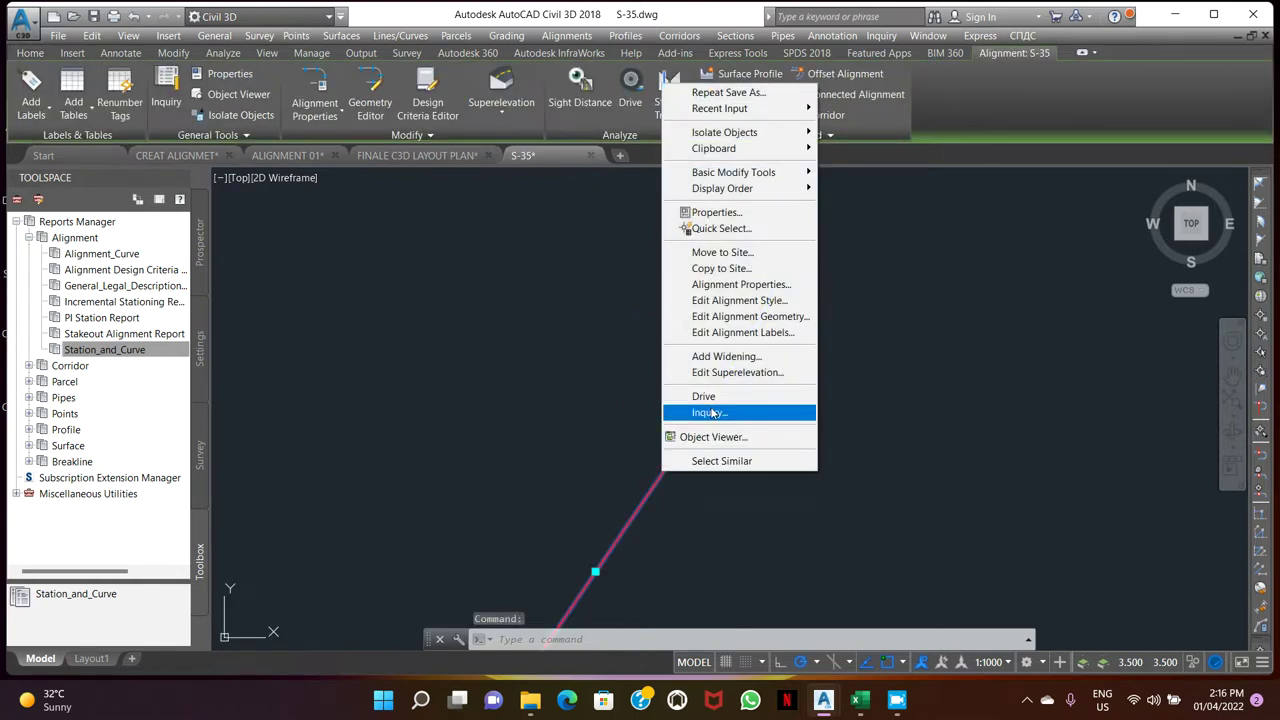
left_click(740, 333)
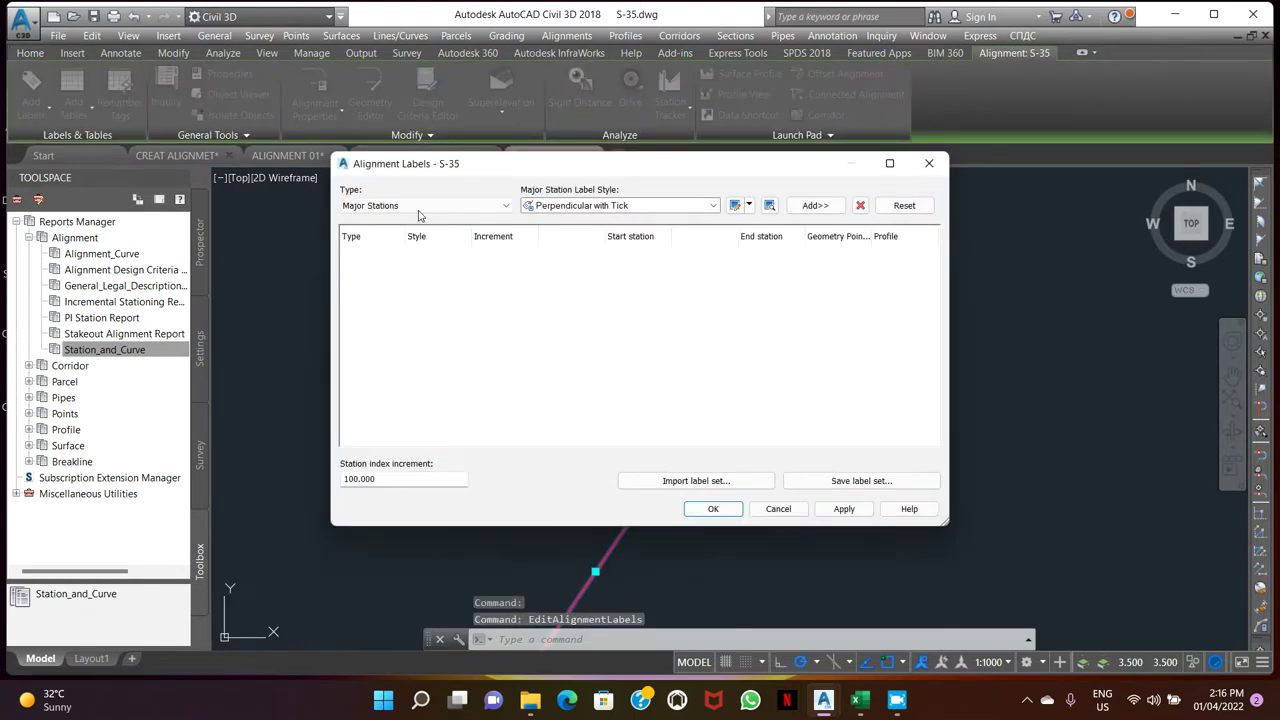
left_click(815, 205)
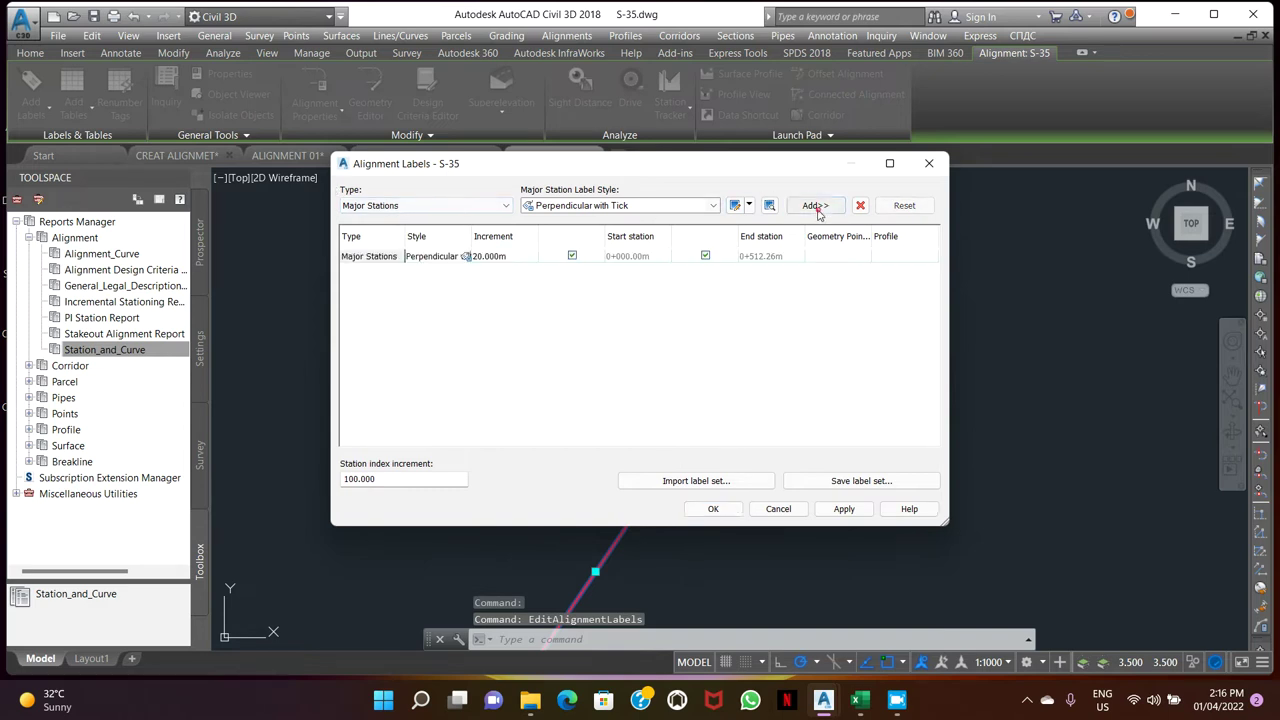
- Add Geometry Points labels in the Perpendicular with Tick and Line style for all listed points and apply the label set to the alignment
left_click(500, 205)
left_click(375, 243)
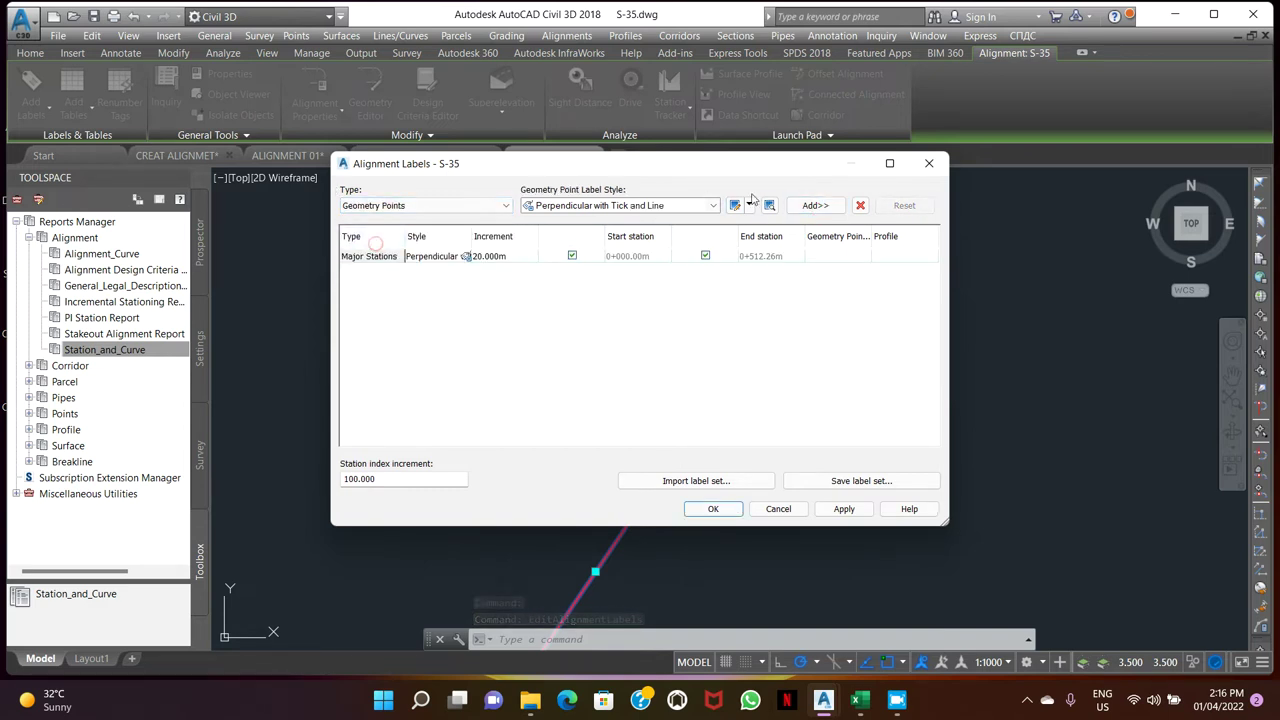
left_click(813, 206)
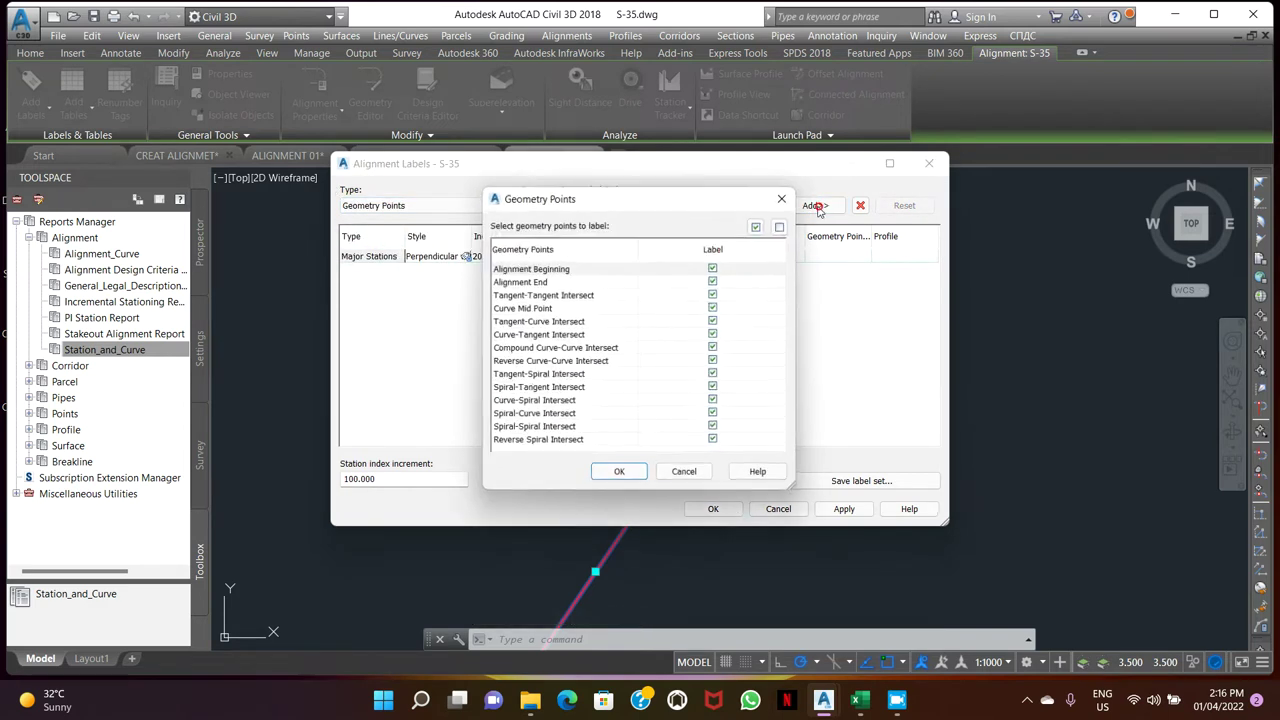
left_click(617, 475)
left_click(844, 509)
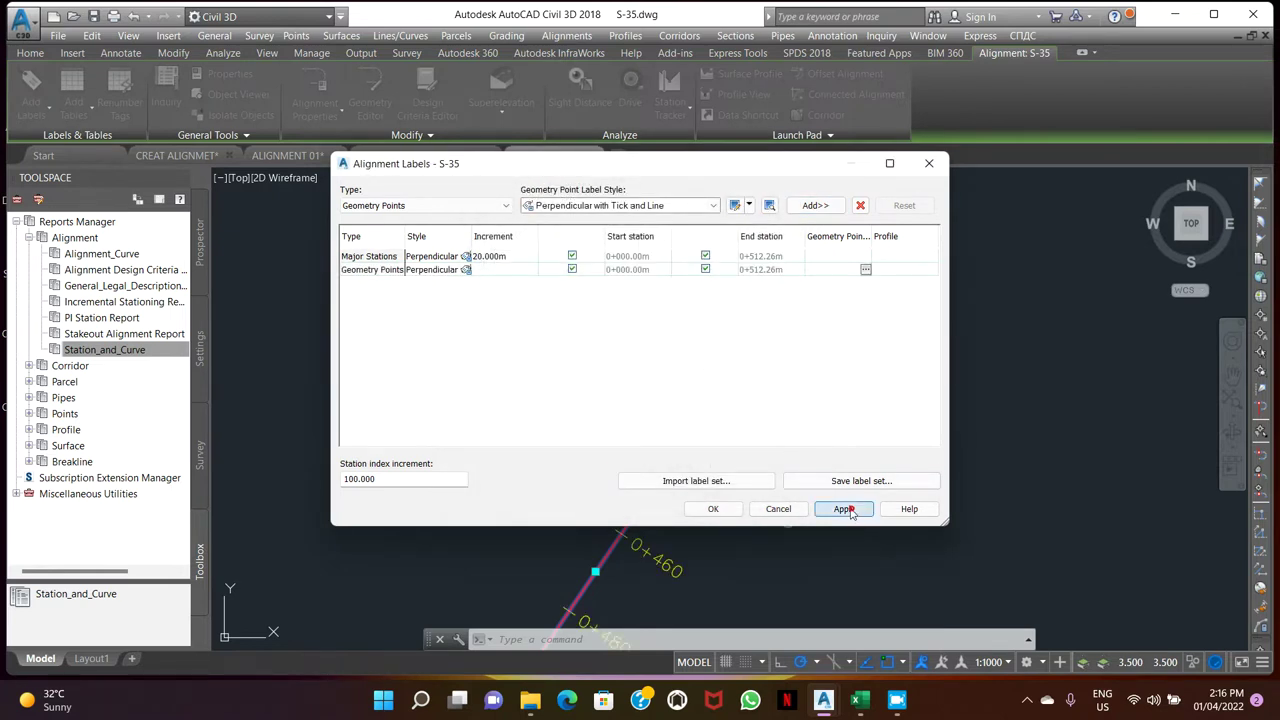
left_click(710, 509)
scroll(770, 380, "down", 5)
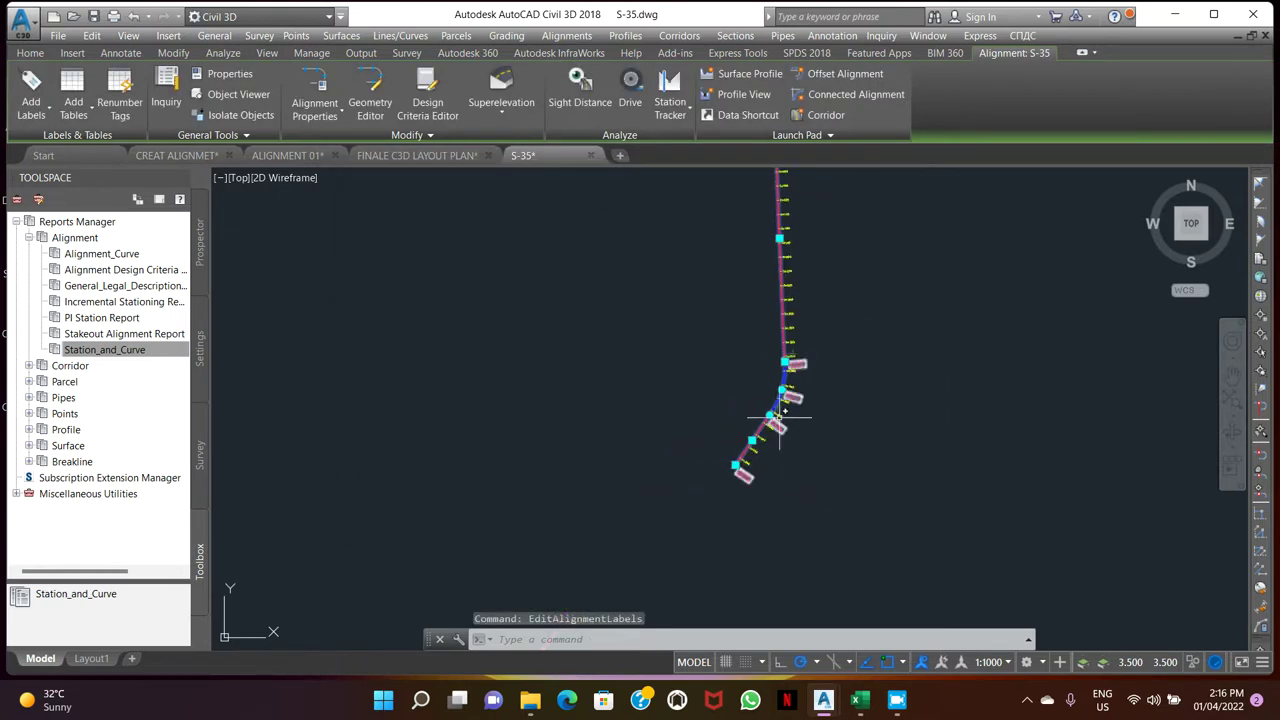
key("Escape")
- Examine the station and geometry point labels along the whole alignment, from its beginning through the curve to its end
scroll(770, 390, "up", 6)
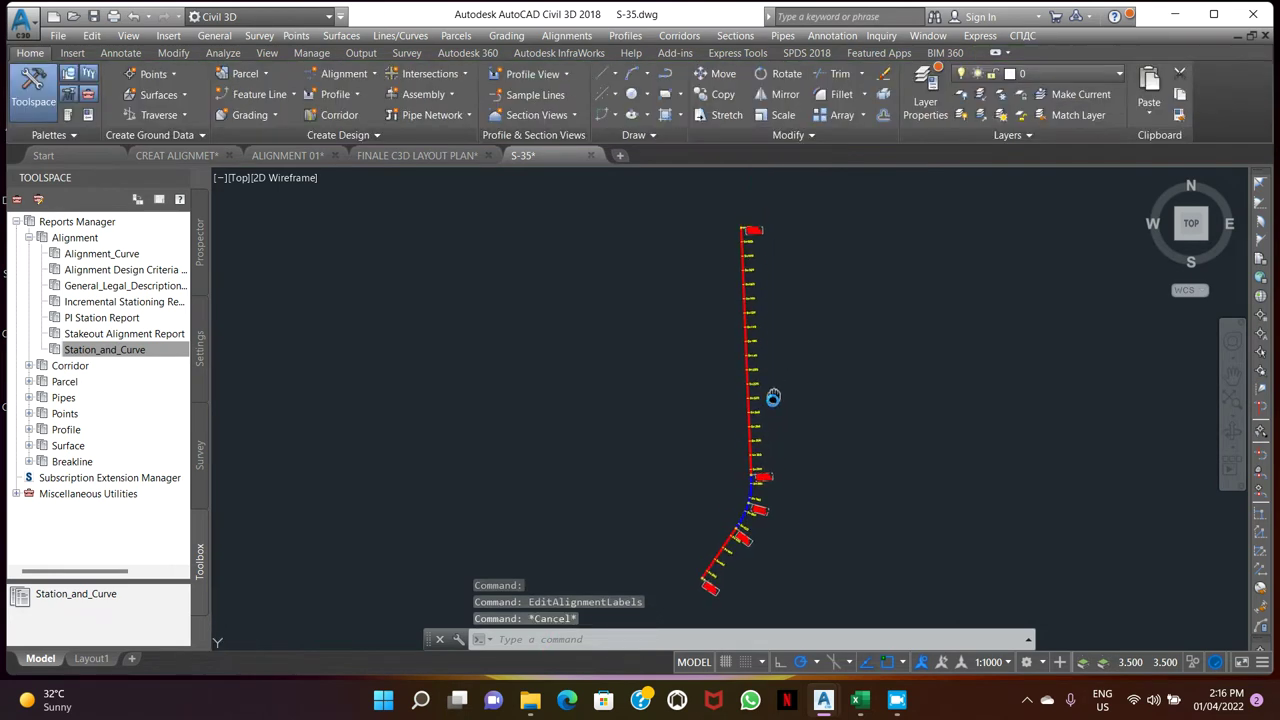
scroll(740, 275, "down", 3)
scroll(700, 277, "up", 4)
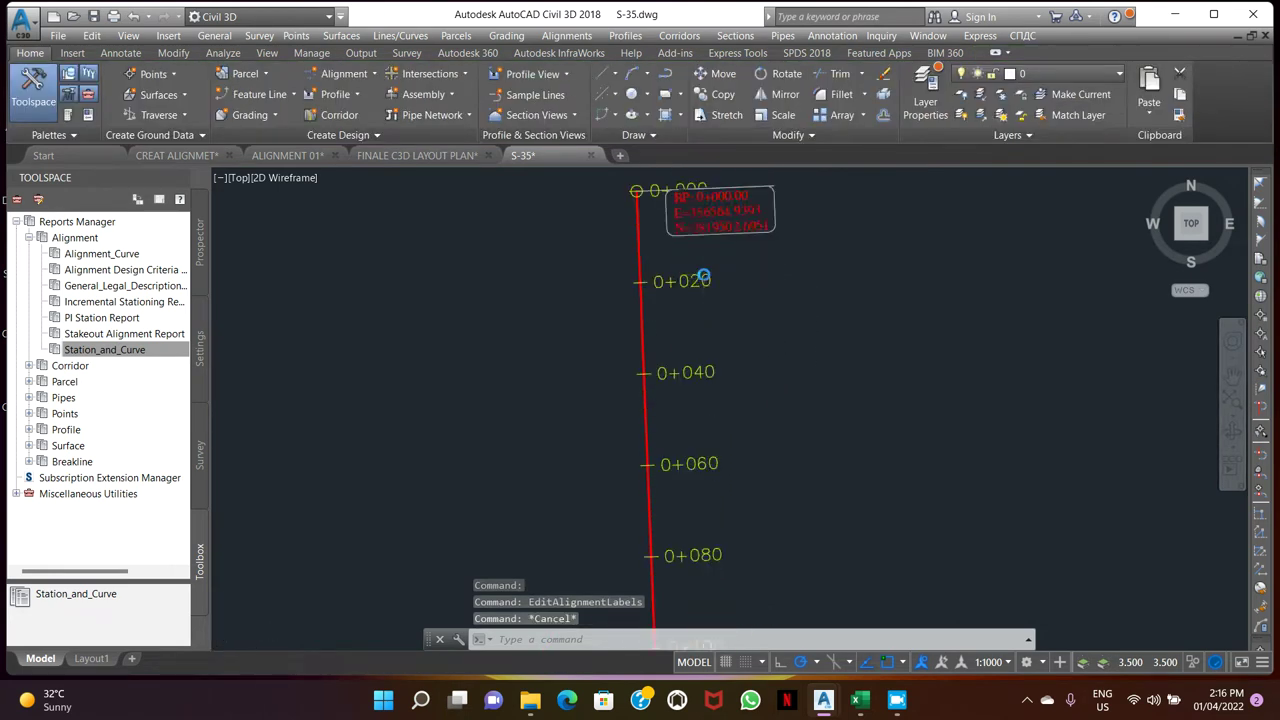
scroll(665, 295, "down", 1)
scroll(694, 277, "down", 4)
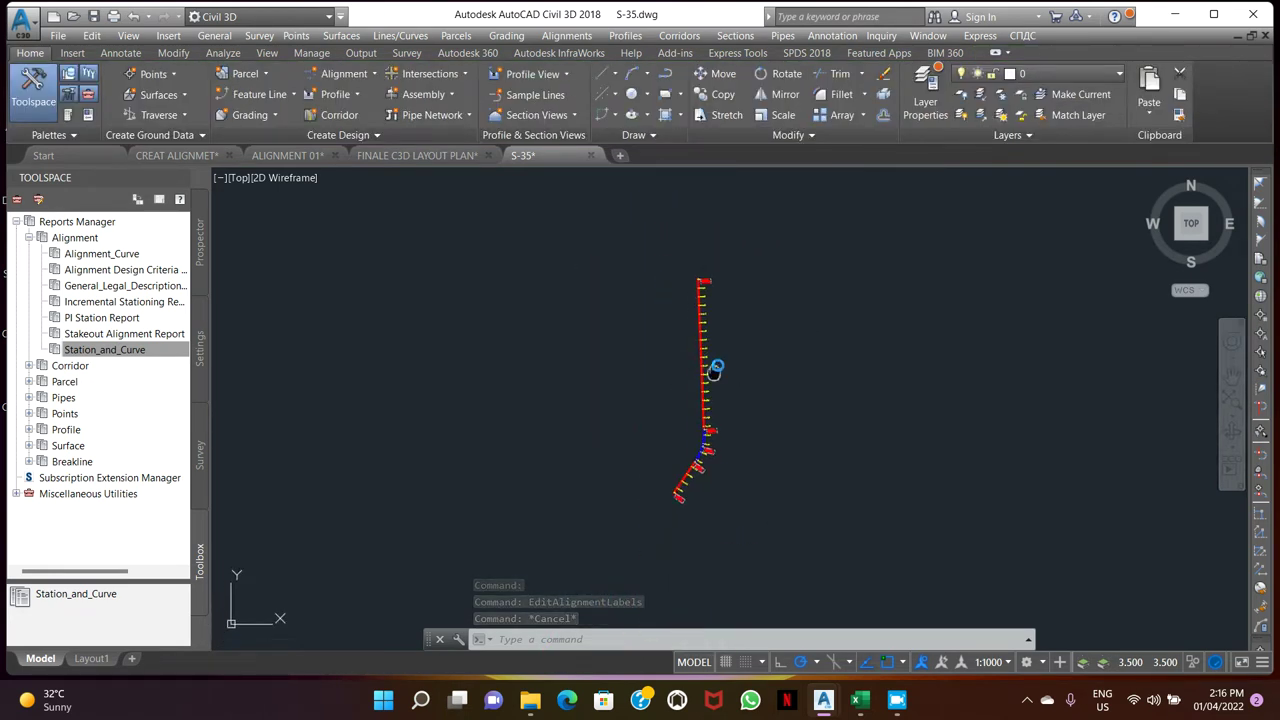
scroll(745, 370, "up", 5)
scroll(670, 549, "down", 1)
scroll(700, 530, "up", 3)
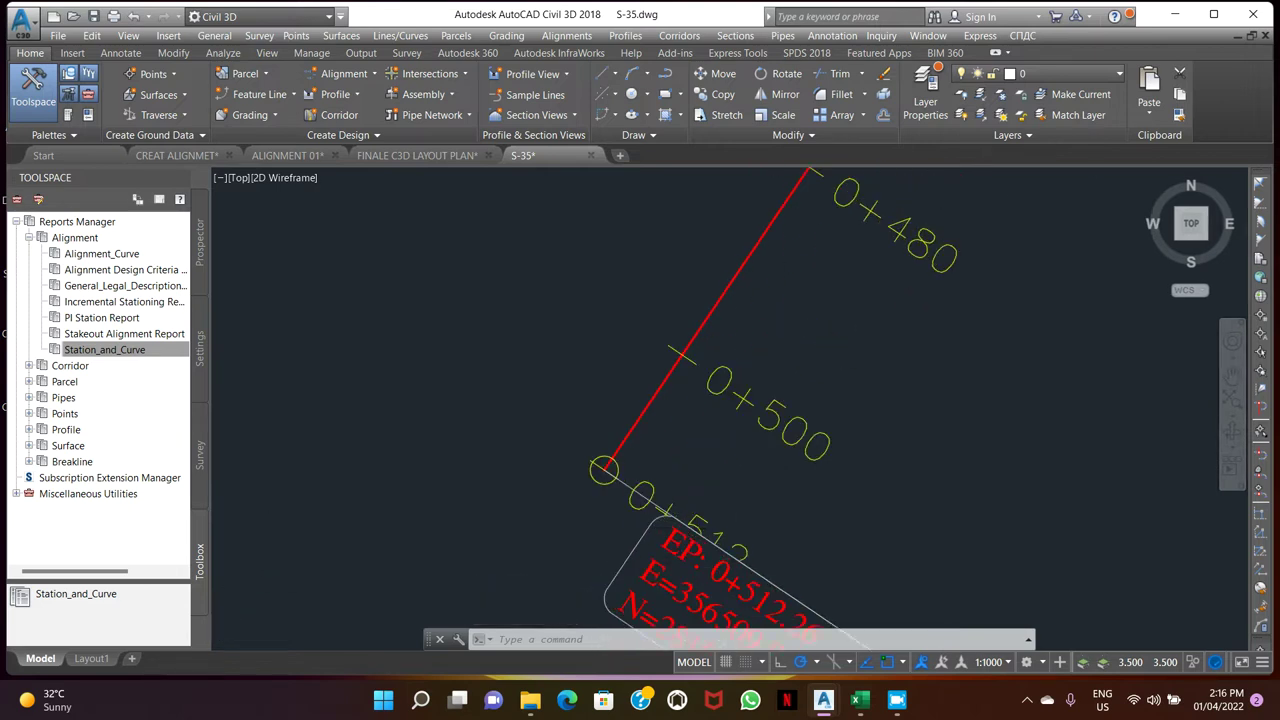
scroll(720, 520, "down", 3)
mouse_move(760, 457)
middle_mouse_down()
mouse_move(670, 547)
mouse_move(703, 520)
middle_mouse_up()
middle_click_drag(748, 370, 709, 461)
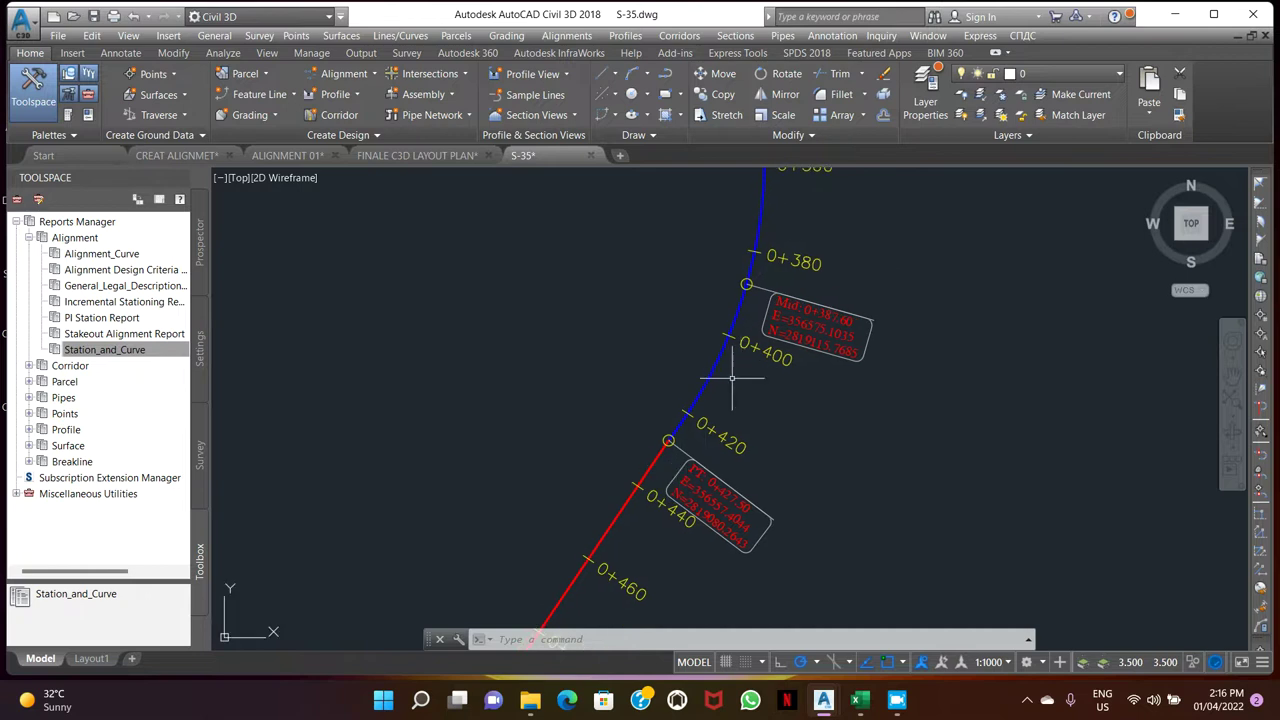
middle_click_drag(764, 306, 733, 380)
scroll(663, 386, "down", 5)
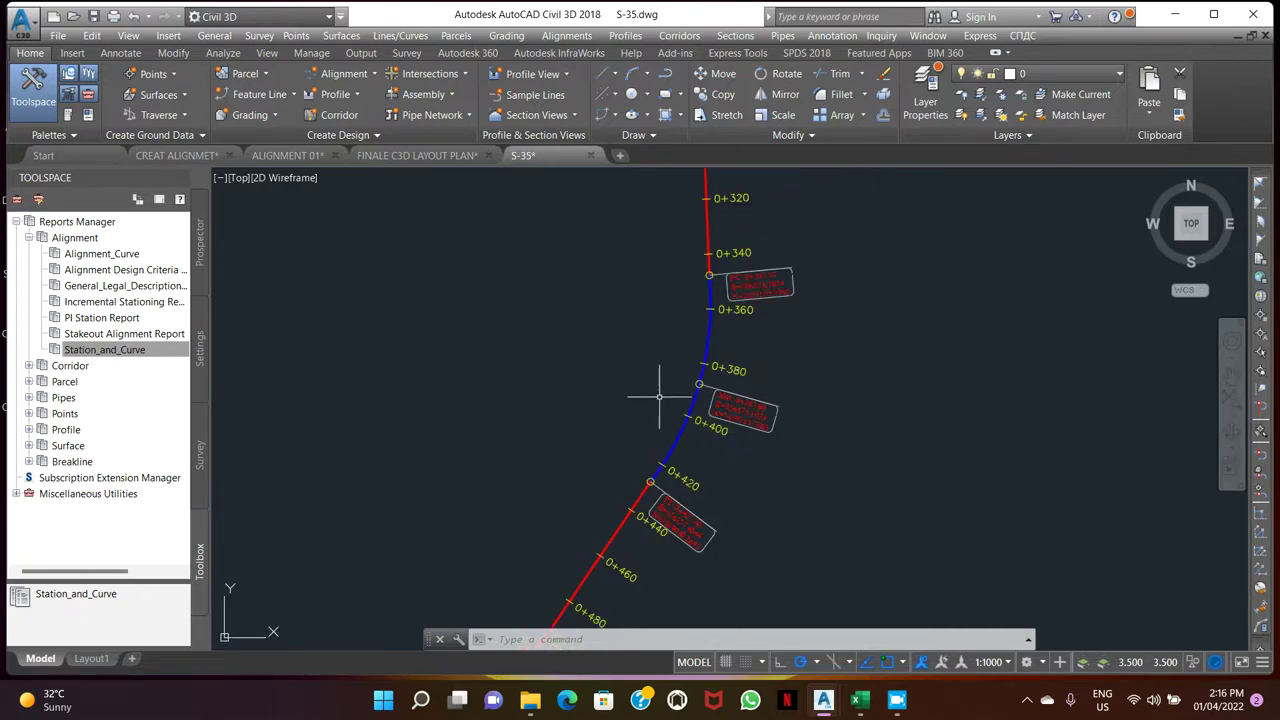
scroll(645, 372, "up", 3)
scroll(660, 385, "down", 5)
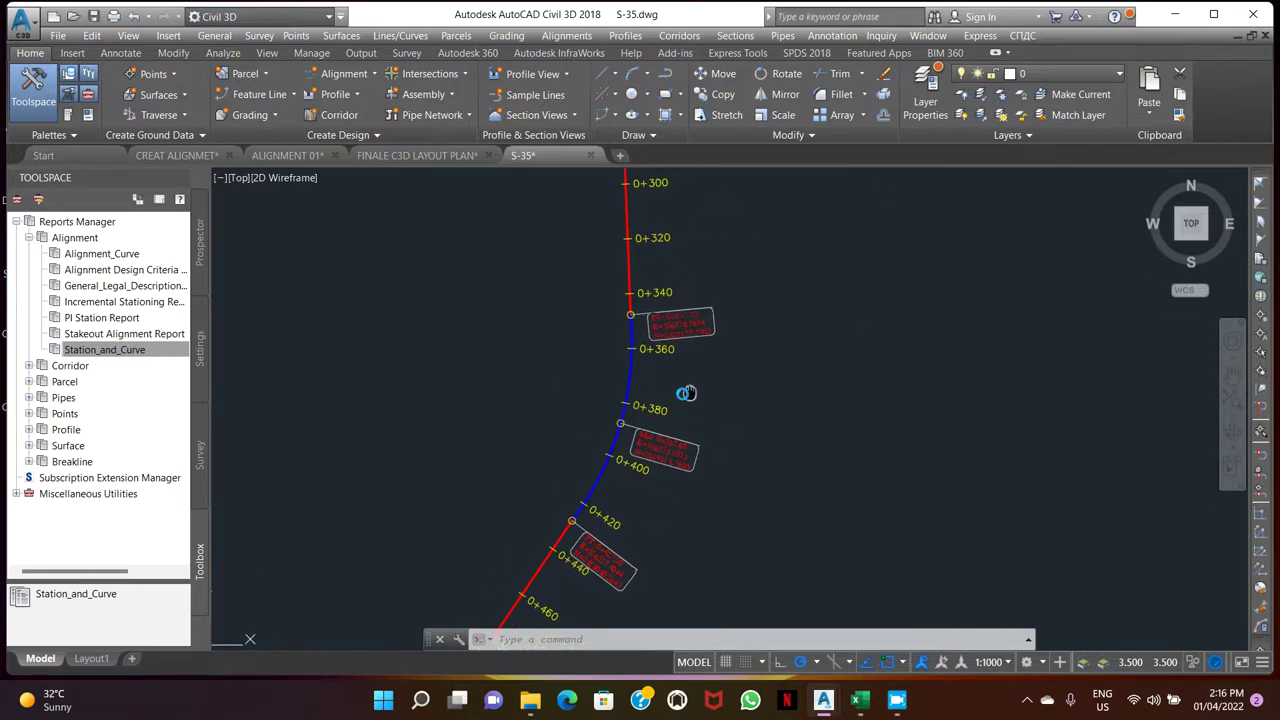
scroll(694, 337, "up", 3)
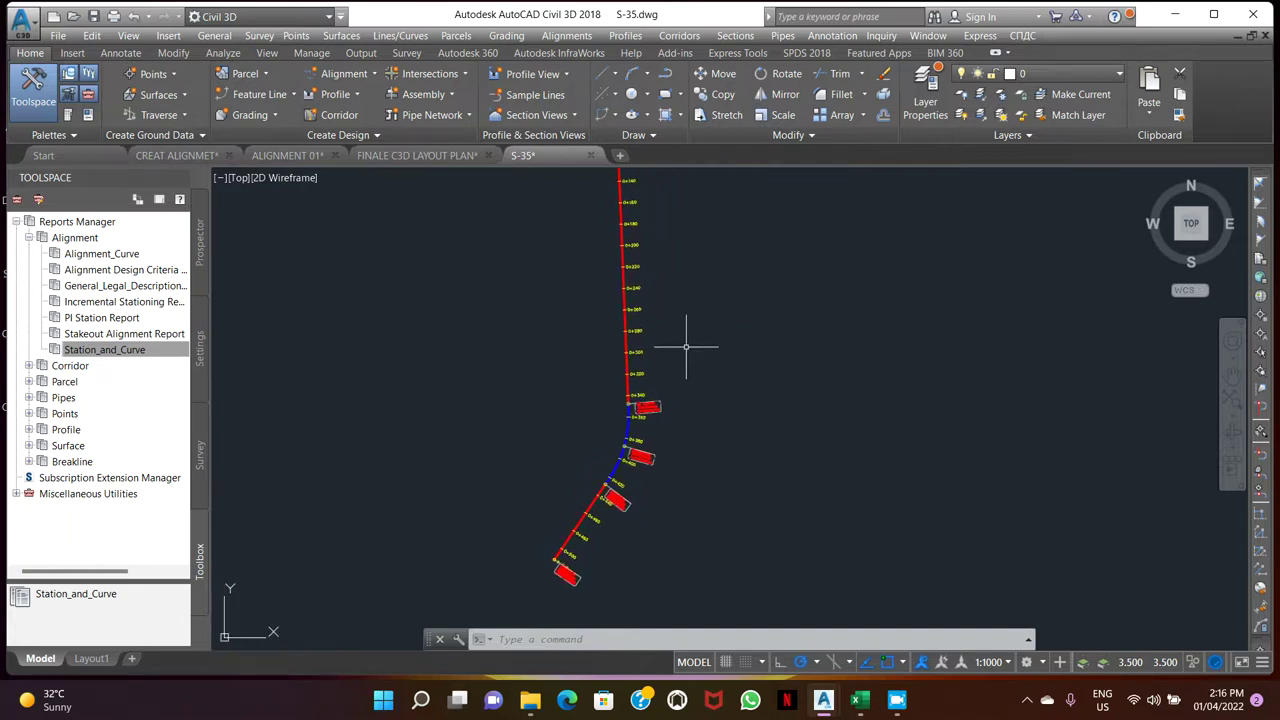
scroll(661, 336, "down", 3)
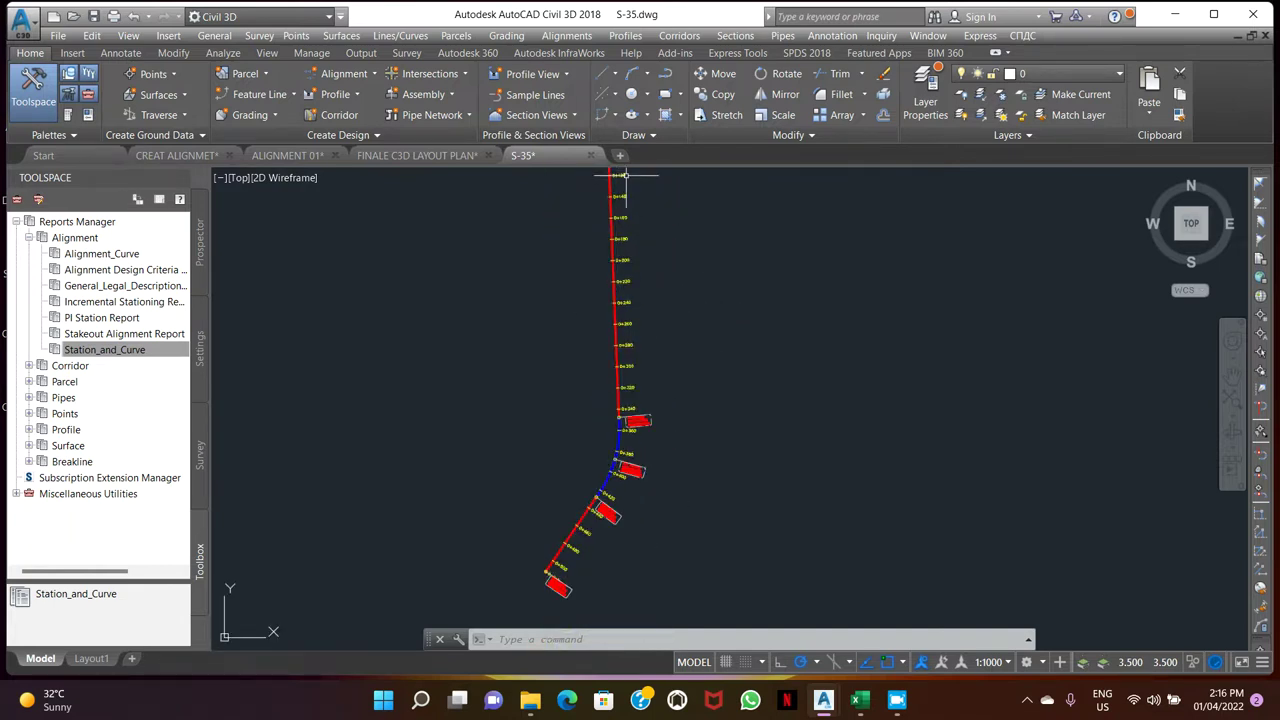
scroll(617, 243, "down", 1)
scroll(606, 266, "up", 4)
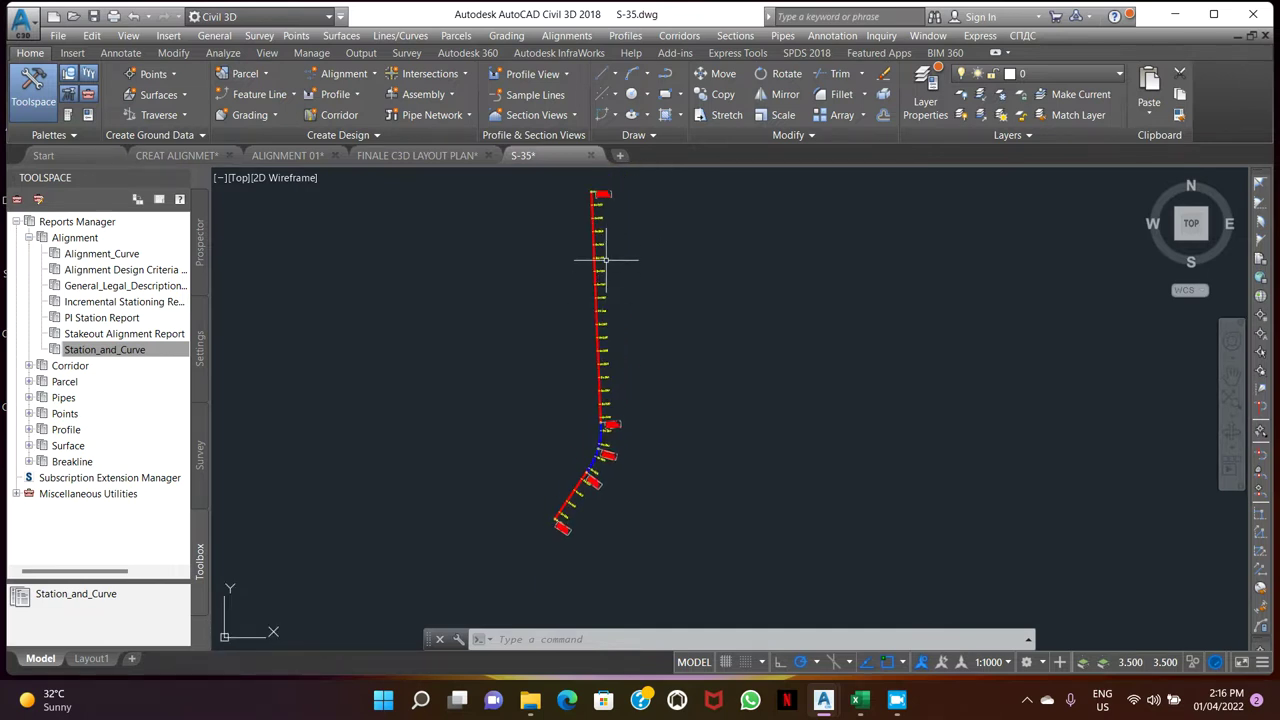
scroll(600, 250, "down", 2)
scroll(614, 241, "up", 2)
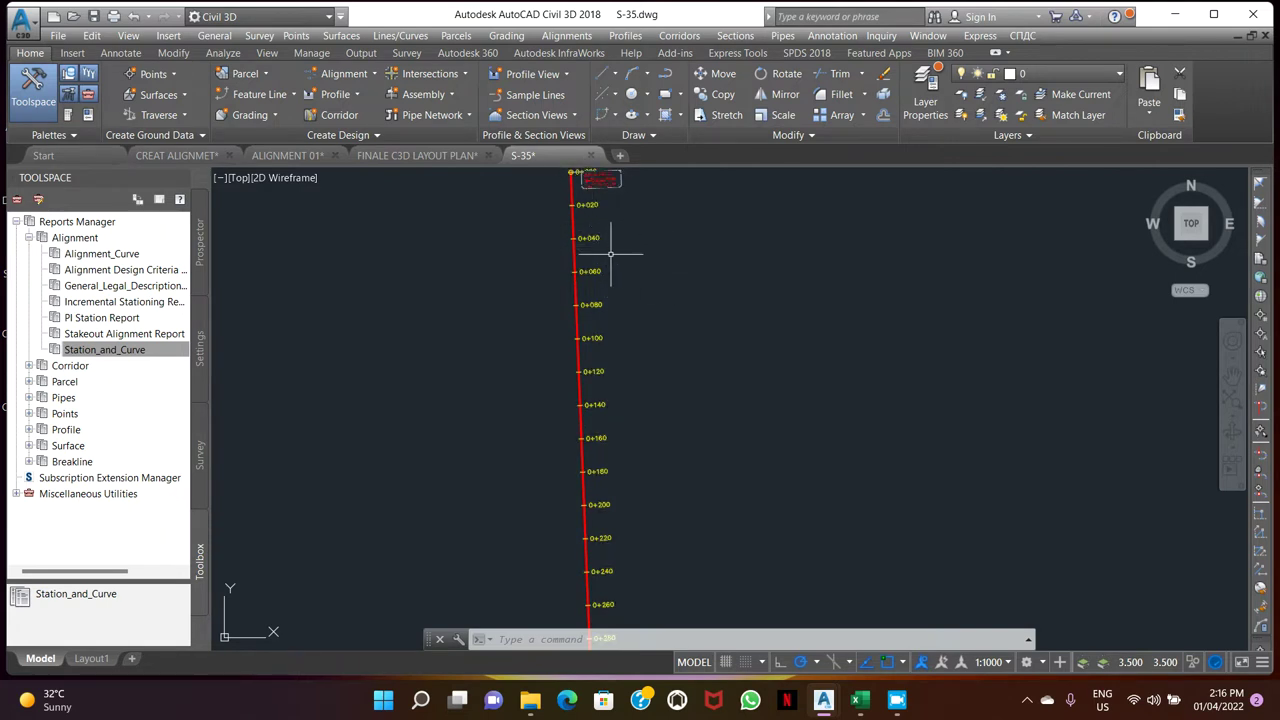
scroll(624, 253, "down", 2)
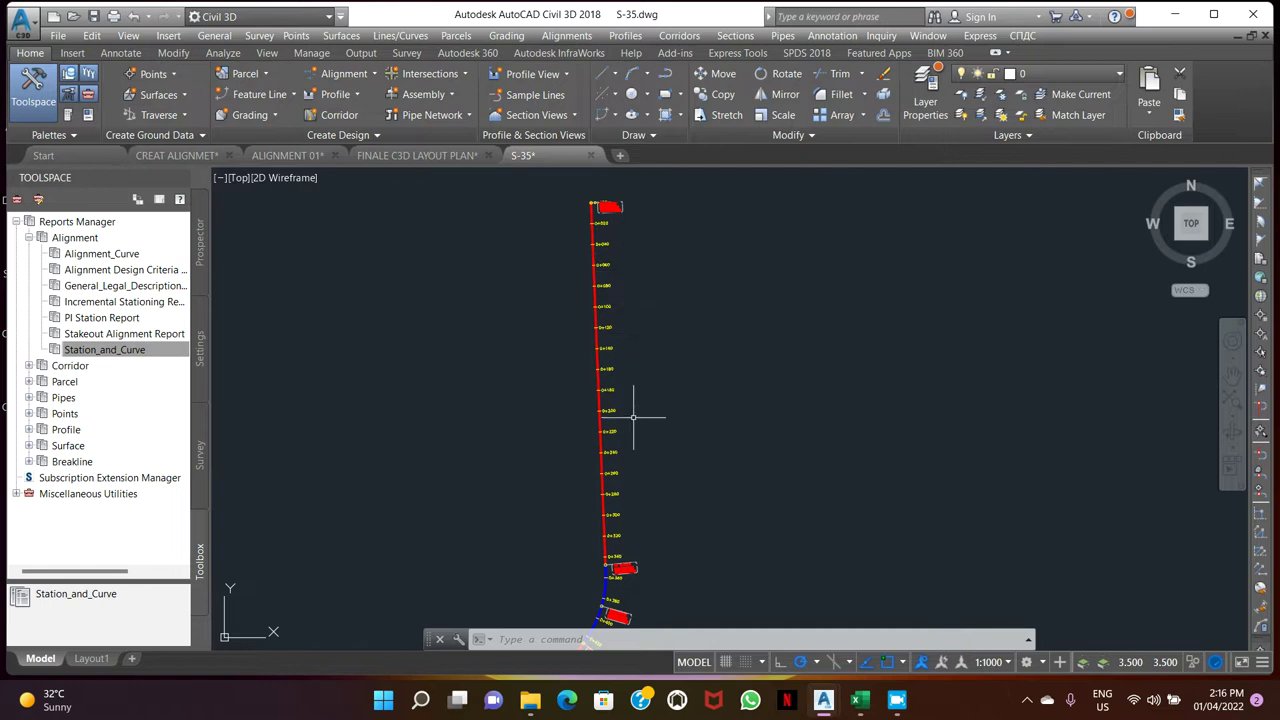
mouse_move(633, 418)
middle_mouse_down()
mouse_move(657, 286)
mouse_move(680, 280)
mouse_move(663, 371)
mouse_move(673, 404)
mouse_move(687, 372)
middle_mouse_up()
scroll(687, 372, "up", 3)
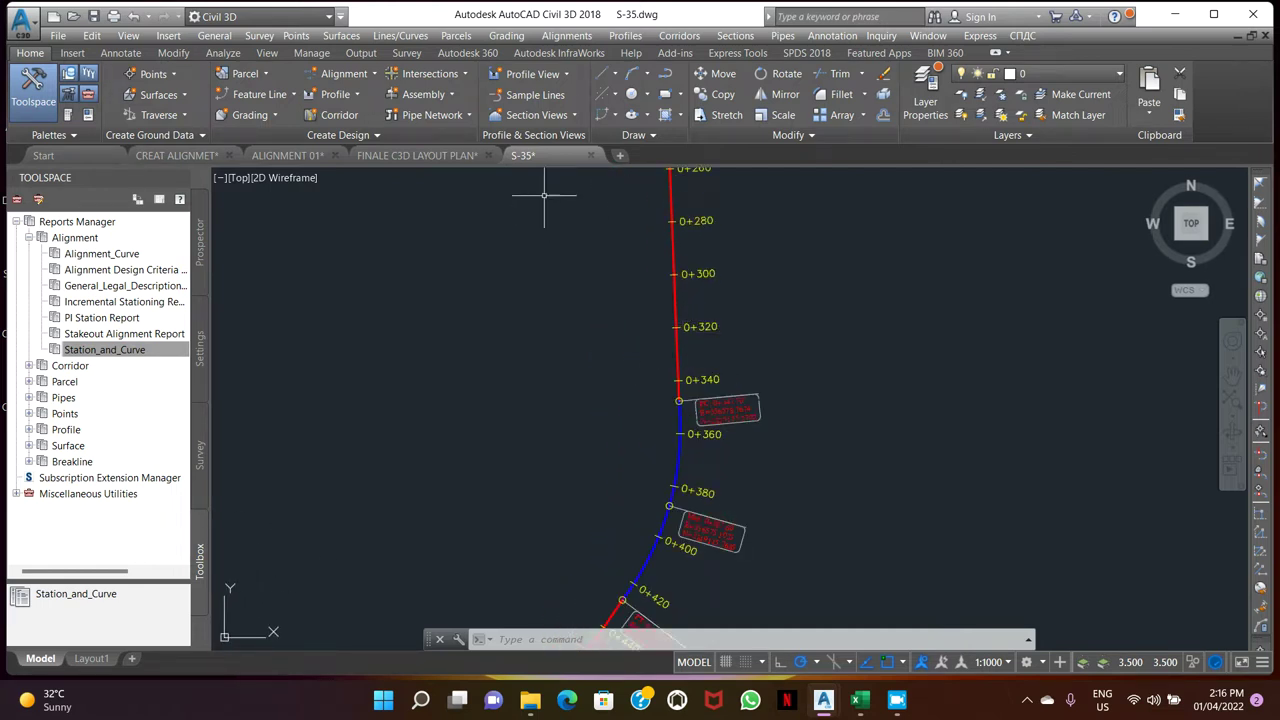
- Start a point import with the point creation tools and add OGL S 35.csv from the learn civil 3d folder as source file
left_click(295, 36)
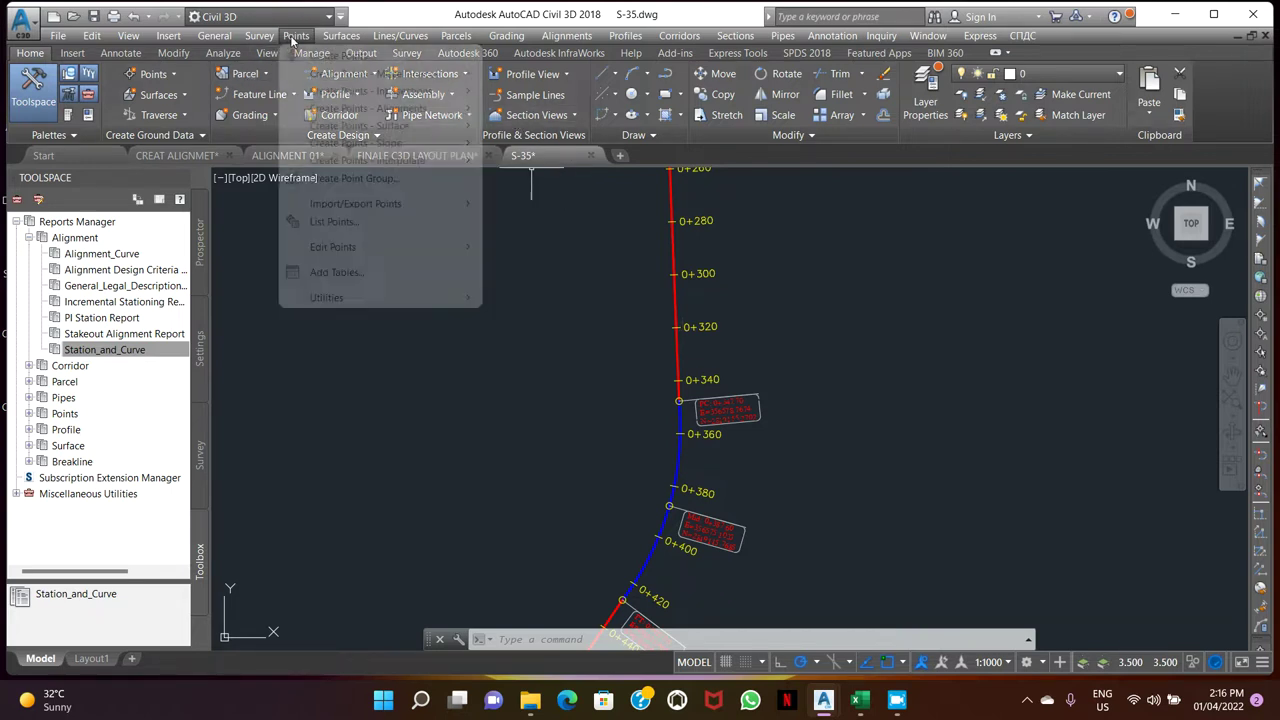
left_click(330, 56)
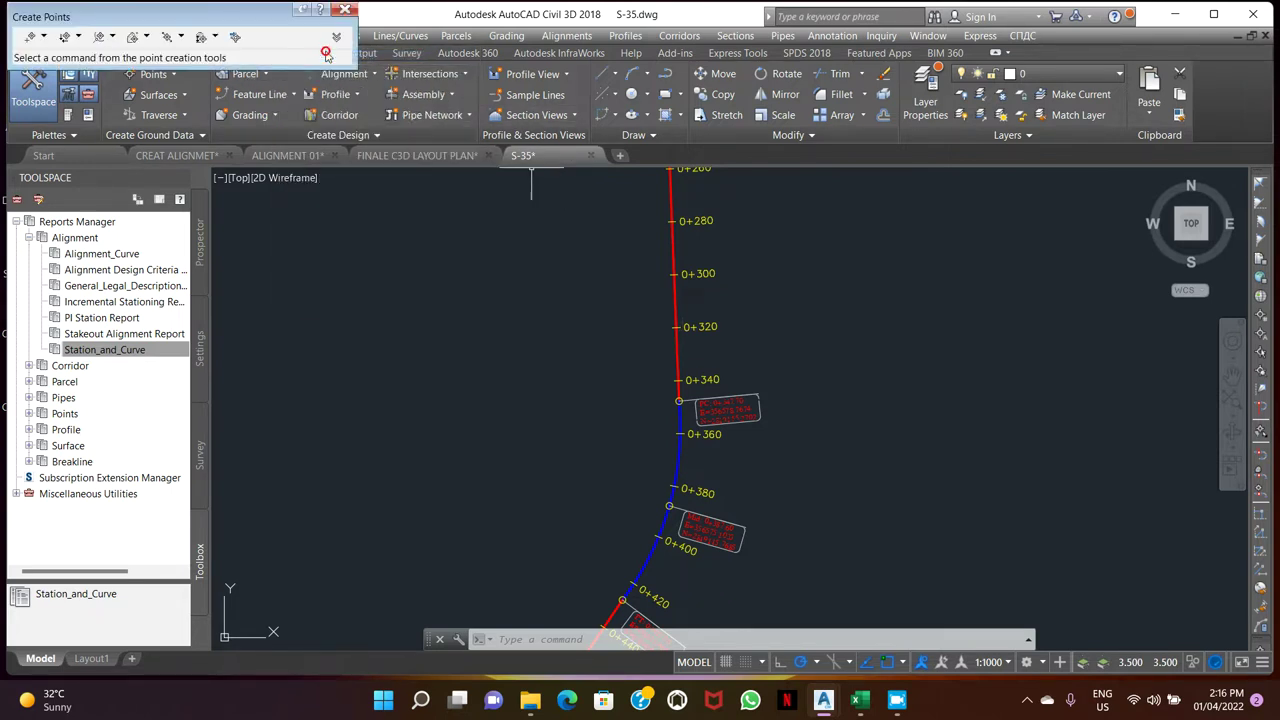
left_click(236, 37)
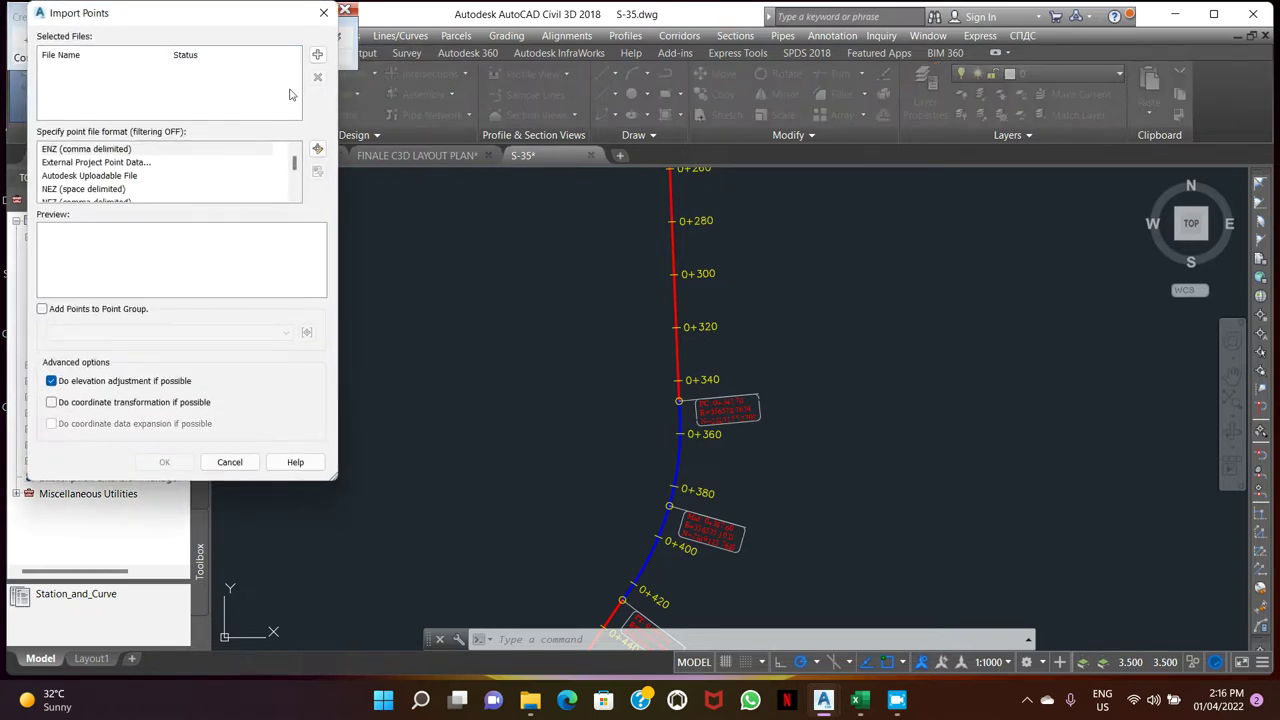
left_click(316, 56)
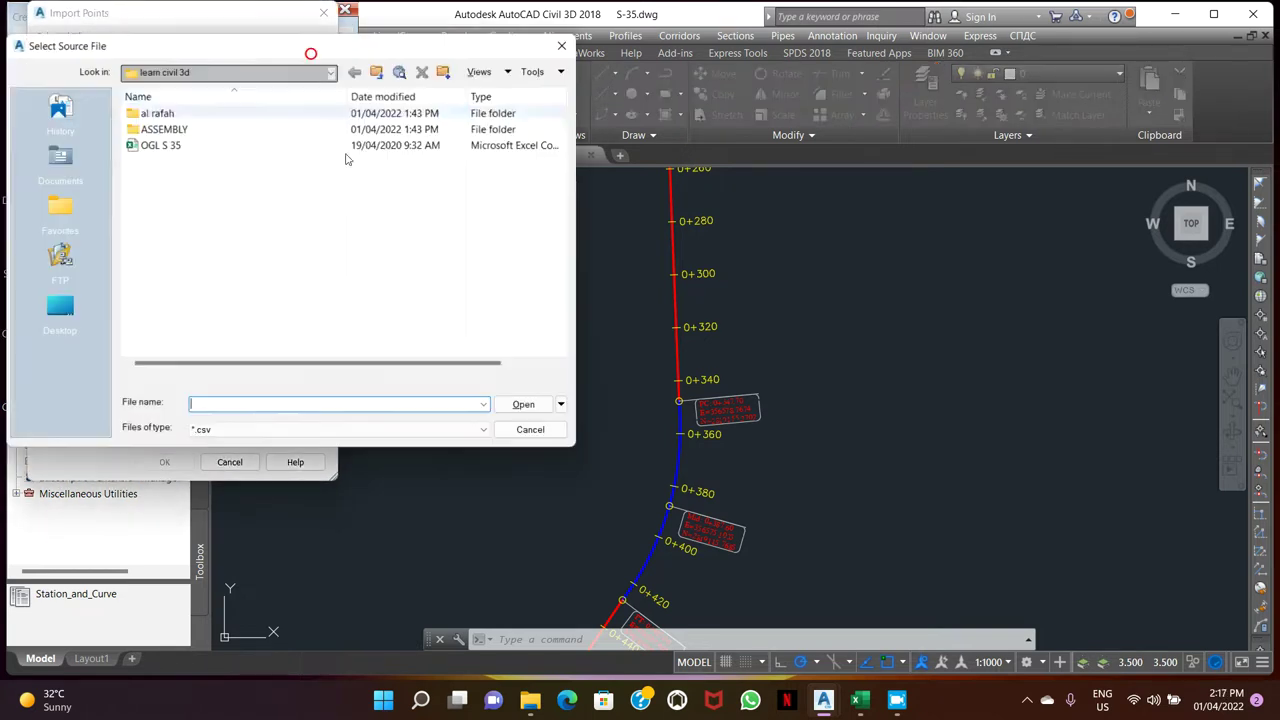
left_click(160, 146)
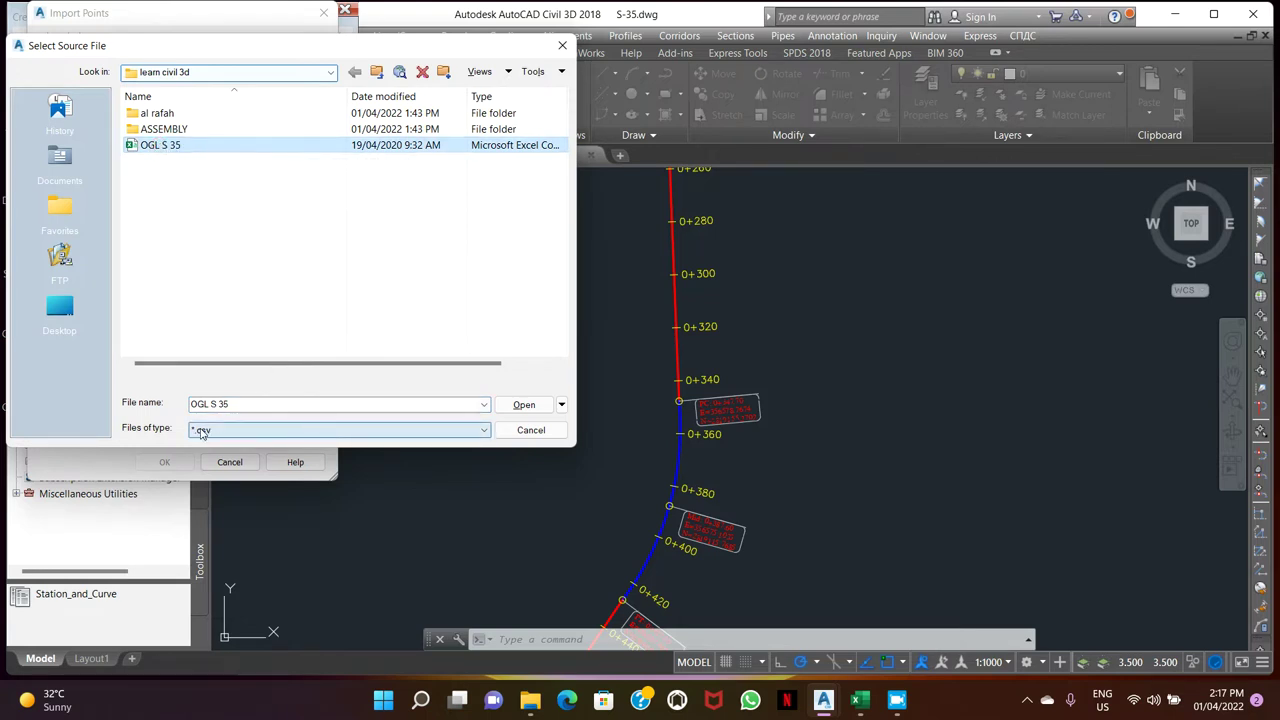
left_click(521, 405)
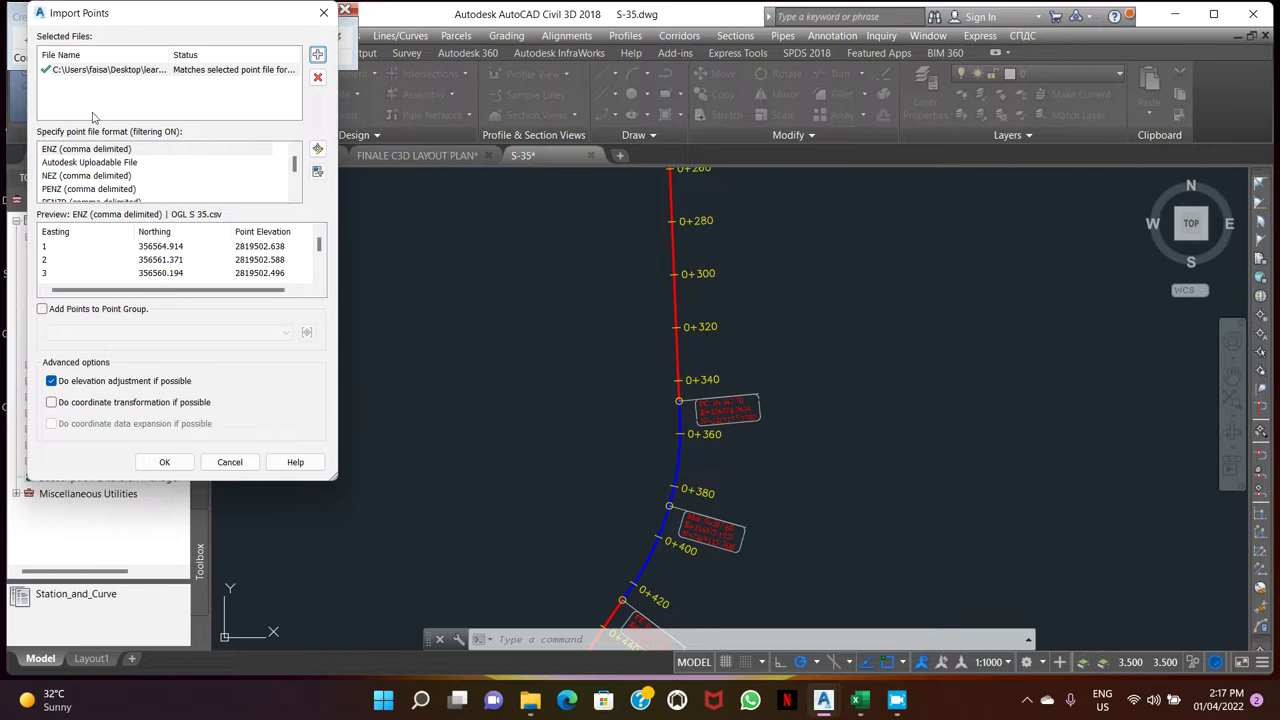
- Set the point file format to PENZD (comma delimited) and import the points around the alignment
scroll(63, 193, "down", 1)
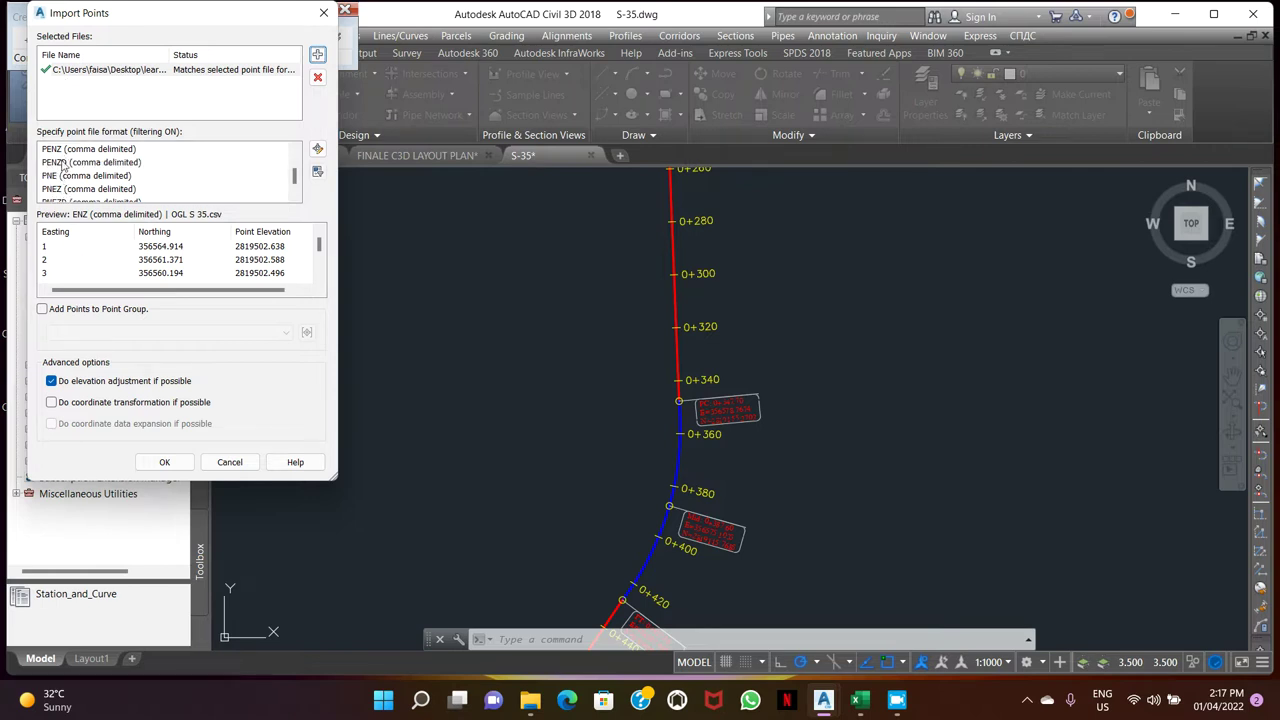
left_click(55, 163)
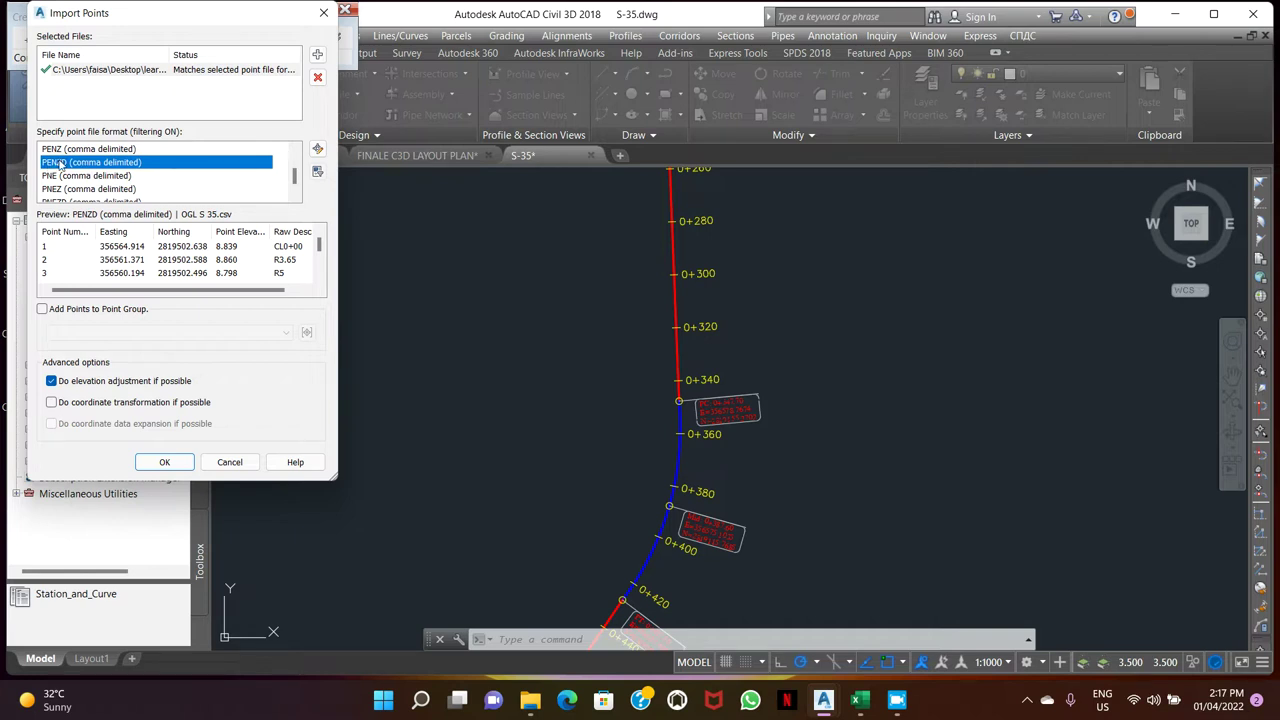
left_click(165, 462)
scroll(554, 330, "down", 2)
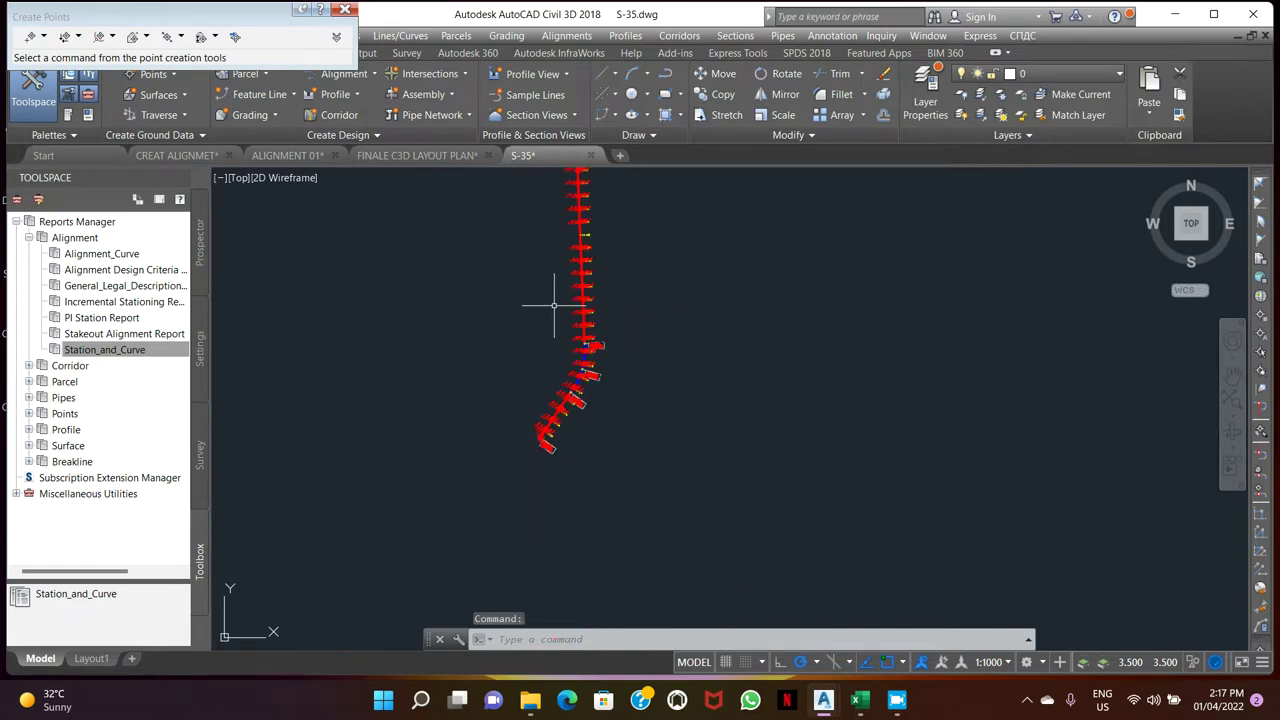
scroll(554, 305, "up", 8)
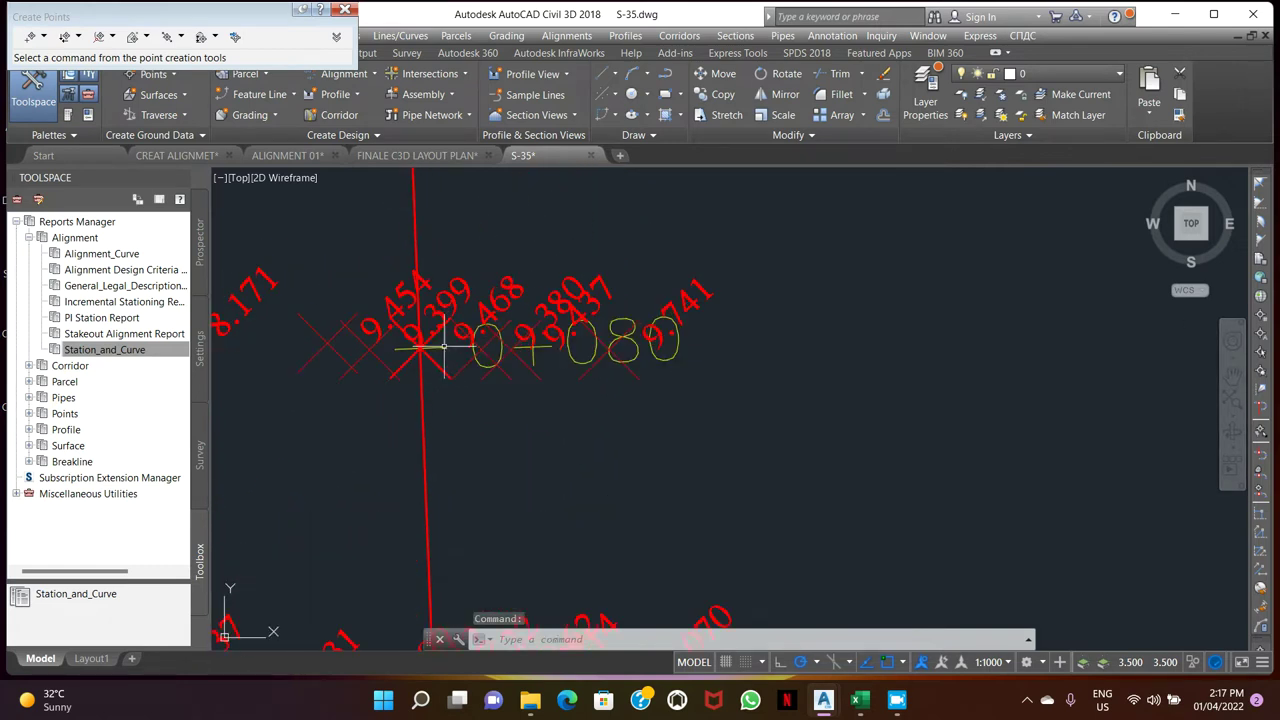
- Examine the imported ground level points along the S-35 alignment and close the point creation tools
scroll(445, 345, "up", 1)
scroll(445, 345, "down", 6)
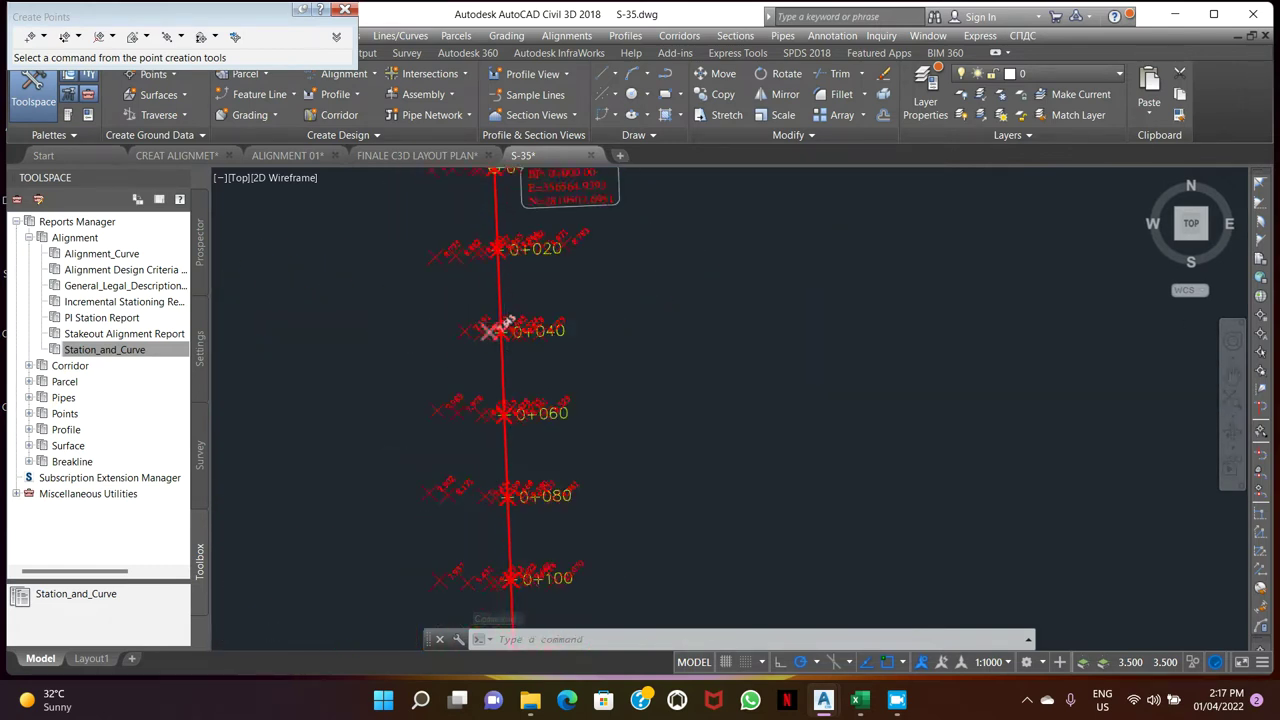
scroll(495, 330, "down", 3)
scroll(500, 329, "up", 8)
scroll(560, 310, "down", 10)
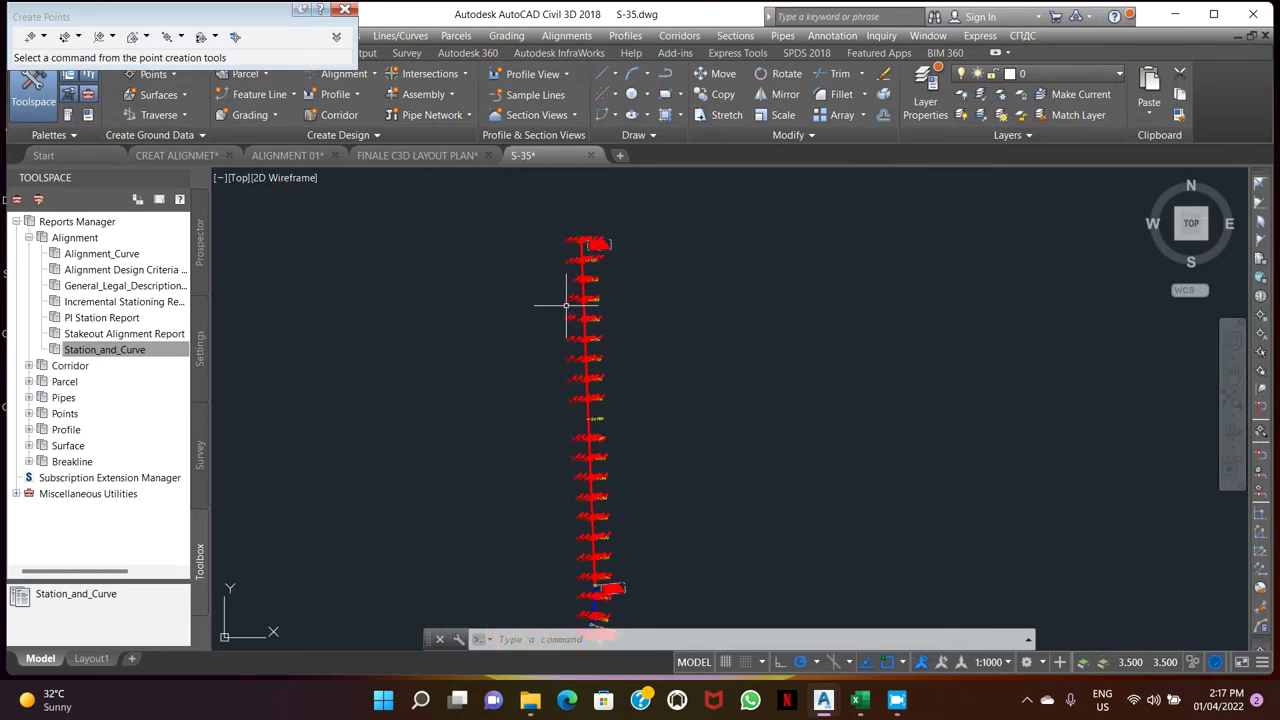
middle_click_drag(554, 343, 588, 291)
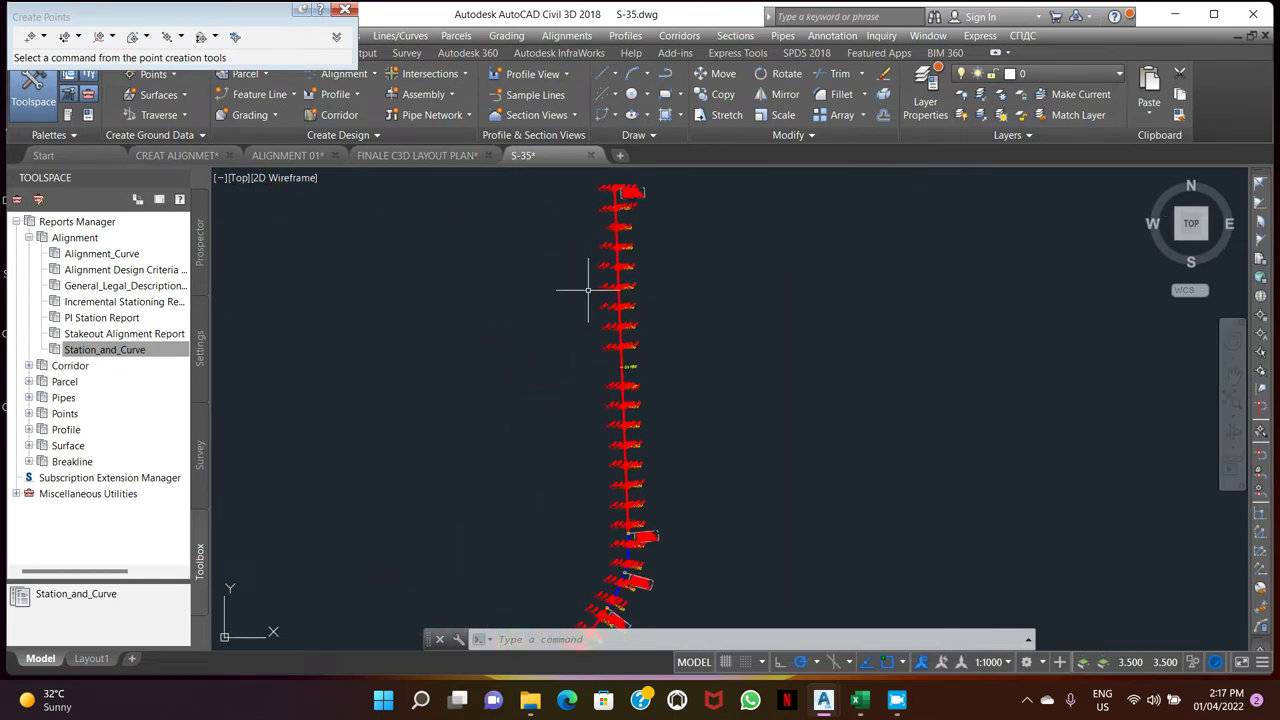
left_click(343, 11)
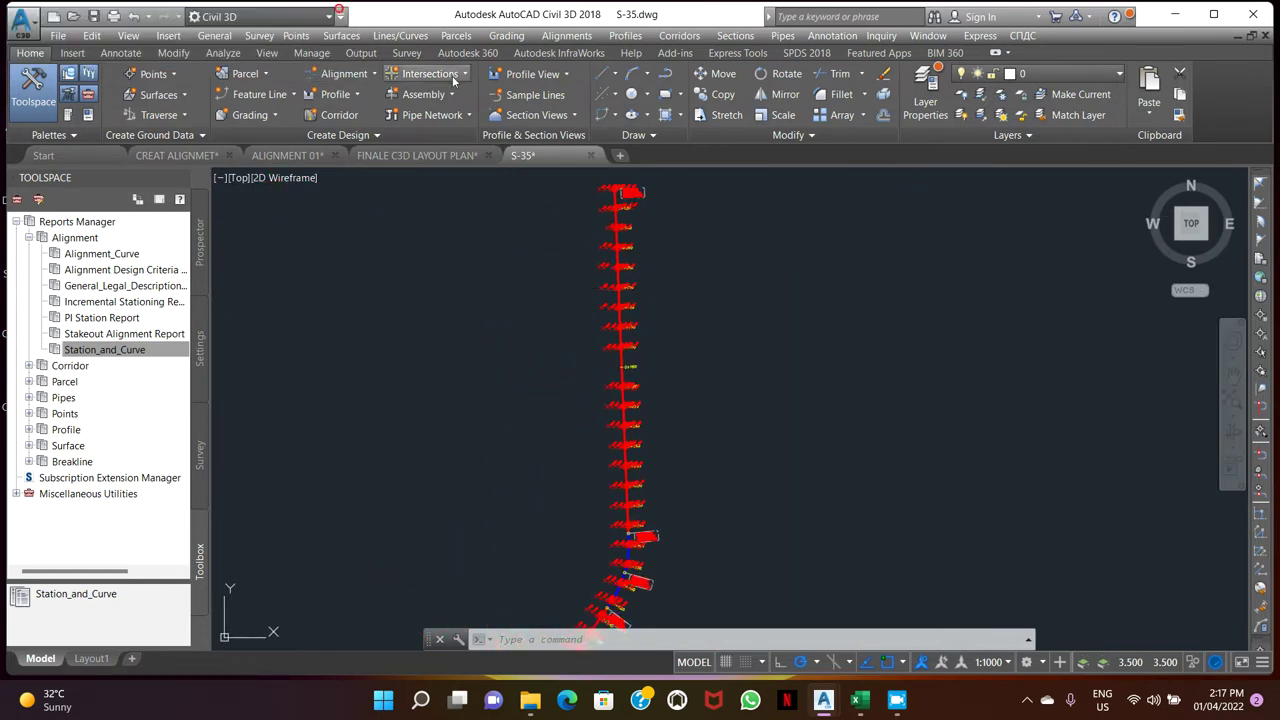
- Start creating a TIN surface and name it OGL
left_click(342, 36)
left_click(378, 56)
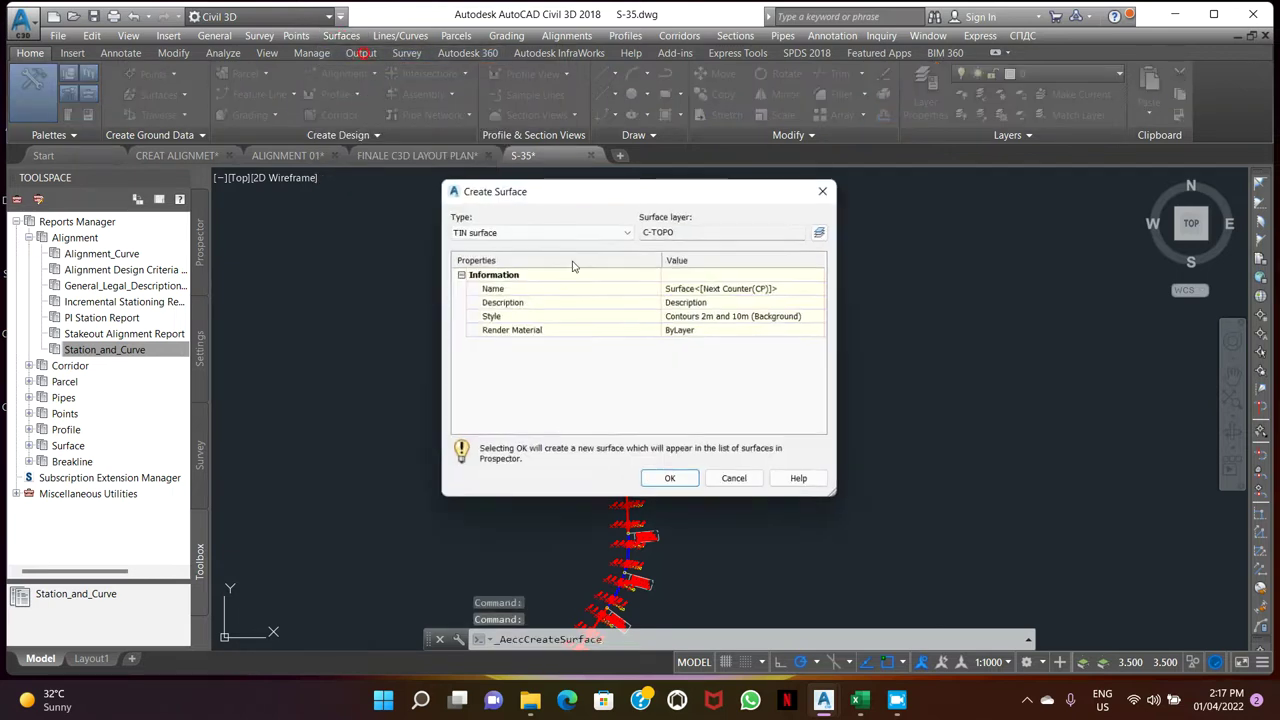
left_click(788, 288)
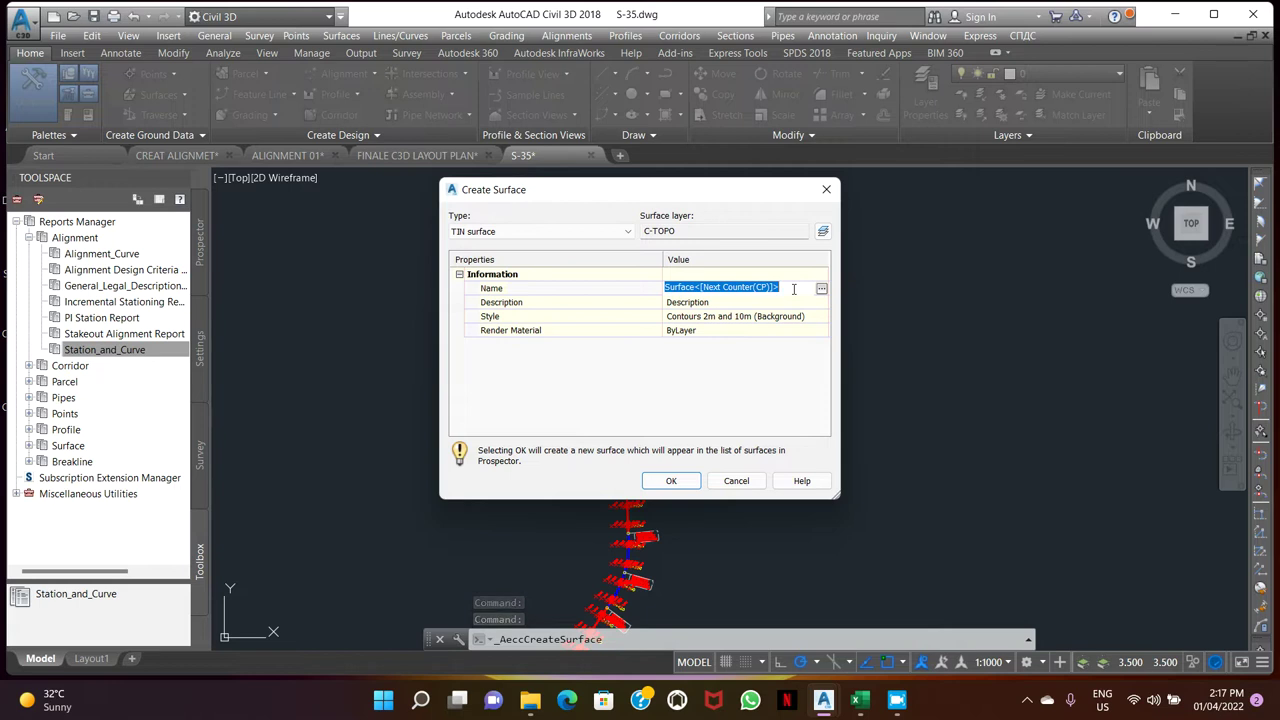
type("OGL")
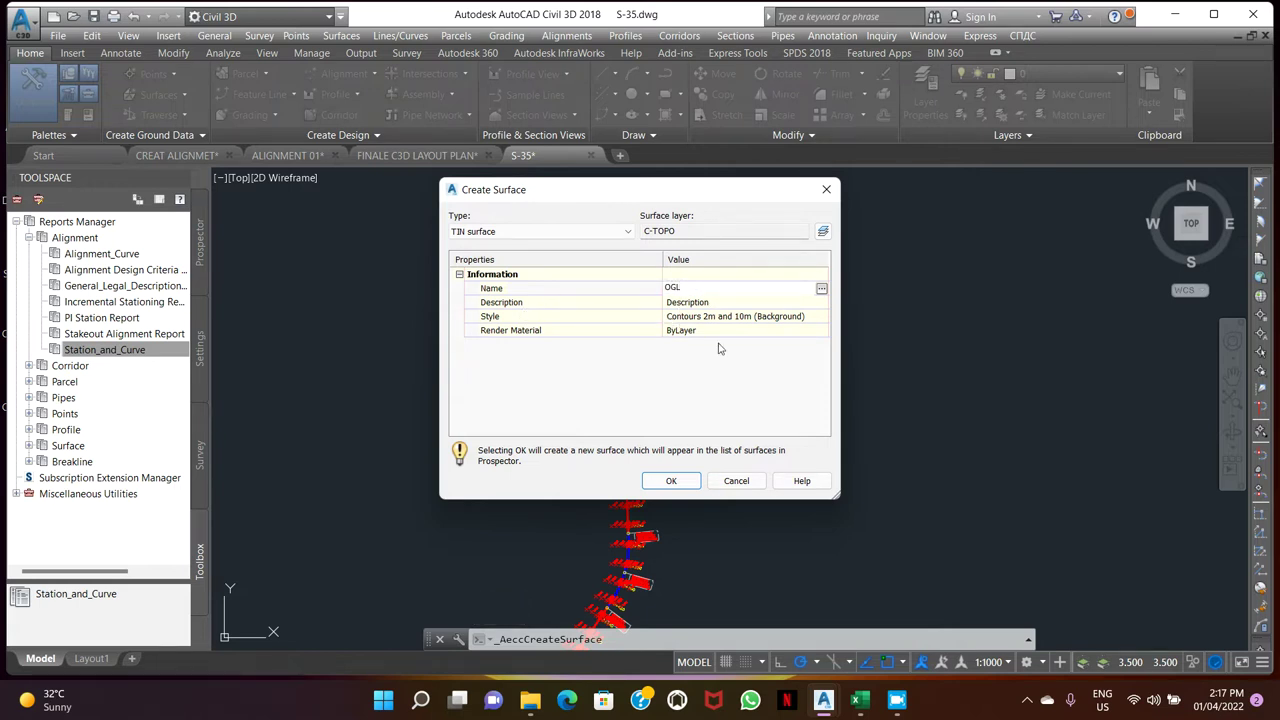
- Set the surface style to Contours 1m and 5m (Background) and create the OGL surface
left_click(502, 317)
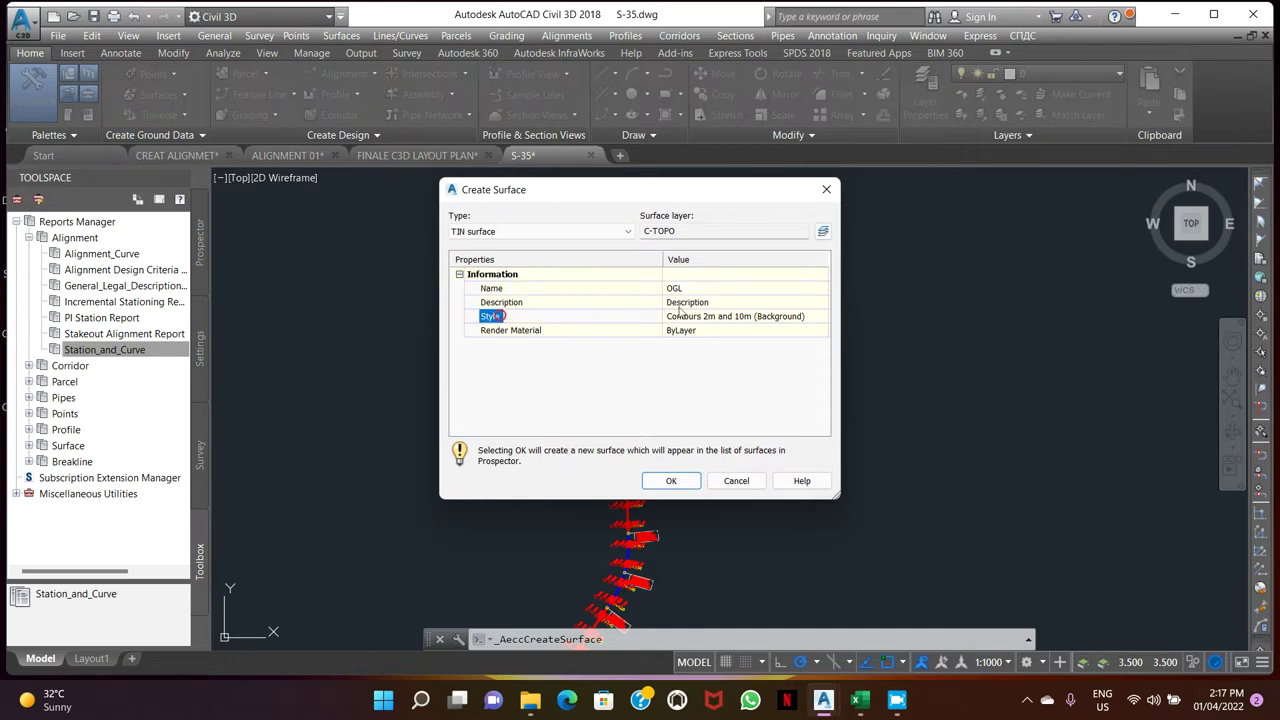
left_click(821, 317)
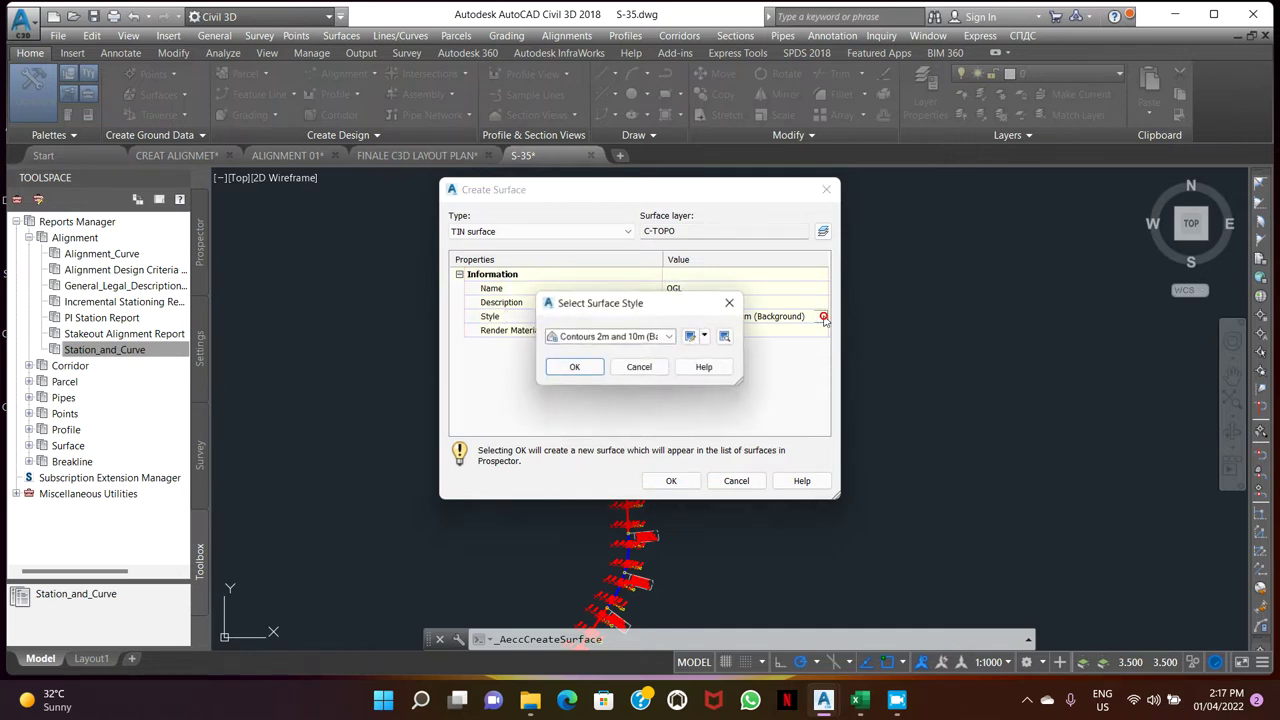
left_click(671, 337)
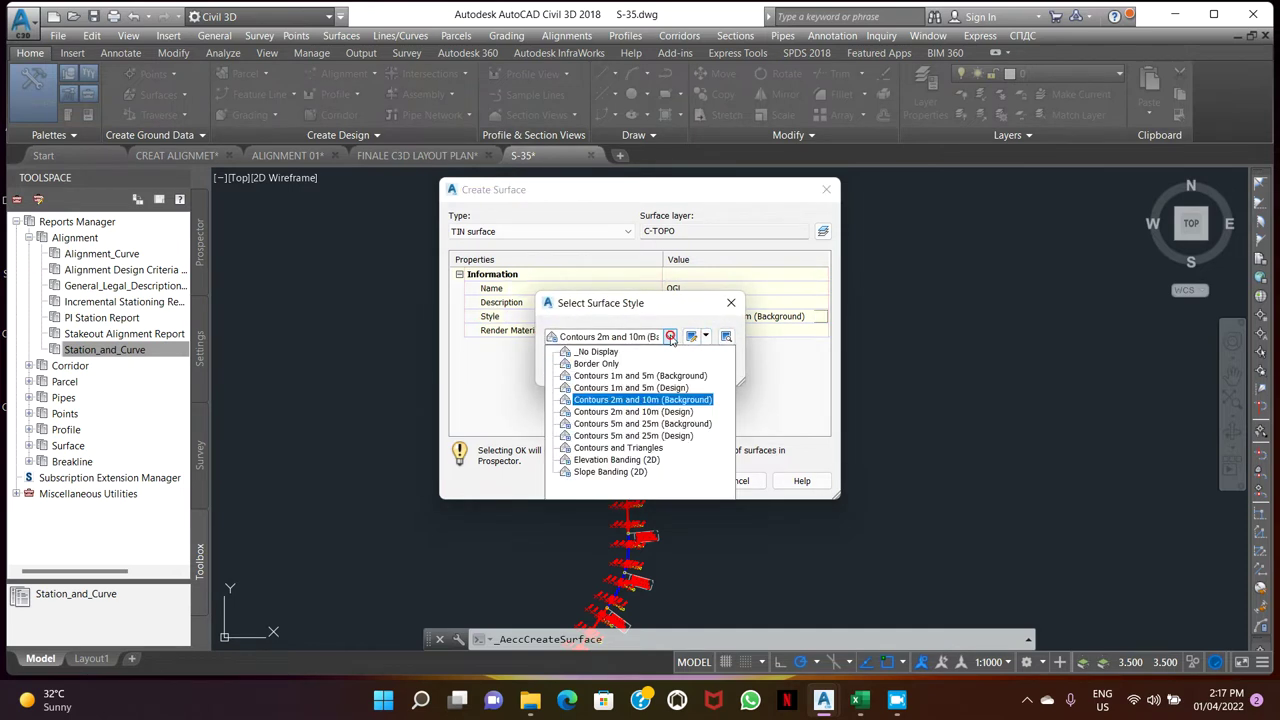
left_click(621, 388)
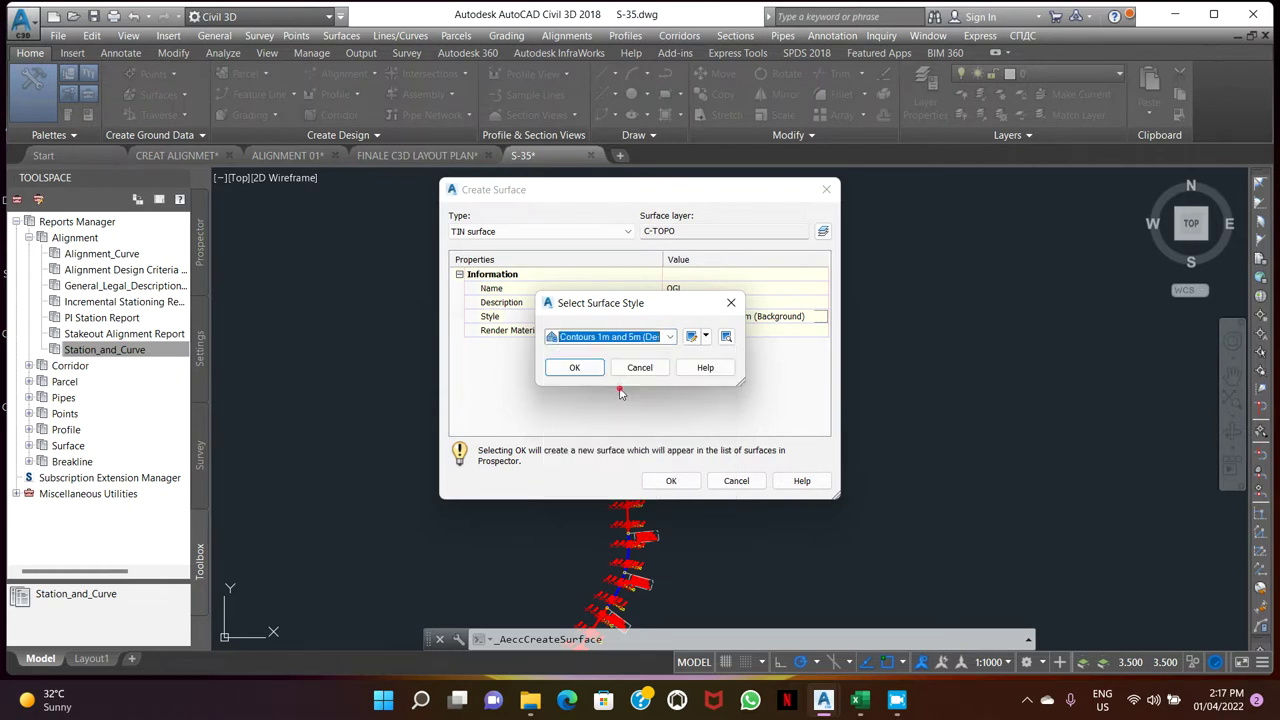
left_click(669, 337)
left_click(661, 381)
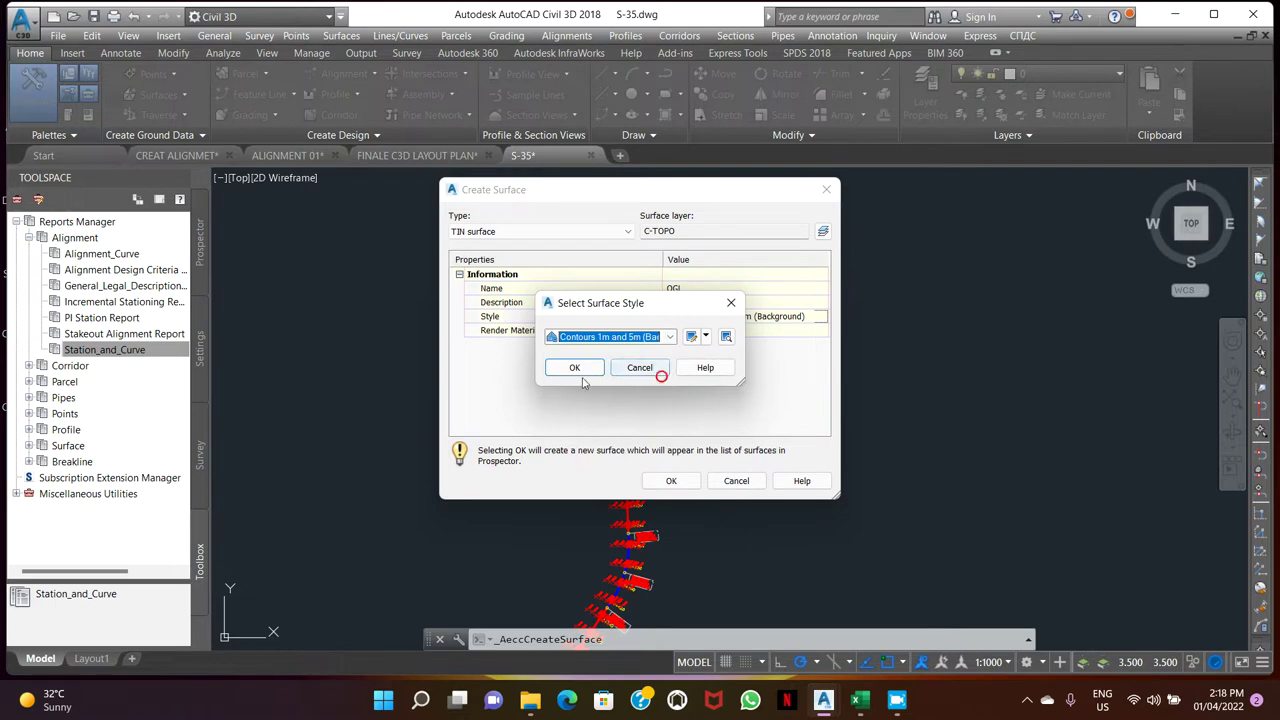
left_click(655, 367)
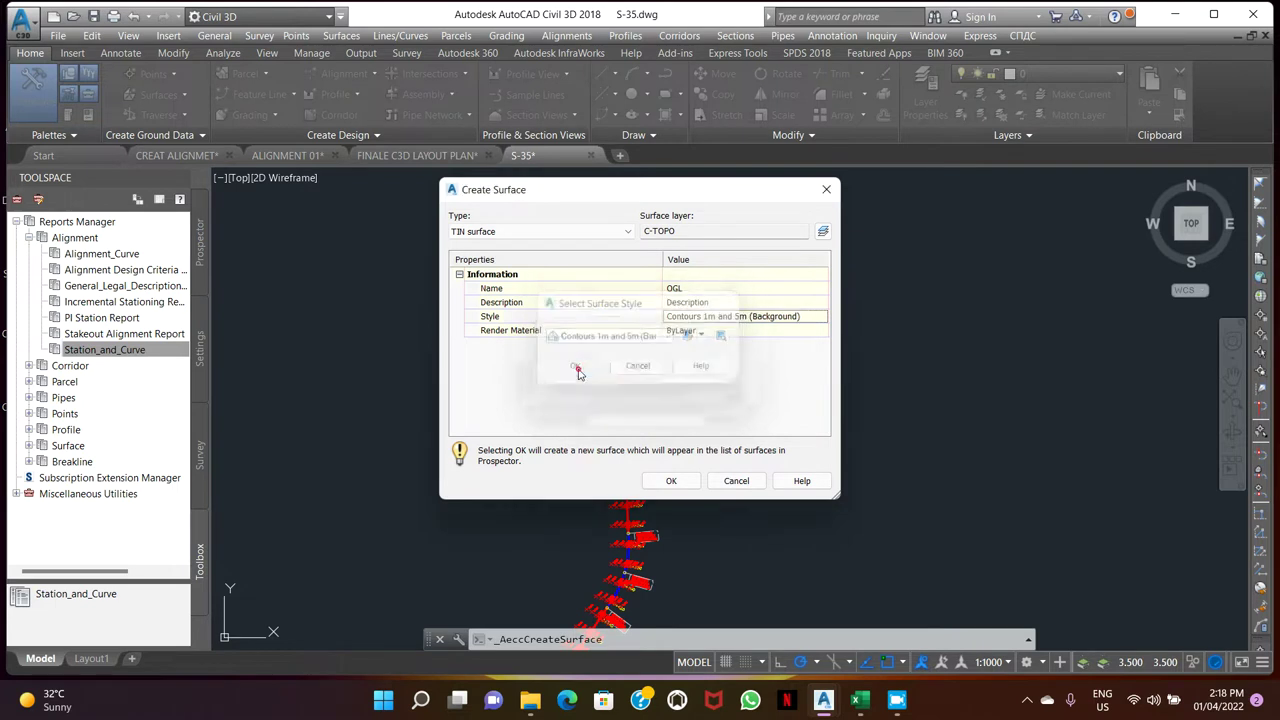
left_click(672, 481)
- Start adding point file data to the OGL surface, with OGL S 35.csv from the learn civil 3d folder as source file
scroll(559, 335, "down", 3)
middle_click_drag(471, 329, 560, 349)
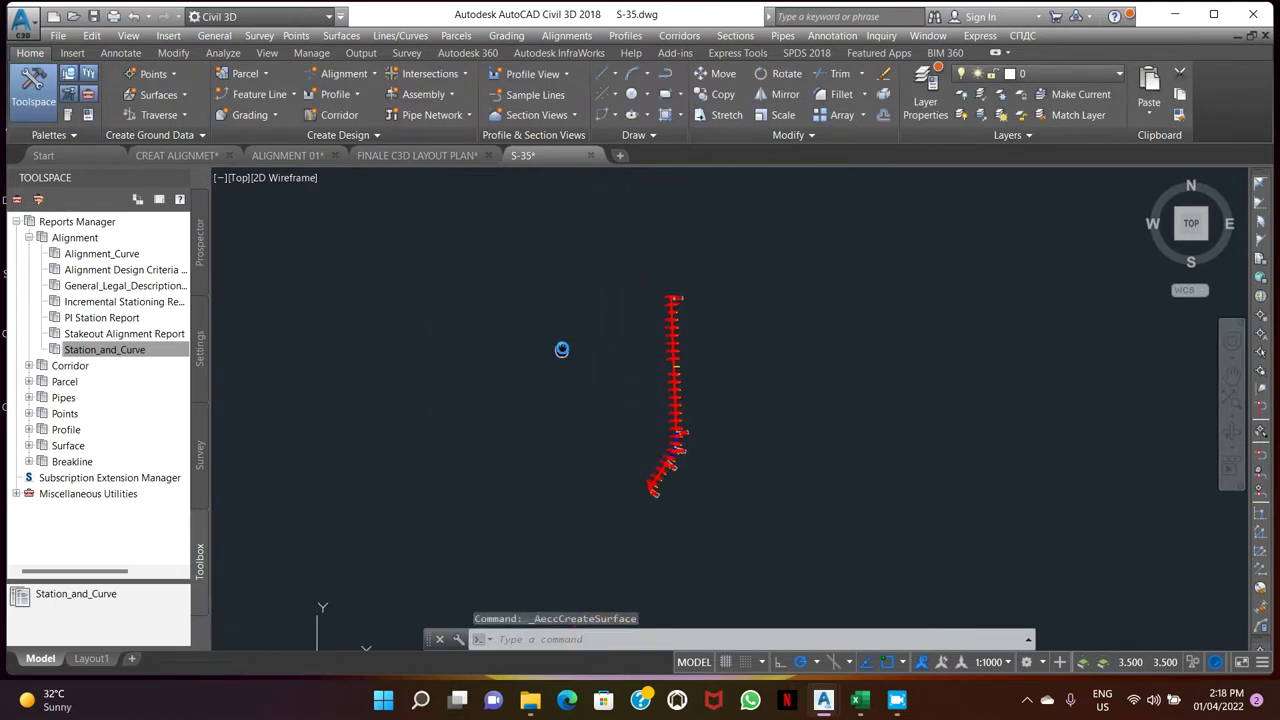
left_click(173, 52)
left_click(20, 97)
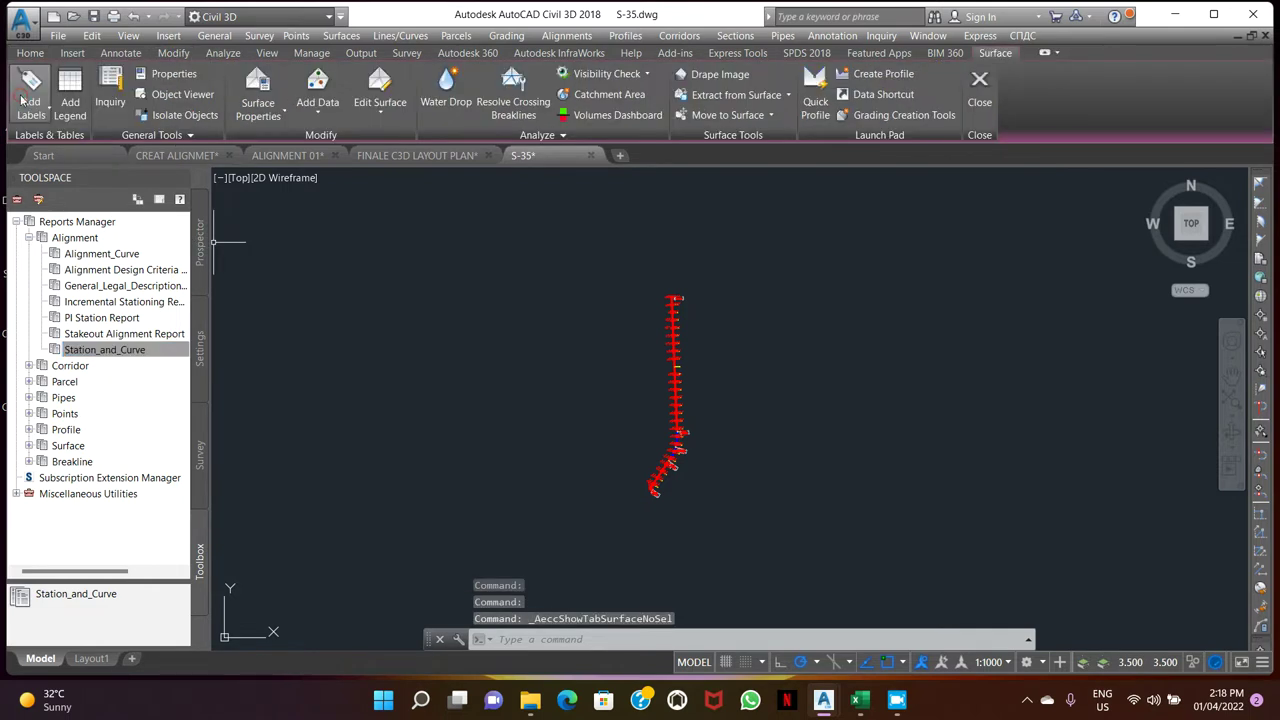
left_click(308, 116)
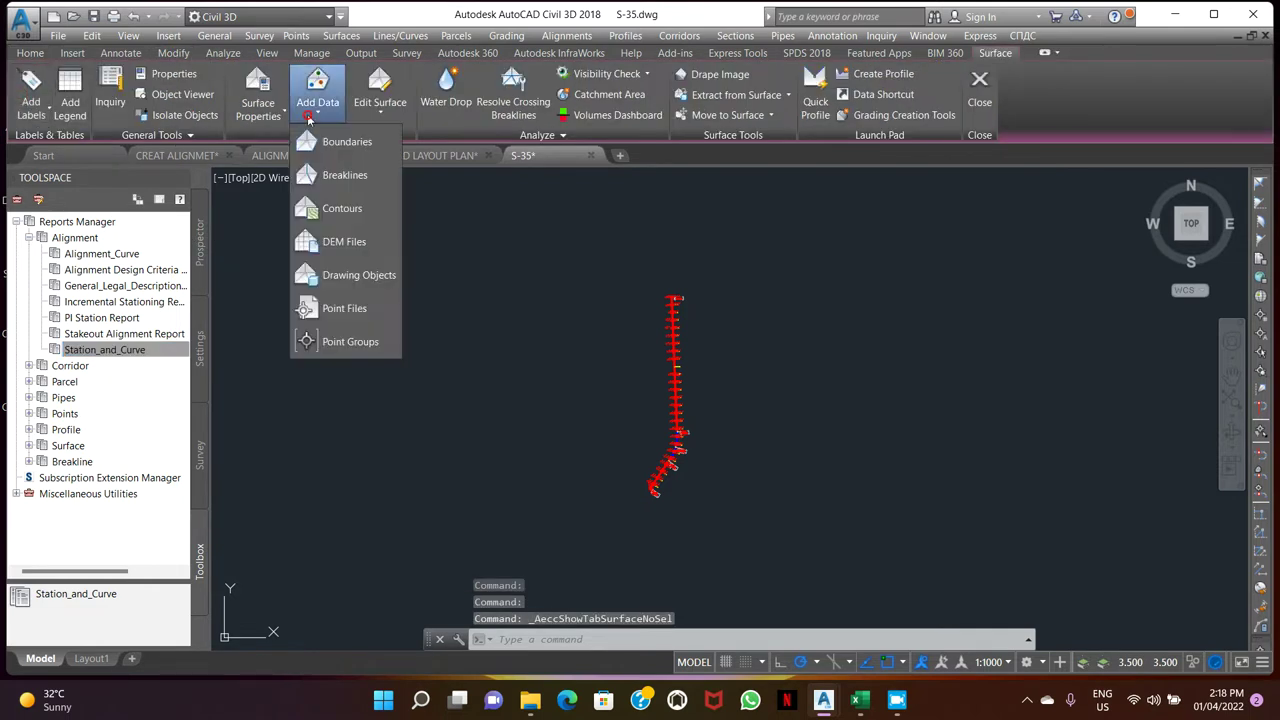
left_click(346, 310)
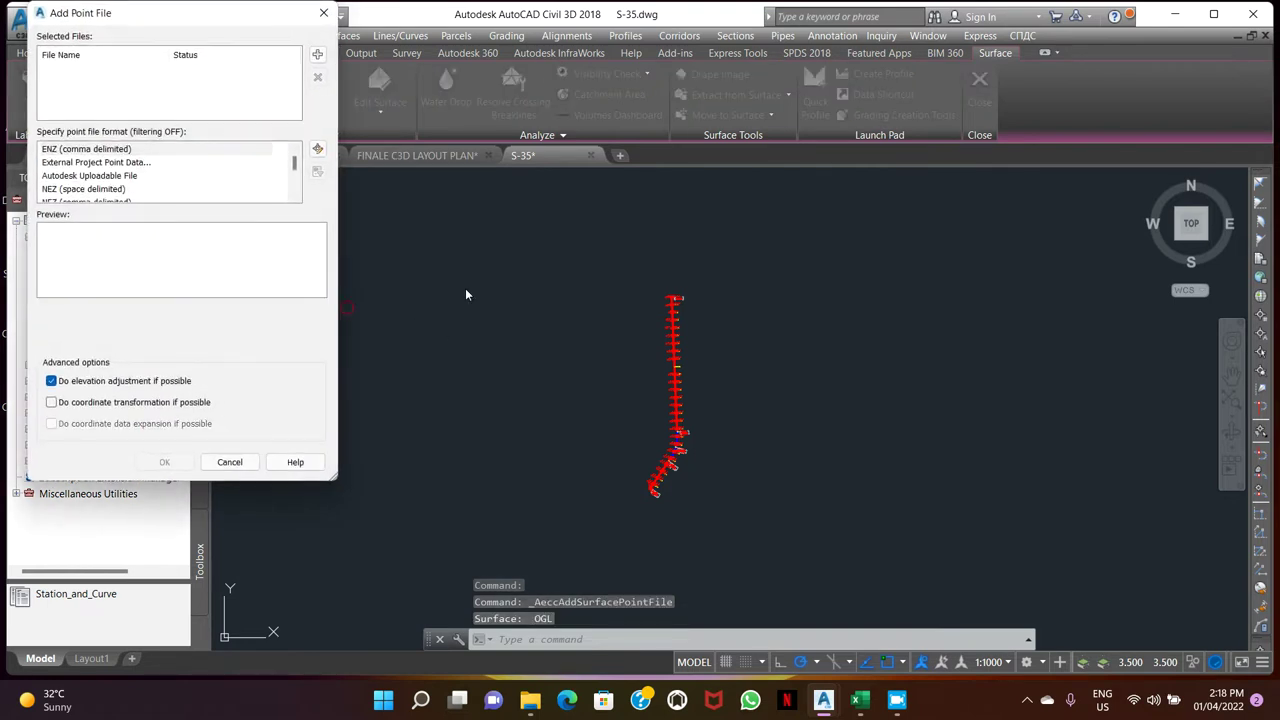
left_click(317, 56)
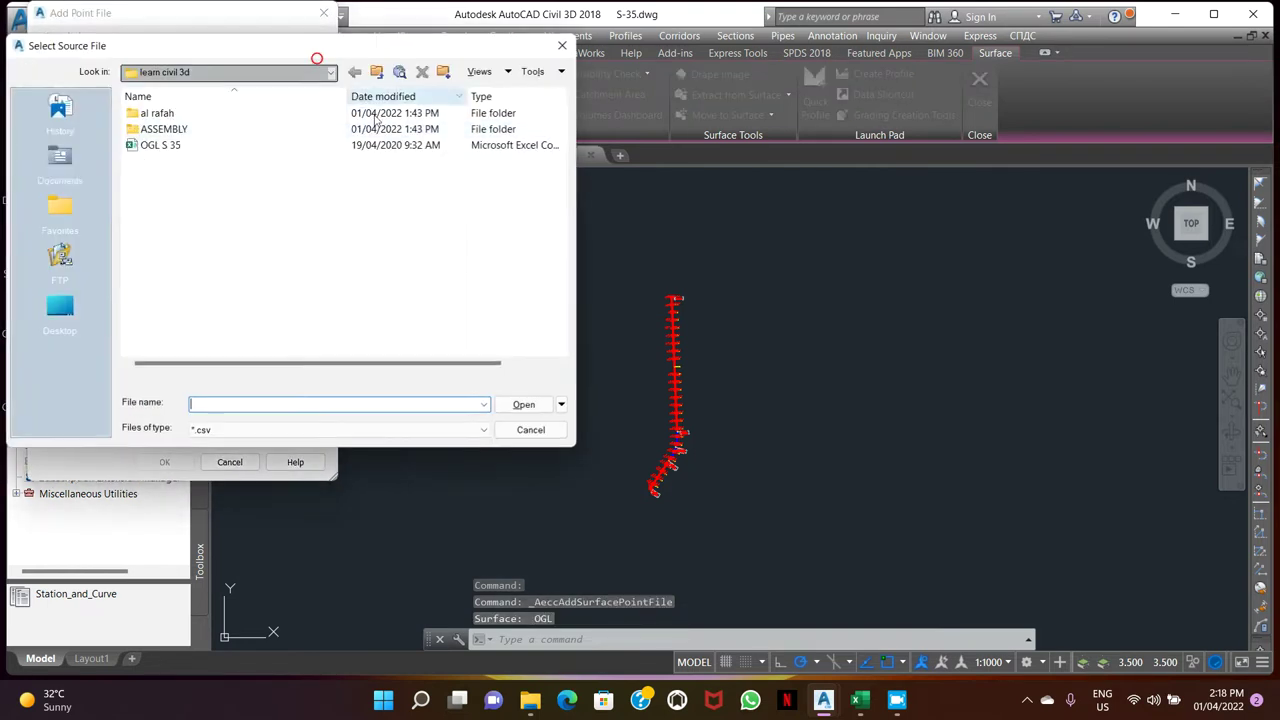
left_click(160, 146)
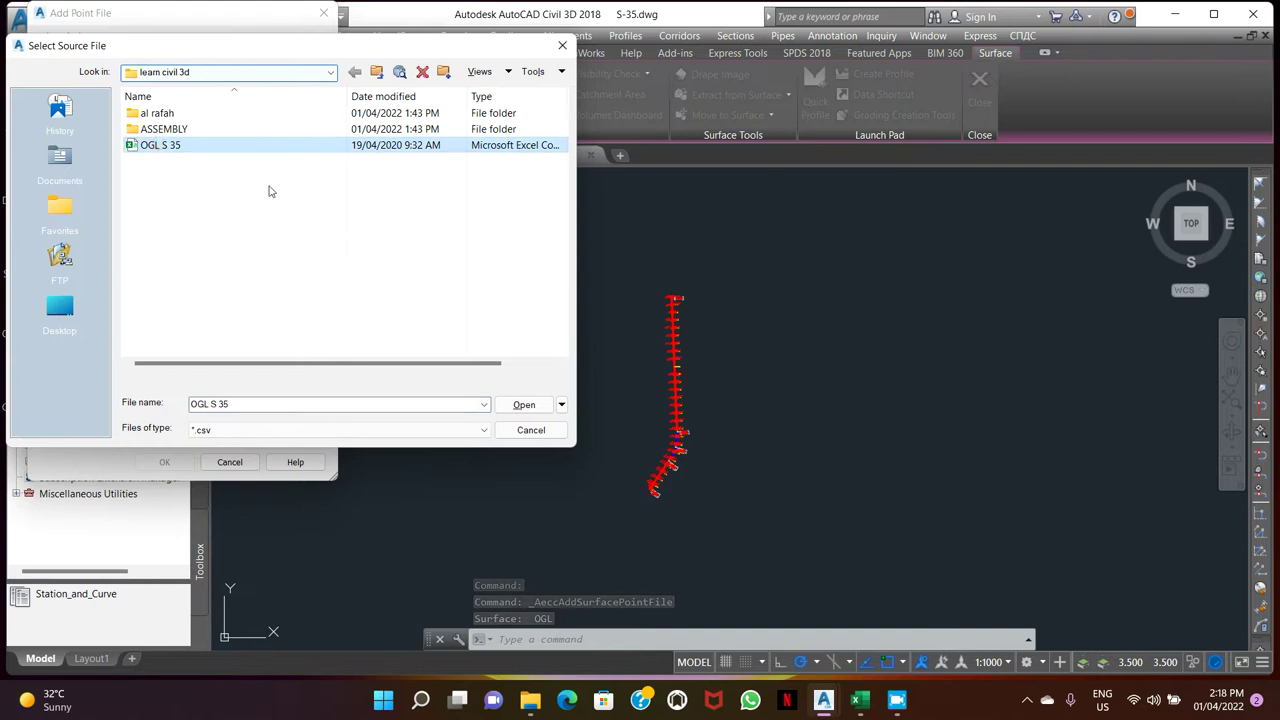
left_click(521, 404)
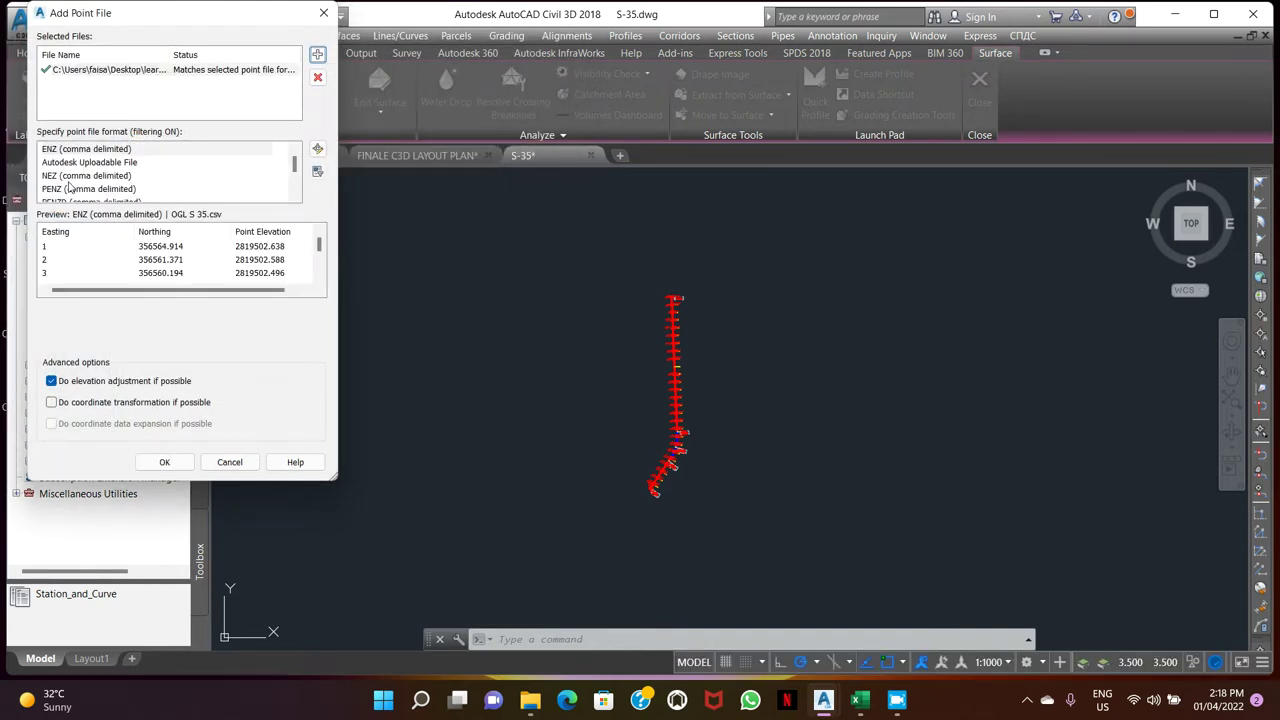
- Set the surface point file format to PENZD (comma delimited), check the description column in the preview, and add the file to the surface
scroll(74, 187, "down", 1)
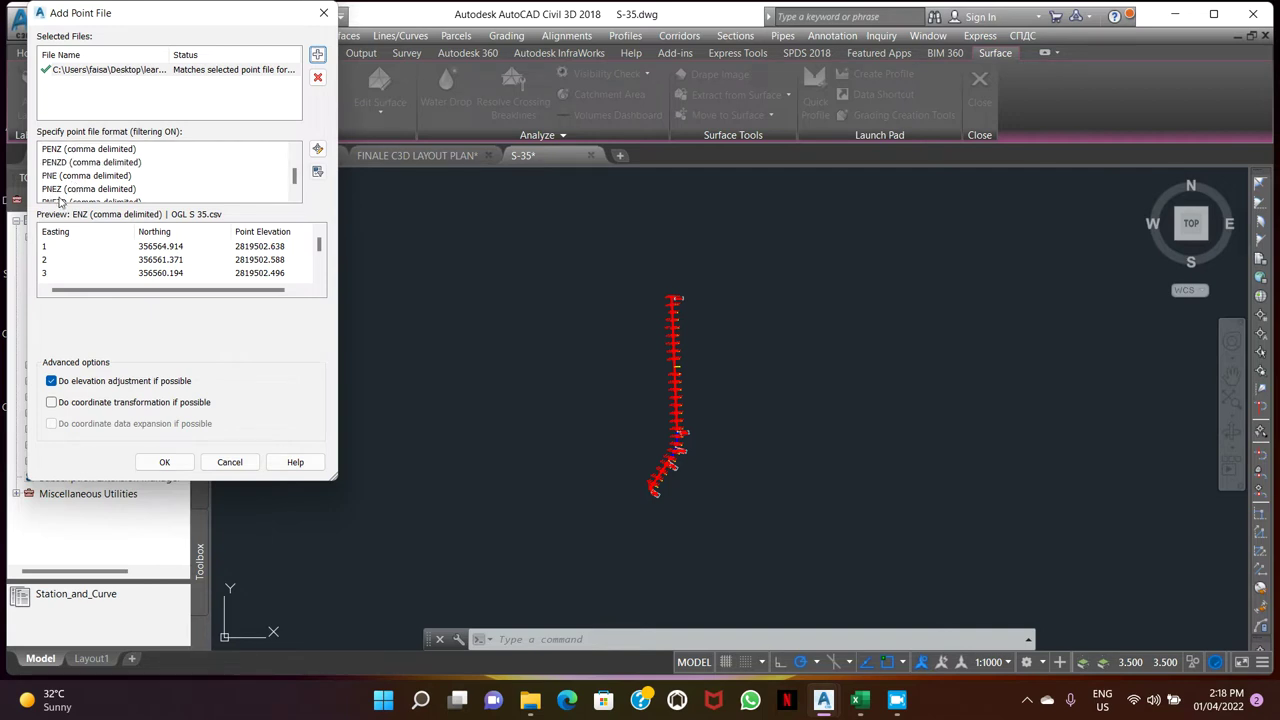
left_click(62, 163)
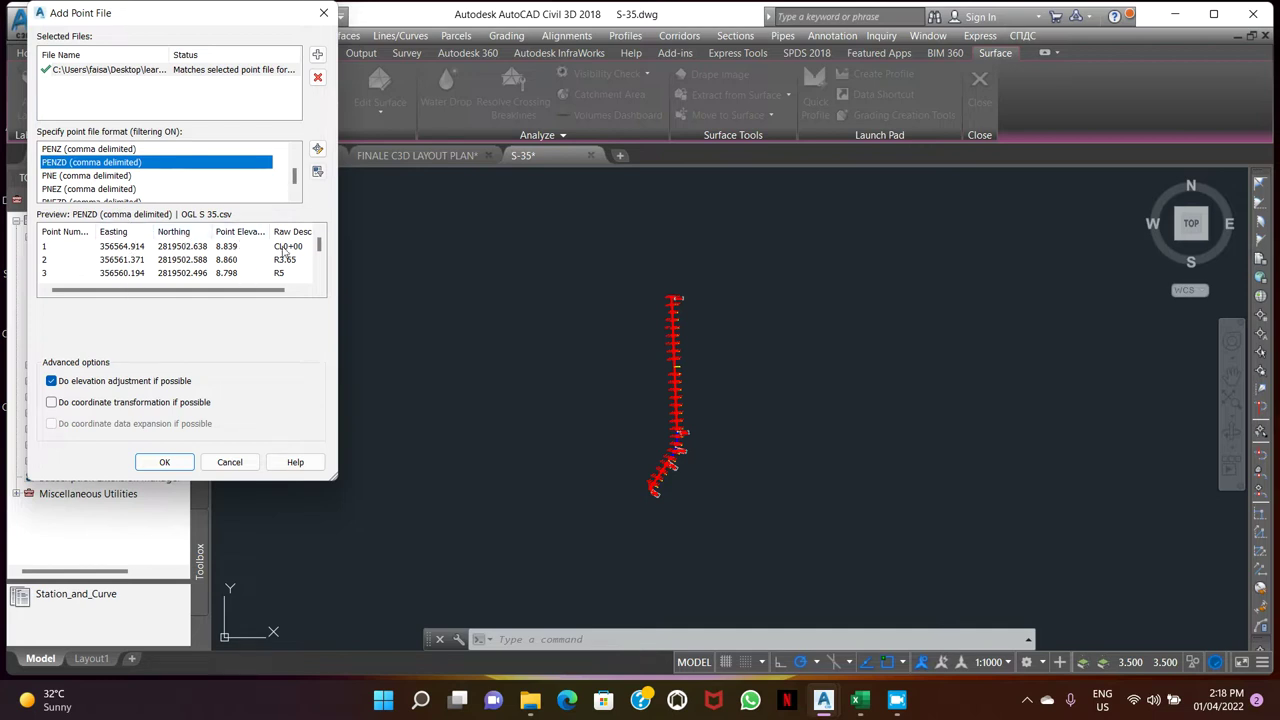
left_click(306, 290)
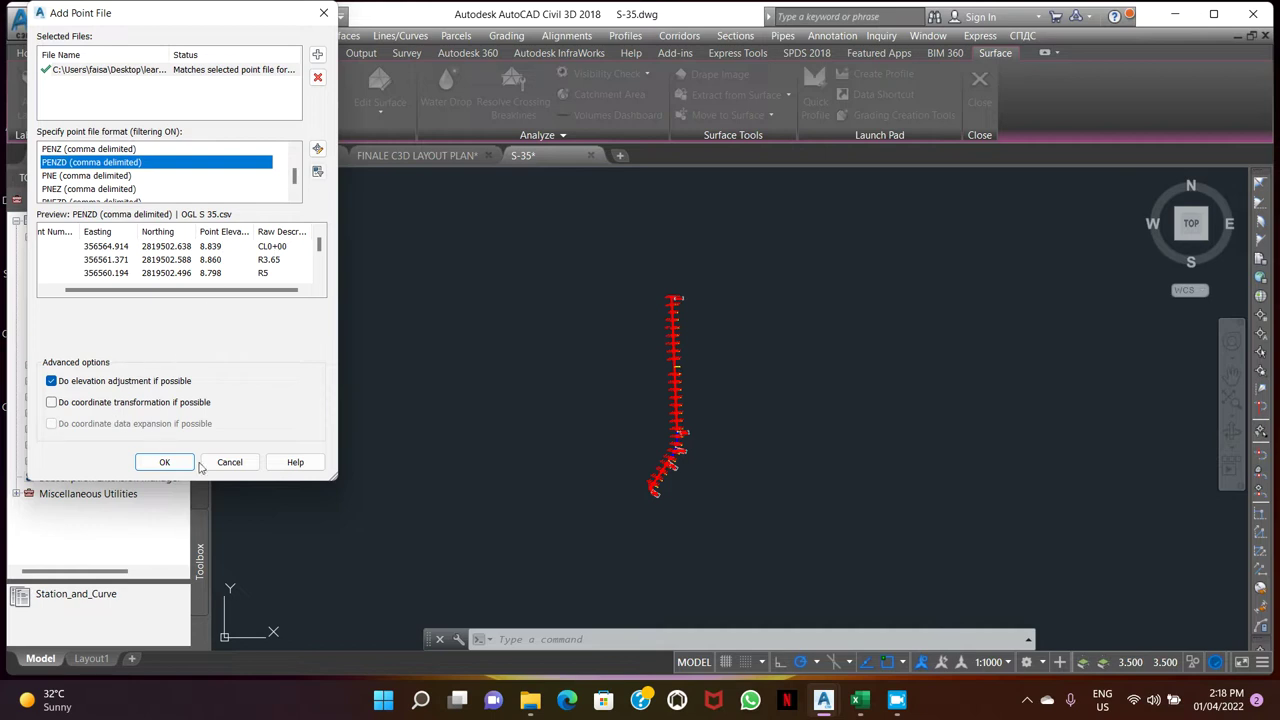
left_click(165, 462)
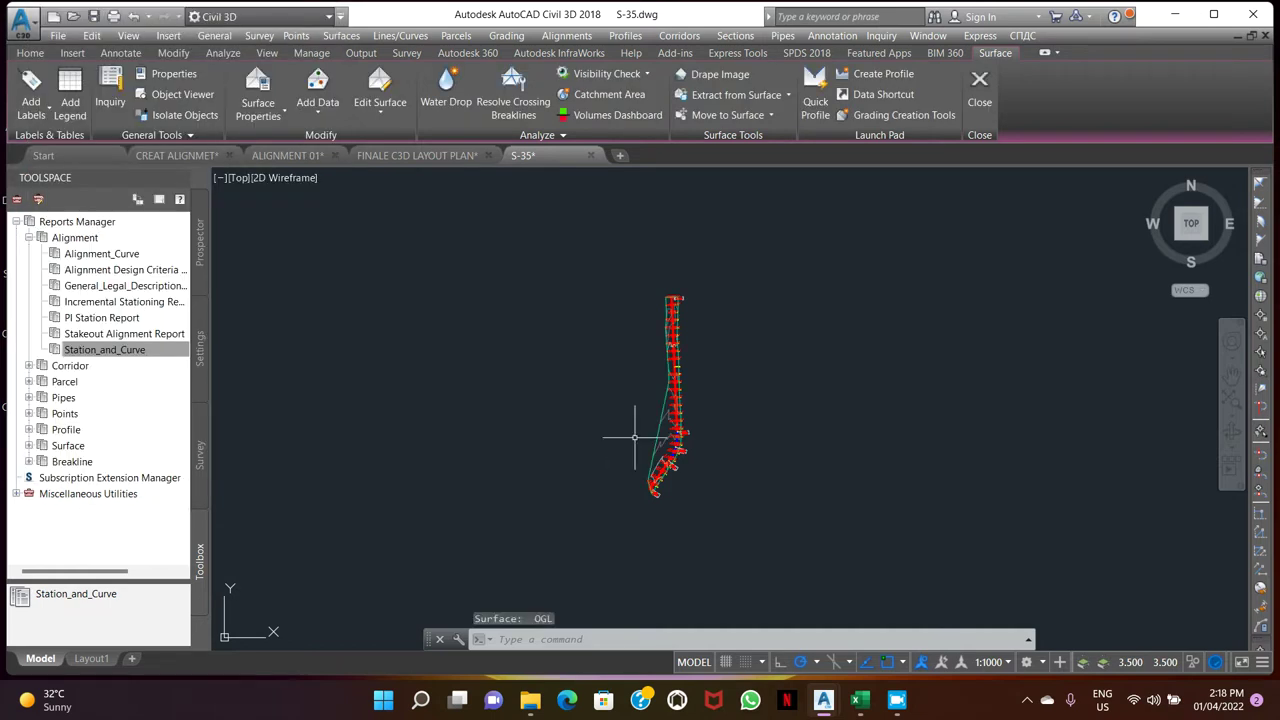
- Create a profile from the OGL surface along alignment S-35 and choose to draw it in a profile view
scroll(627, 418, "up", 6)
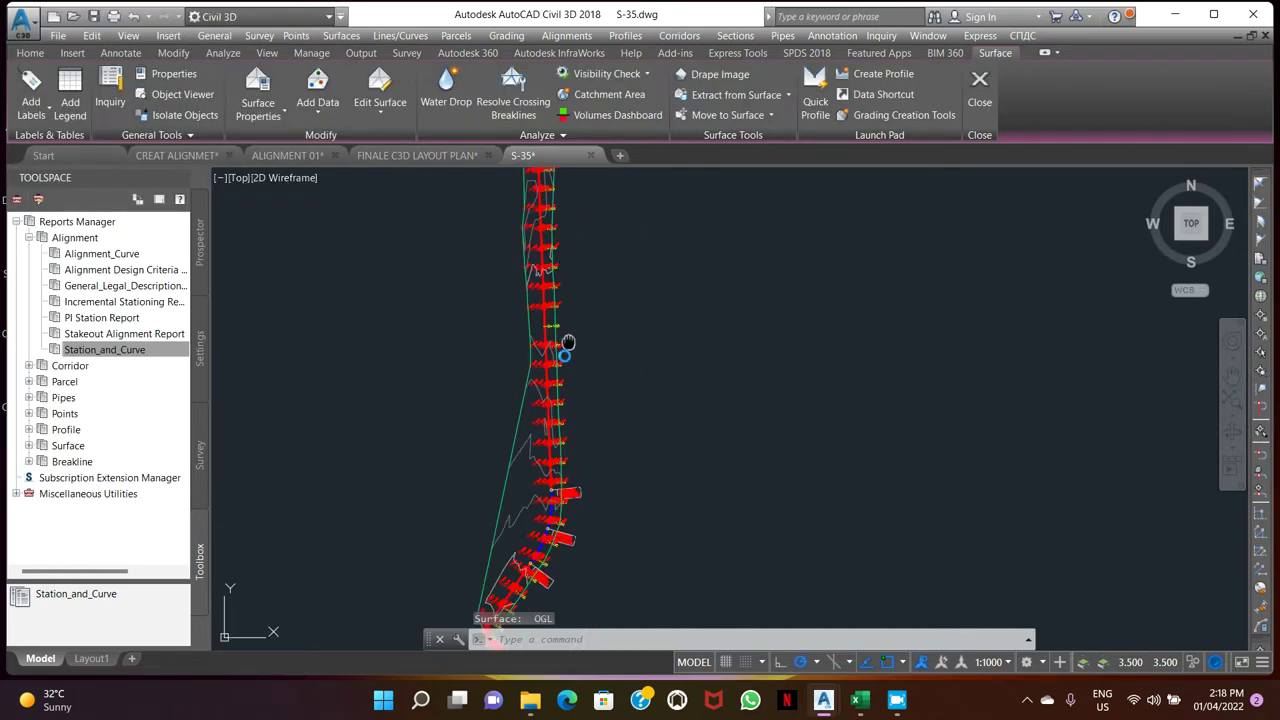
scroll(557, 319, "down", 6)
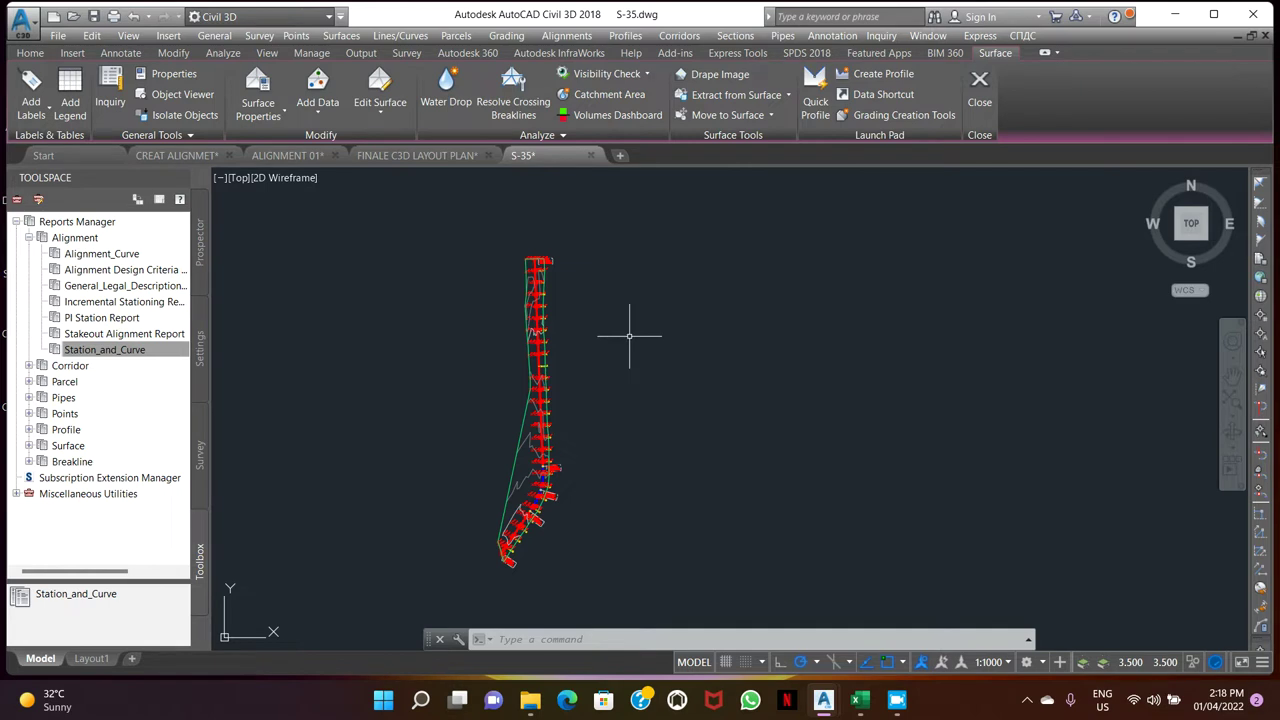
left_click(625, 37)
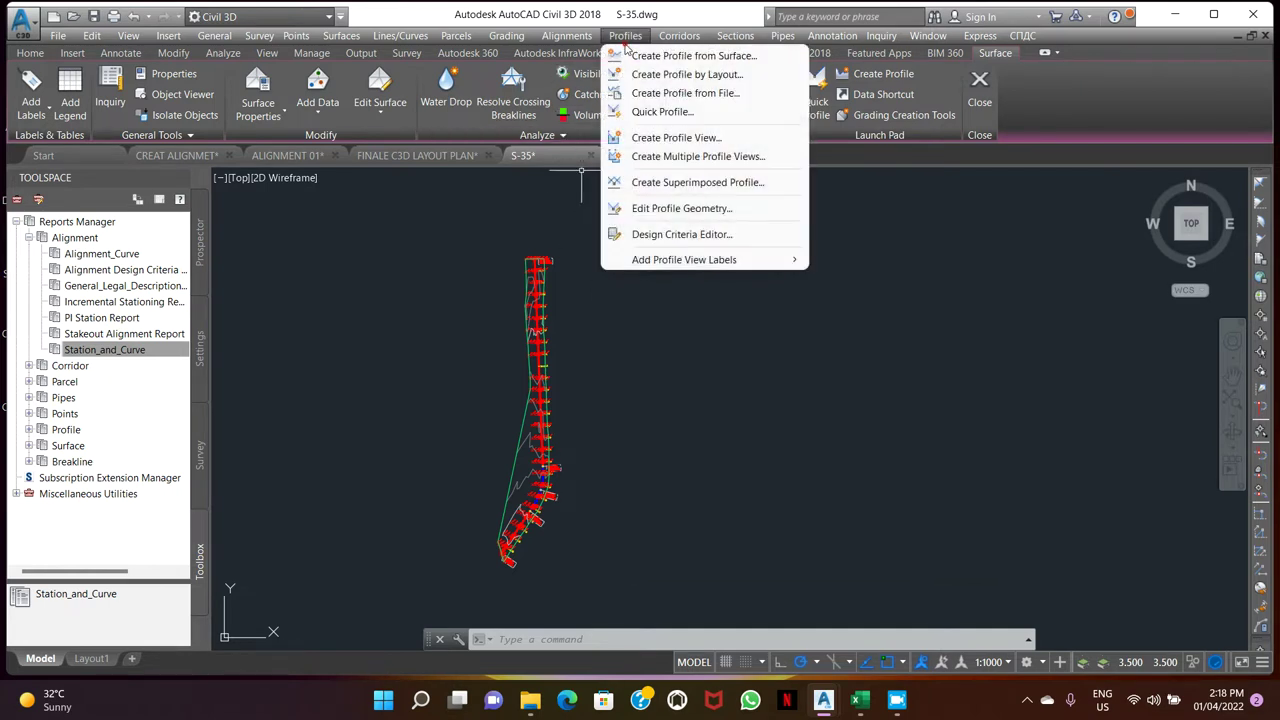
left_click(692, 57)
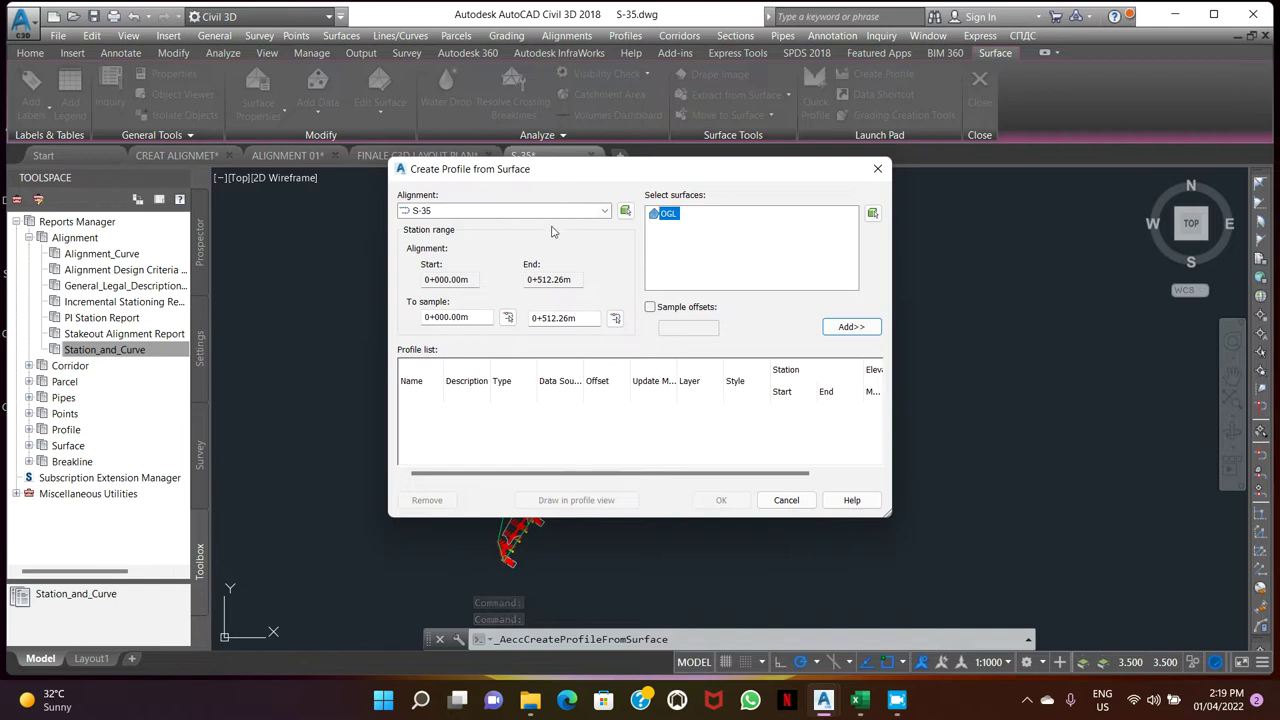
left_click(667, 214)
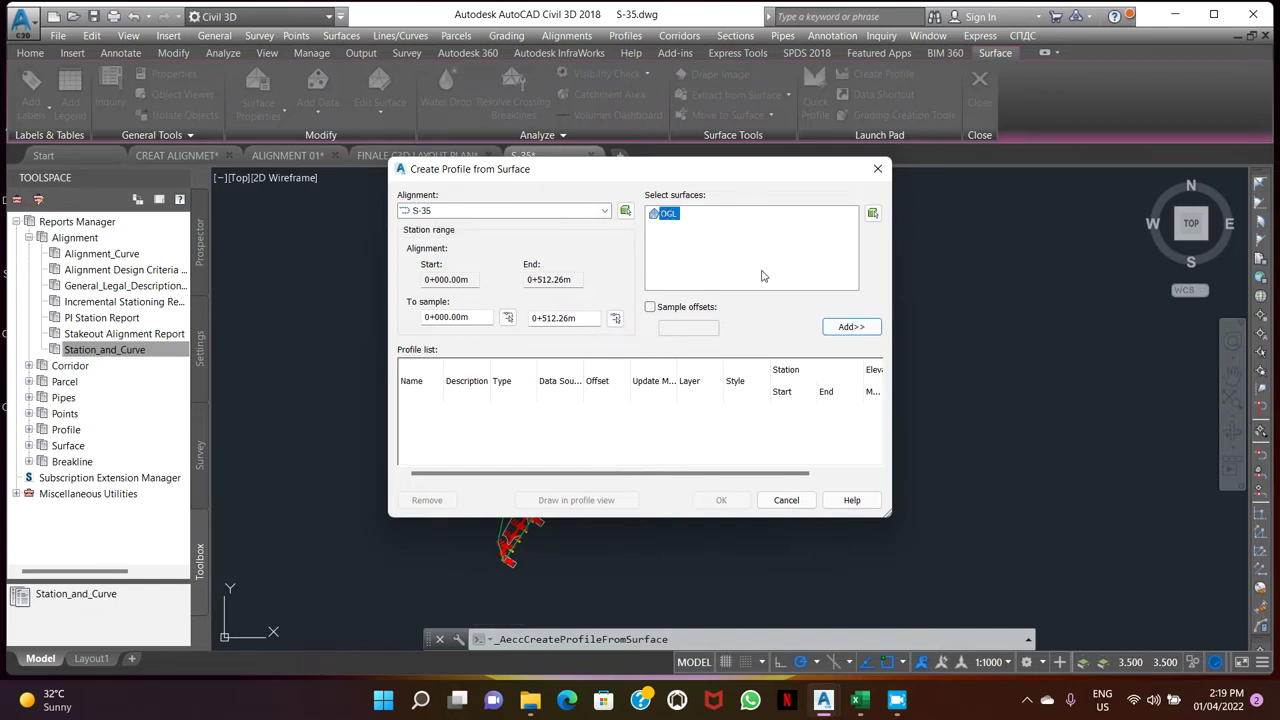
left_click(836, 328)
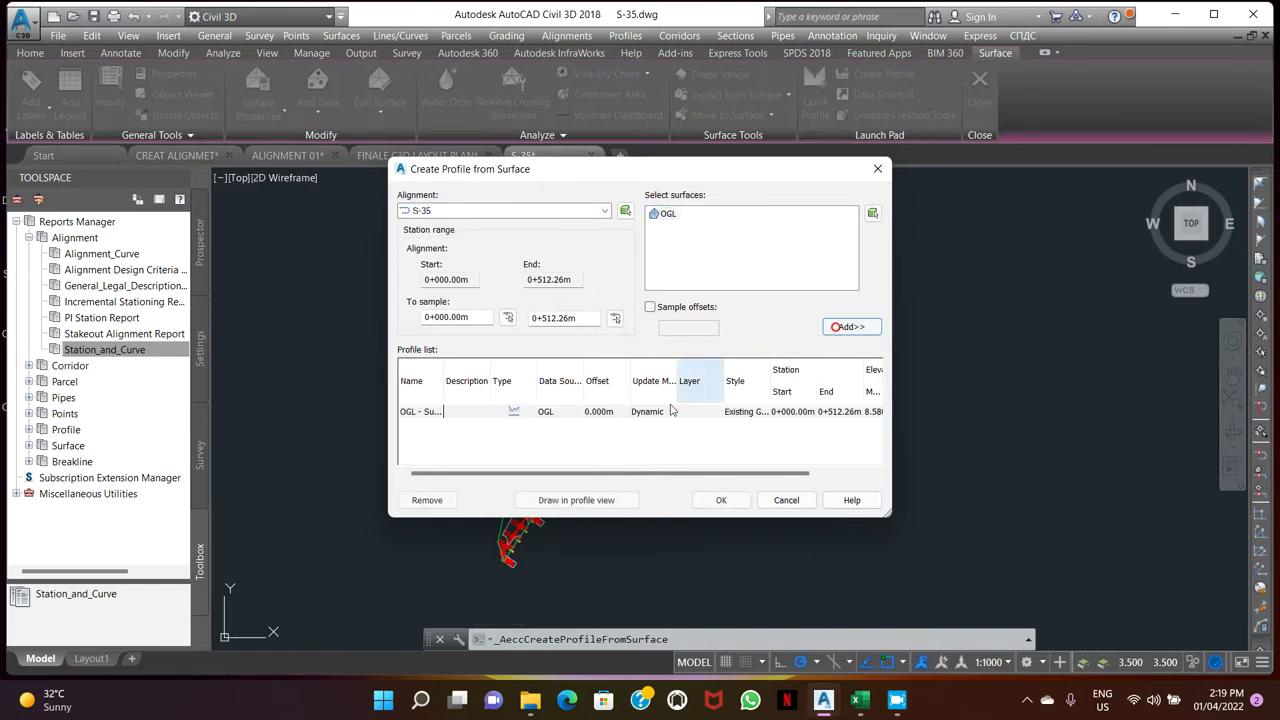
left_click(578, 501)
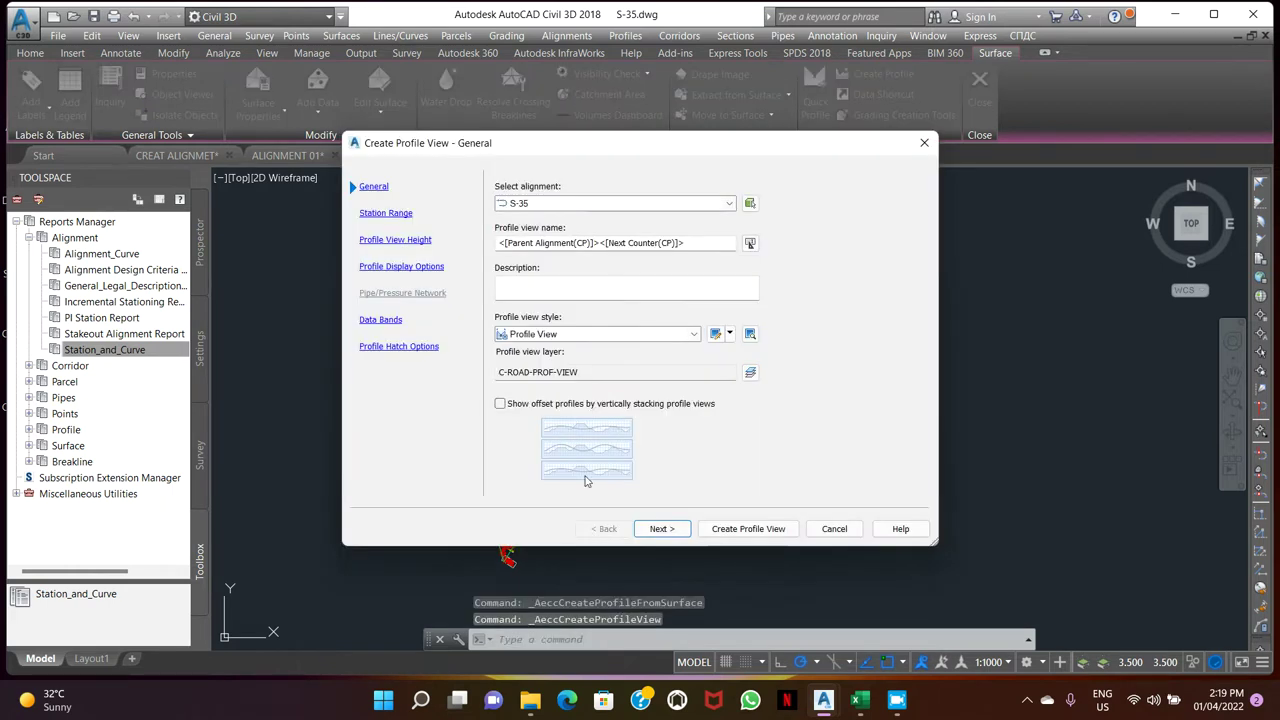
- Limit the profile view to a user specified station range from -0+020.00 m to 0+530 m
left_click(663, 529)
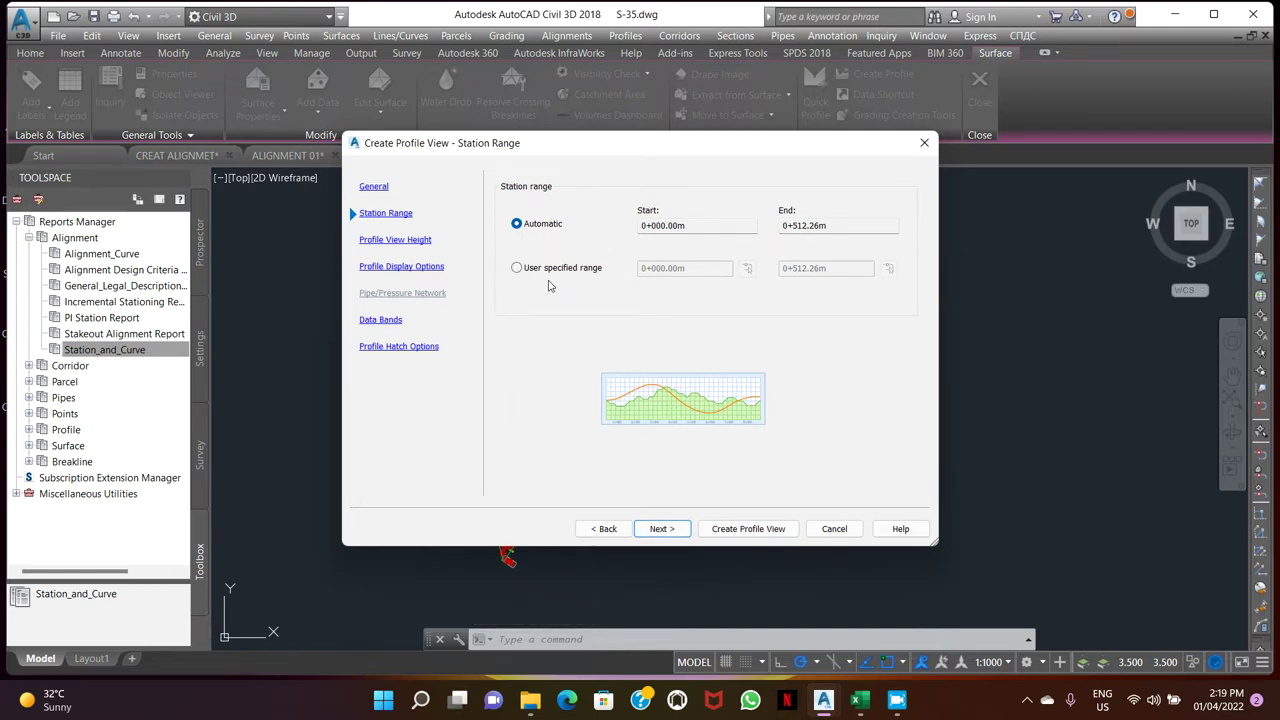
left_click(517, 268)
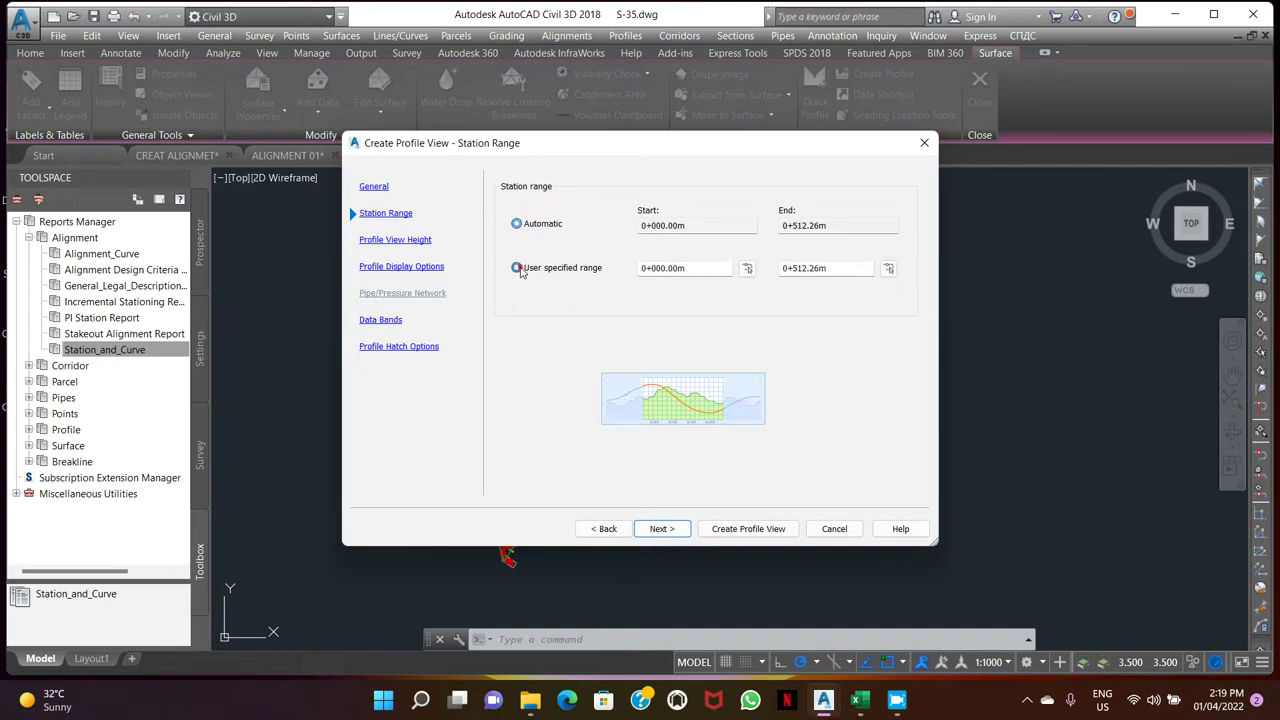
left_click(642, 268)
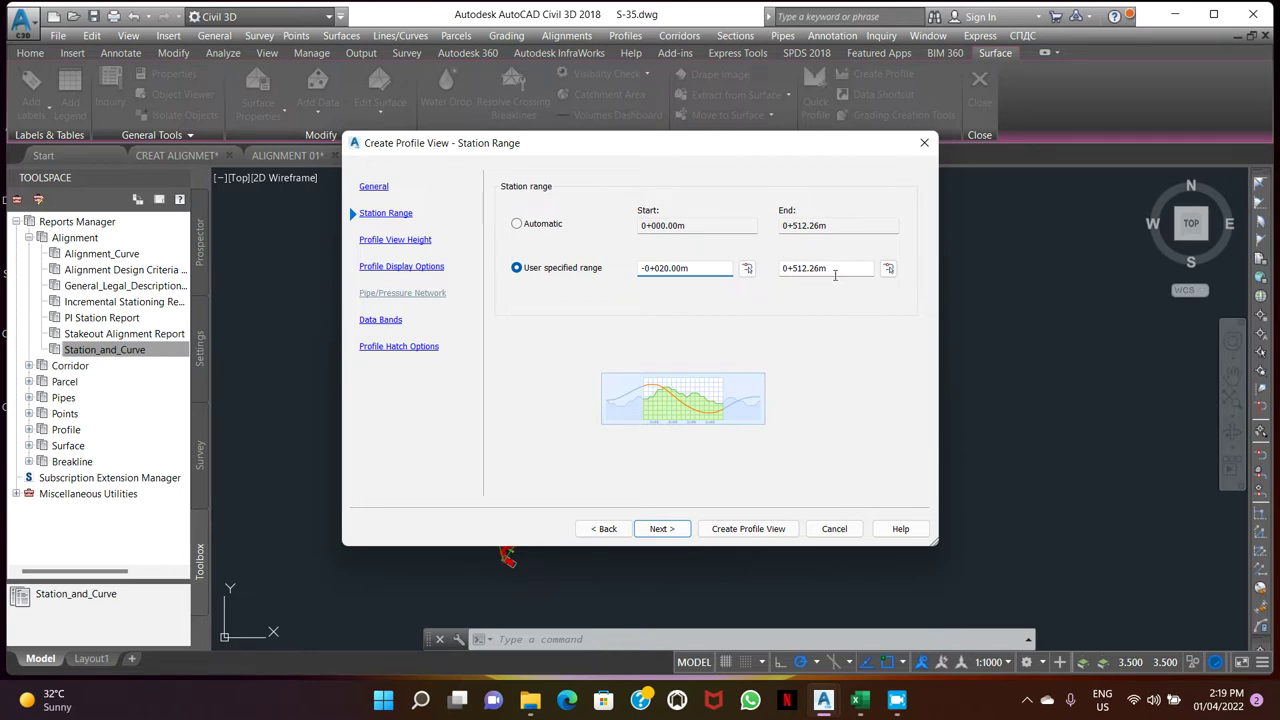
left_click_drag(830, 268, 819, 268)
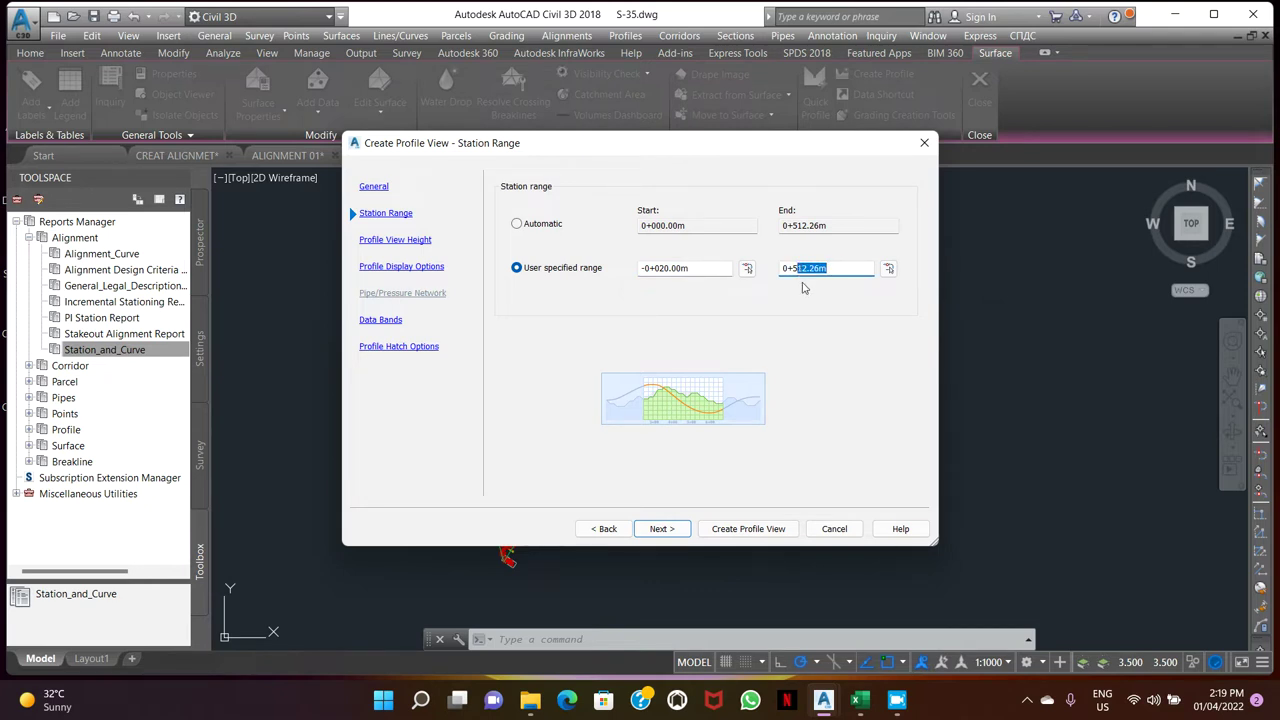
type("30")
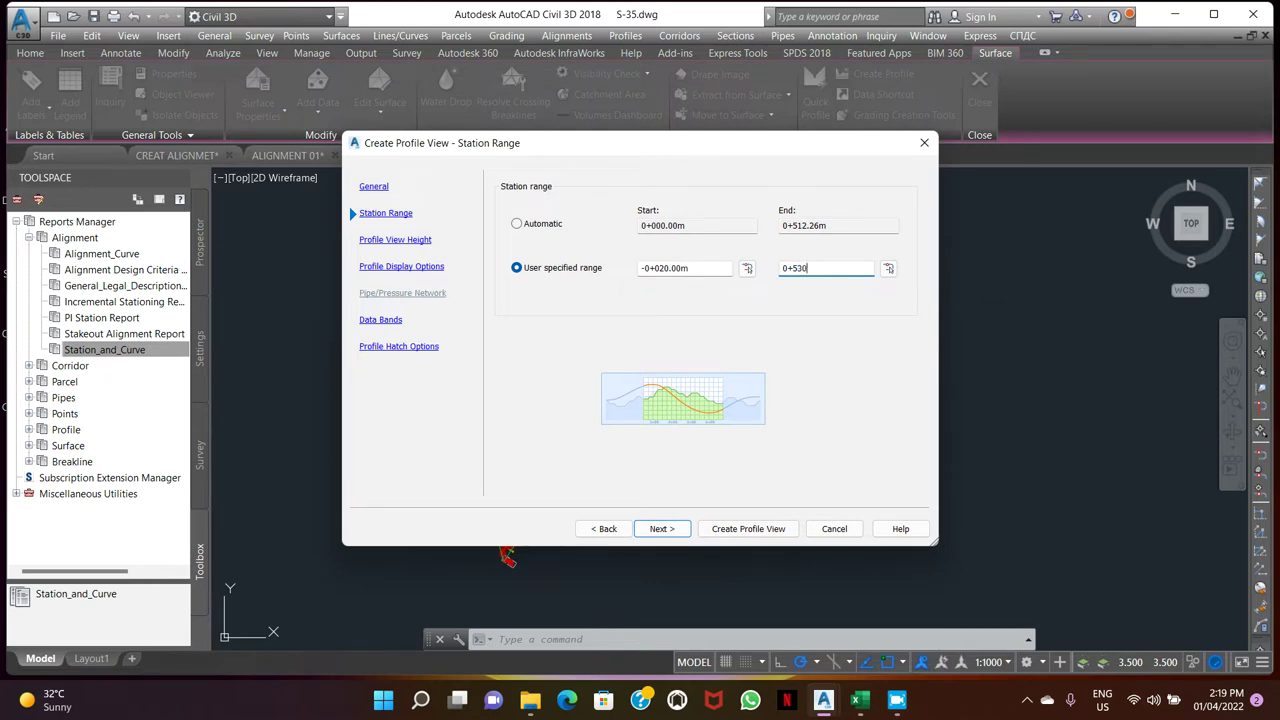
left_click(661, 528)
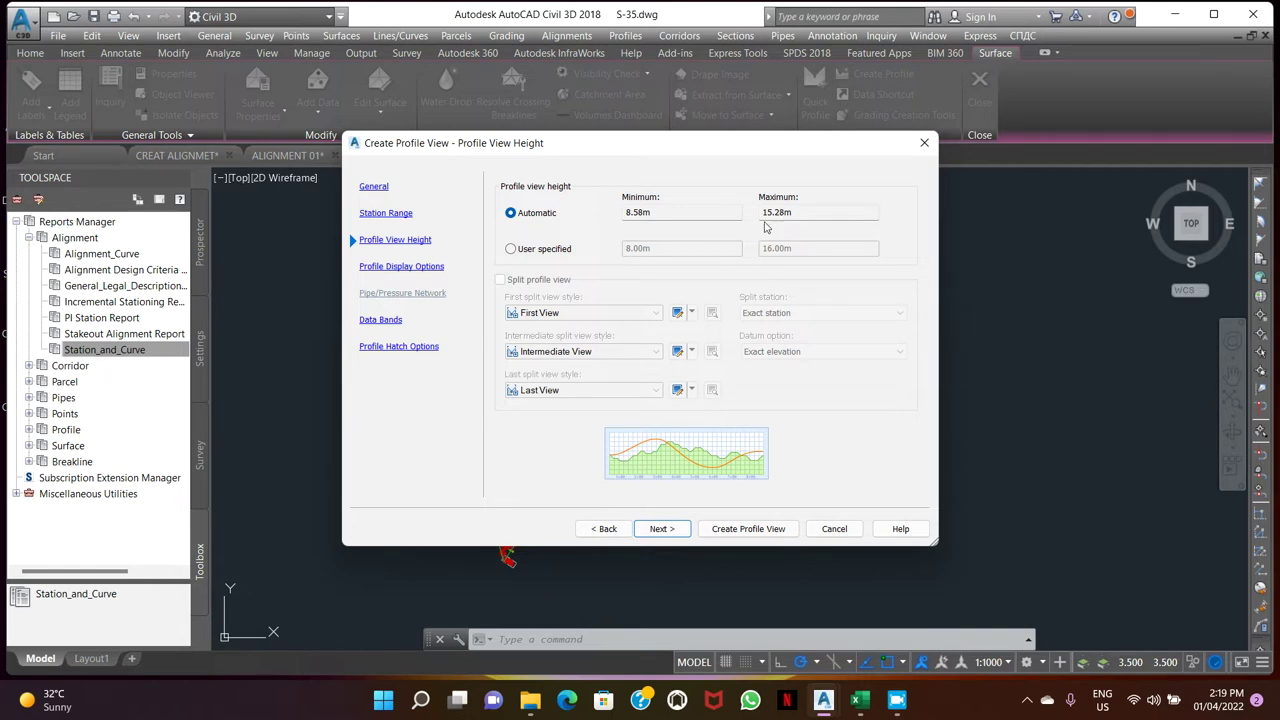
- Set a user specified profile view height with a minimum of 8.00 m and a maximum of 20 m
left_click(528, 252)
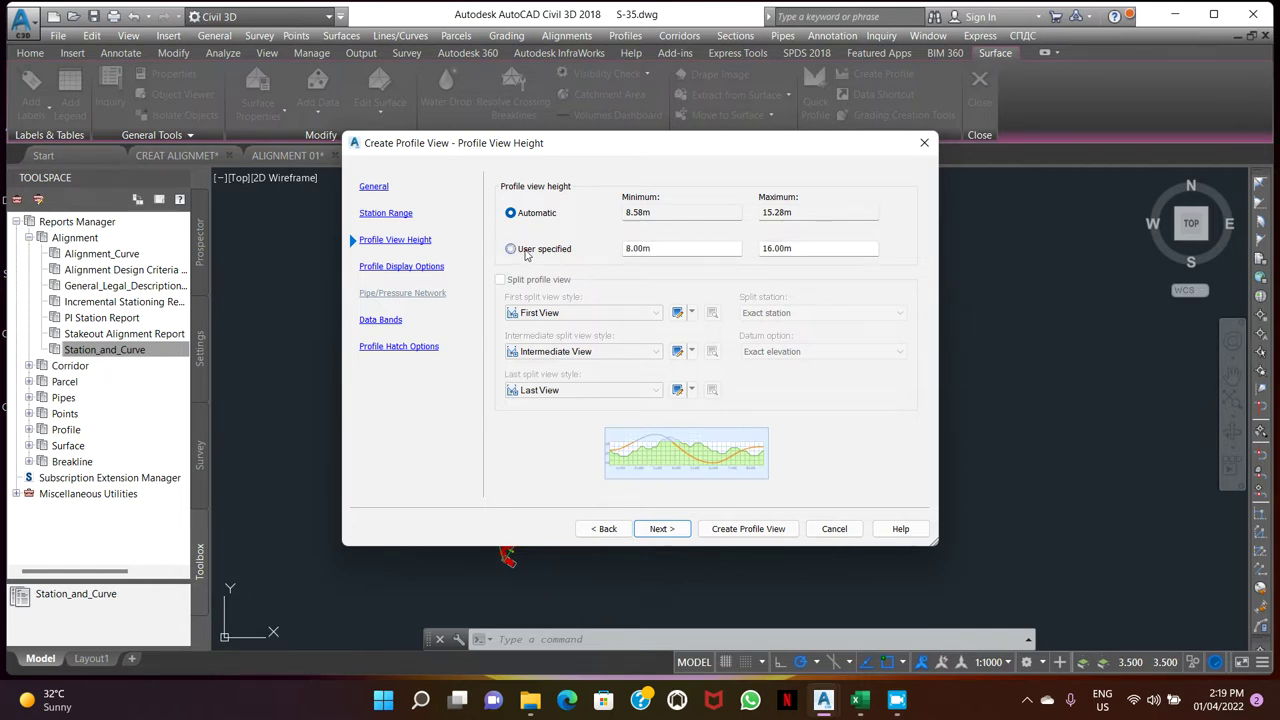
double_click(654, 250)
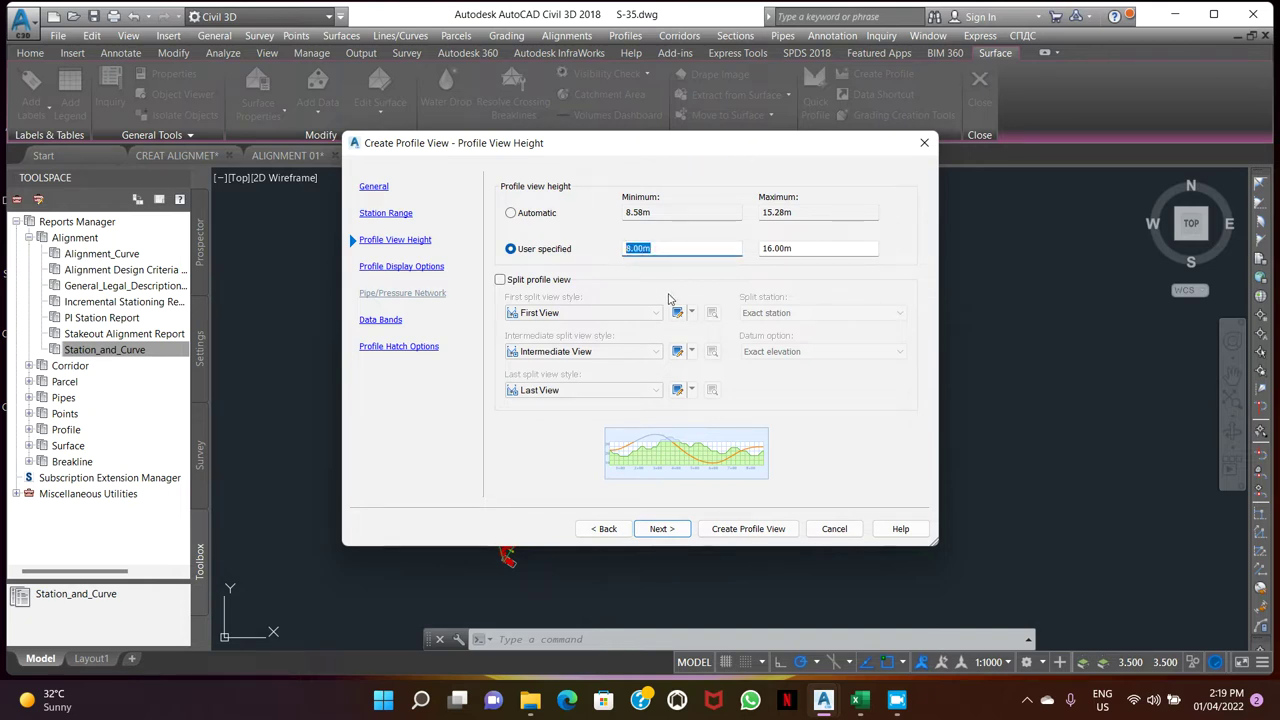
double_click(800, 248)
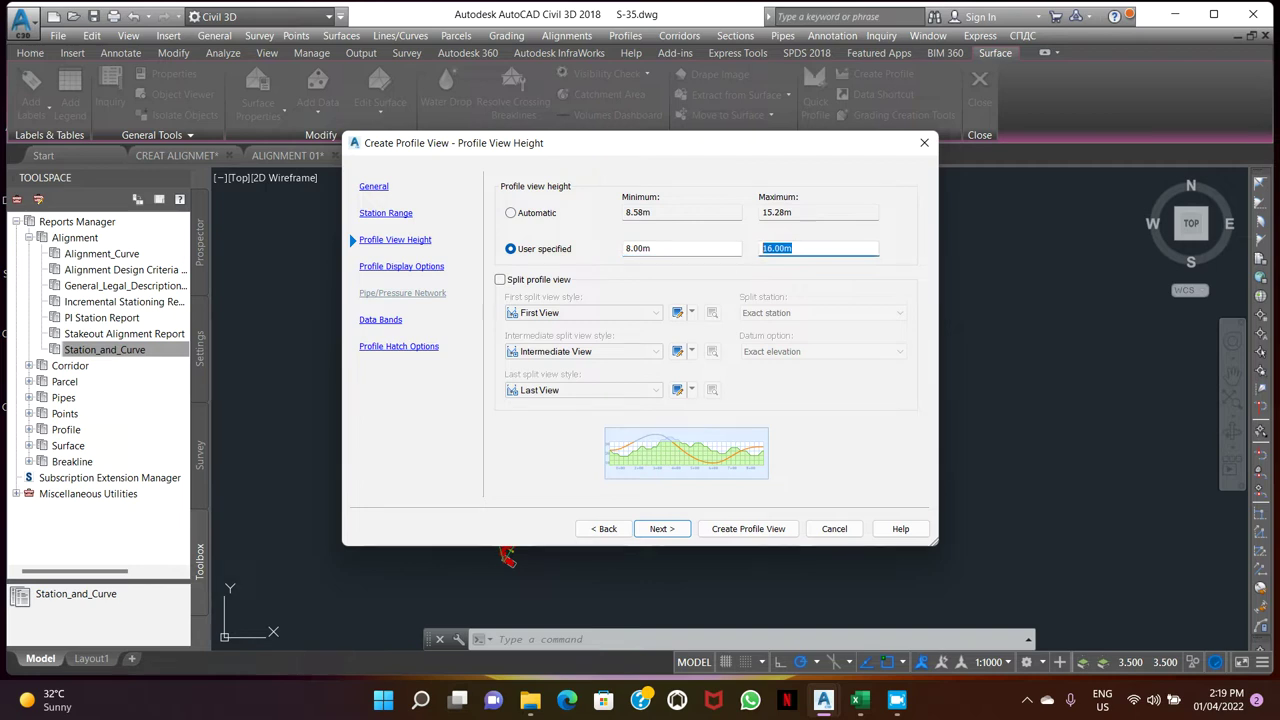
type("20")
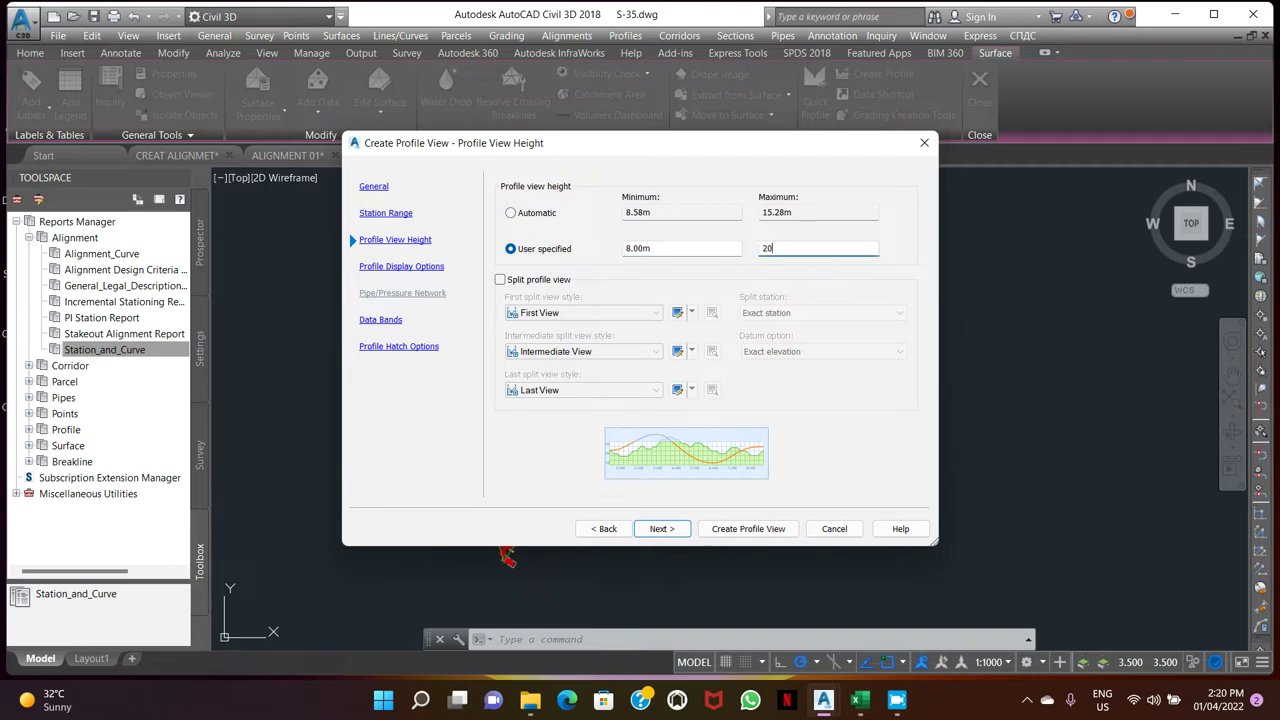
left_click(657, 528)
- Keep the default display, data band and hatch options and place the profile view in the empty space east of the alignment
left_click(661, 532)
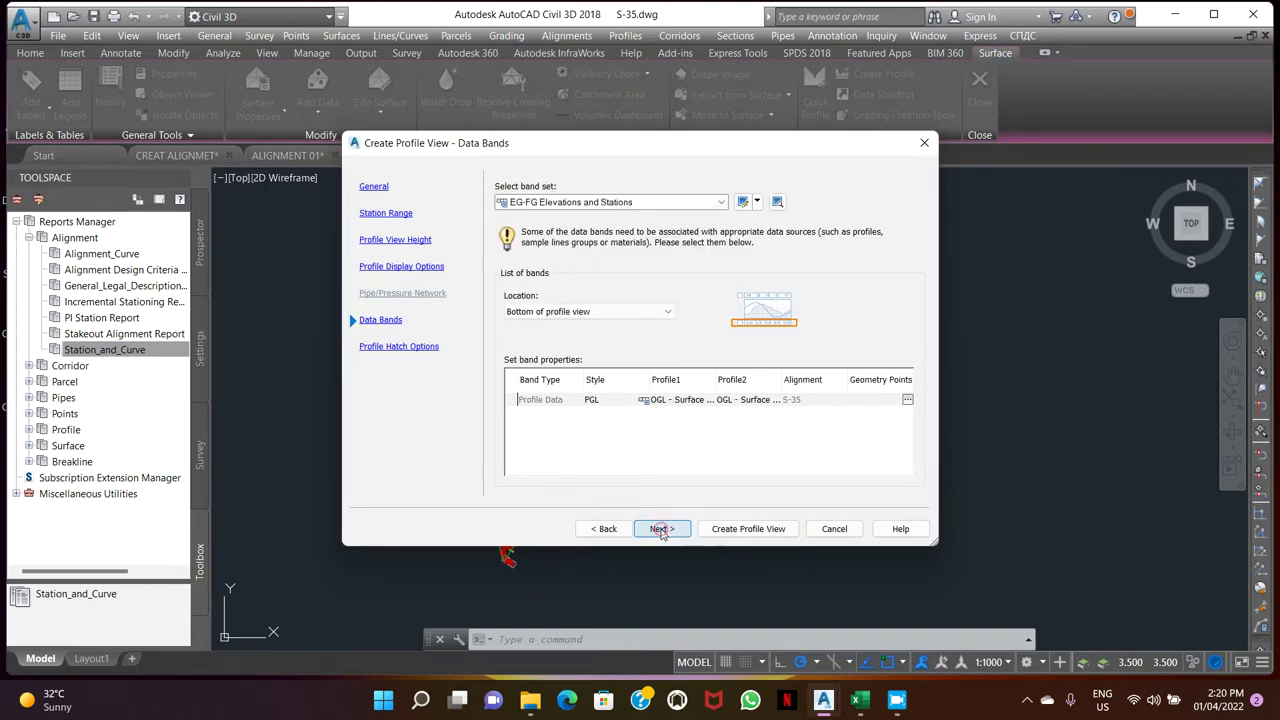
left_click(661, 532)
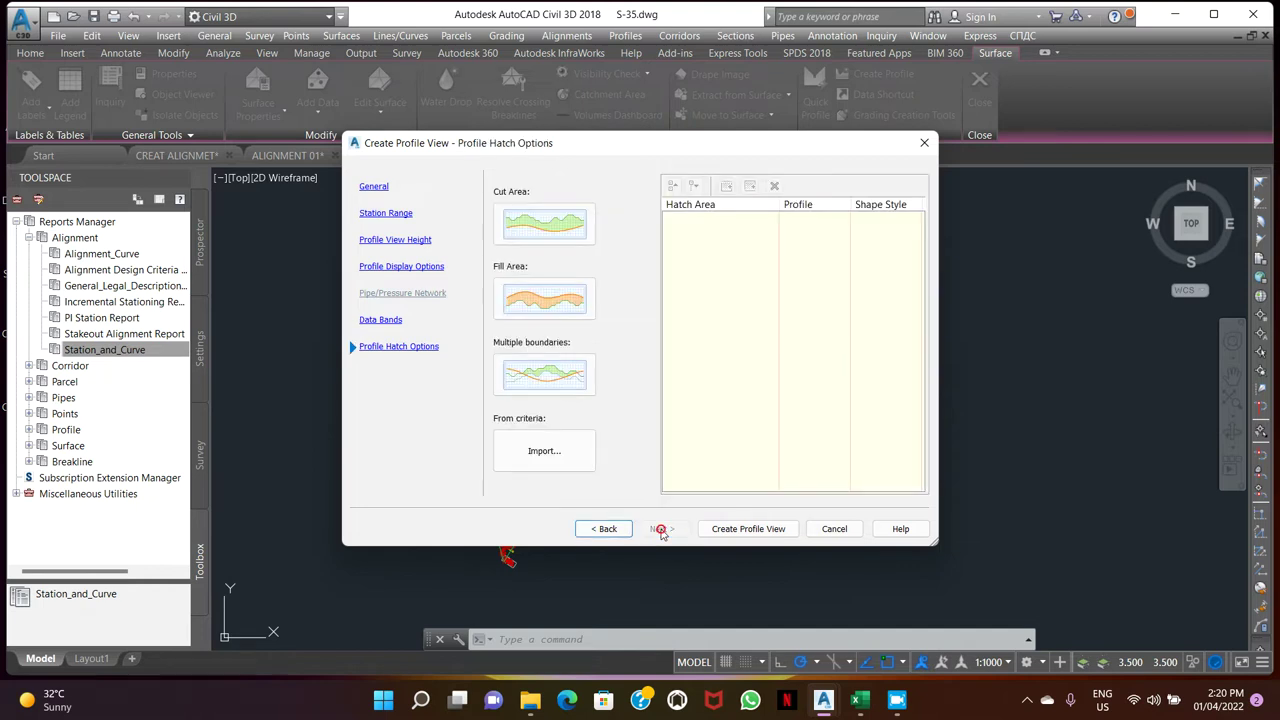
left_click(745, 530)
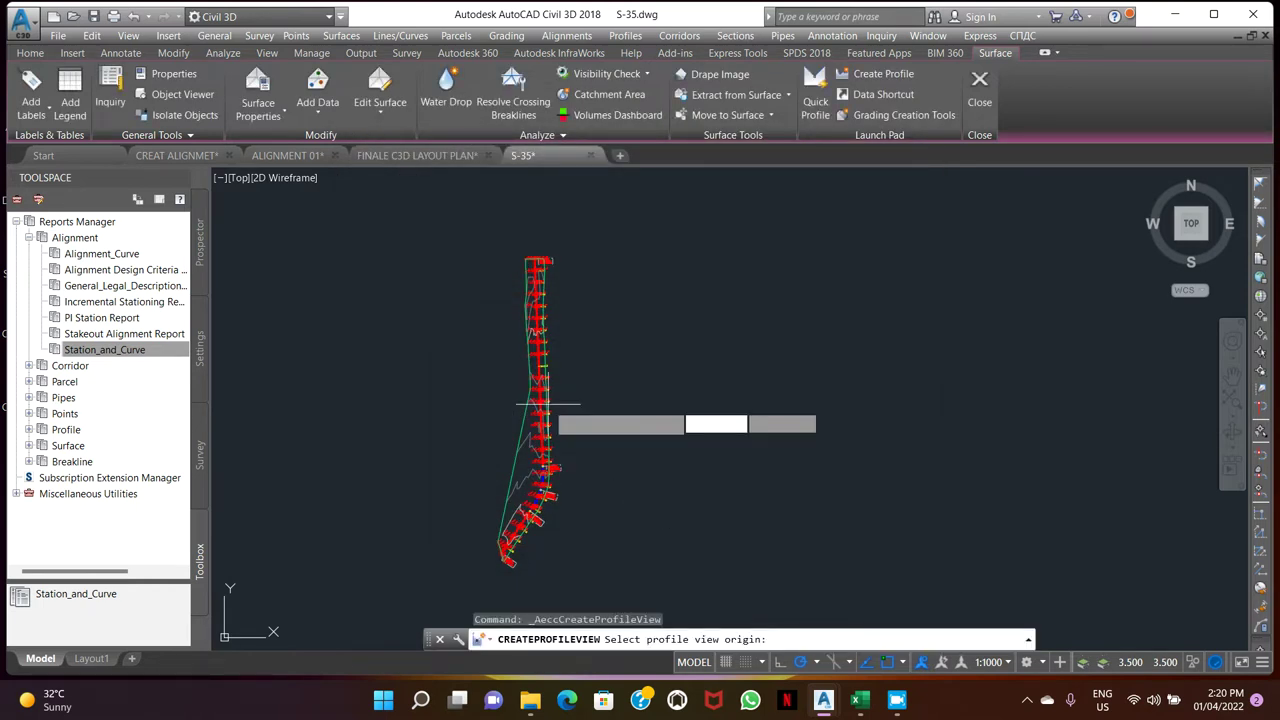
left_click(658, 346)
- Examine the new S-35 profile view, checking its ground line, elevation axis, title and the design level band beneath the grid
scroll(748, 380, "up", 6)
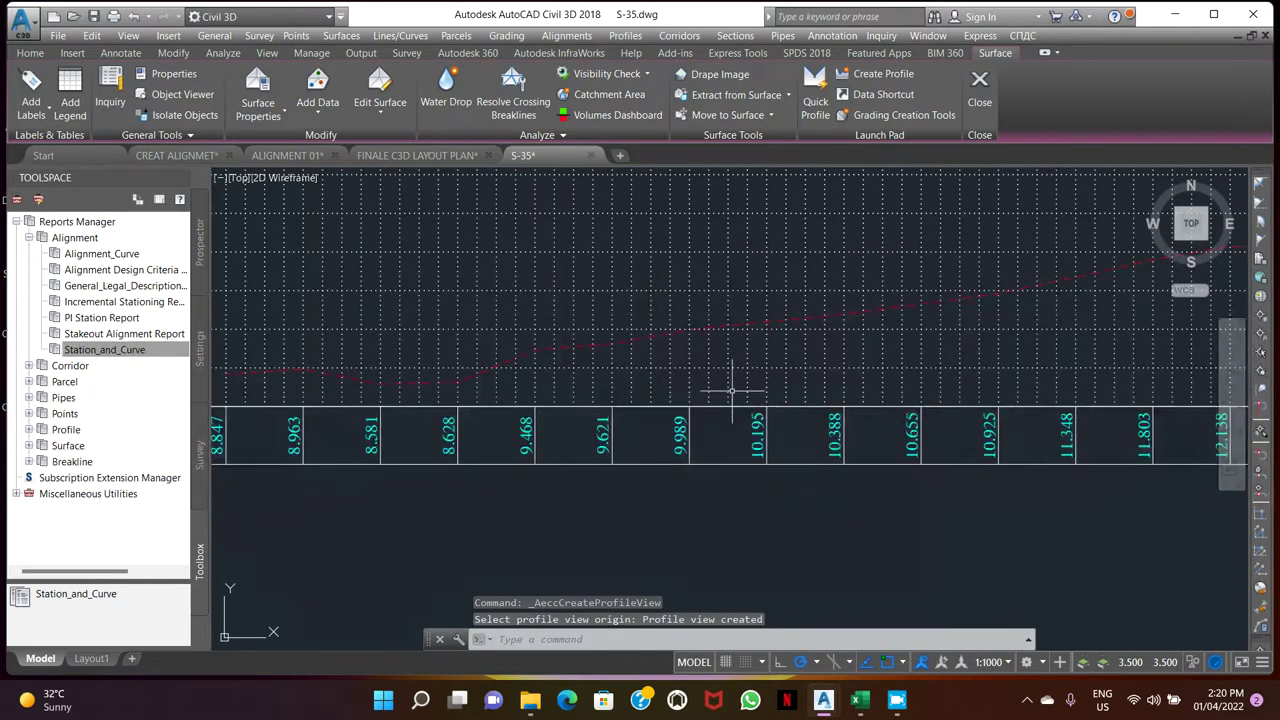
scroll(540, 420, "down", 5)
scroll(488, 400, "up", 5)
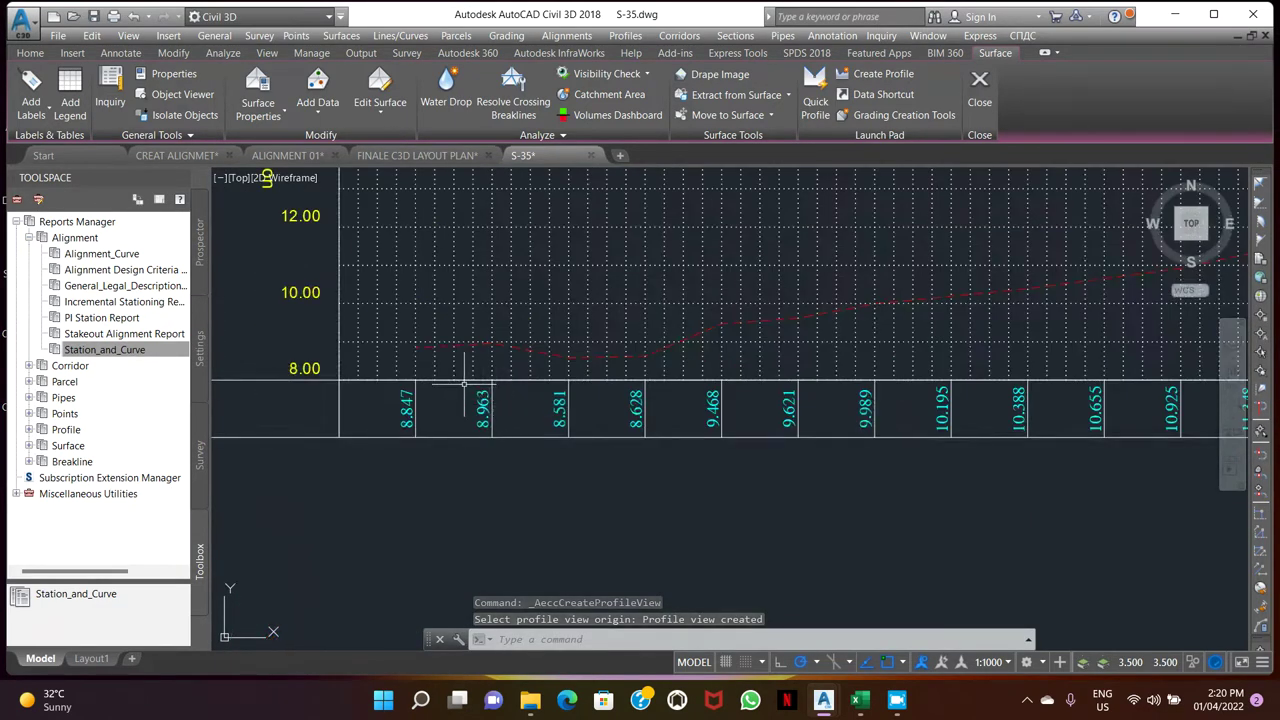
scroll(560, 375, "down", 5)
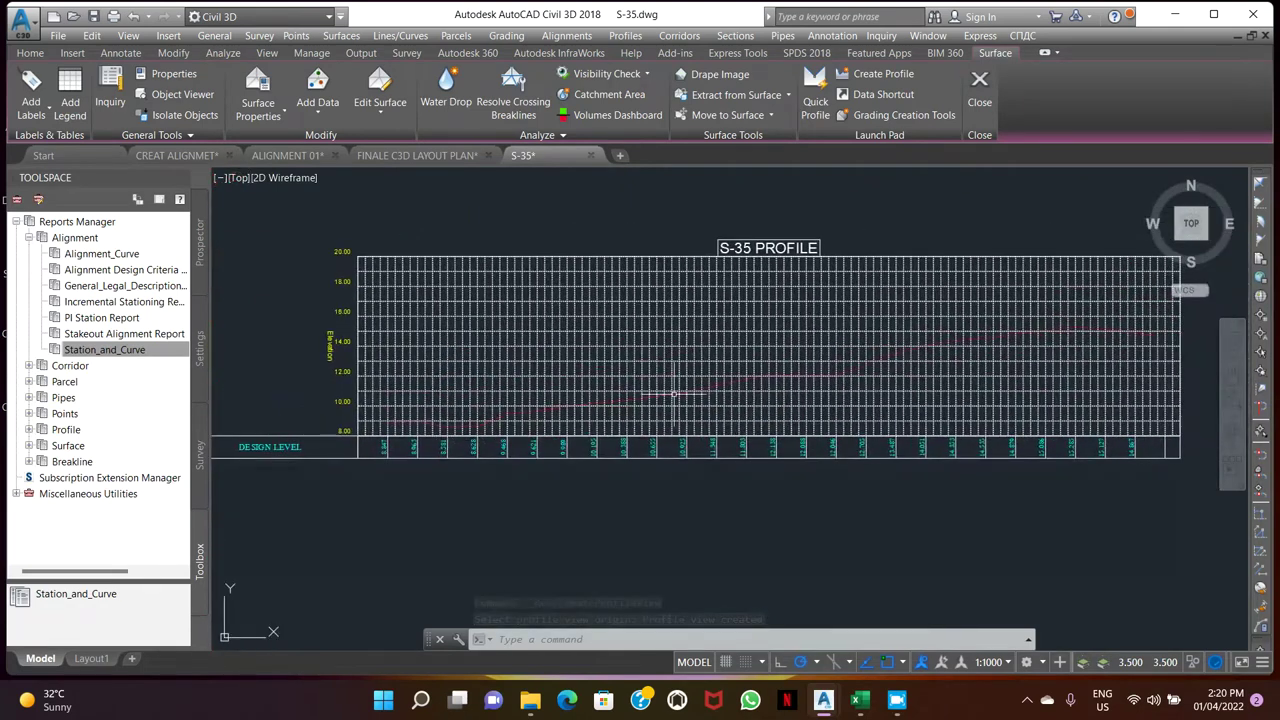
scroll(980, 366, "down", 3)
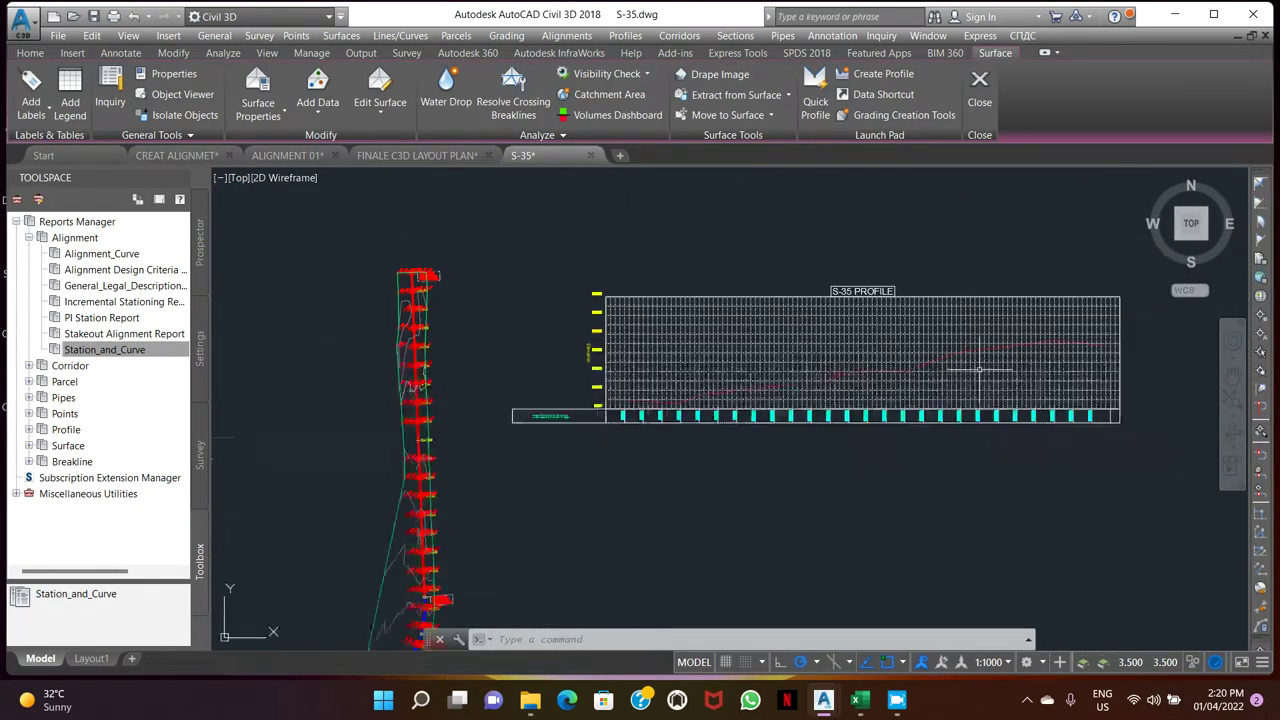
scroll(880, 310, "up", 4)
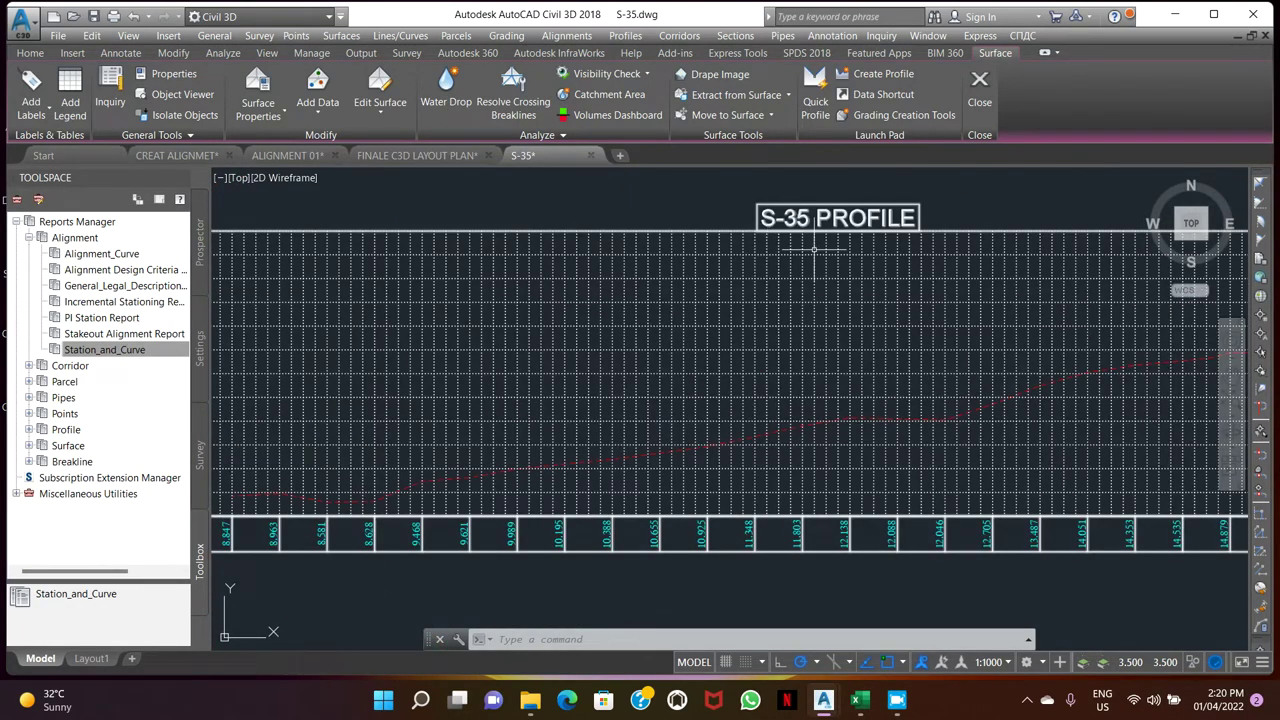
scroll(823, 232, "down", 5)
scroll(540, 371, "up", 4)
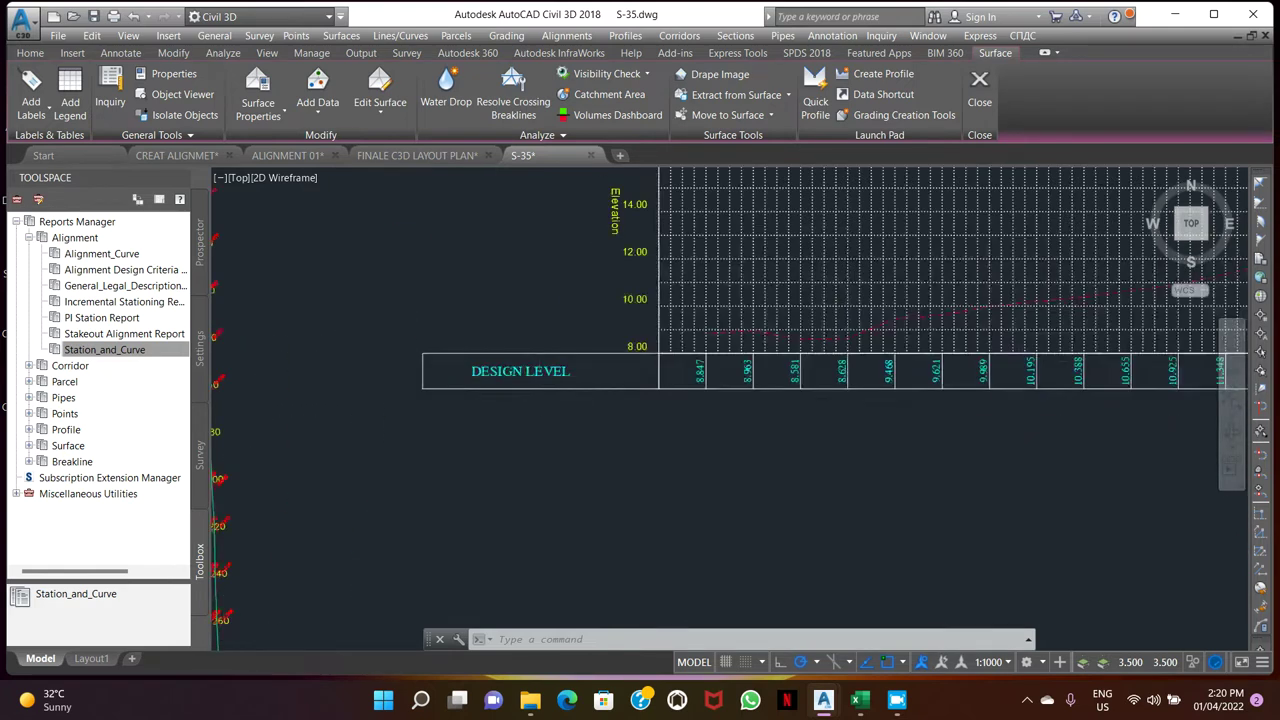
scroll(870, 335, "down", 2)
scroll(663, 343, "up", 4)
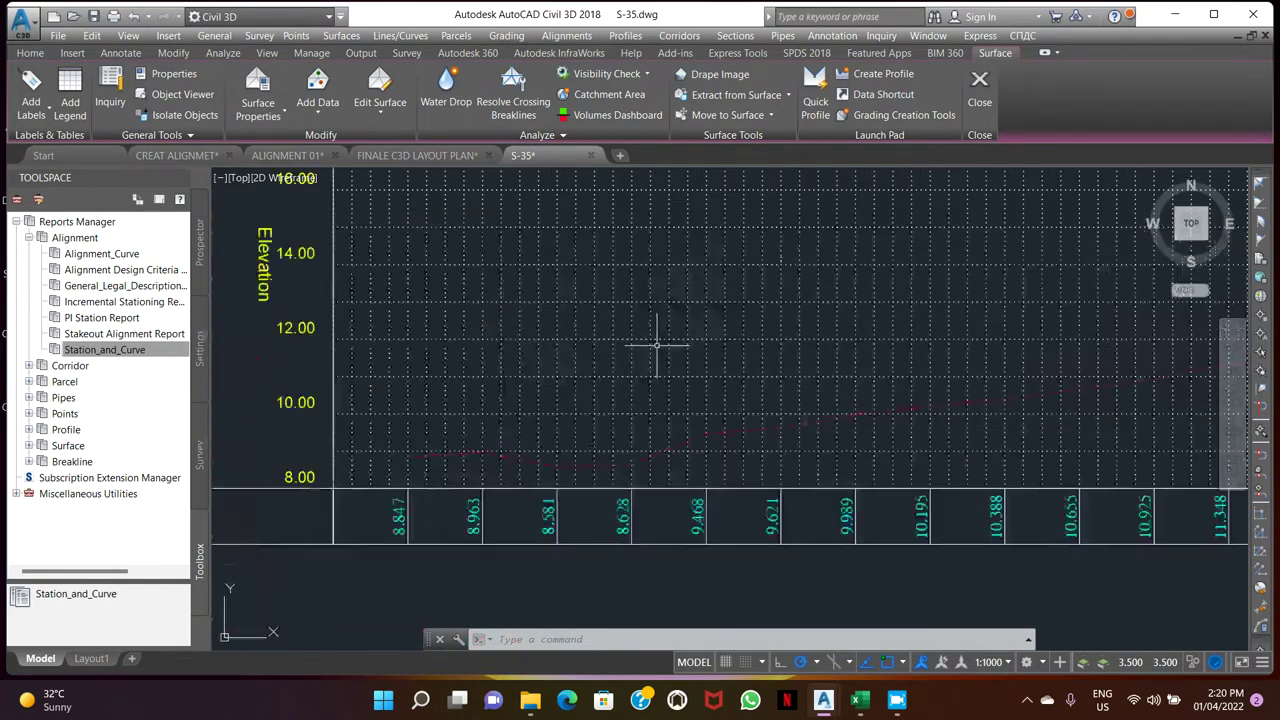
- Open the S-35 profile view's properties and remove the PGL band from the bottom of the profile view
left_click(691, 301)
right_click(657, 312)
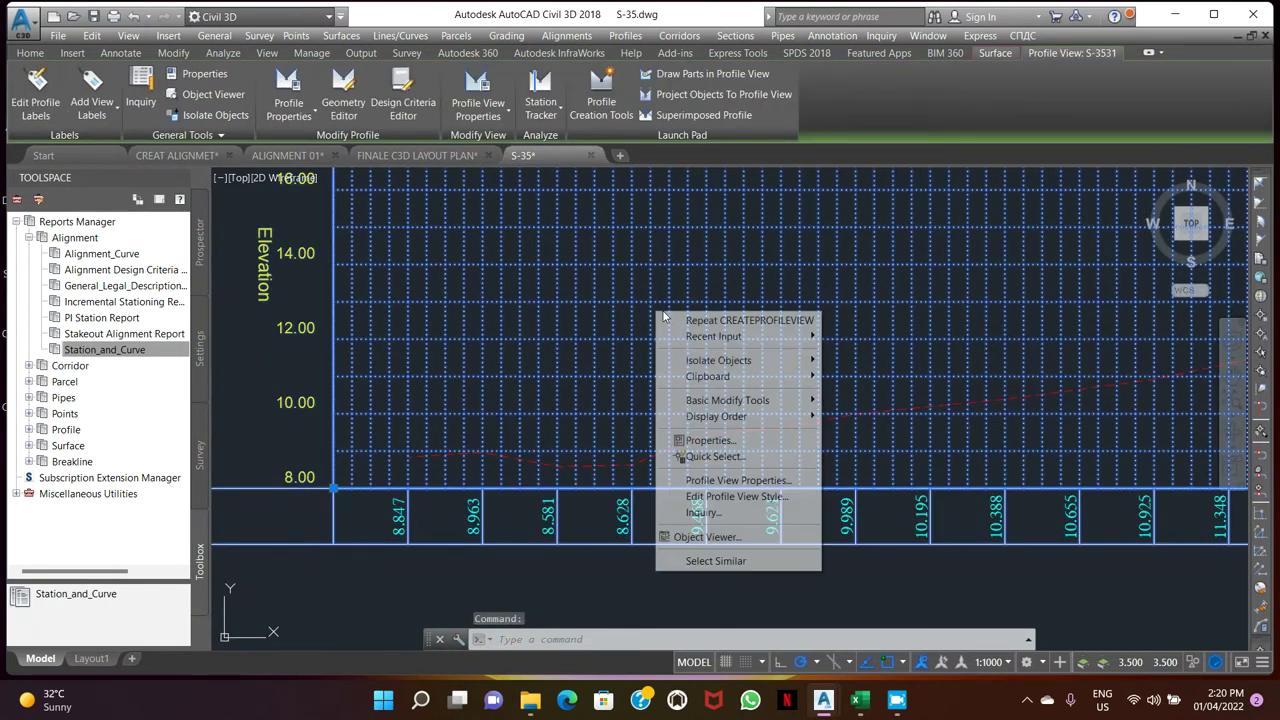
left_click(740, 480)
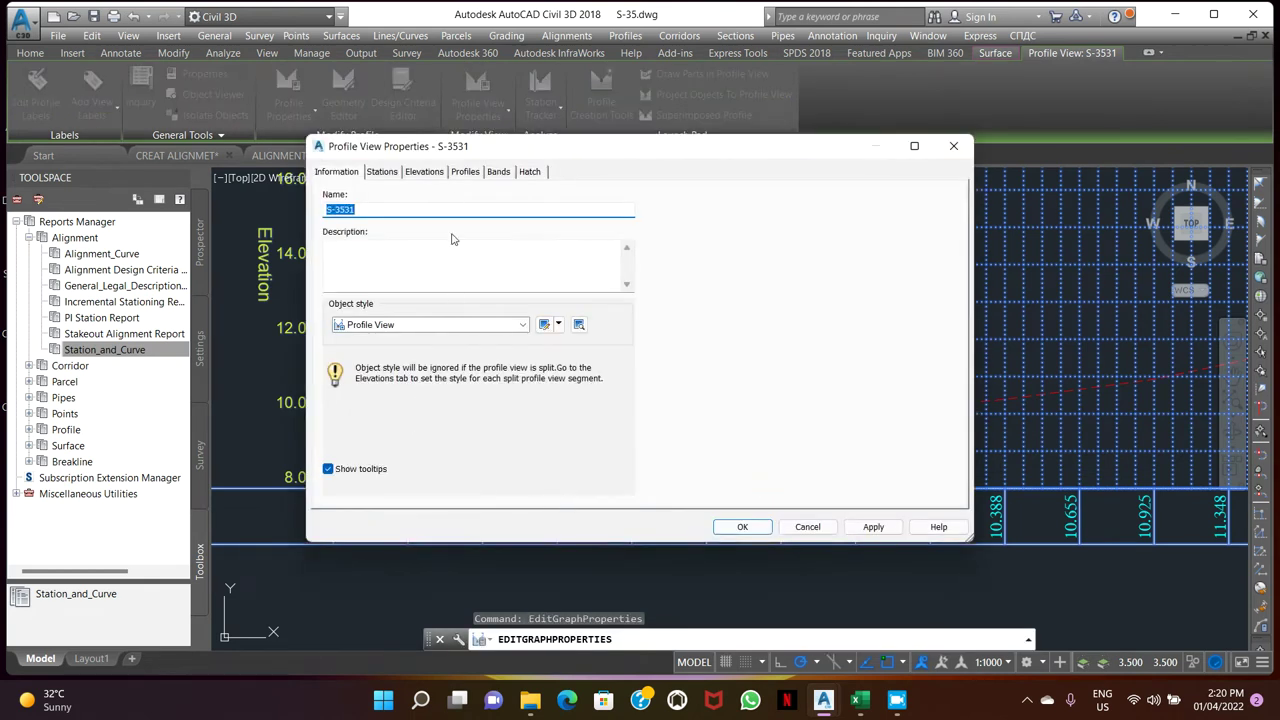
left_click(381, 173)
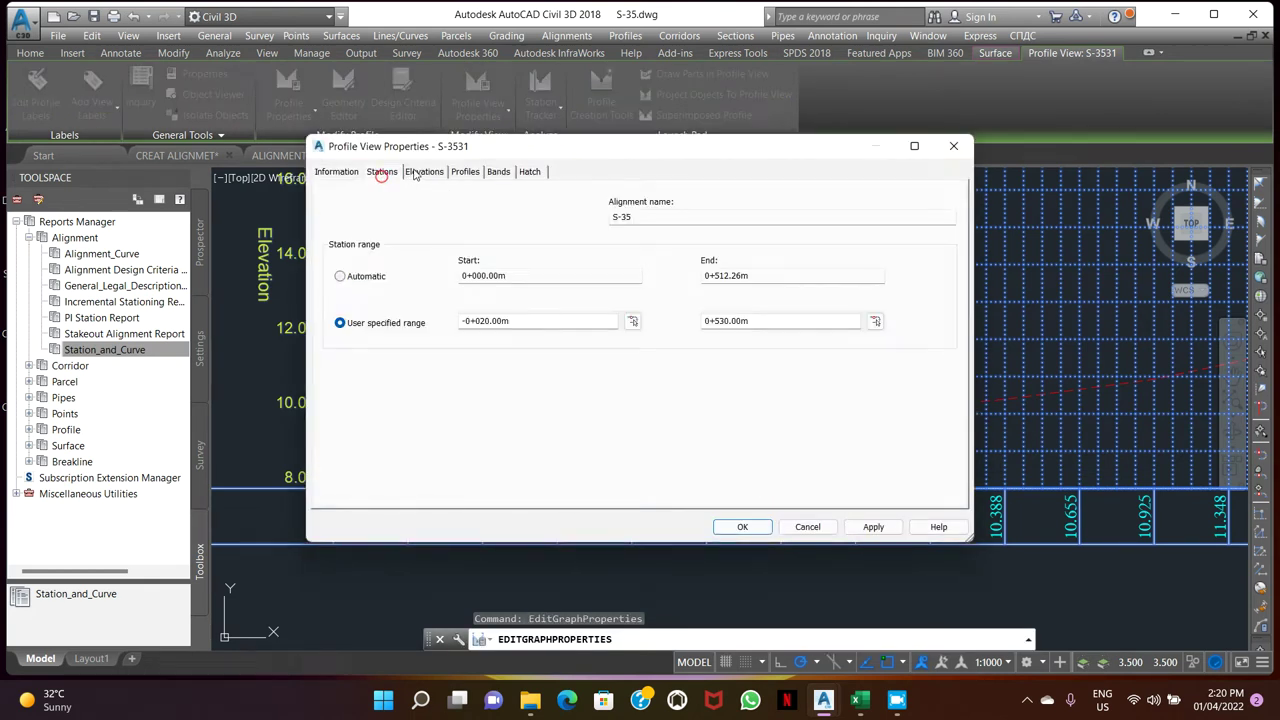
left_click(423, 172)
left_click(463, 174)
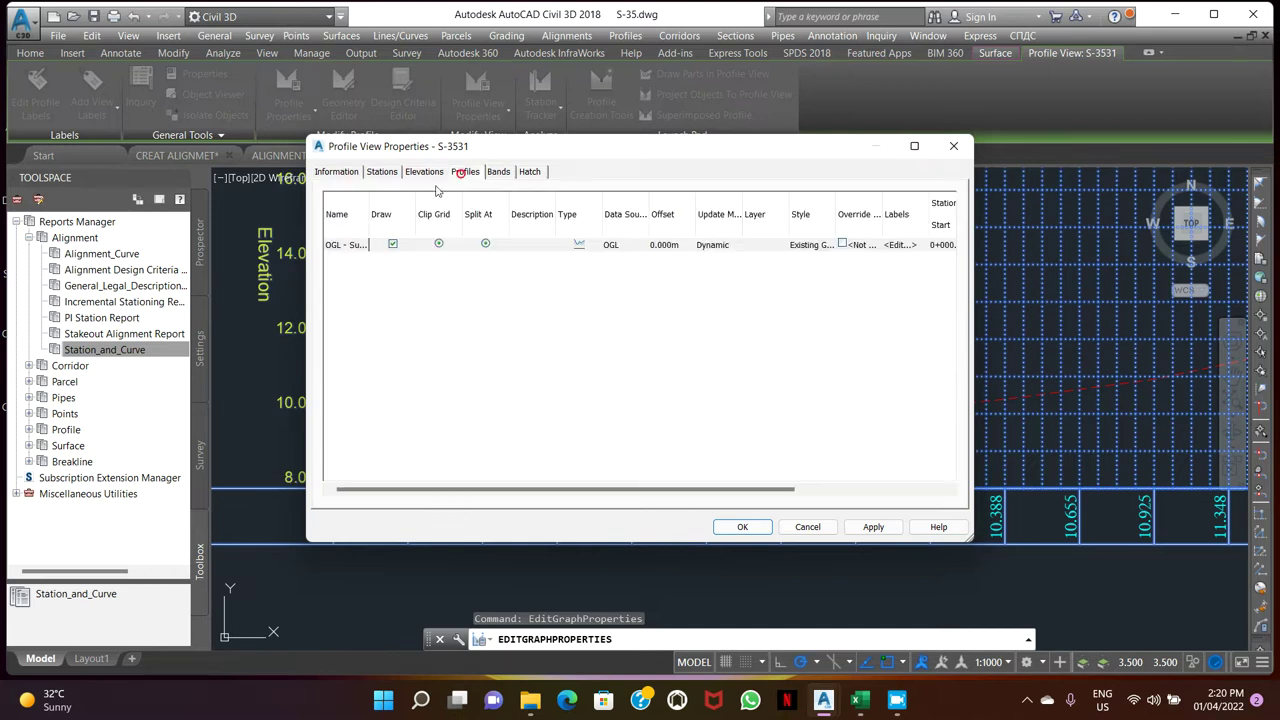
left_click(497, 172)
left_click(409, 316)
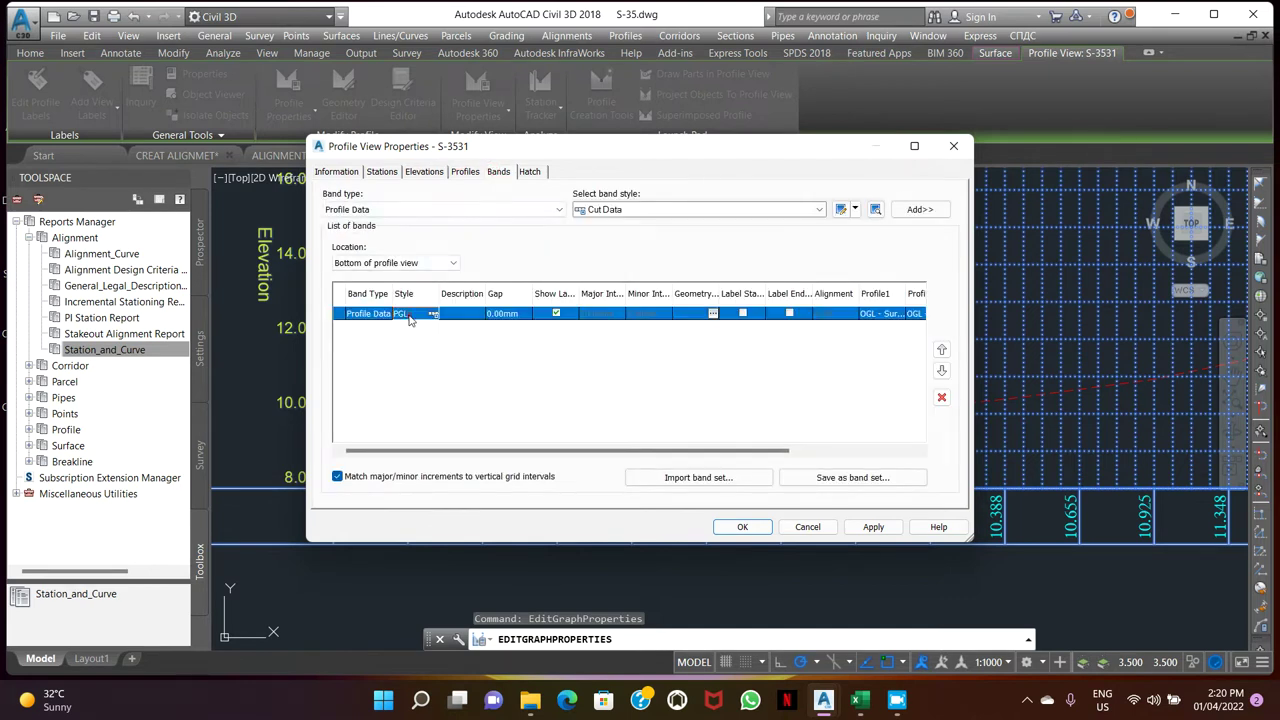
left_click(940, 399)
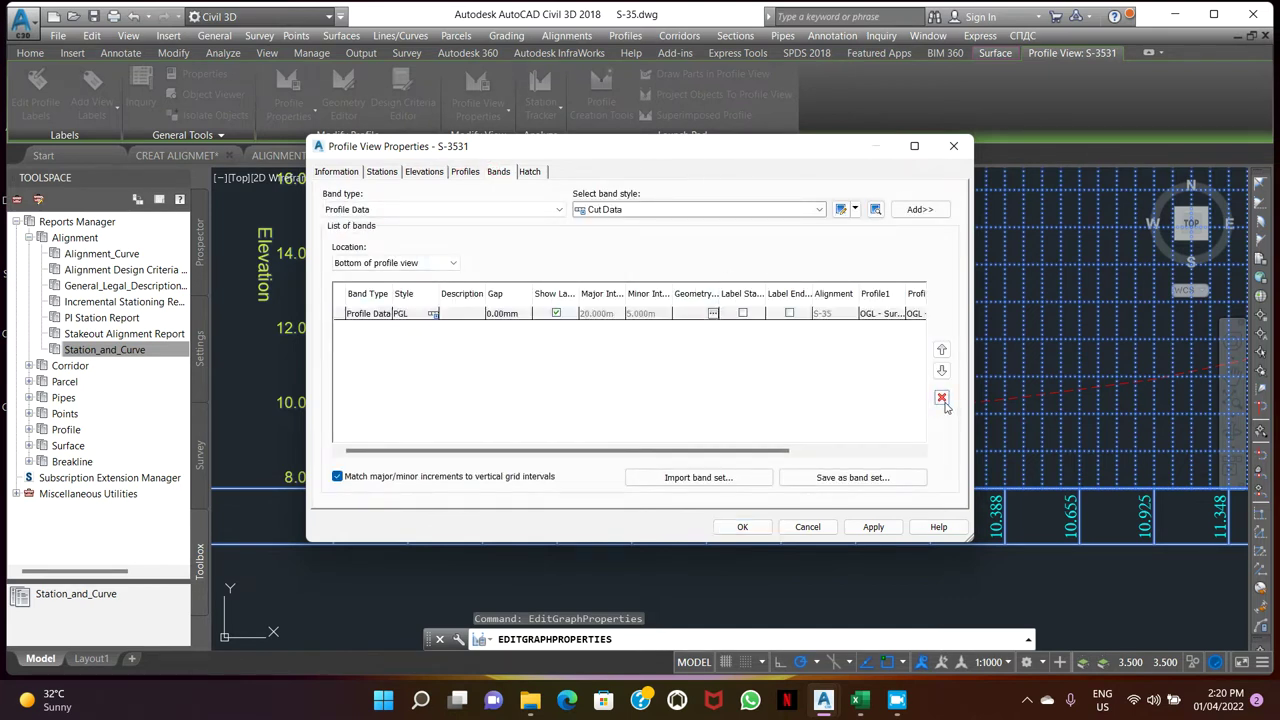
- Add profile data bands in the STATIONS and OGL styles at the bottom of the profile view, accepting their default geometry point labels
left_click(660, 210)
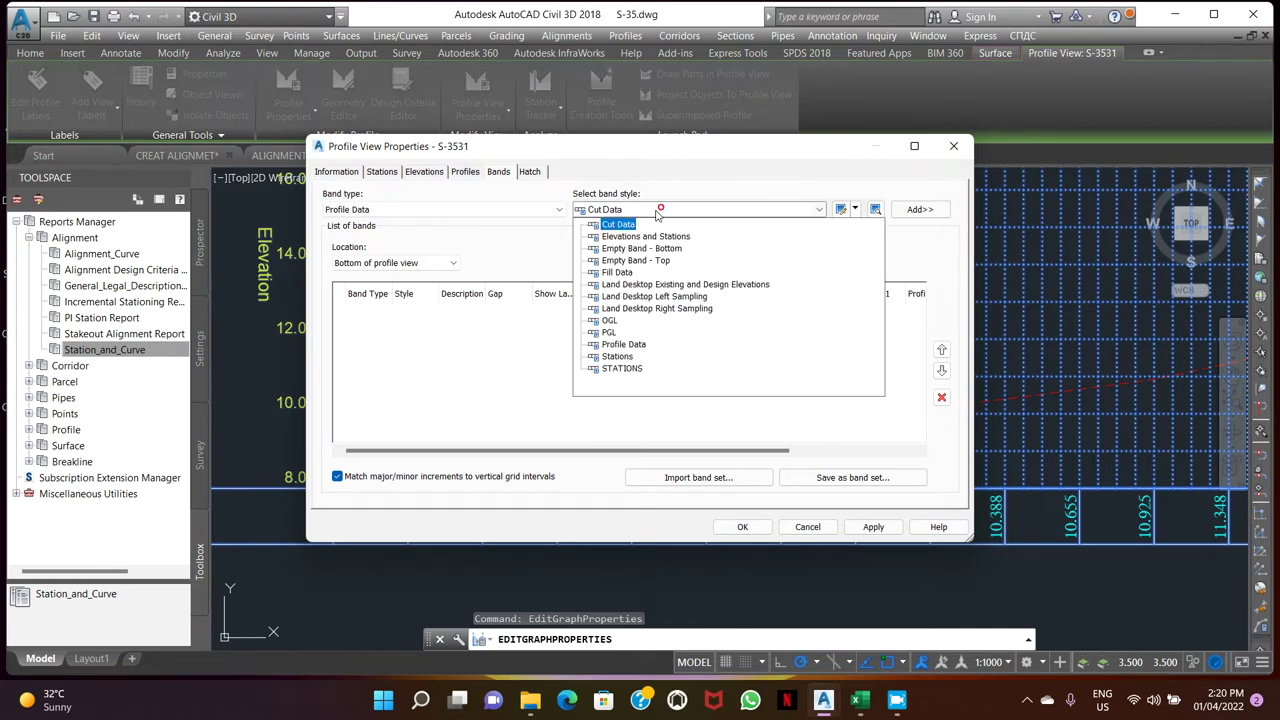
left_click(622, 369)
left_click(919, 209)
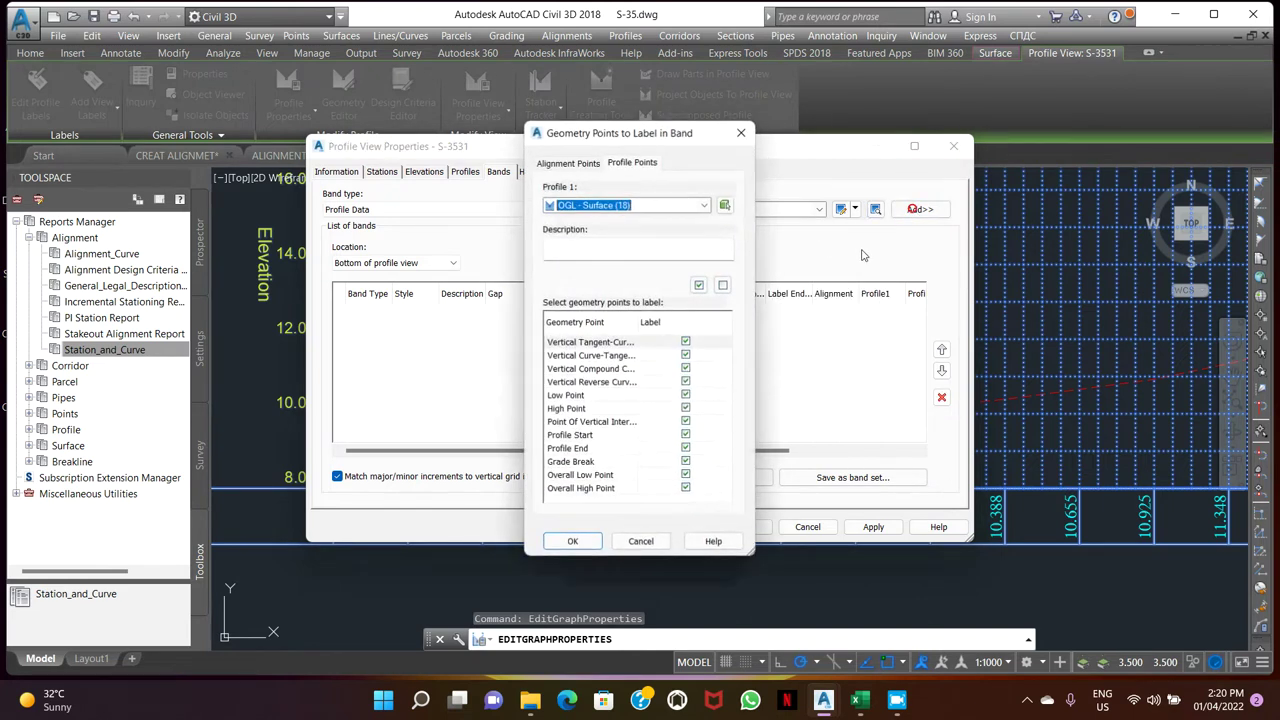
left_click(585, 541)
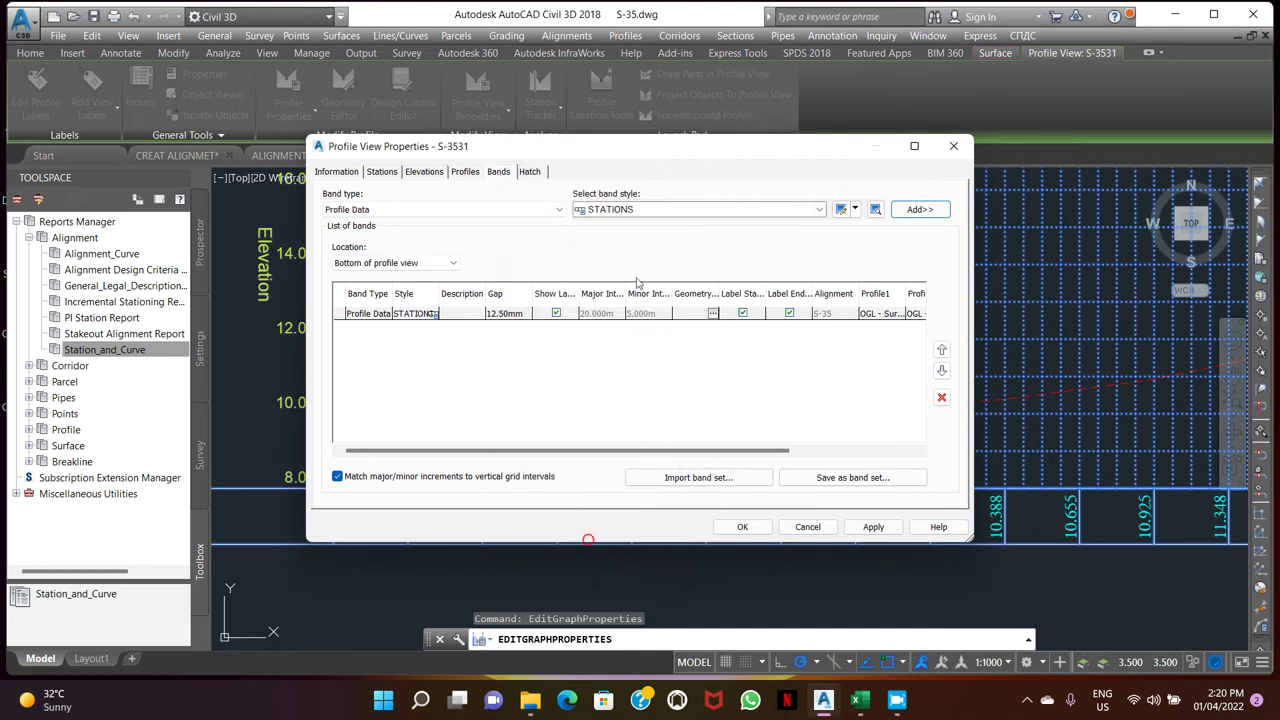
left_click(658, 210)
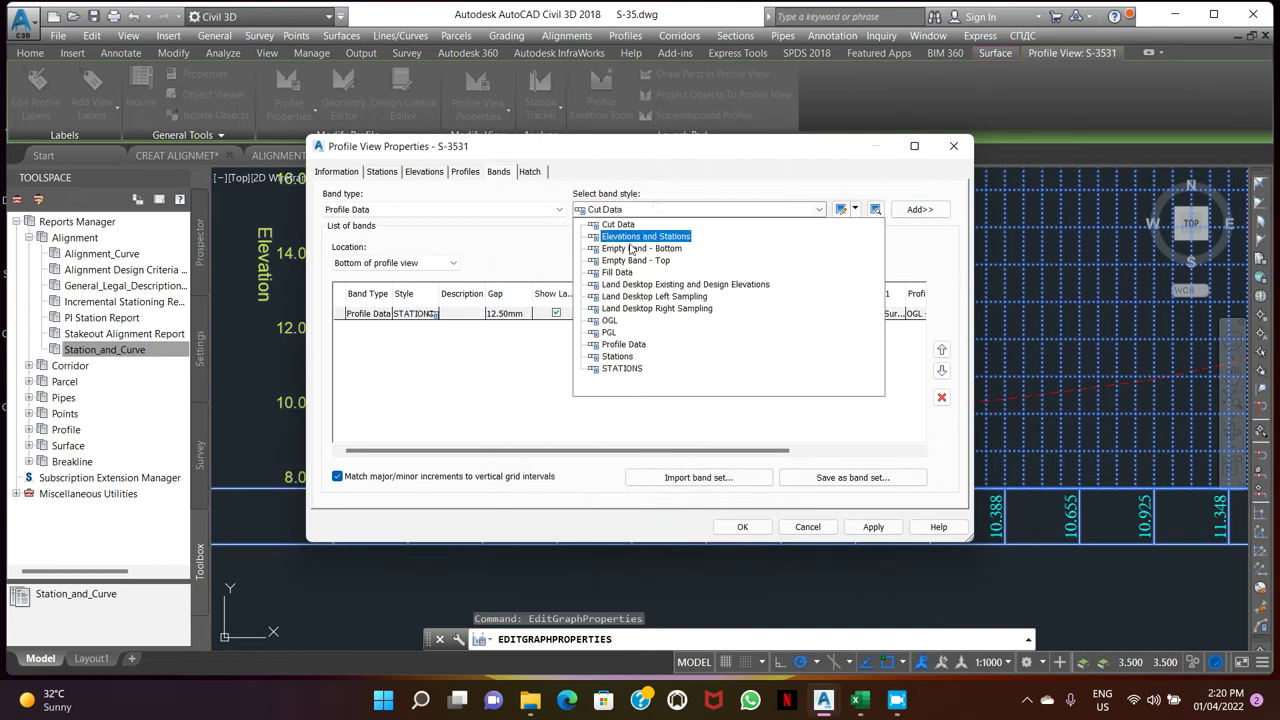
left_click(609, 320)
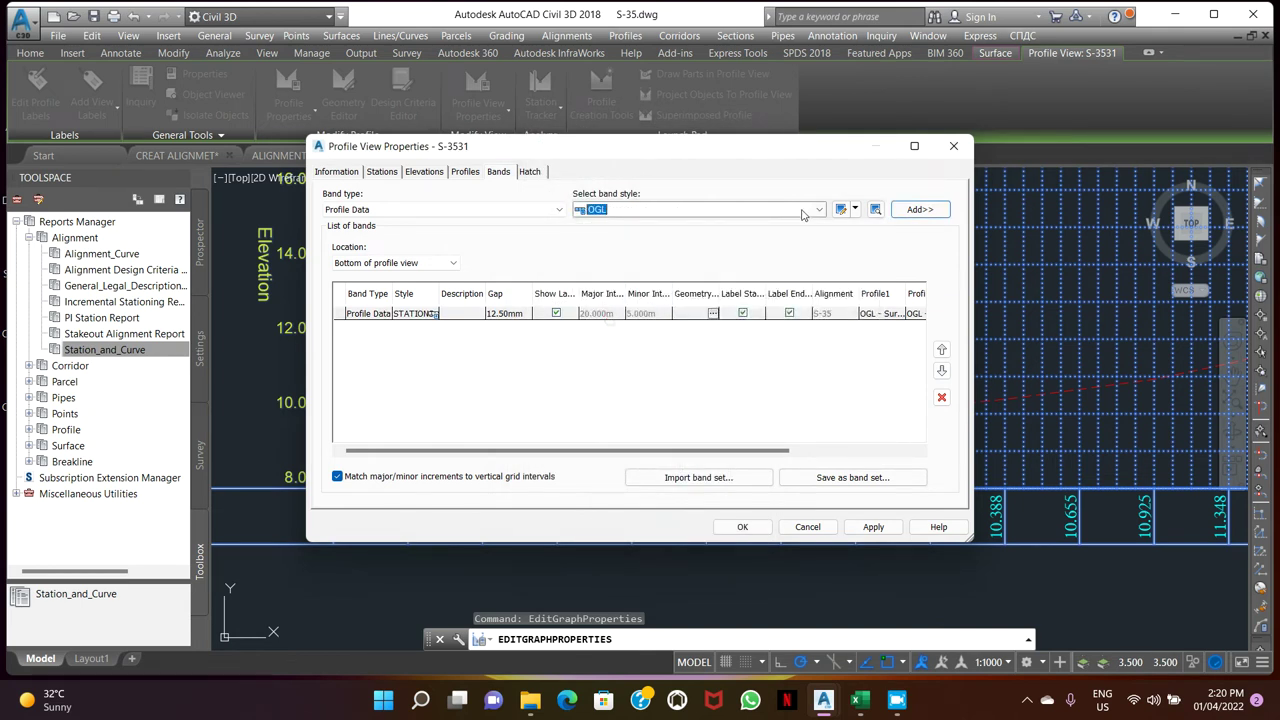
left_click(915, 210)
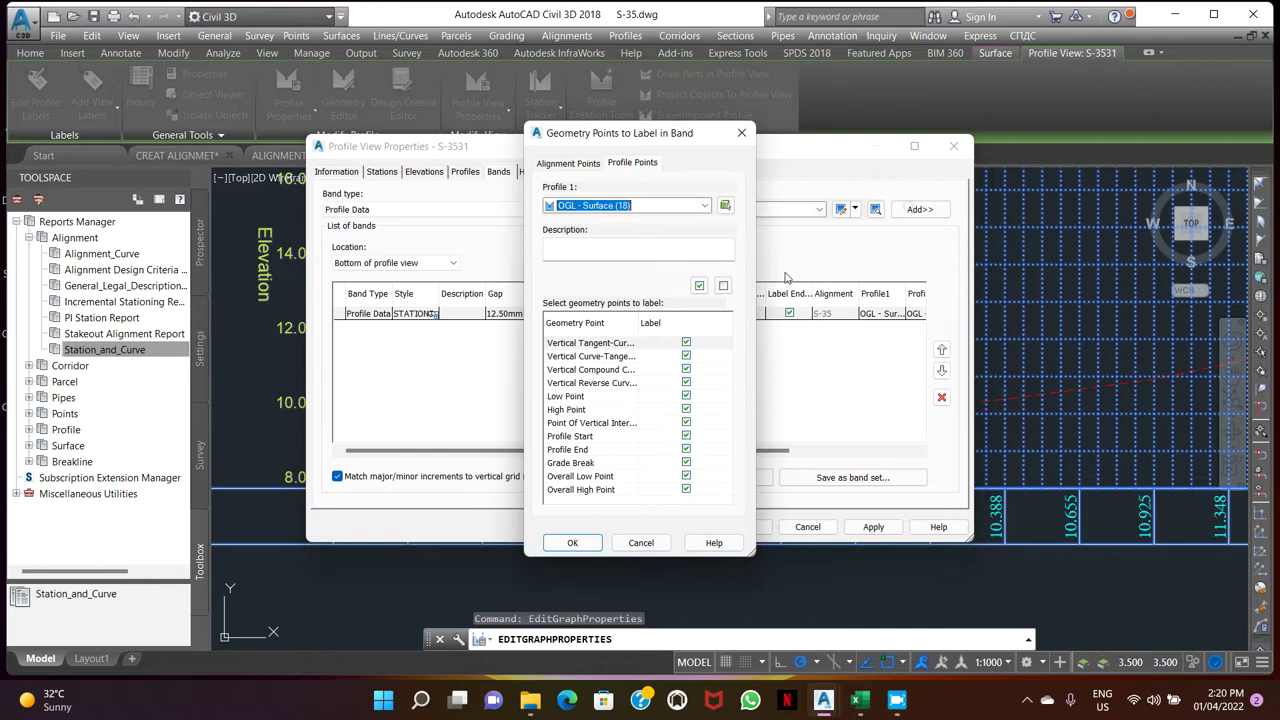
left_click(572, 542)
- Add a profile data band in the PGL style at the bottom of the profile view, accepting its default geometry point labels
left_click(651, 215)
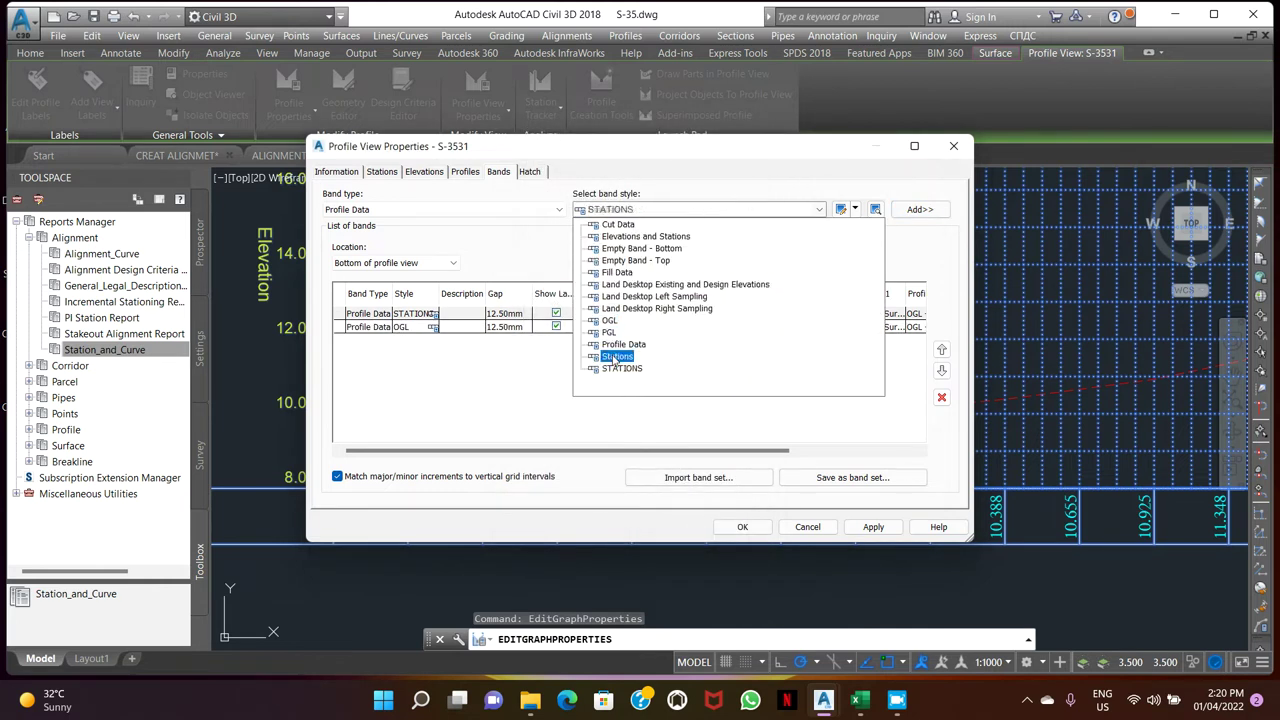
left_click(608, 333)
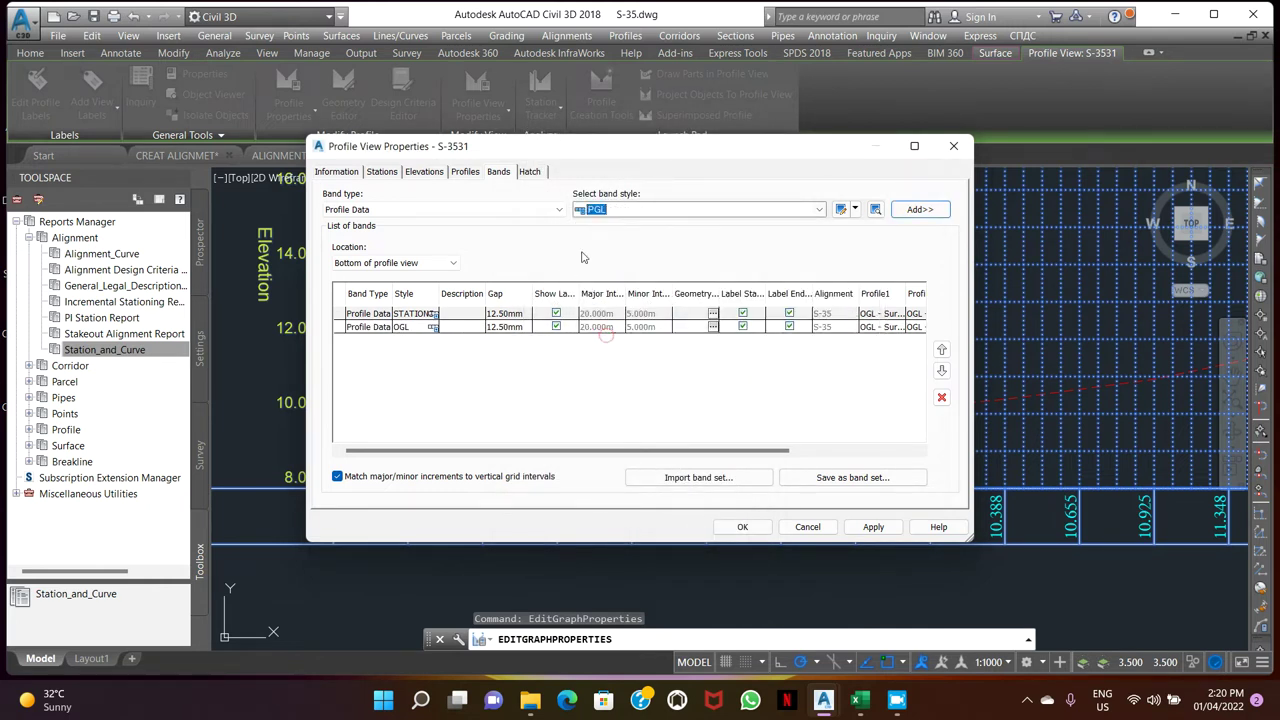
left_click(907, 212)
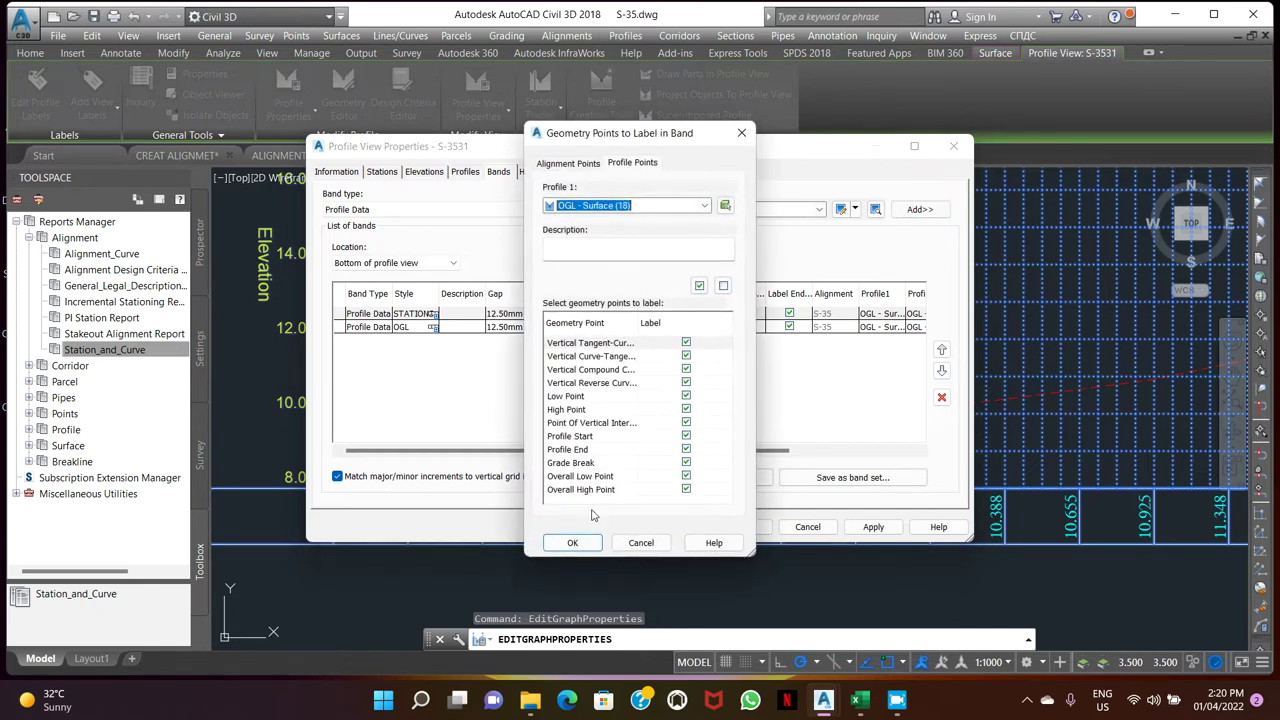
left_click(583, 545)
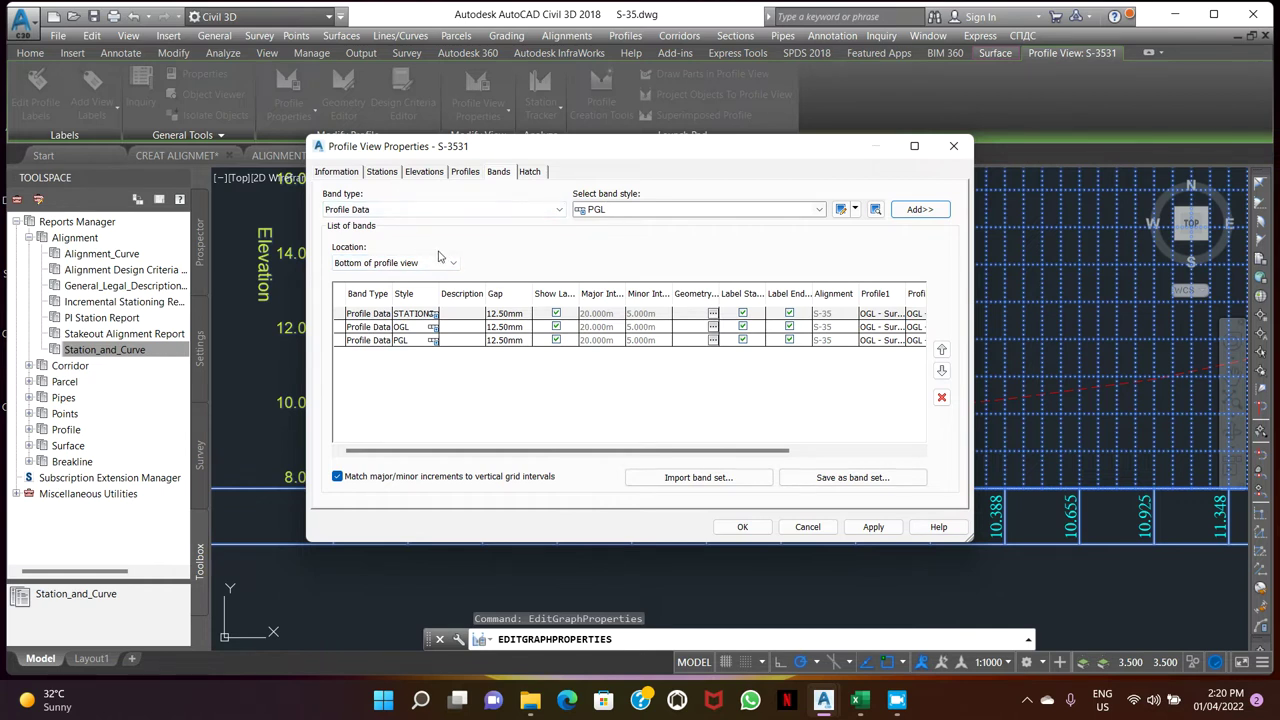
- Add a vertical geometry band in the Geometry style and a horizontal geometry band in the Curvature style, and apply the band list
left_click(395, 211)
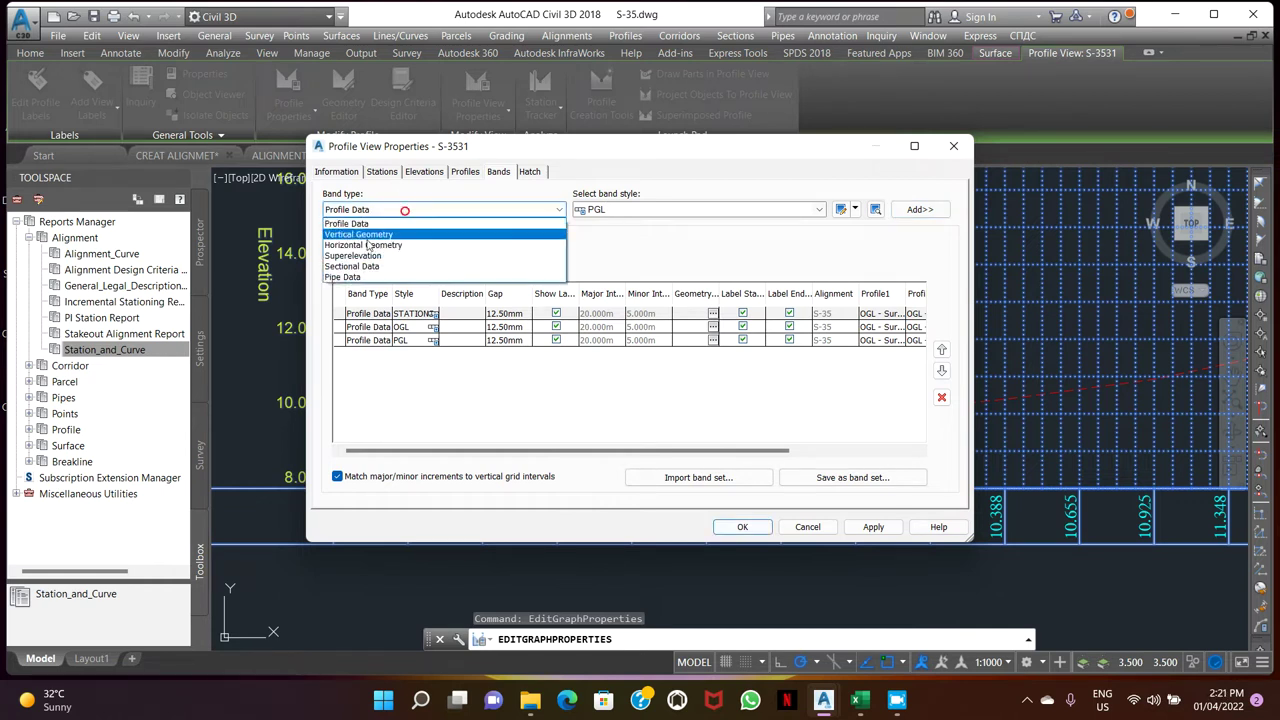
left_click(373, 236)
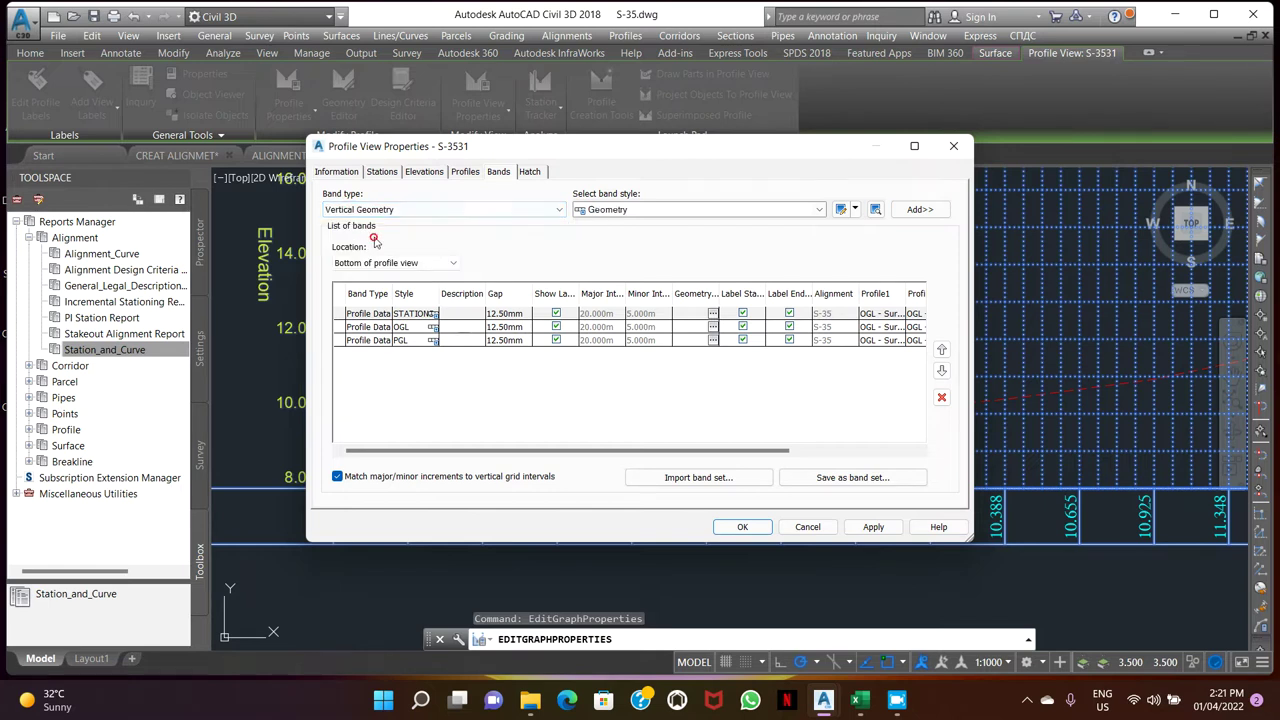
left_click(920, 209)
left_click(393, 211)
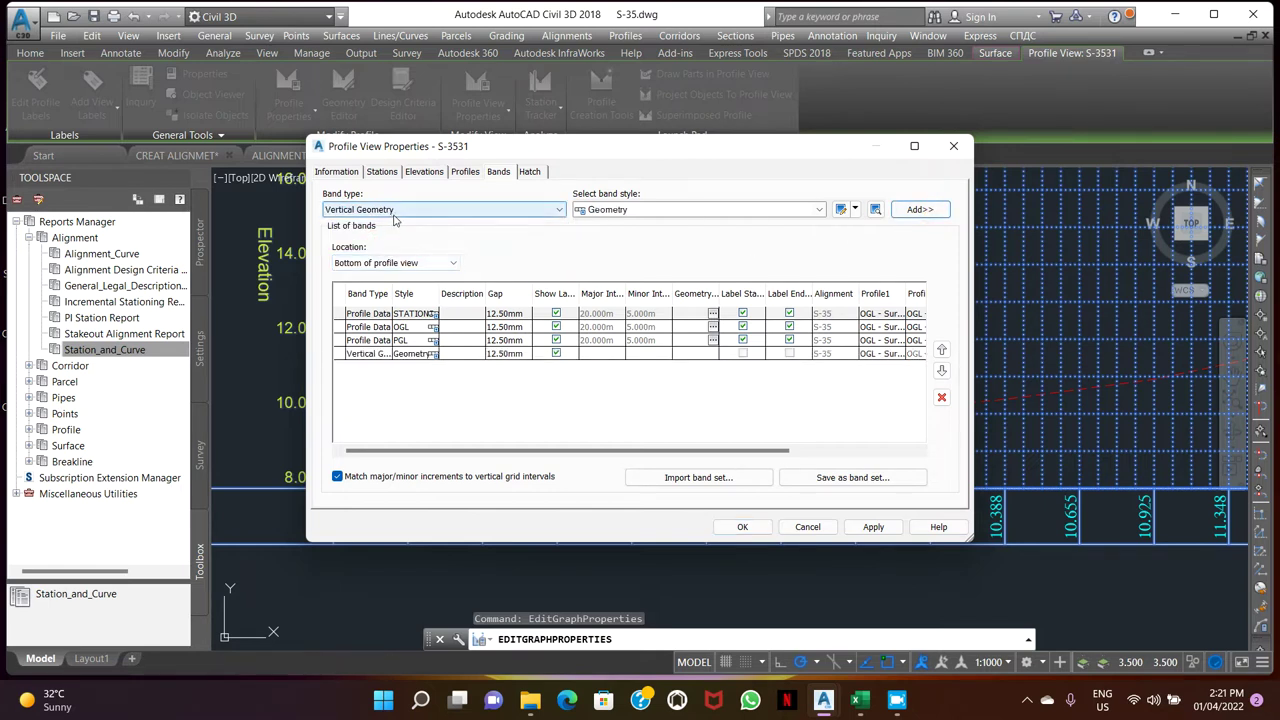
left_click(363, 245)
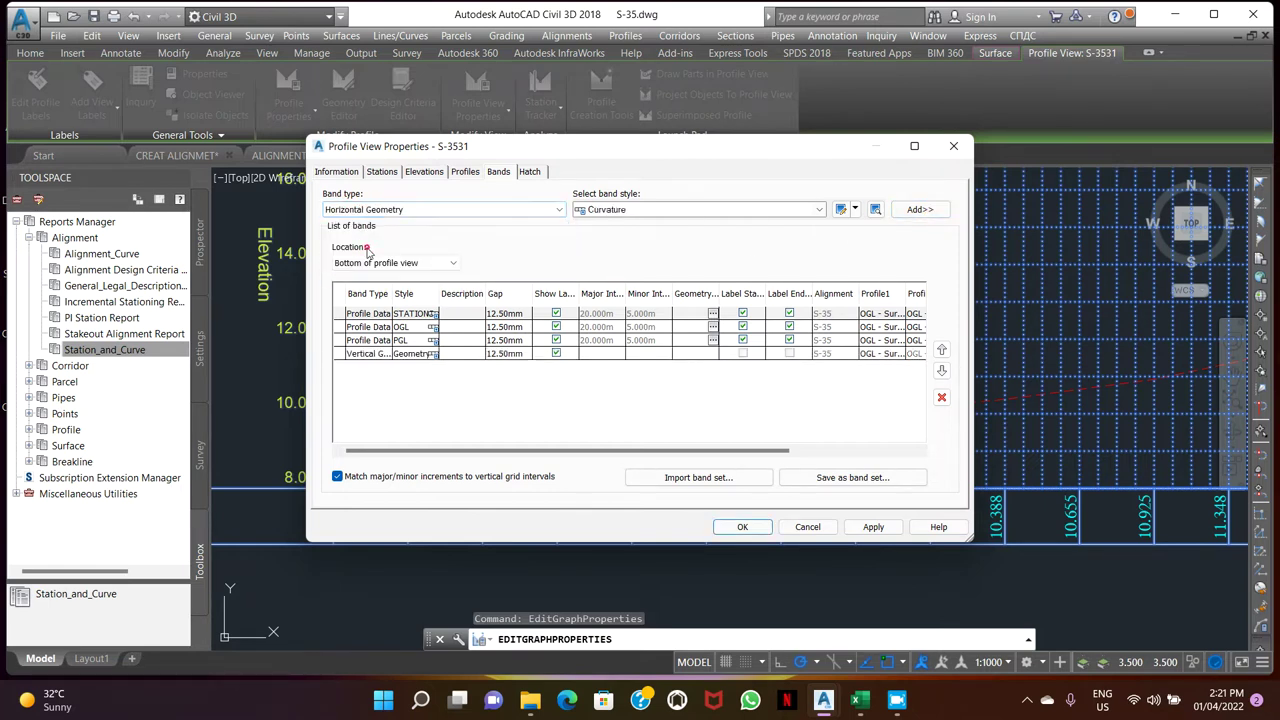
left_click(920, 209)
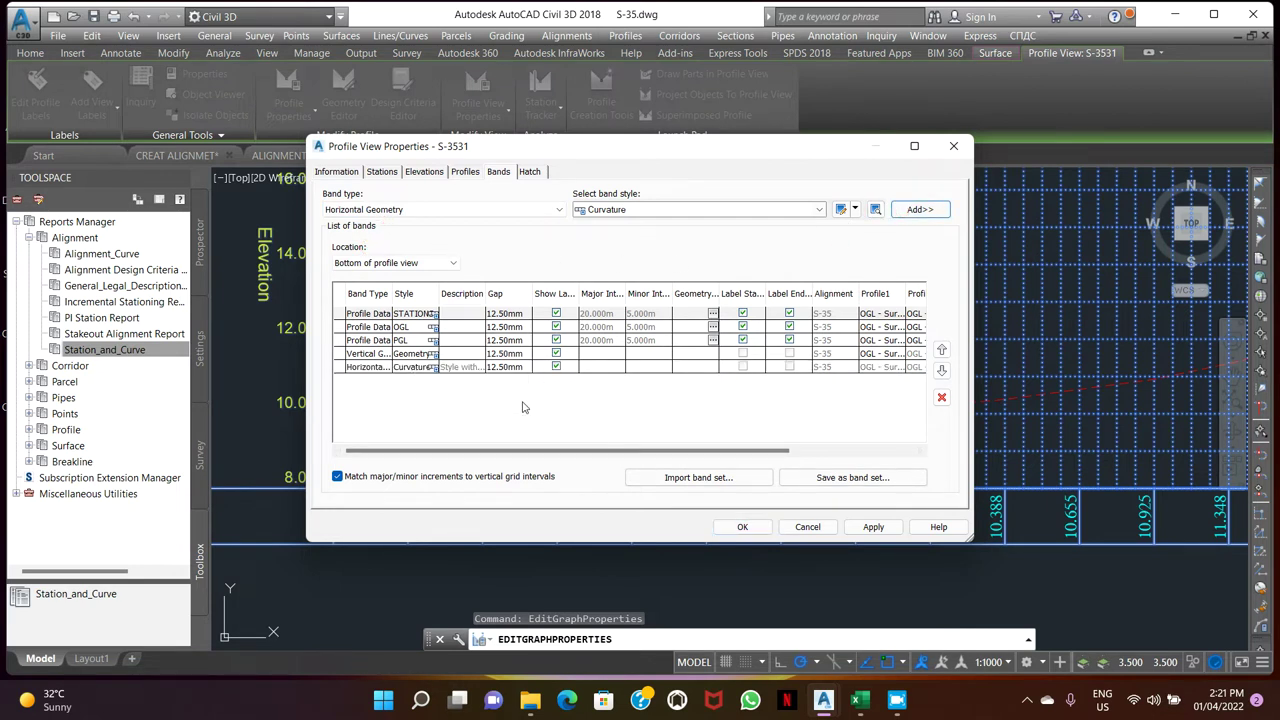
left_click(873, 527)
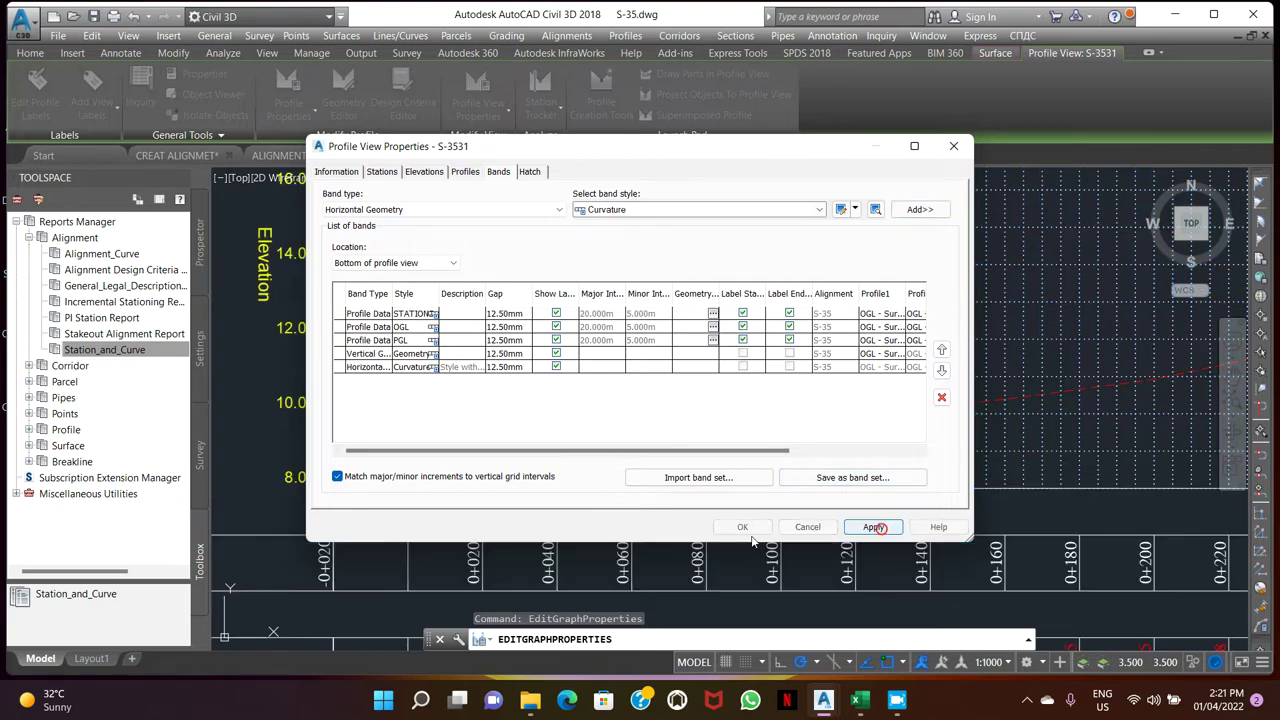
left_click(747, 529)
- Examine the five bands beneath the S-35 profile grid, checking stations, ground and design levels, both geometry bands and the spacing between them
scroll(580, 295, "down", 5)
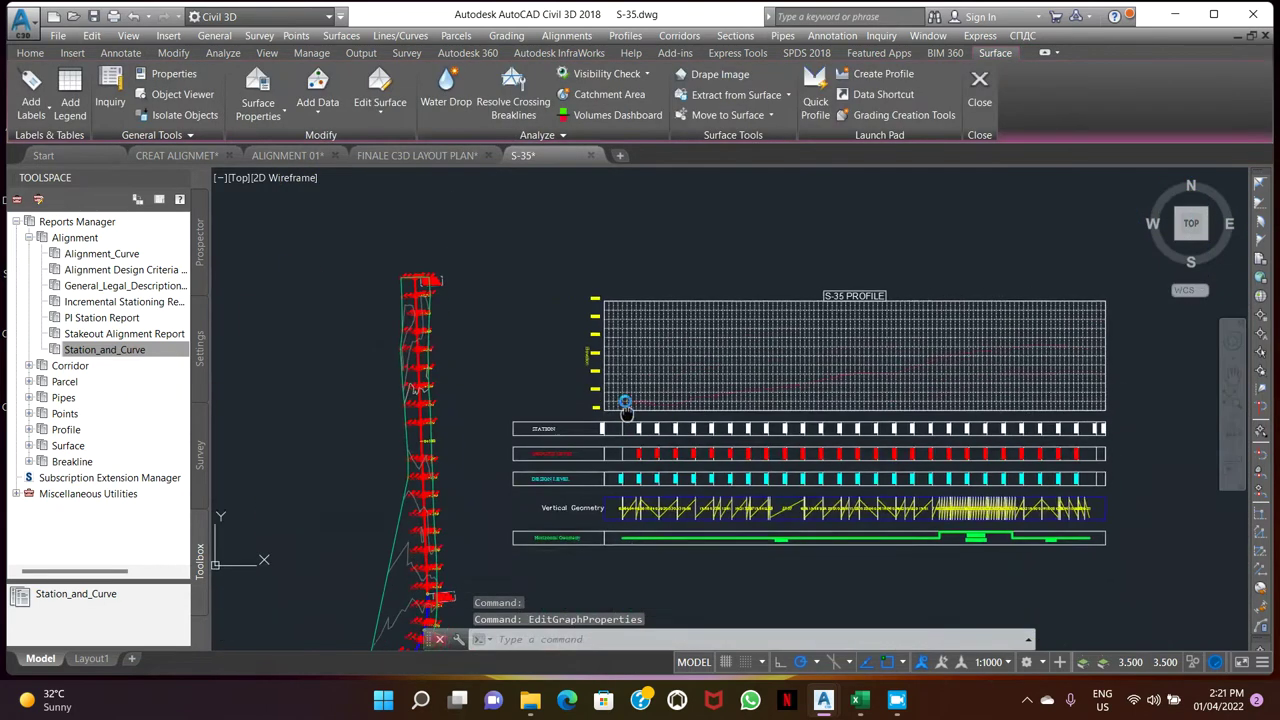
scroll(735, 455, "up", 5)
scroll(740, 420, "down", 5)
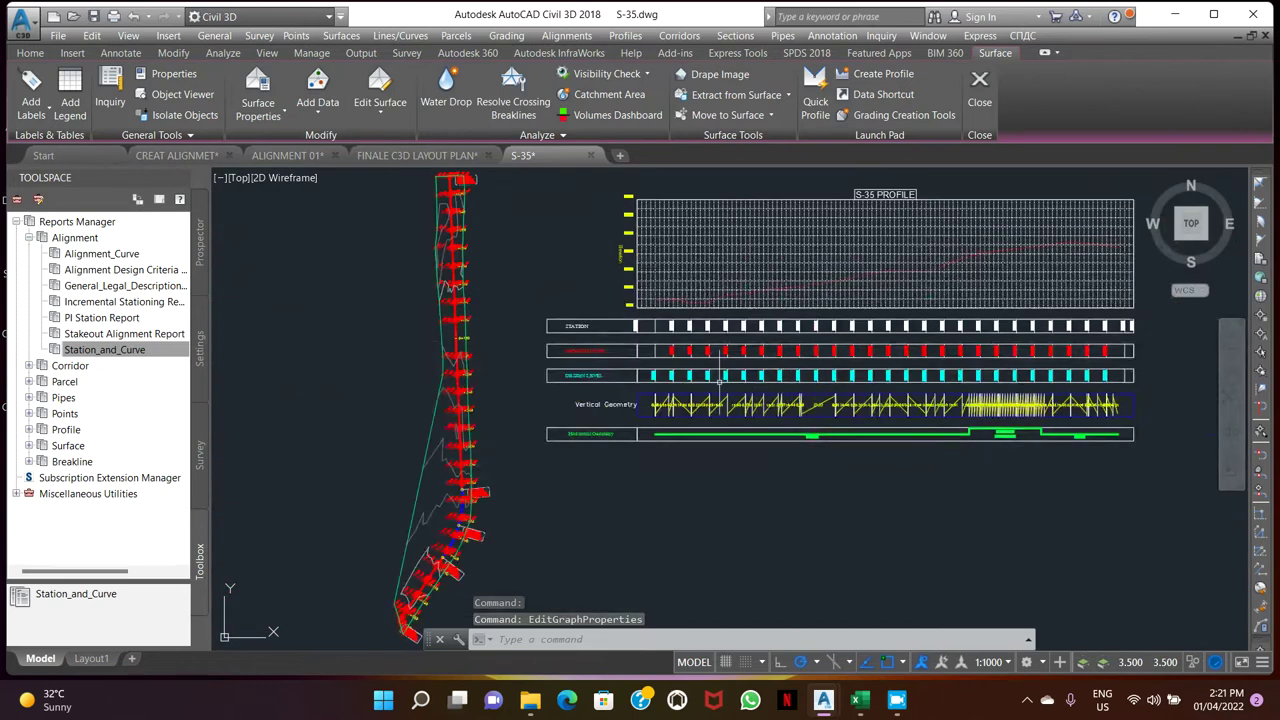
scroll(693, 372, "up", 5)
middle_click_drag(693, 372, 566, 500)
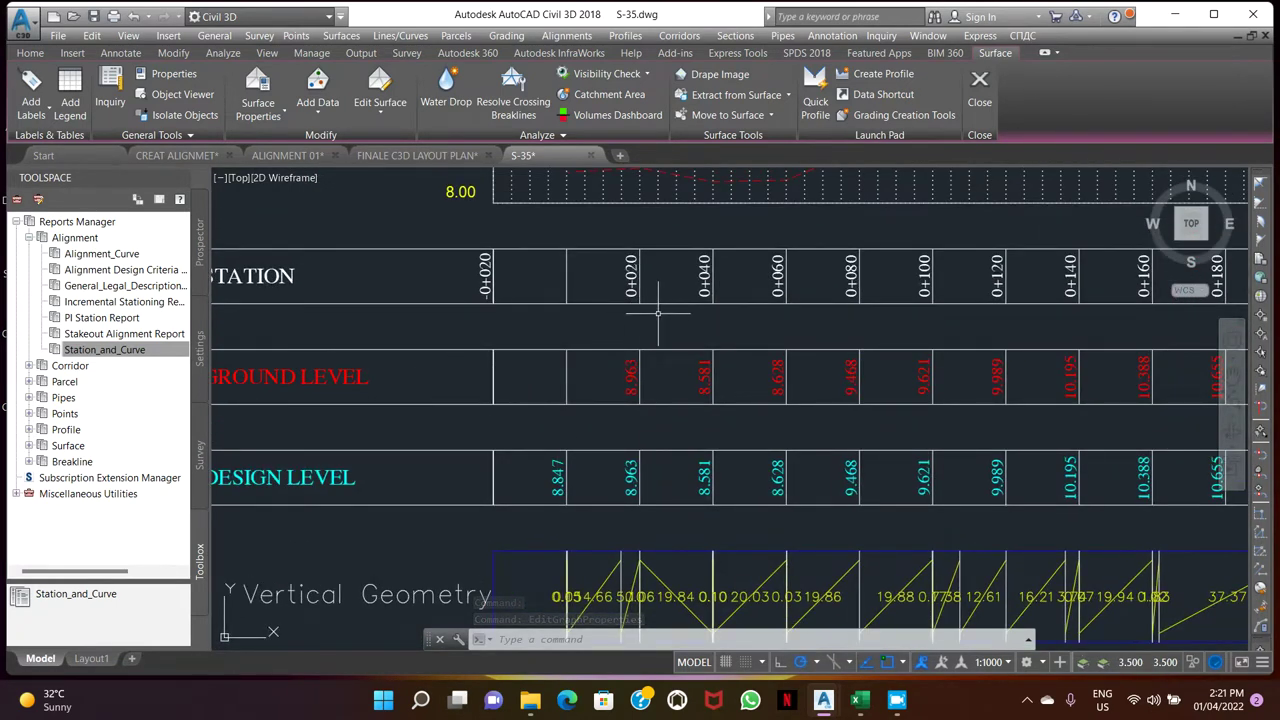
middle_click_drag(729, 277, 608, 363)
scroll(608, 363, "down", 2)
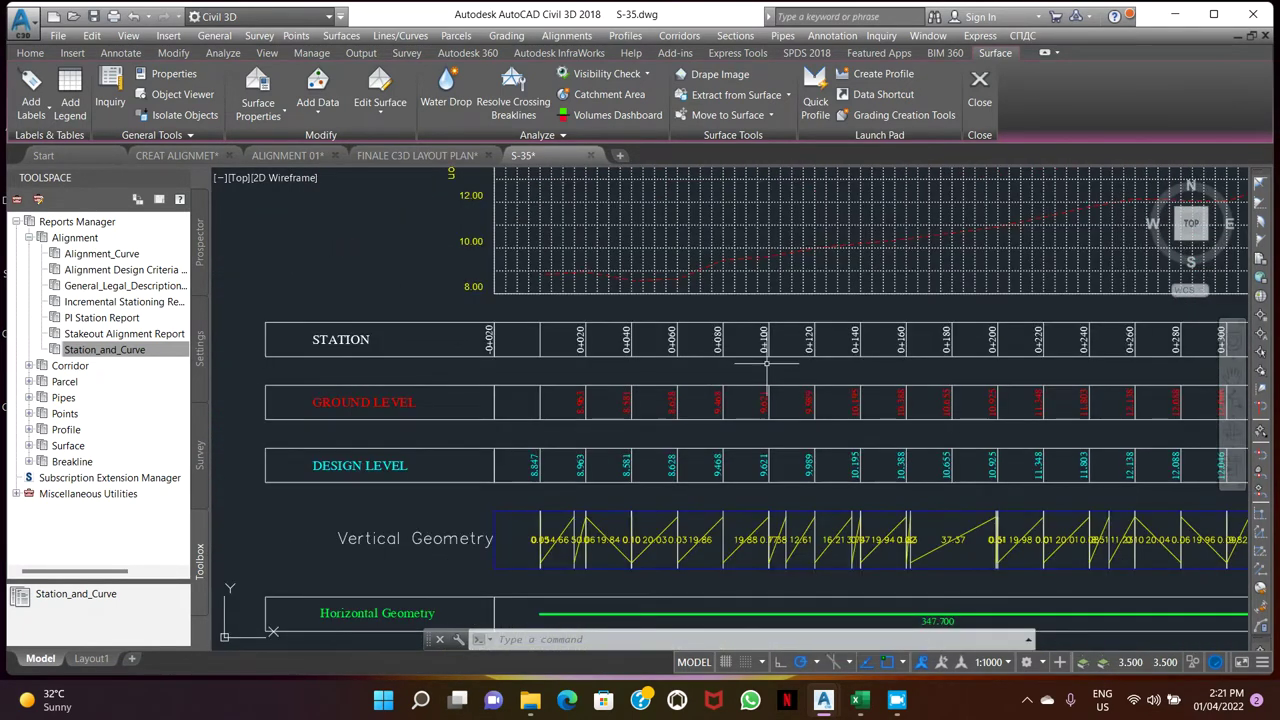
scroll(766, 363, "up", 1)
scroll(788, 377, "down", 3)
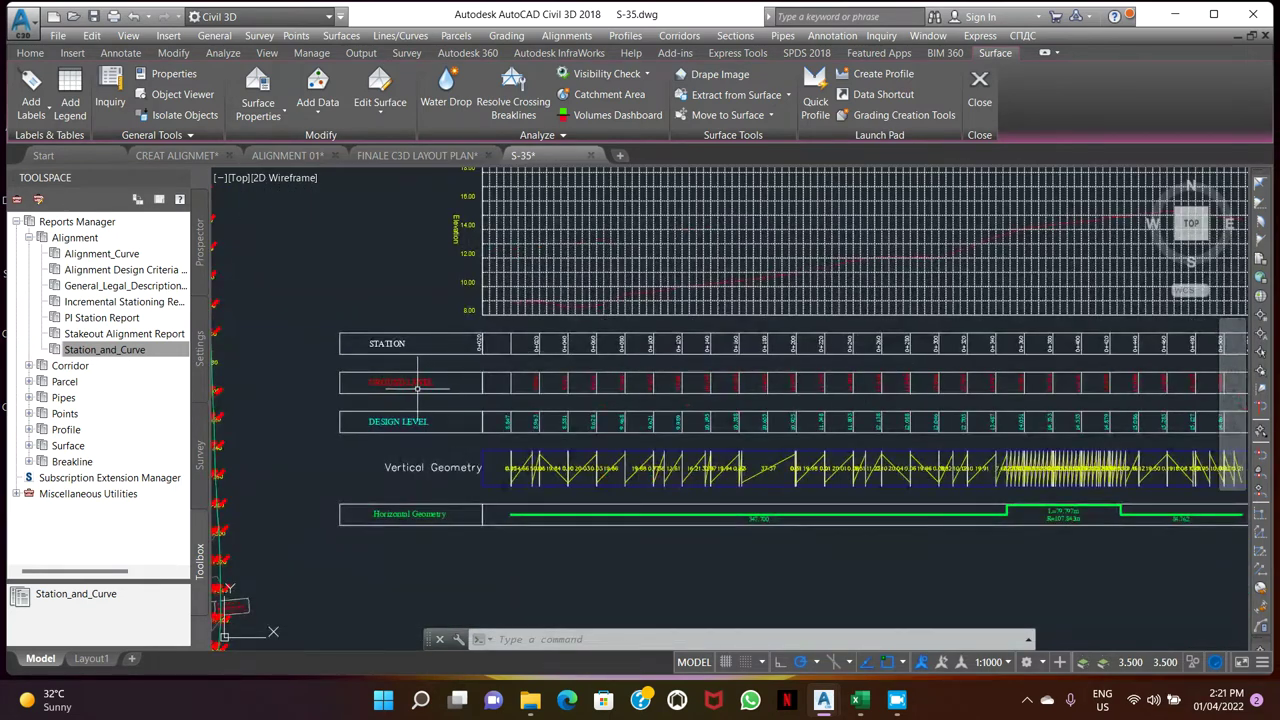
scroll(476, 388, "up", 4)
scroll(690, 416, "down", 3)
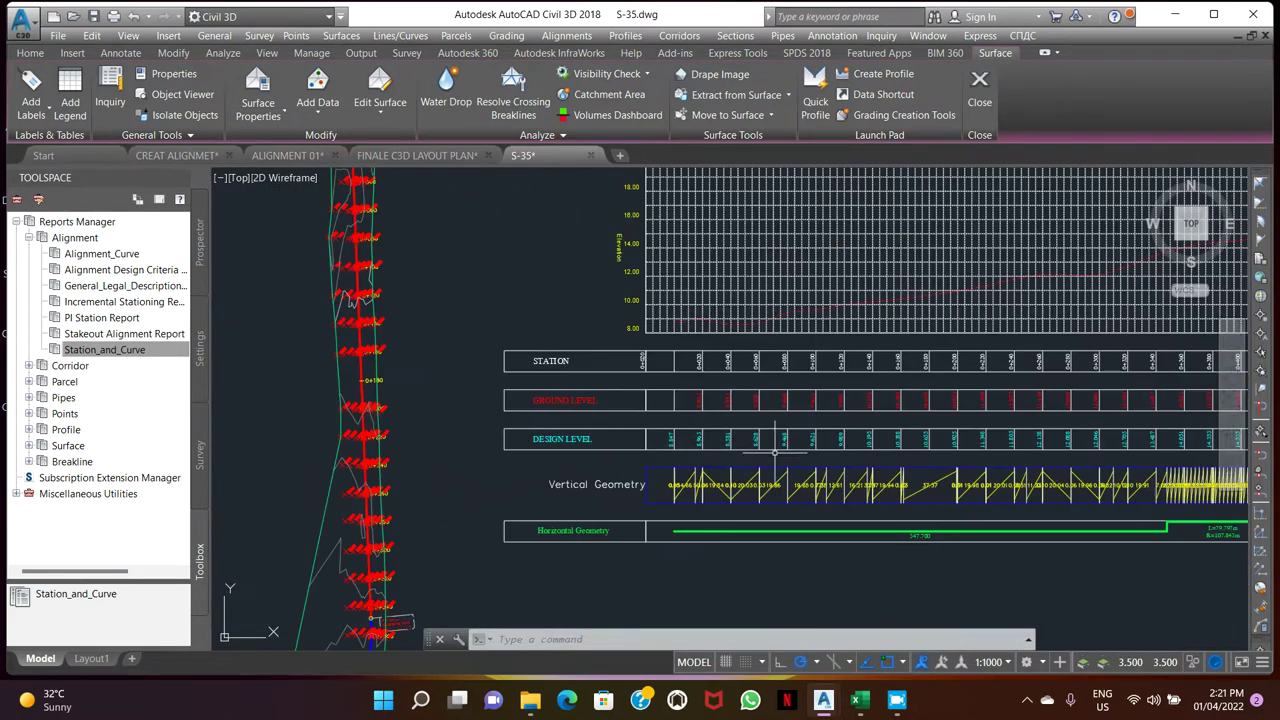
middle_click_drag(880, 467, 806, 434)
scroll(857, 429, "up", 4)
scroll(914, 400, "down", 2)
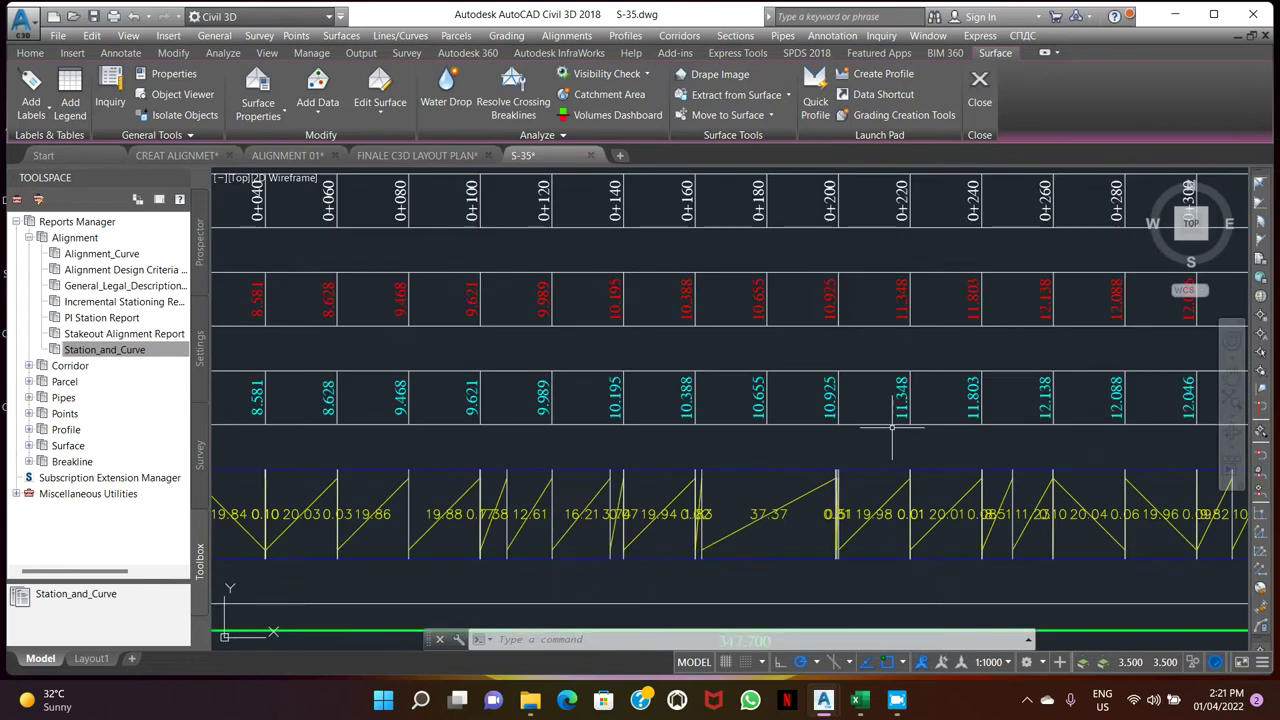
scroll(895, 386, "down", 3)
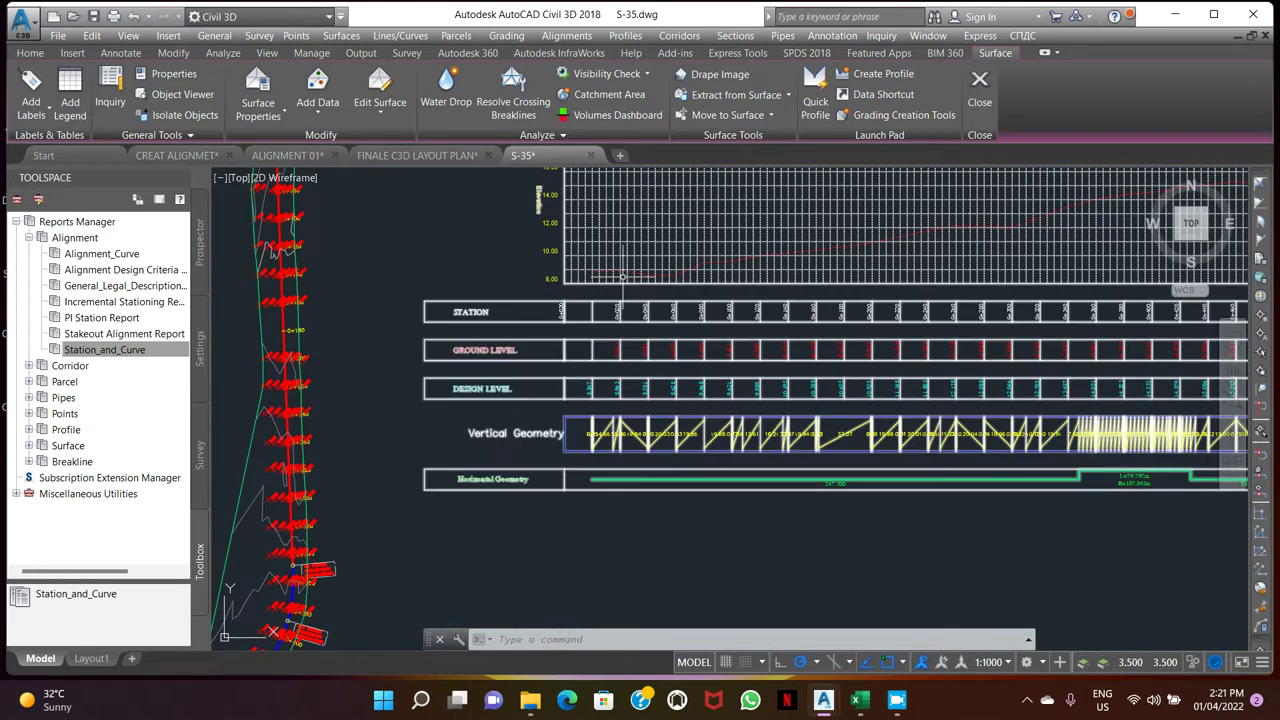
middle_click_drag(755, 300, 649, 344)
scroll(571, 434, "down", 2)
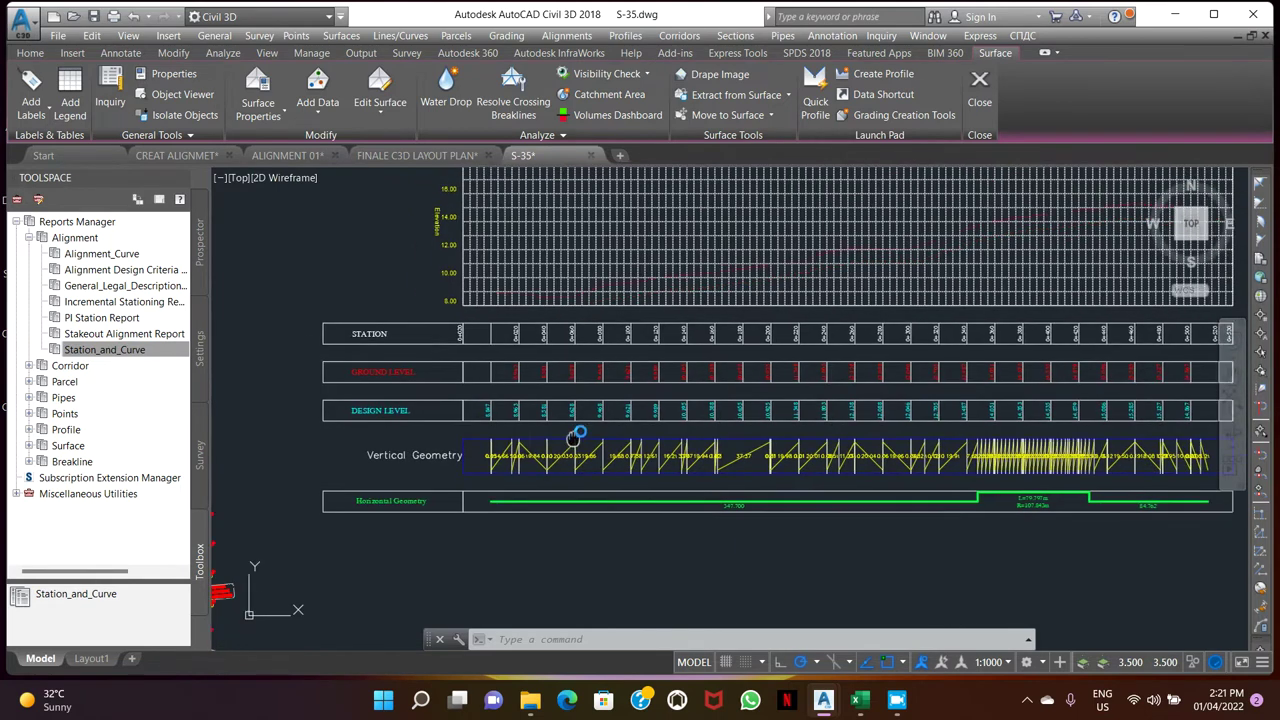
scroll(540, 430, "up", 4)
scroll(622, 436, "down", 4)
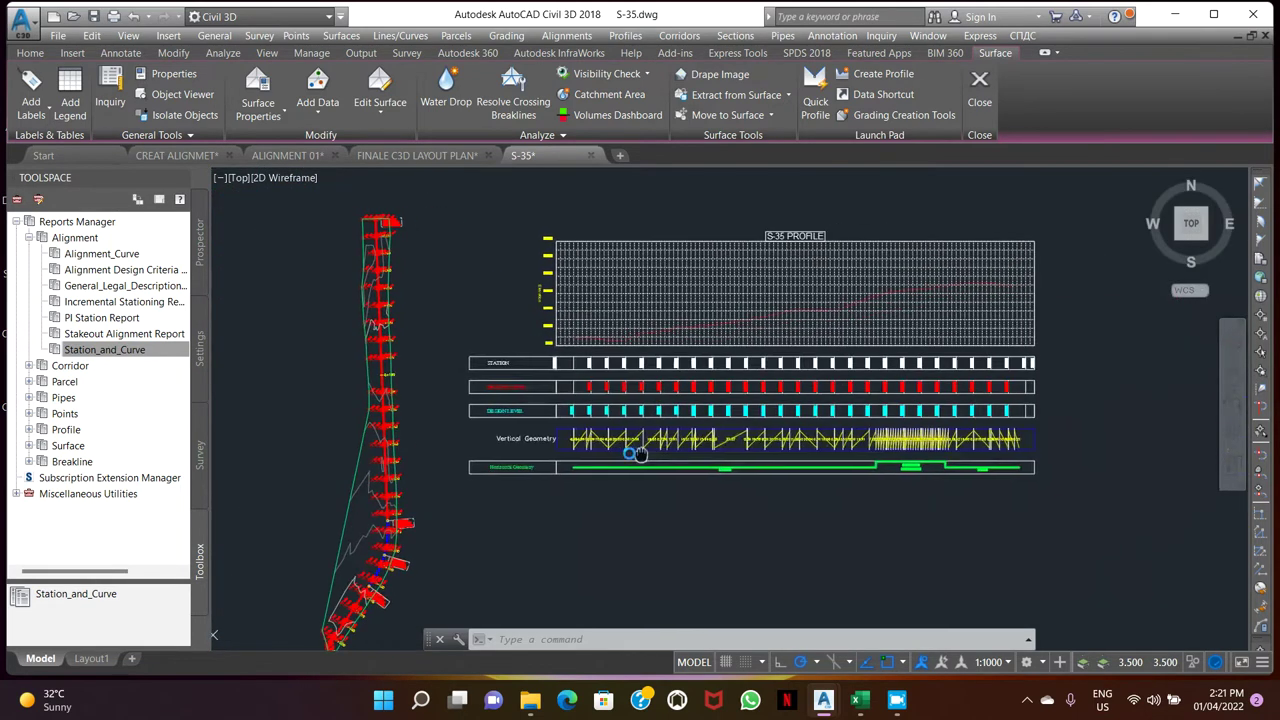
scroll(640, 440, "up", 3)
scroll(658, 450, "down", 2)
middle_click(658, 450)
middle_click(658, 450)
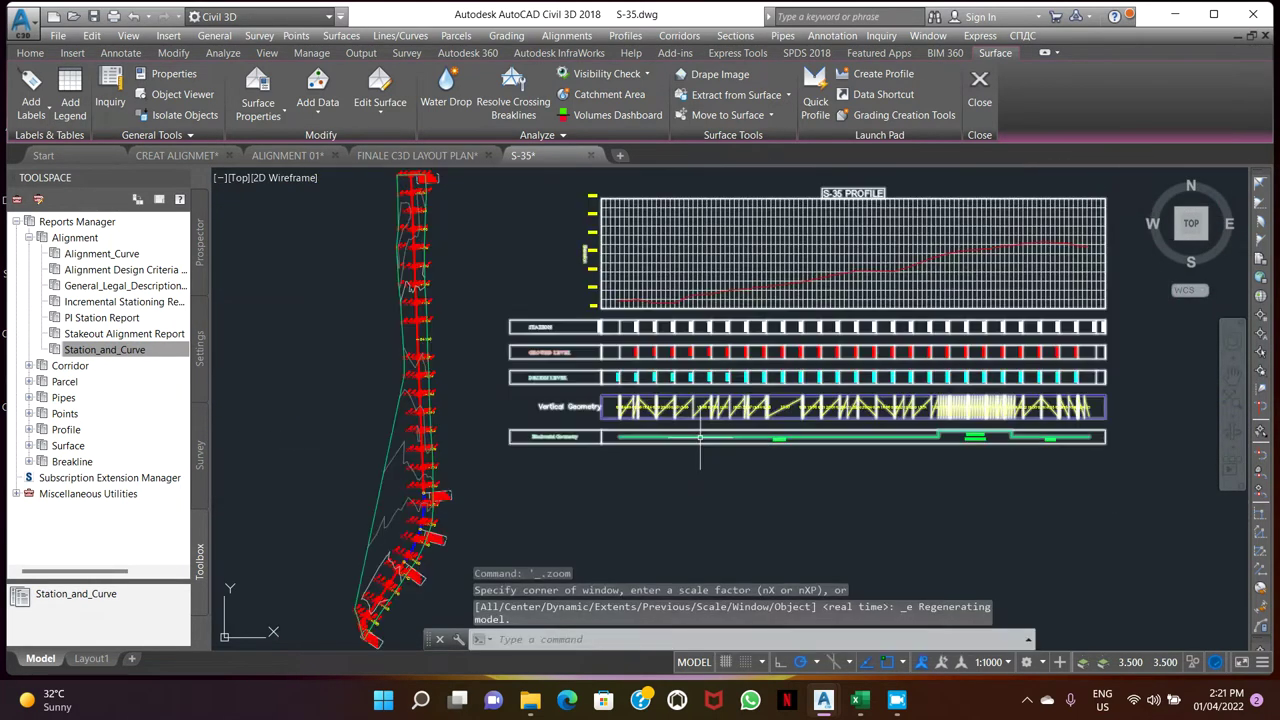
scroll(658, 450, "up", 3)
scroll(577, 453, "up", 1)
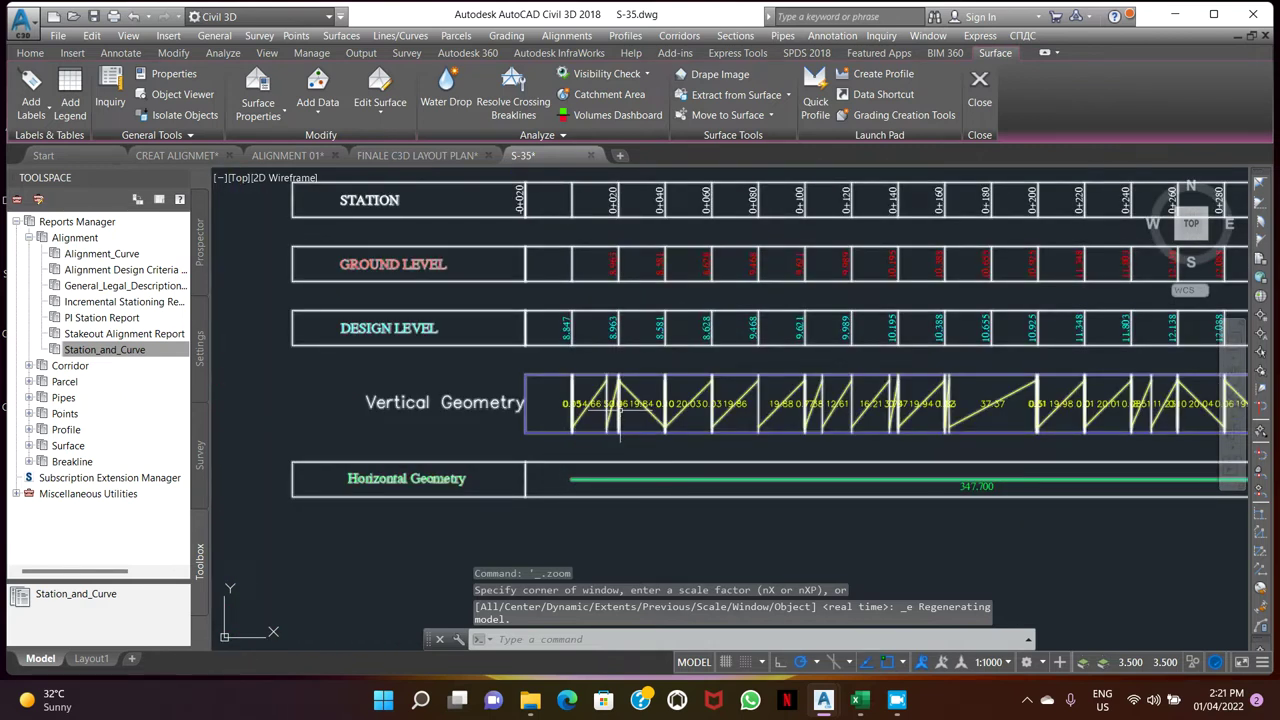
scroll(577, 453, "down", 2)
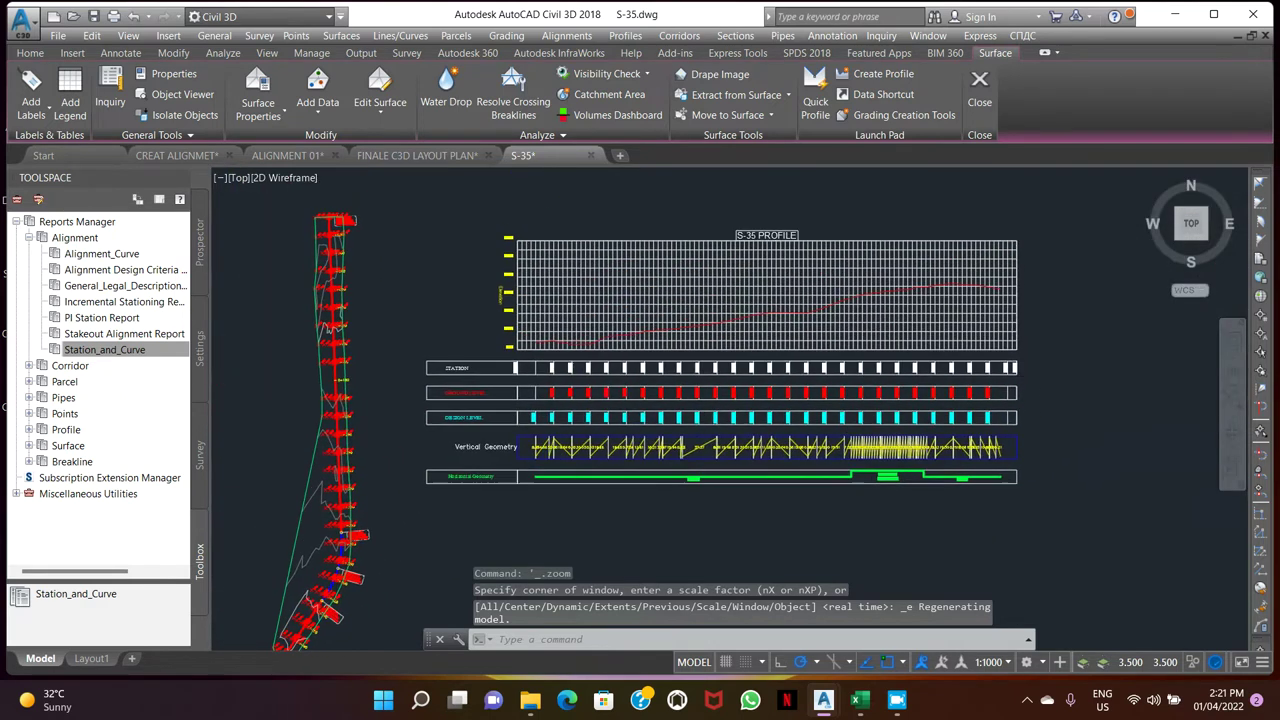
- Reopen the S-35 profile view's band properties and set the gap of the STATIONS, OGL and PGL bands to 0 mm
left_click(592, 294)
right_click(613, 287)
left_click(684, 453)
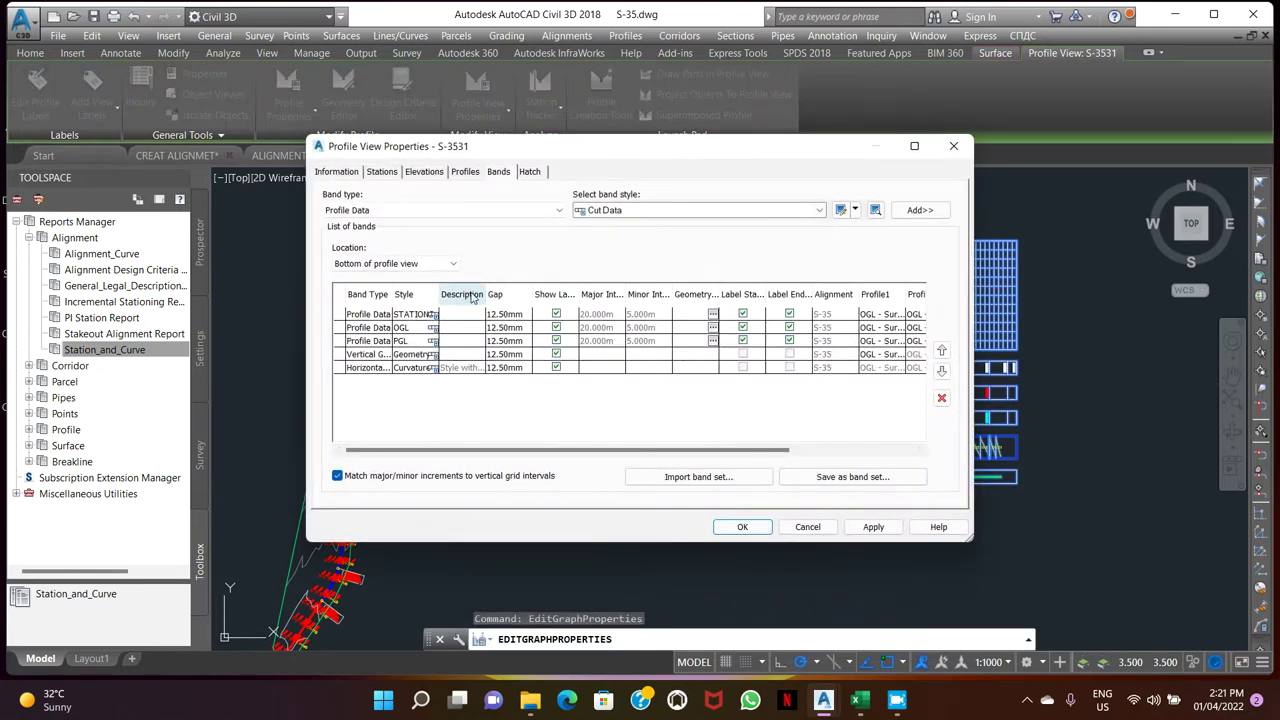
left_click(511, 317)
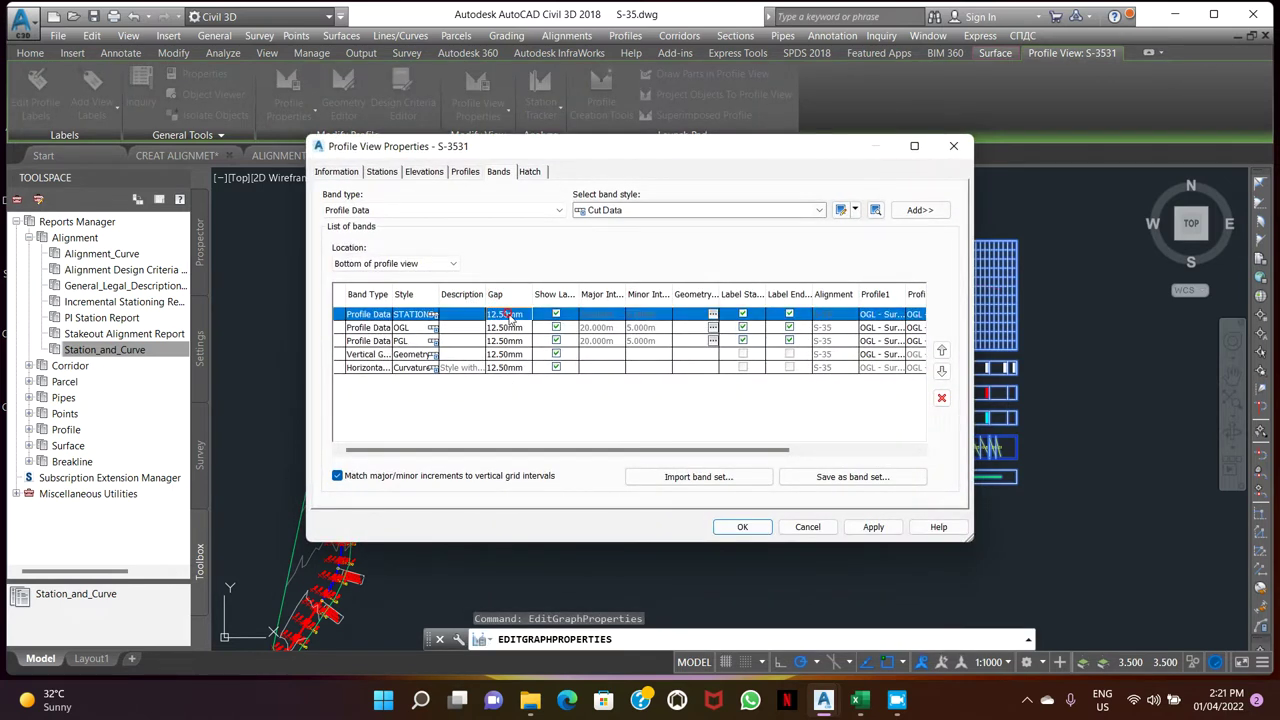
left_click(511, 317)
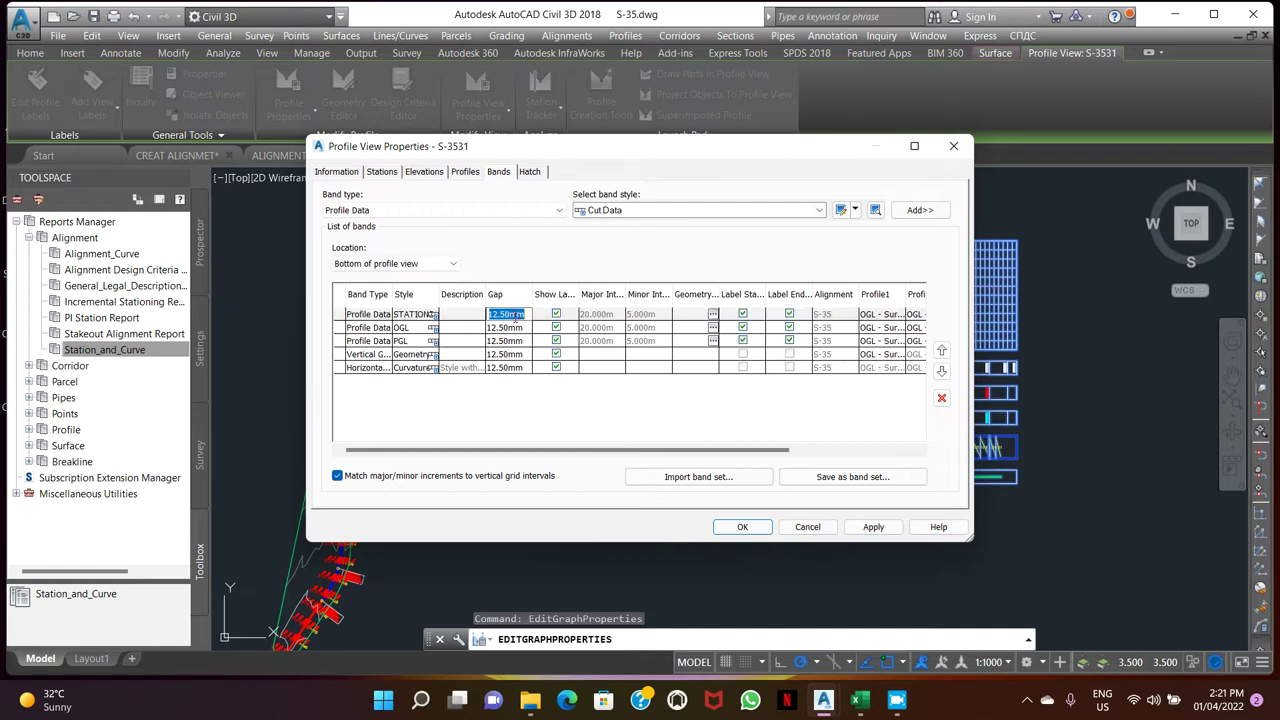
type("0")
key("Return")
left_click(509, 328)
type("0")
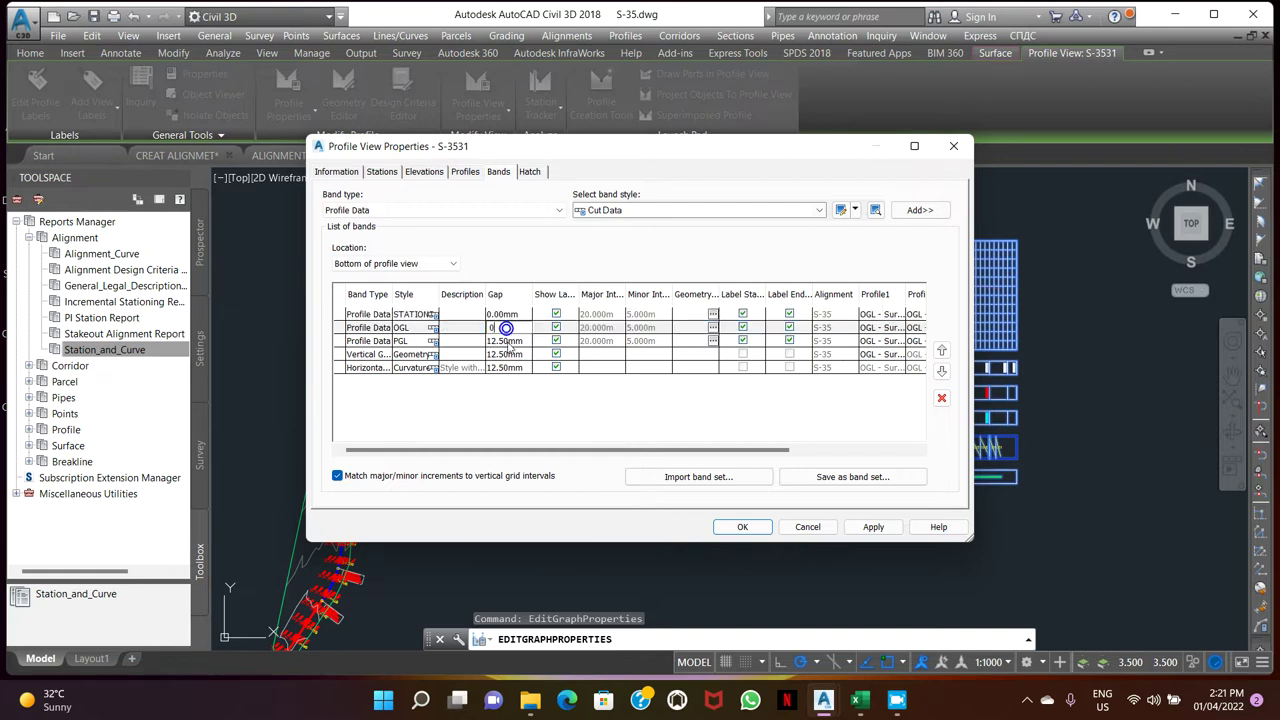
key("Return")
left_click(507, 341)
type("0")
key("Return")
- Set the gap of the vertical geometry and horizontal geometry bands to 0 mm and apply the profile view properties
left_click(507, 354)
type("0")
key("Return")
left_click(507, 367)
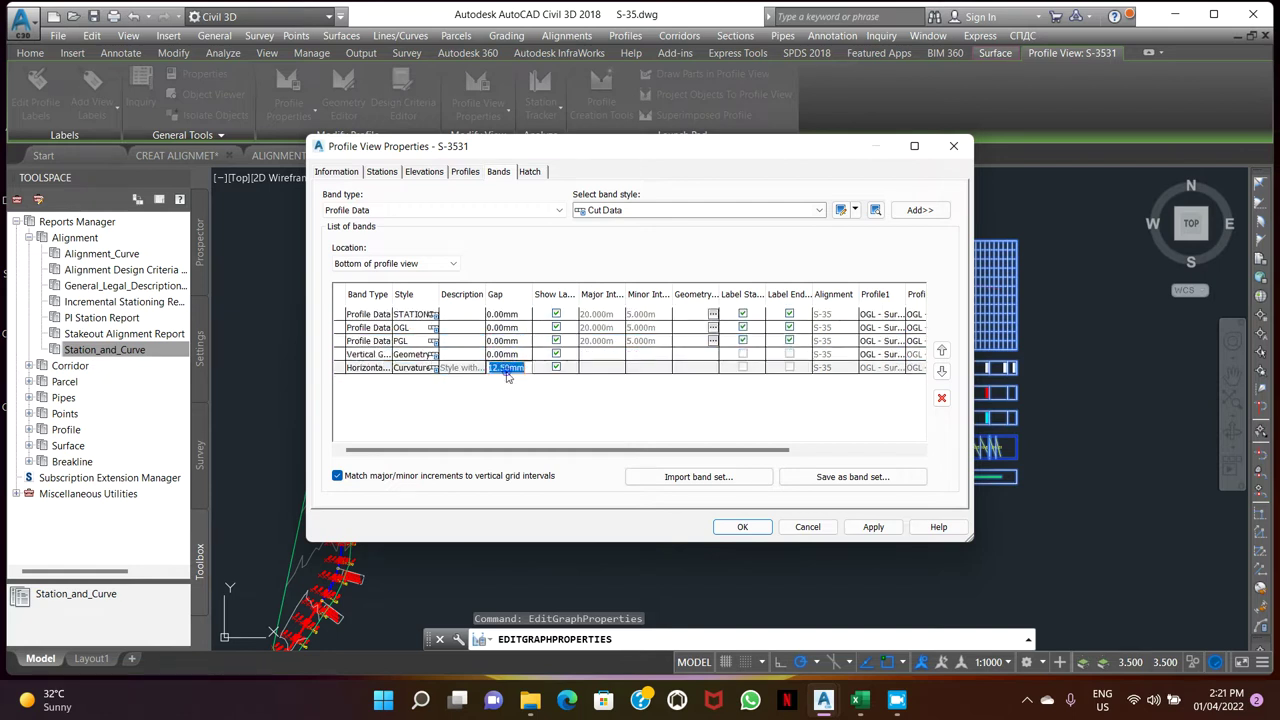
type("0")
key("Return")
left_click(870, 526)
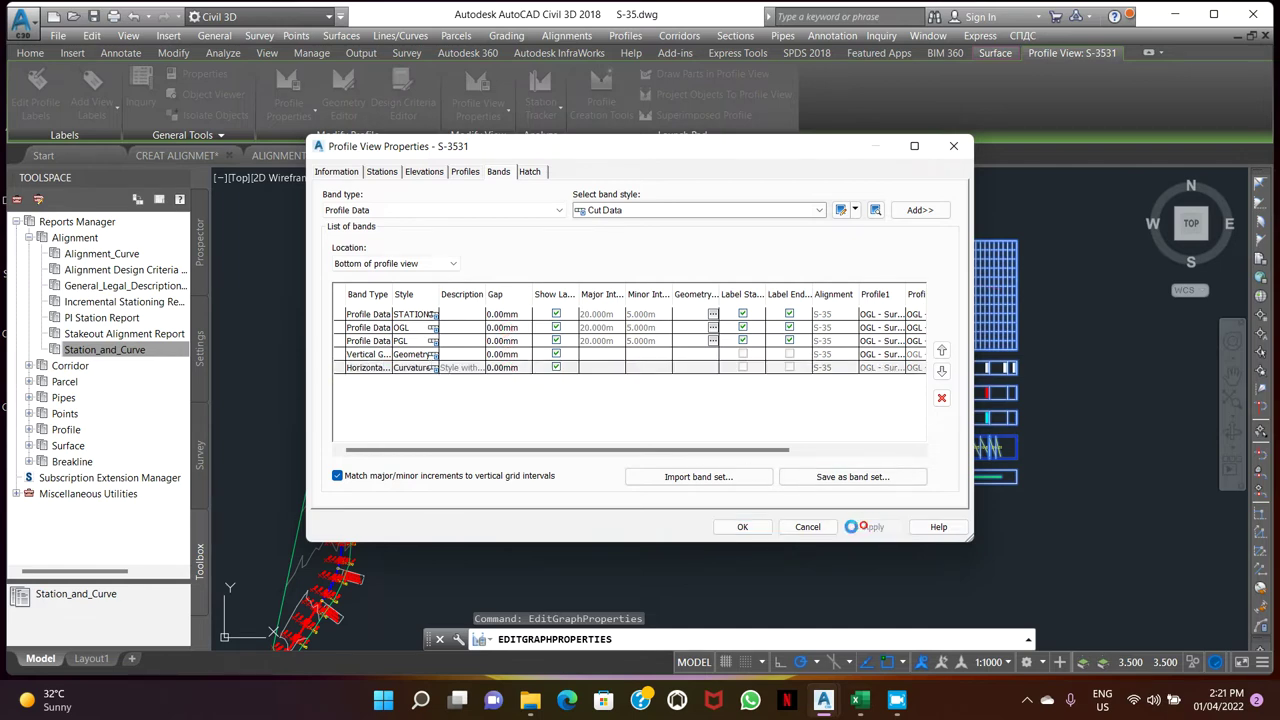
left_click(752, 527)
- Examine the closed-up bands under the S-35 profile, comparing station, ground level and design level values along the grid
scroll(663, 443, "up", 5)
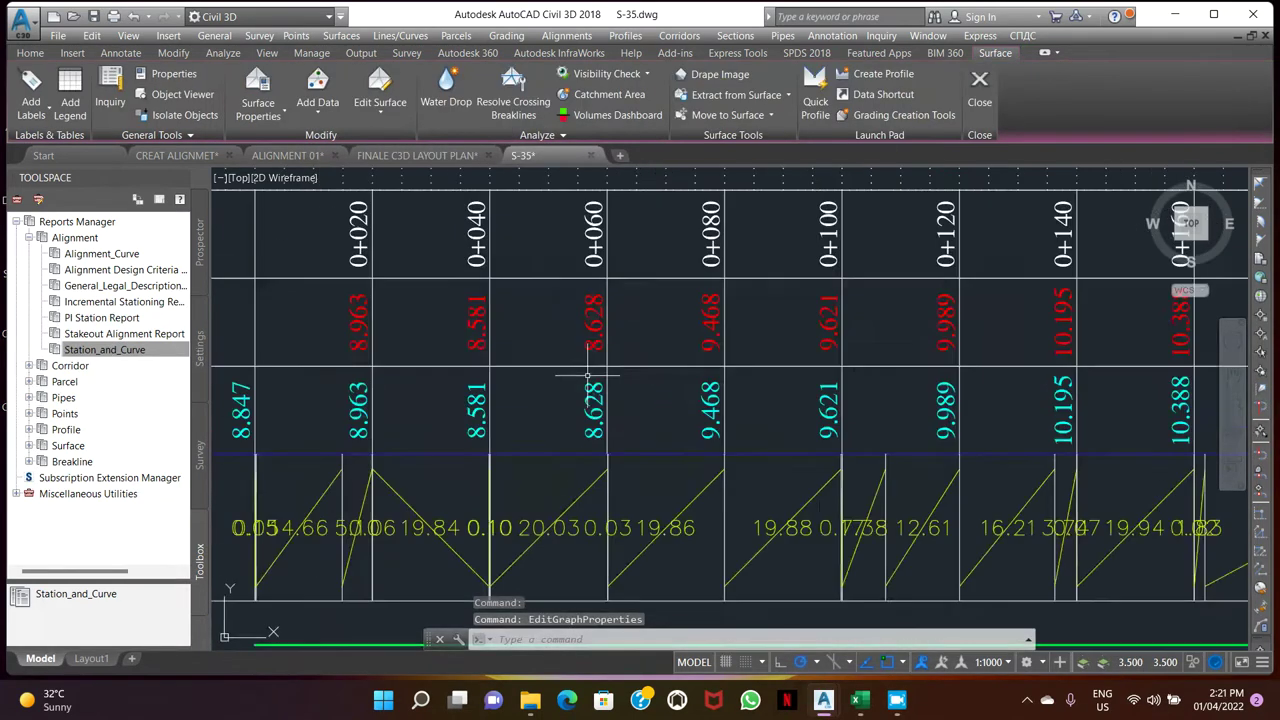
scroll(570, 354, "down", 4)
scroll(570, 354, "up", 4)
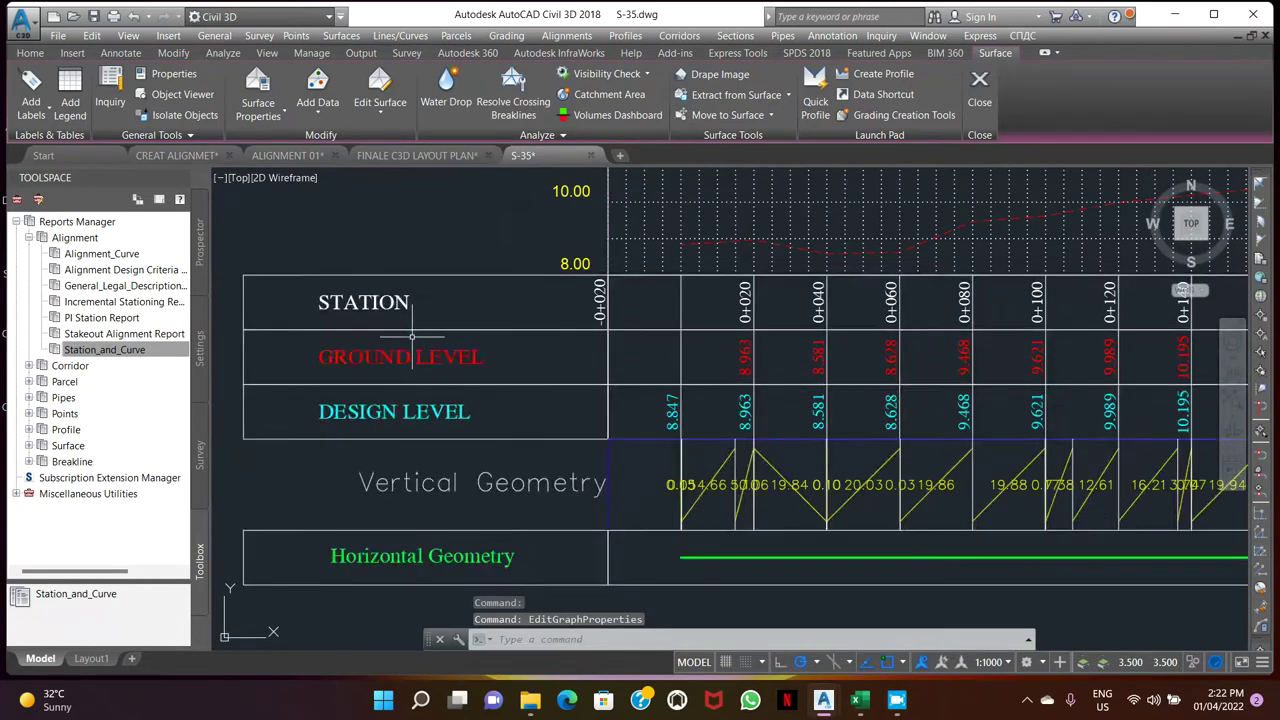
scroll(575, 330, "down", 4)
scroll(580, 328, "up", 4)
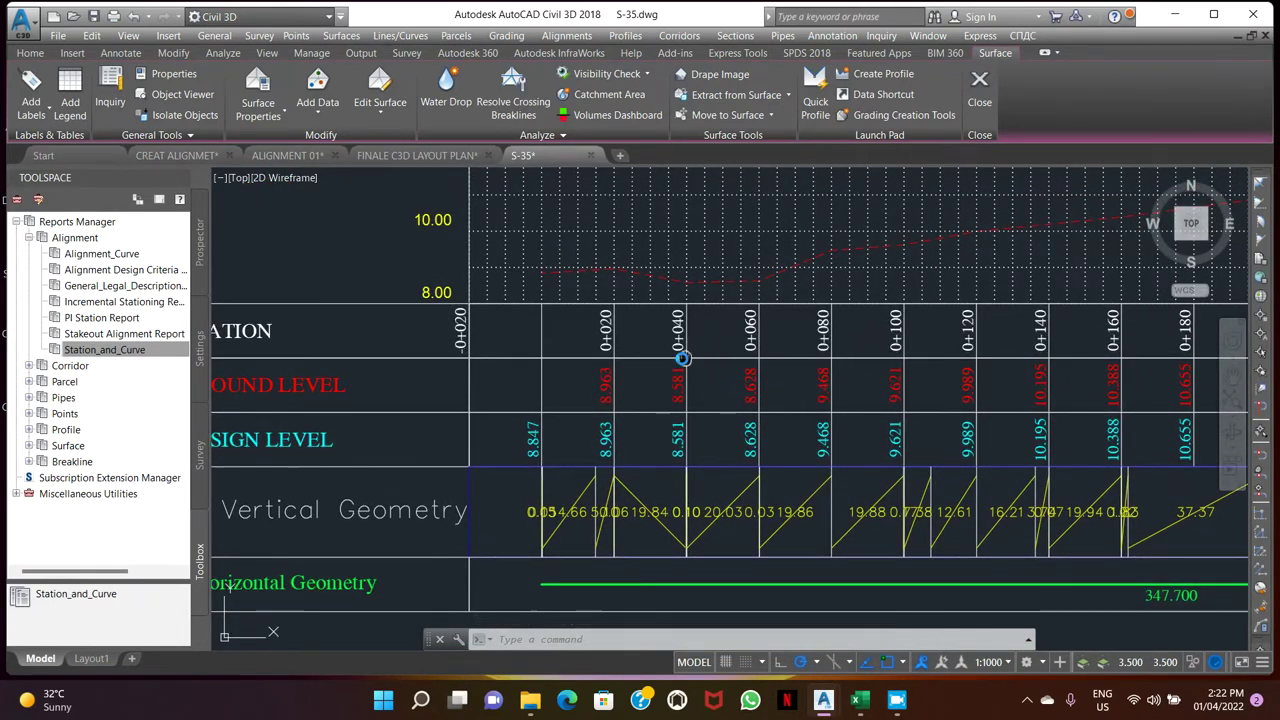
scroll(635, 360, "down", 3)
scroll(615, 350, "down", 2)
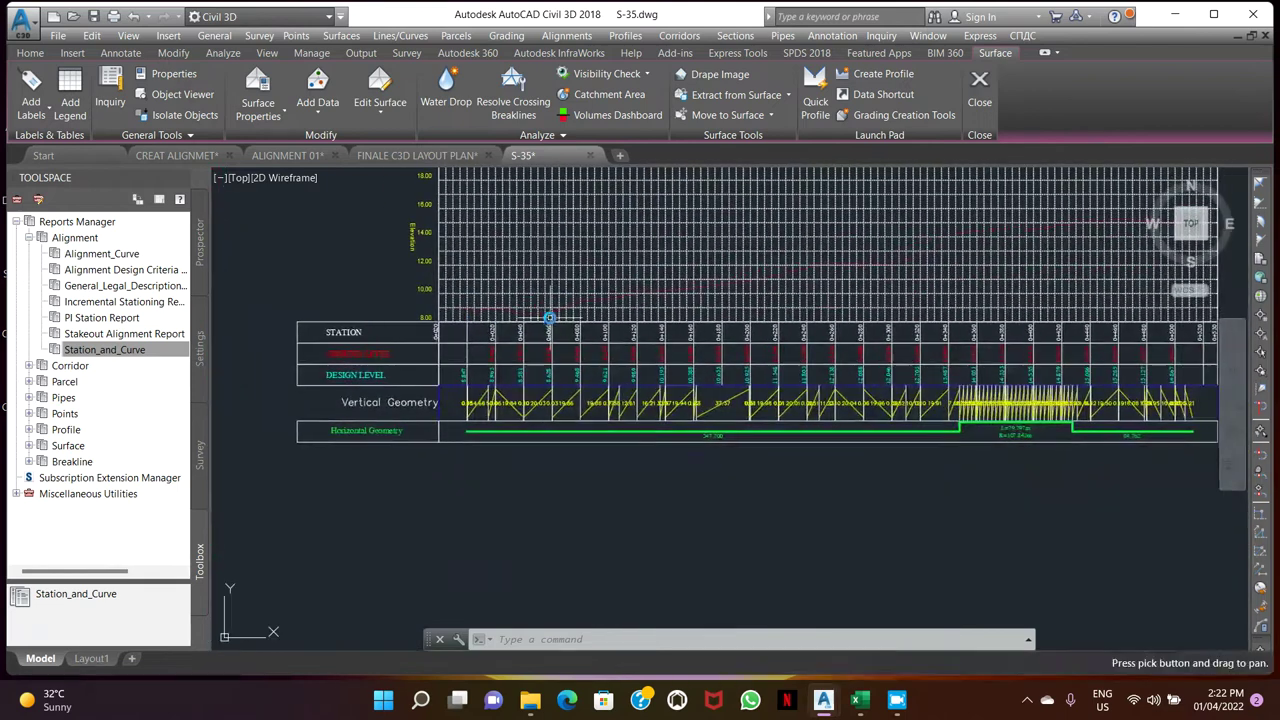
scroll(600, 340, "up", 4)
scroll(590, 333, "down", 2)
scroll(591, 333, "down", 6)
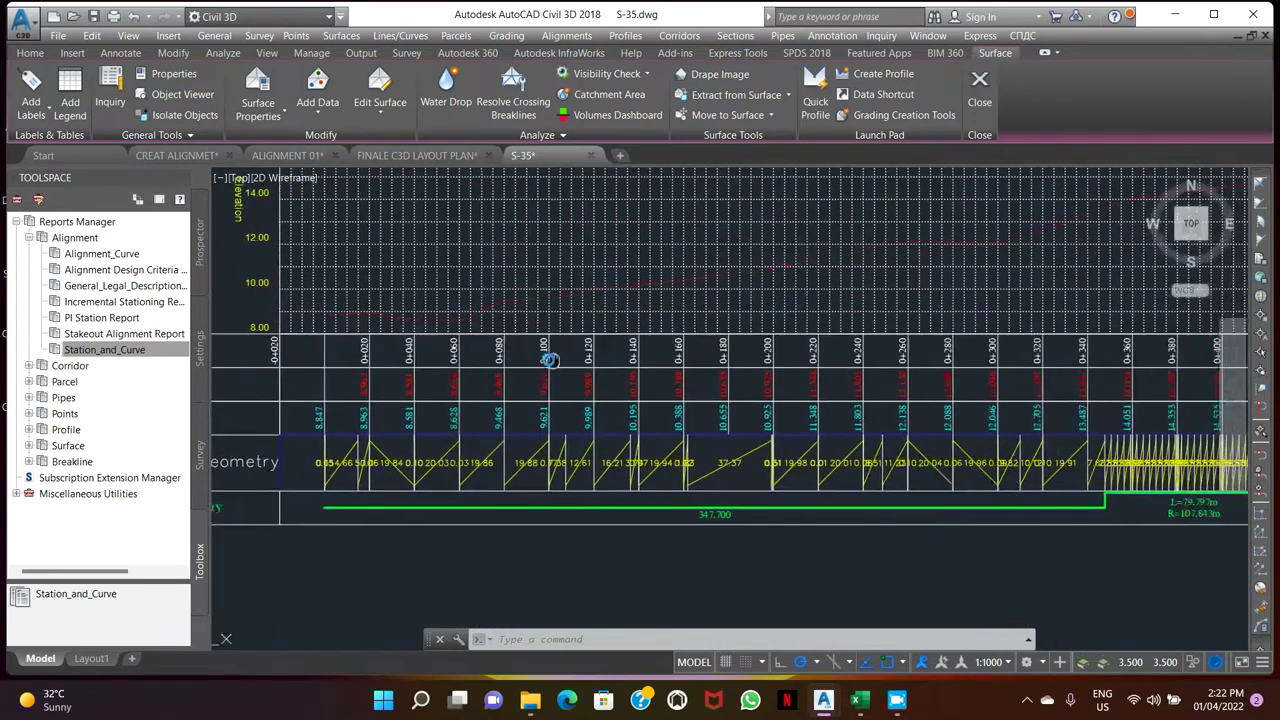
scroll(625, 310, "up", 5)
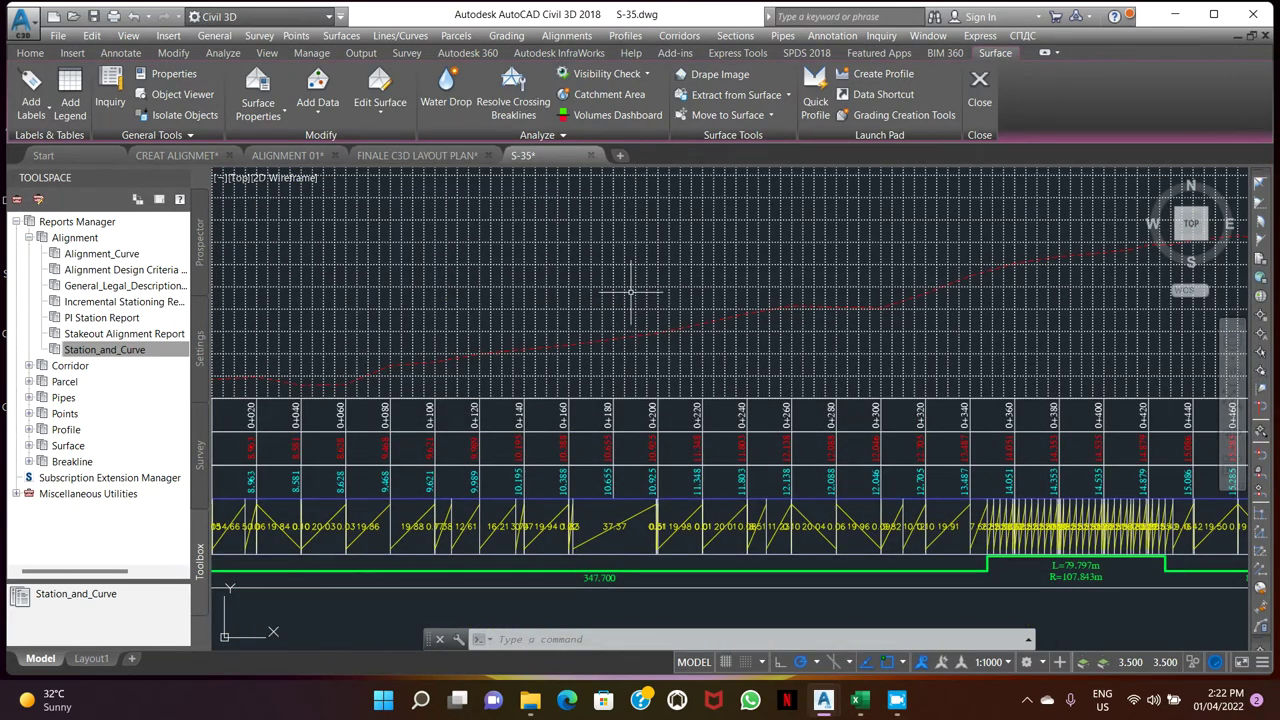
- Edit the S-35 profile view's style so the bottom horizontal axis has a major tick interval of 10 m
left_click(631, 292)
right_click(634, 291)
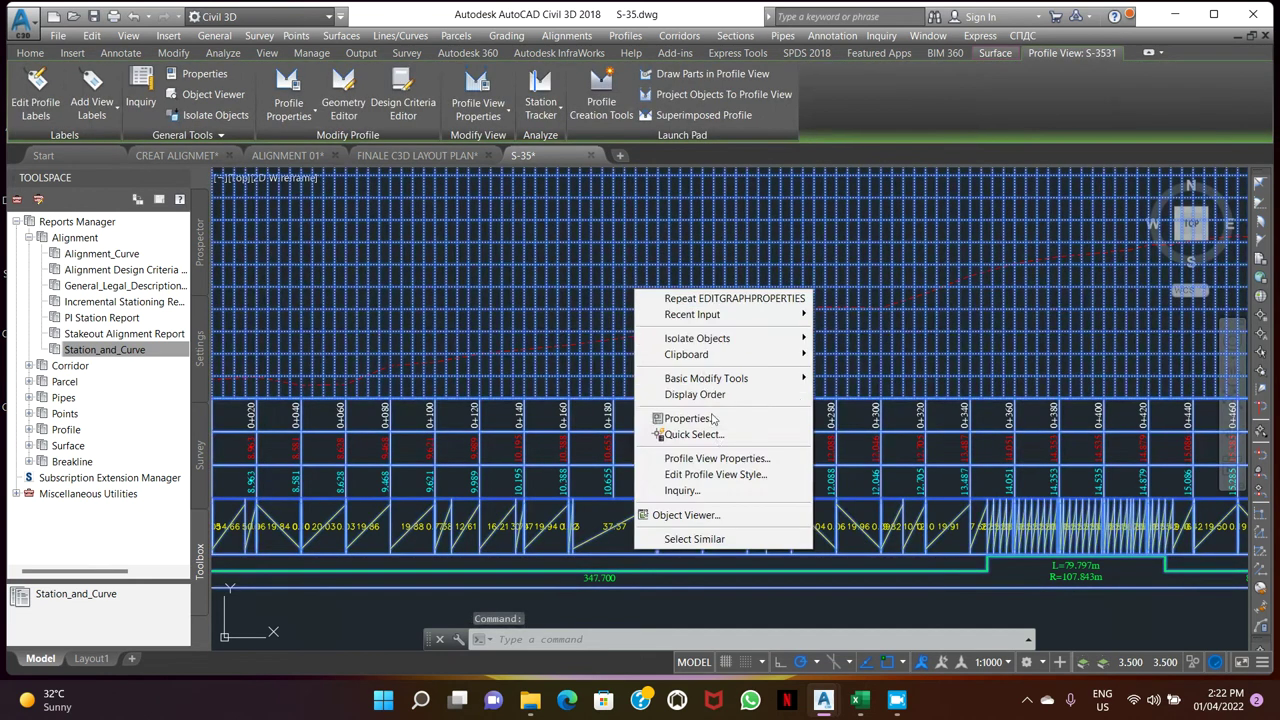
left_click(721, 482)
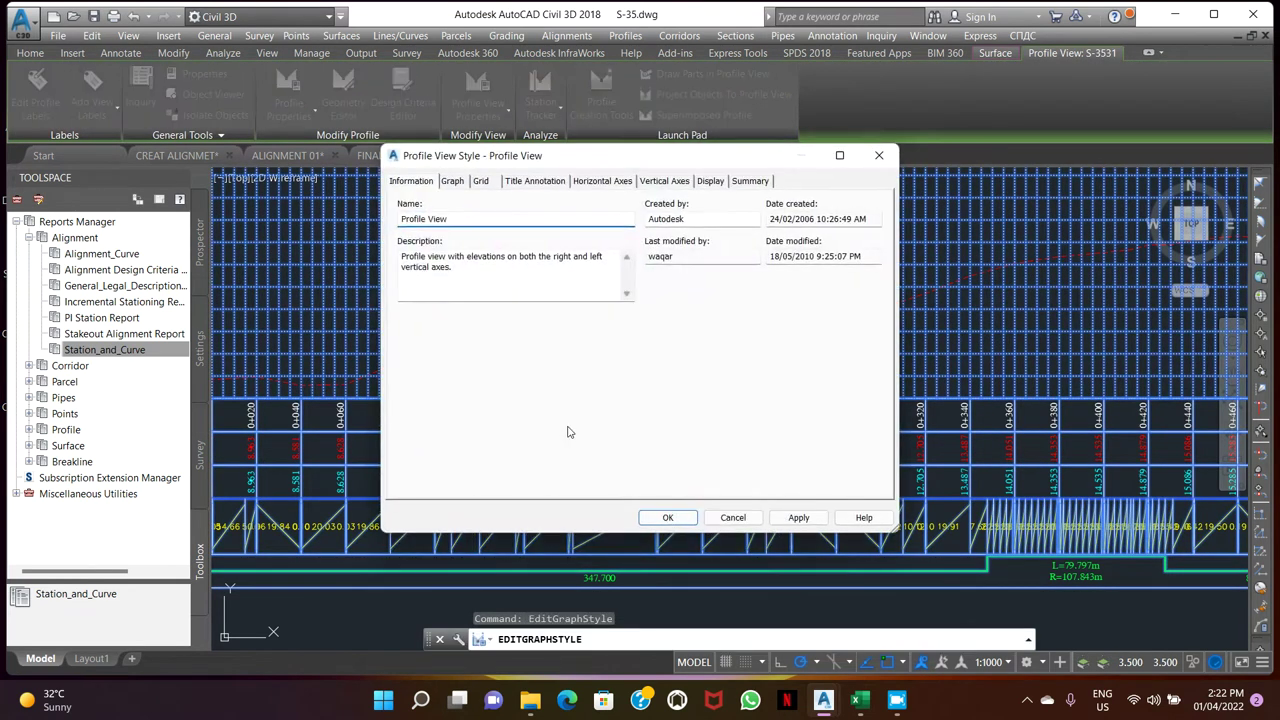
left_click(602, 181)
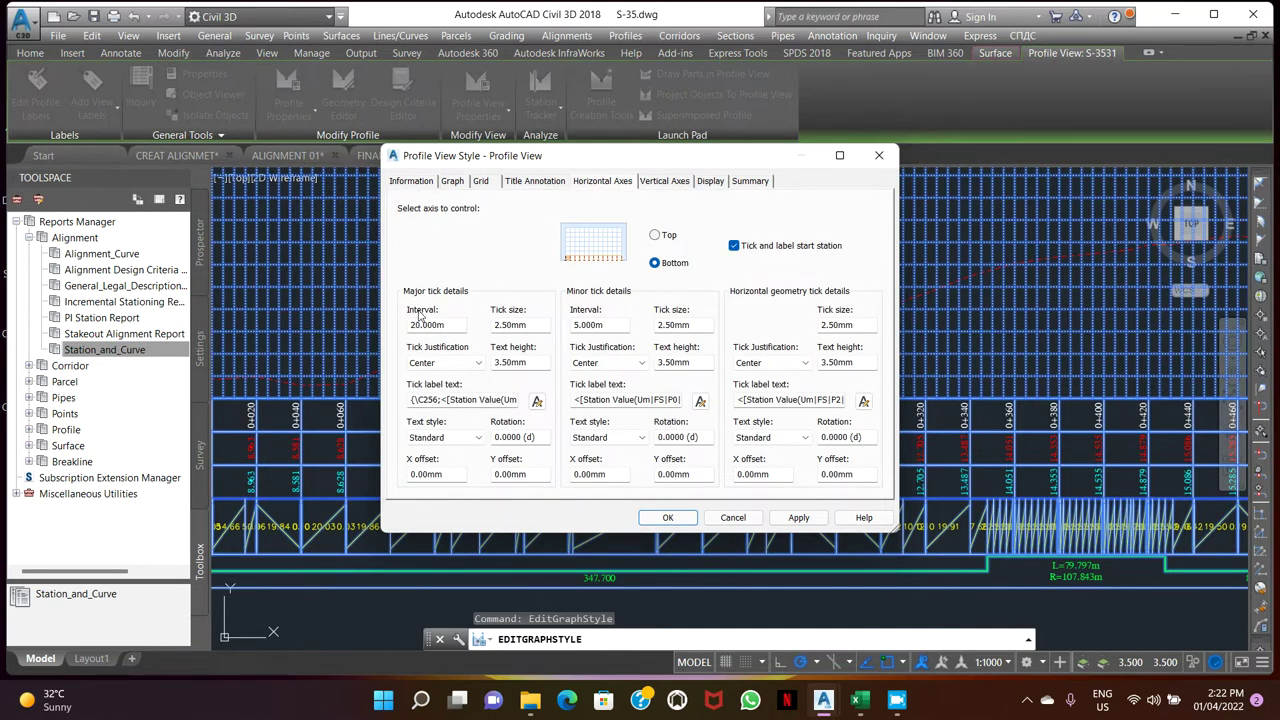
left_click_drag(456, 327, 407, 327)
left_click(411, 326)
left_click(668, 517)
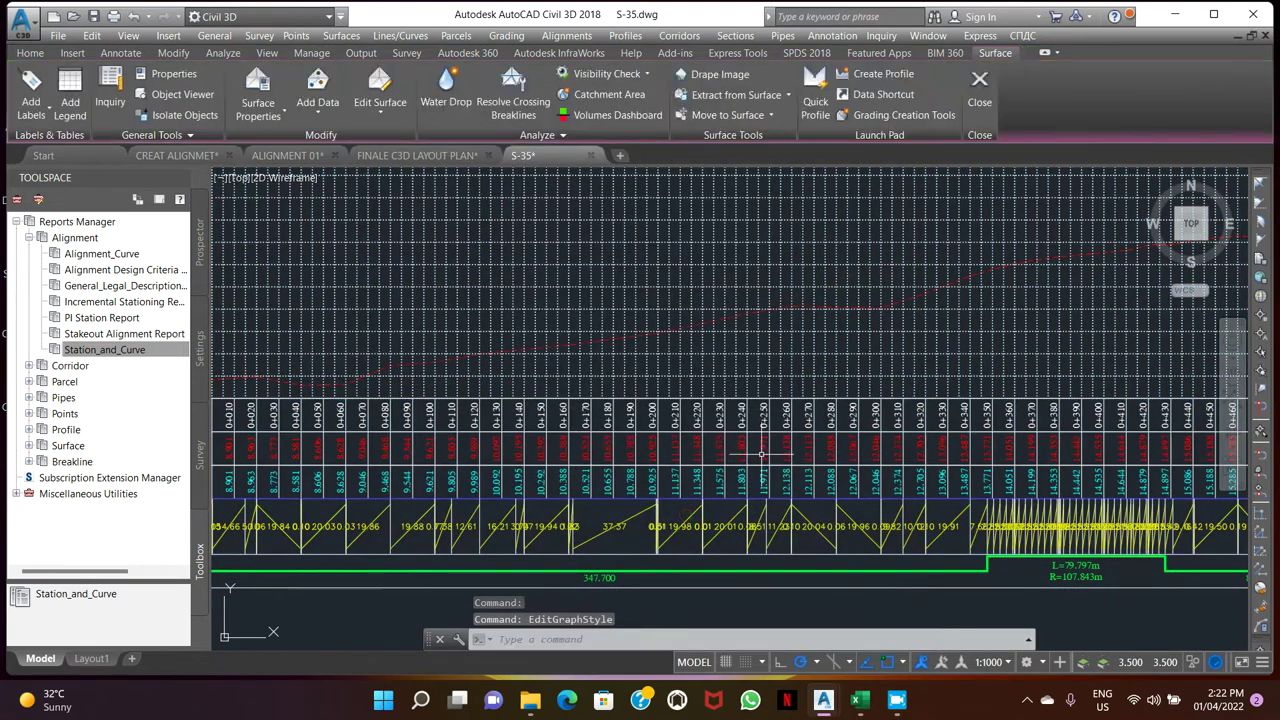
key("Escape")
- Examine the station, ground level and design level bands along the S-35 profile at the new 10 m spacing
scroll(713, 438, "down", 3)
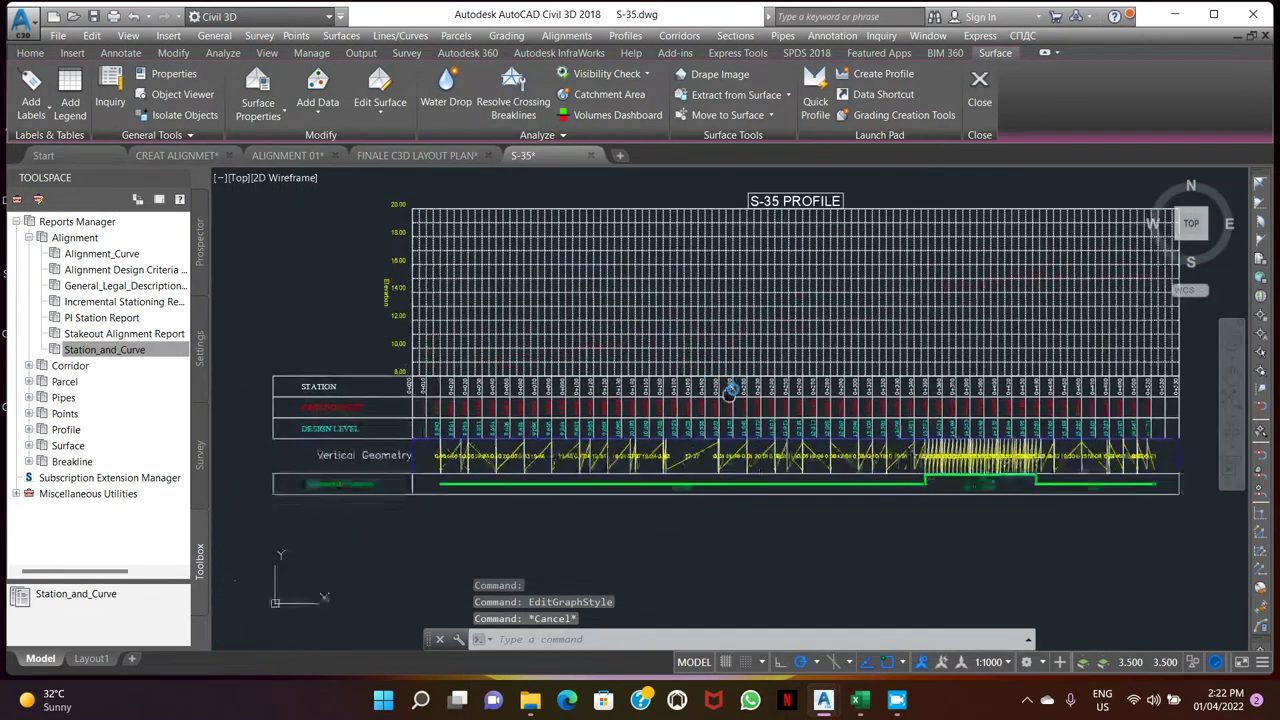
scroll(541, 362, "up", 6)
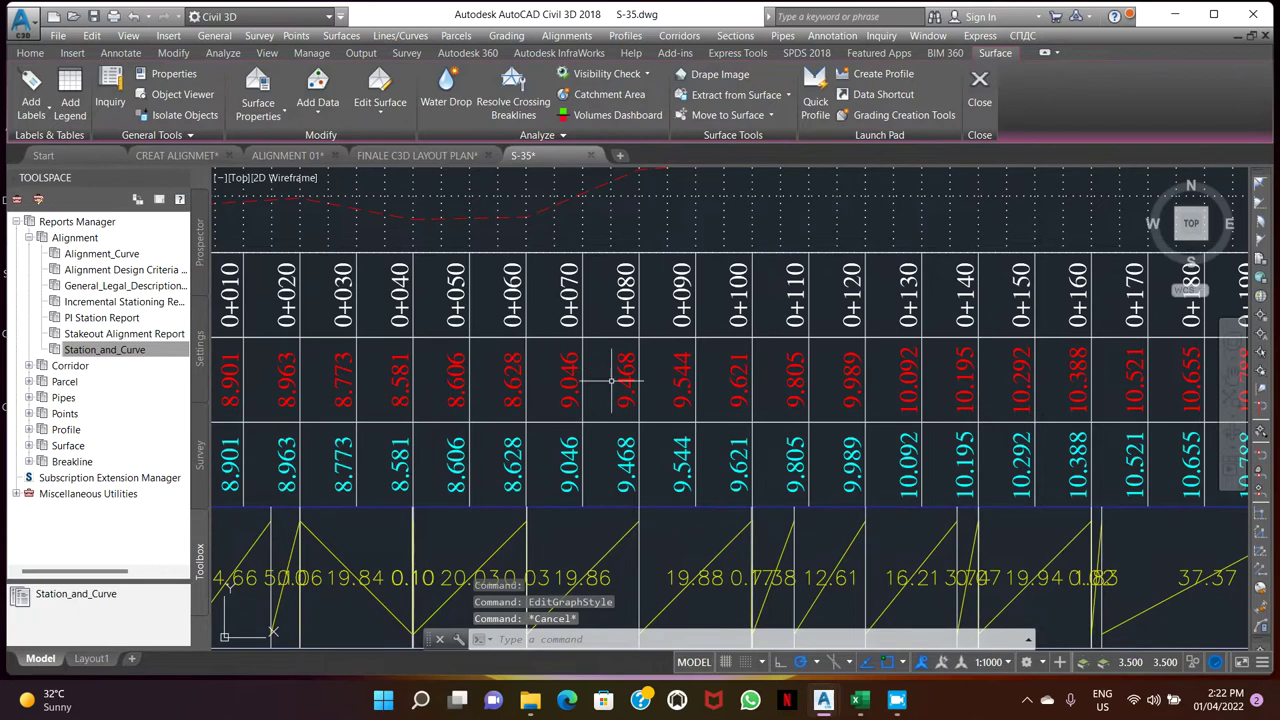
scroll(623, 378, "down", 3)
scroll(613, 399, "down", 2)
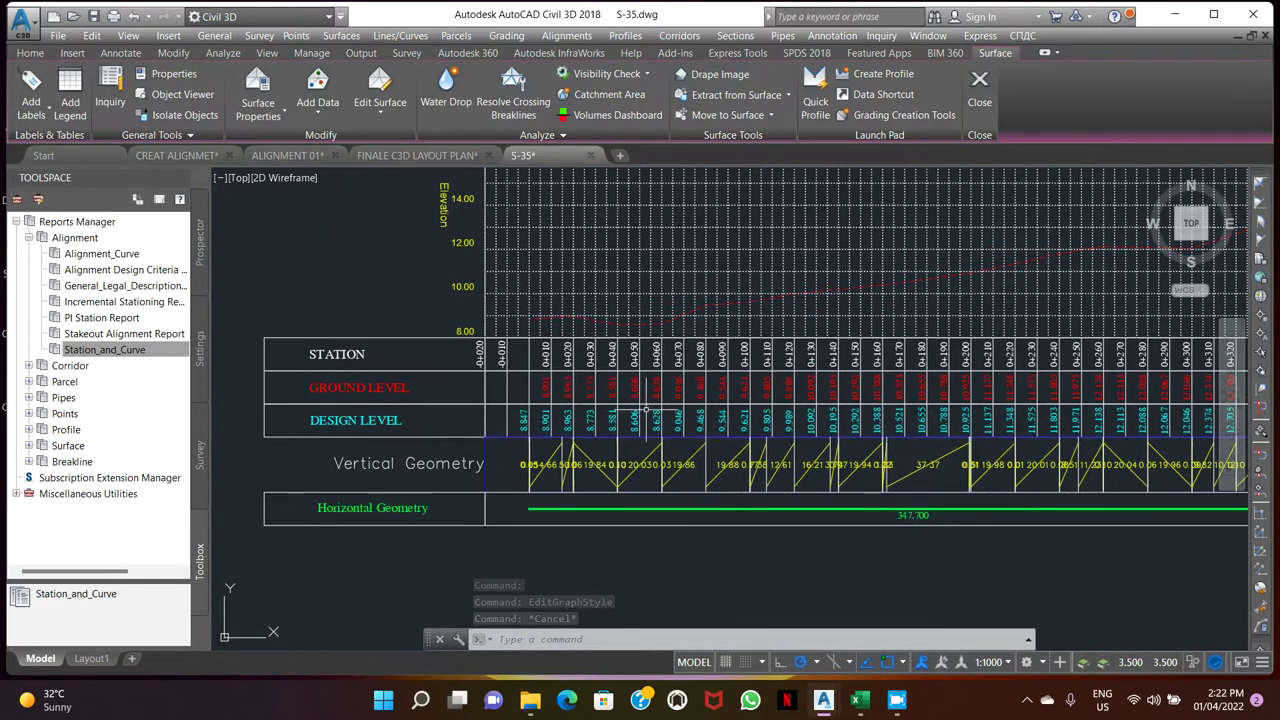
scroll(613, 399, "up", 2)
scroll(613, 399, "down", 2)
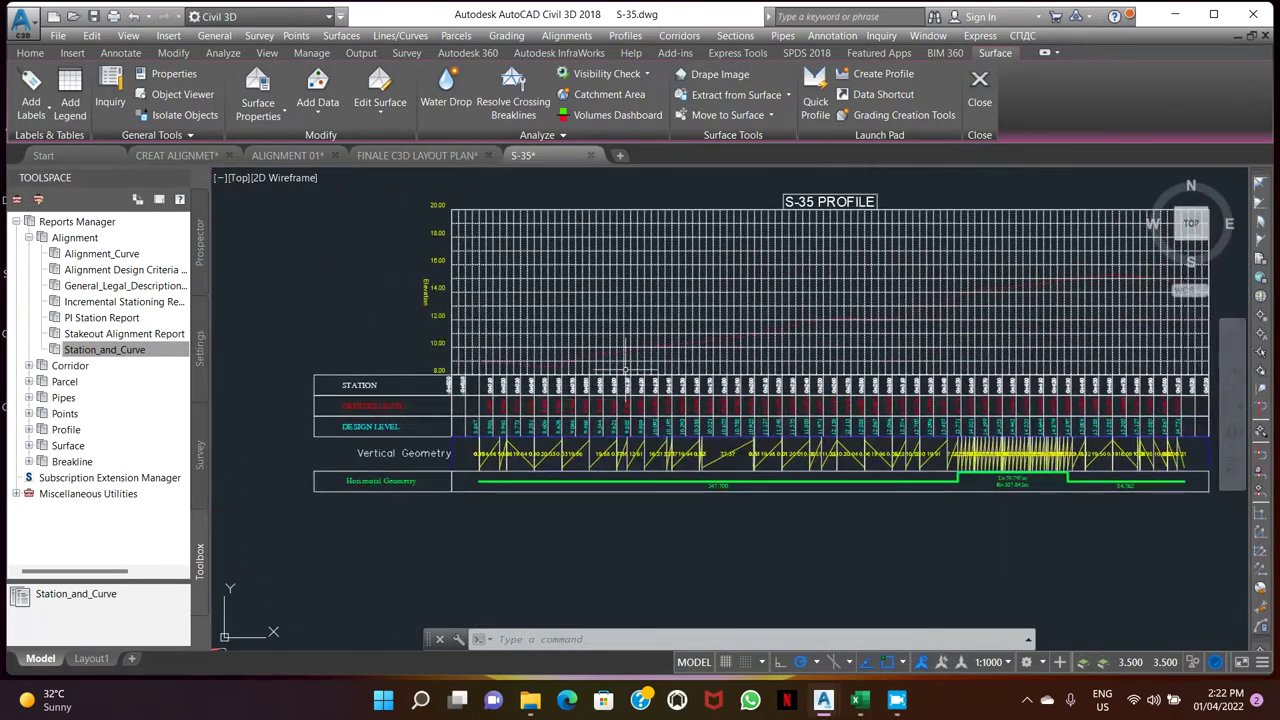
scroll(660, 312, "up", 2)
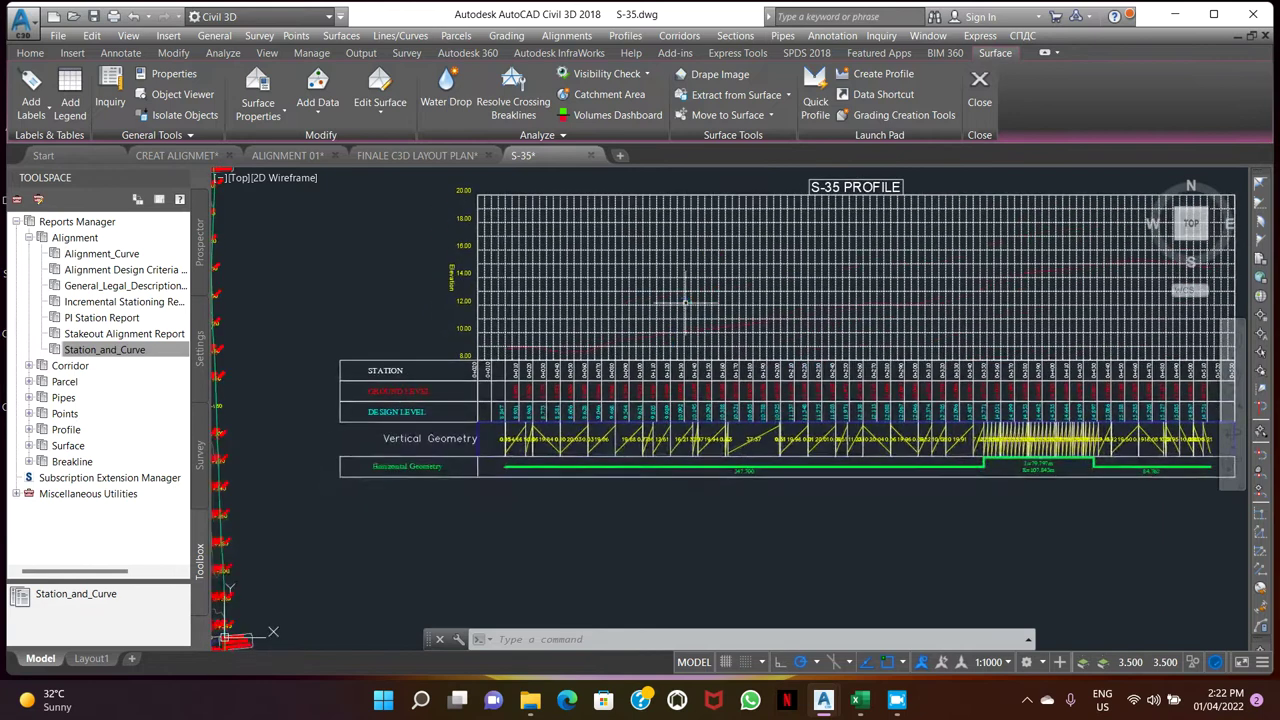
scroll(600, 329, "down", 2)
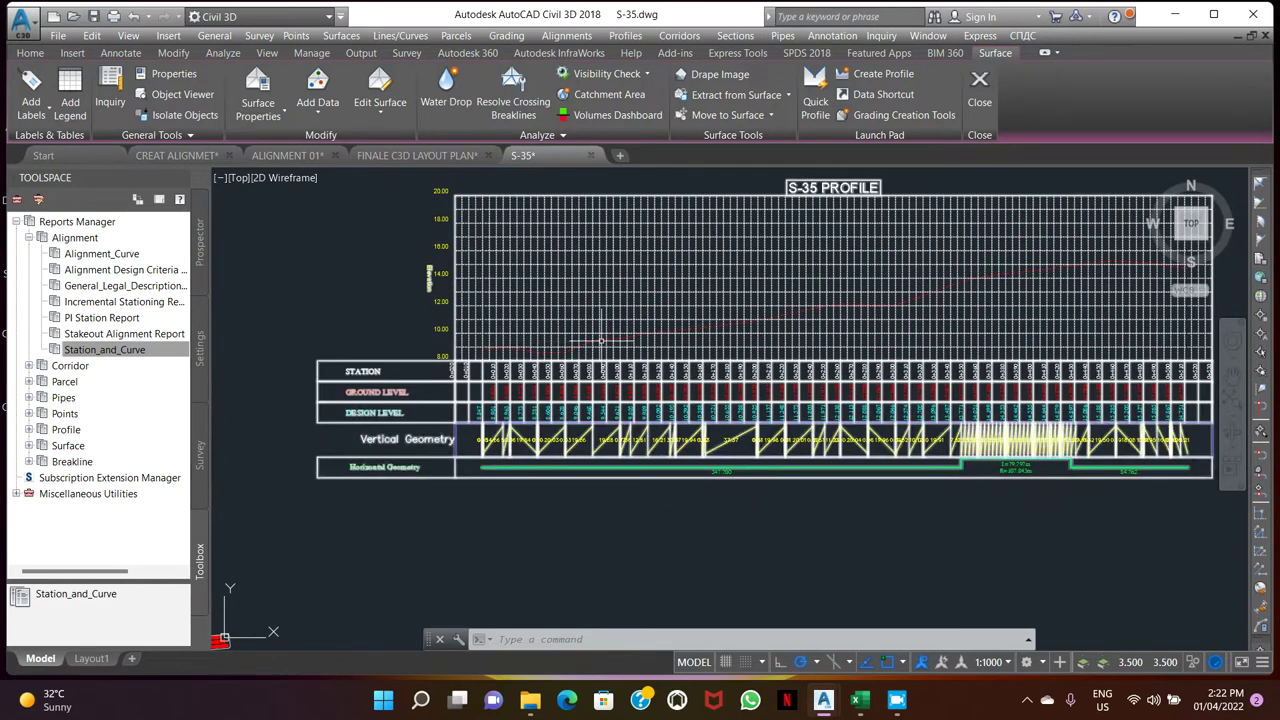
scroll(570, 340, "up", 6)
- Highlight the OGL surface profile line, follow its course across the S-35 grid, and clear the selection
left_click(610, 333)
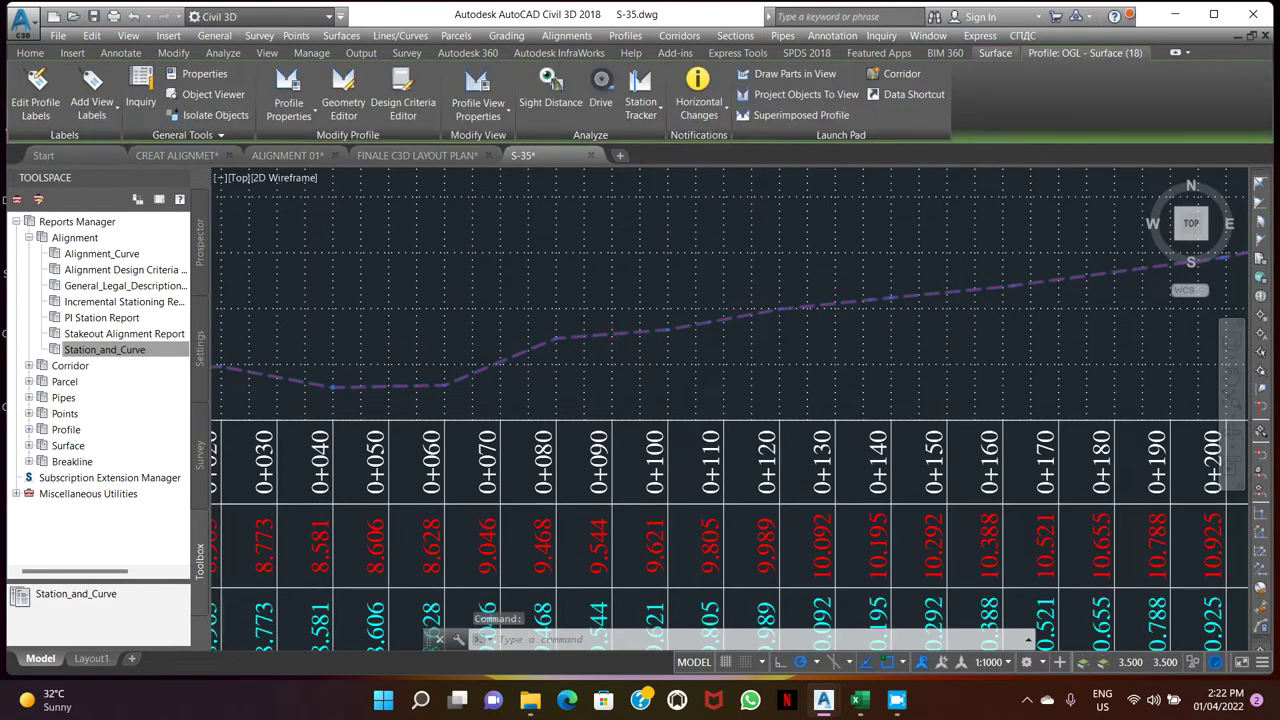
scroll(580, 325, "down", 5)
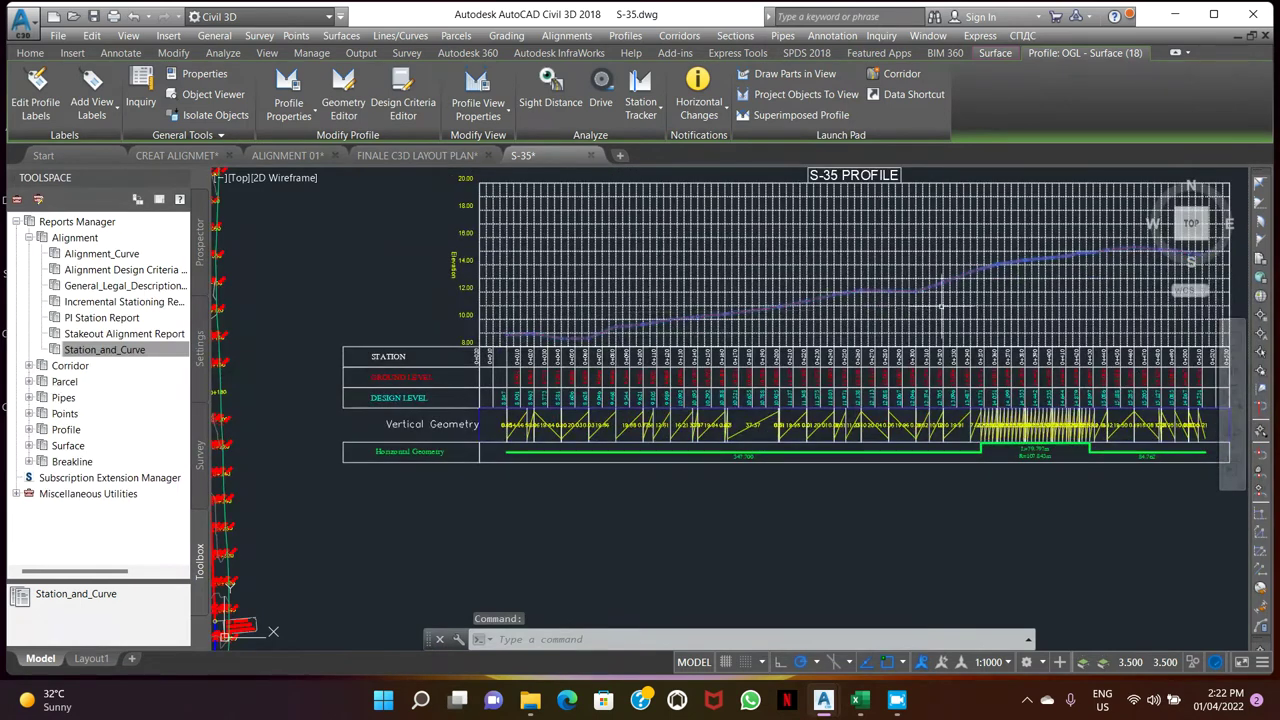
scroll(928, 308, "up", 2)
scroll(900, 300, "down", 5)
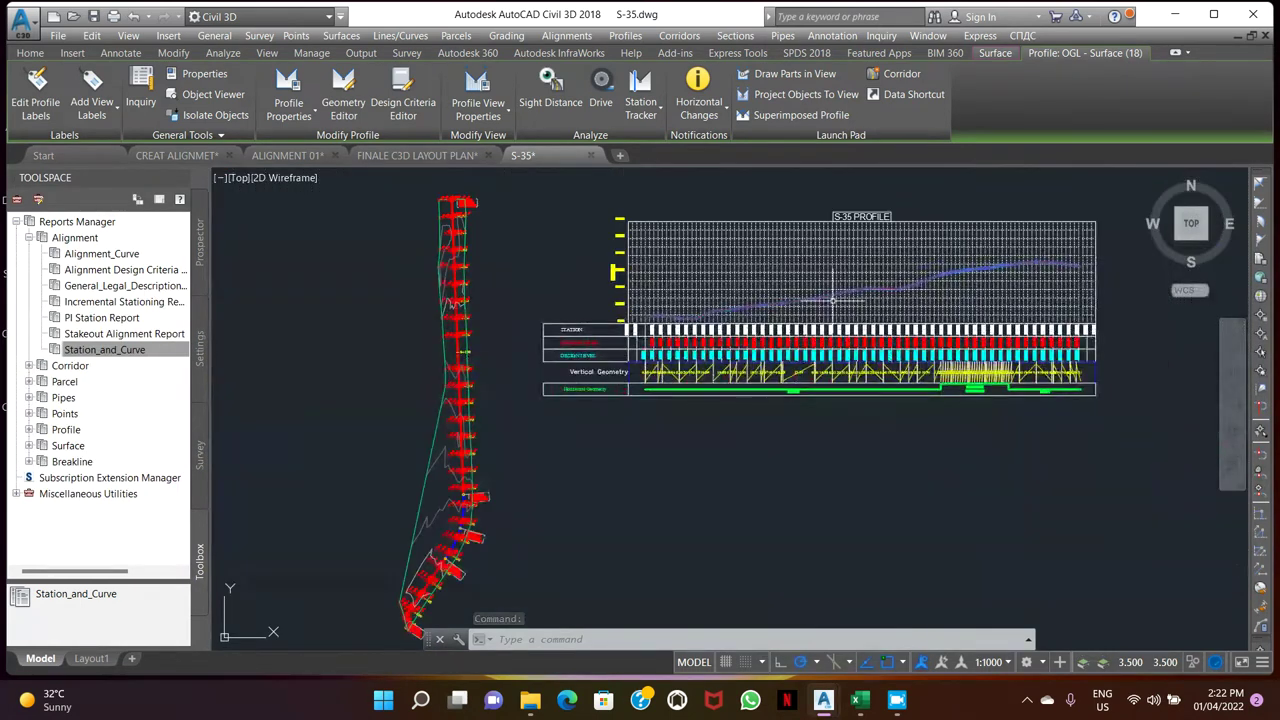
scroll(832, 299, "up", 3)
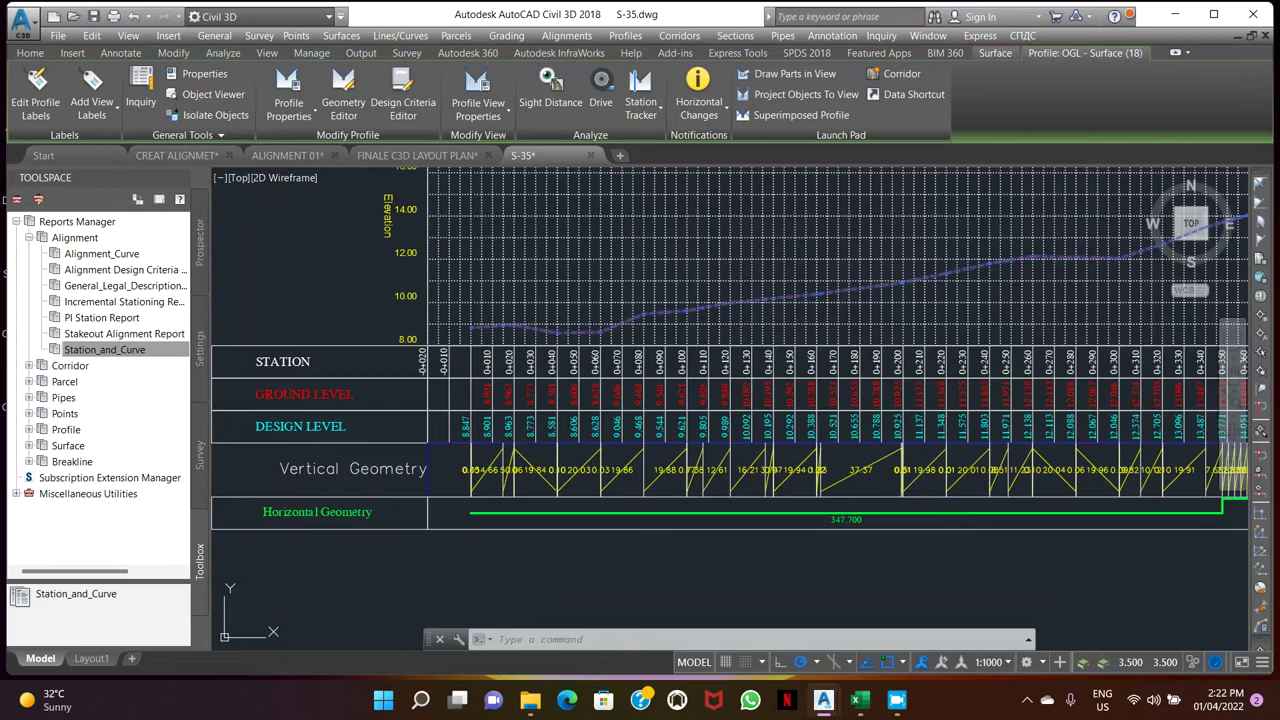
key("Escape")
key("Escape")
scroll(671, 305, "down", 3)
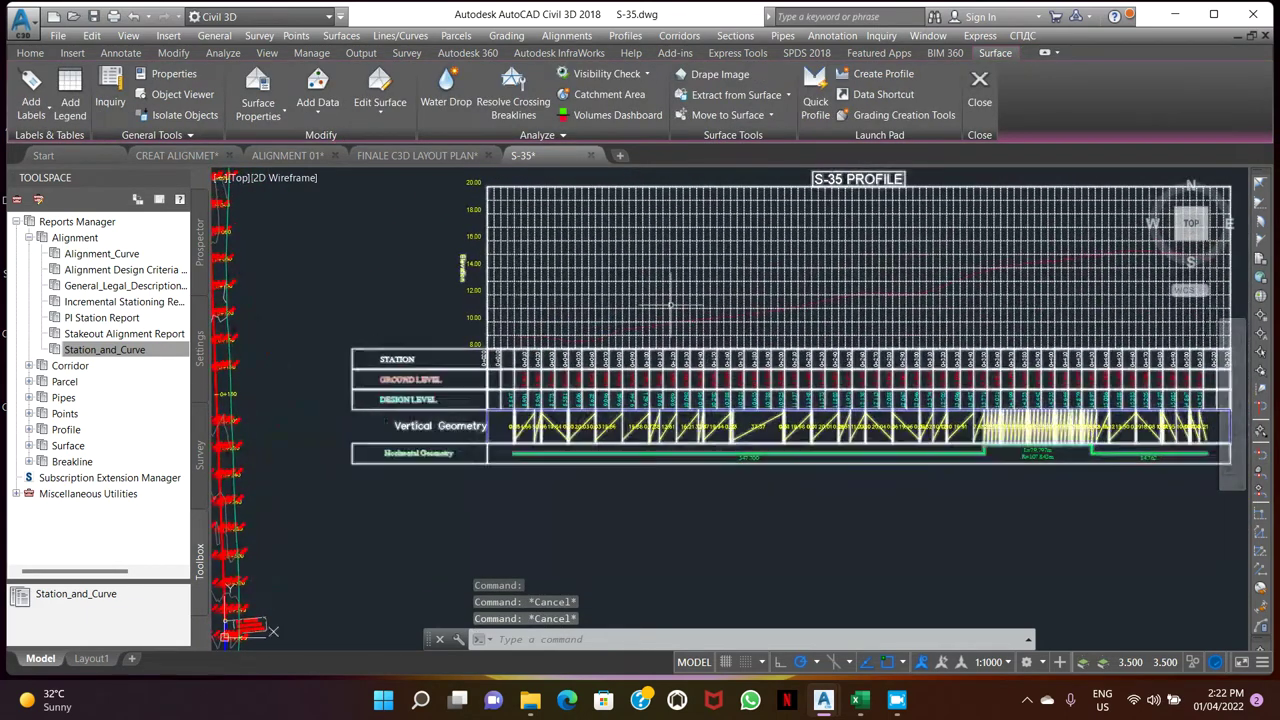
middle_click_drag(671, 305, 580, 323)
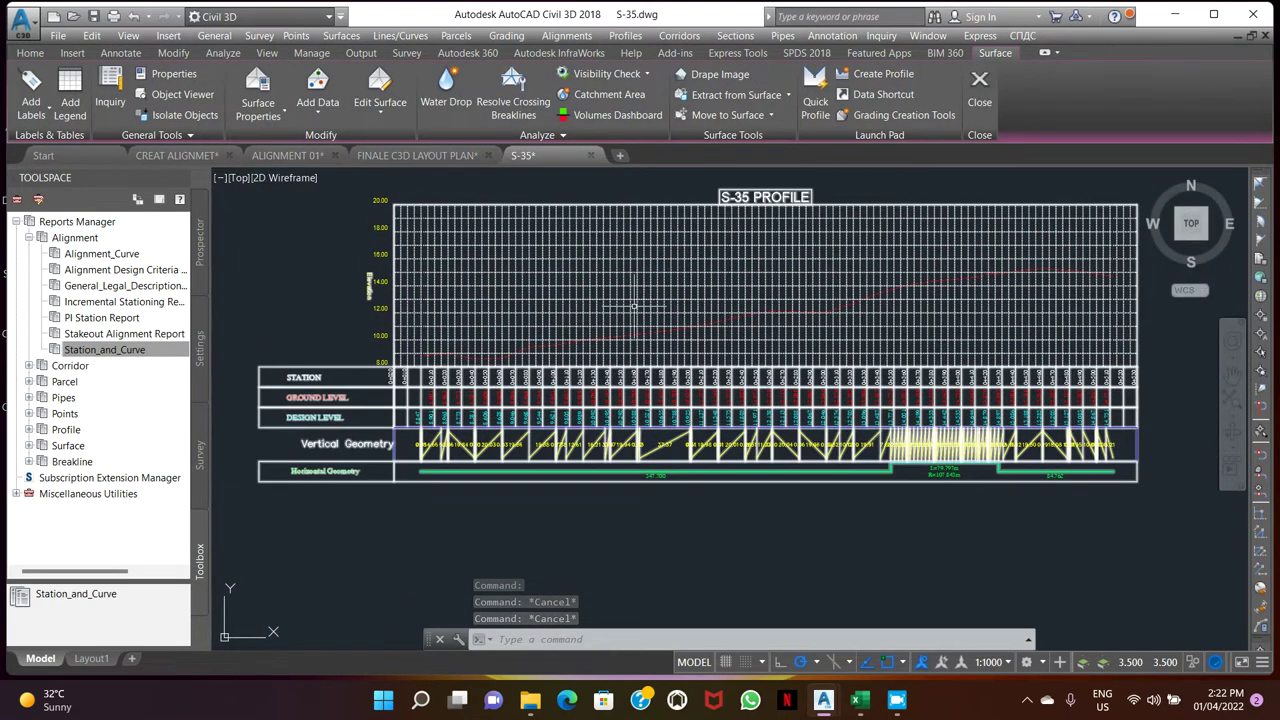
- Add a station elevation label to the S-35 profile view at station 0+000.00, elevation 9.41
left_click(595, 305)
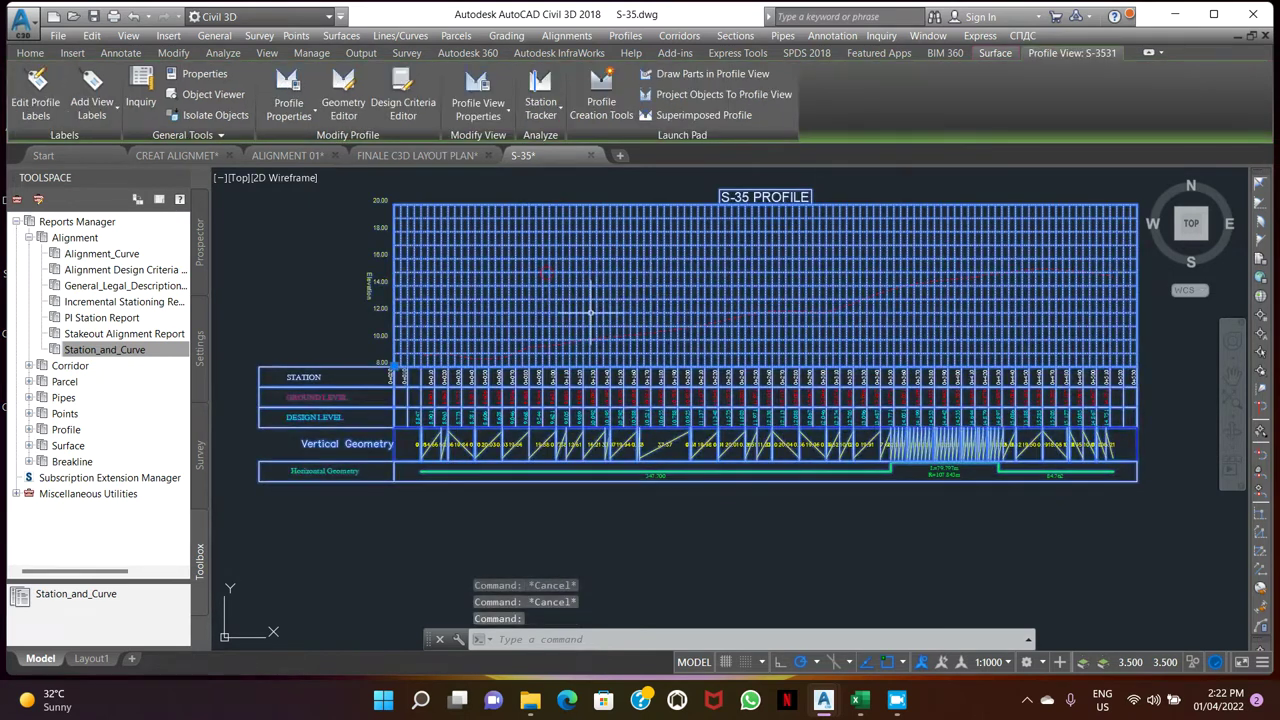
scroll(515, 354, "up", 6)
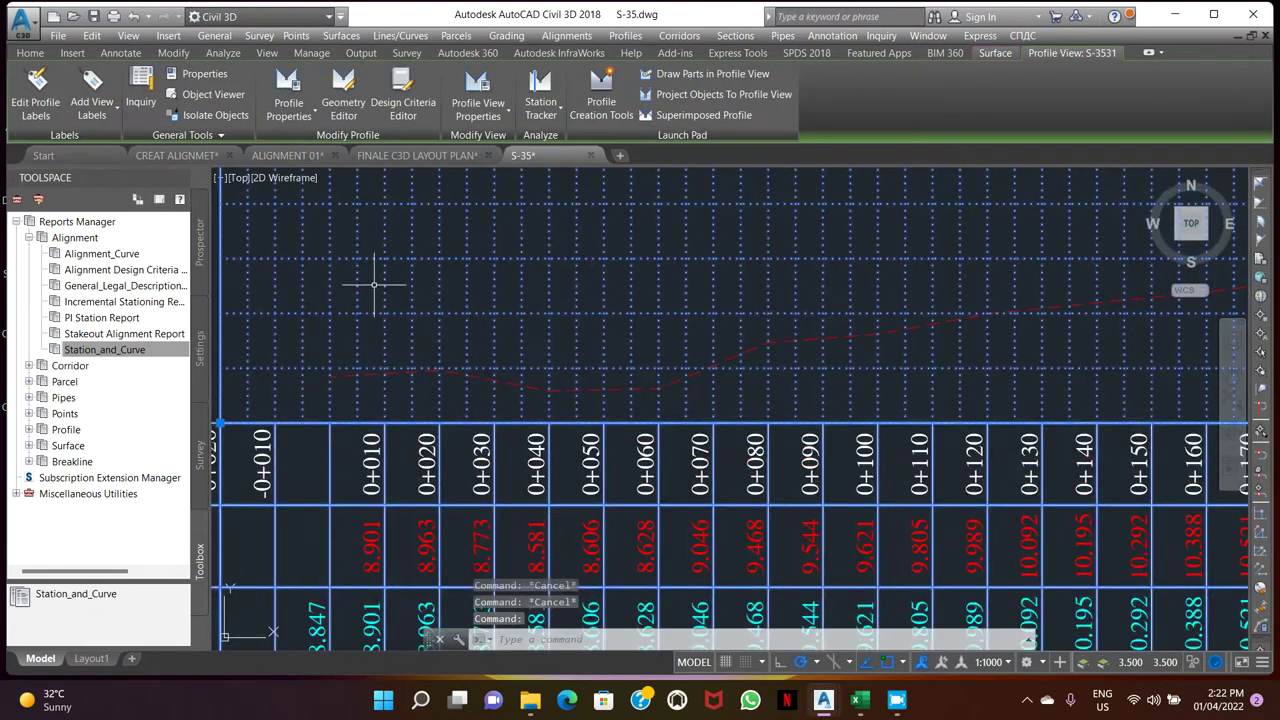
left_click(111, 116)
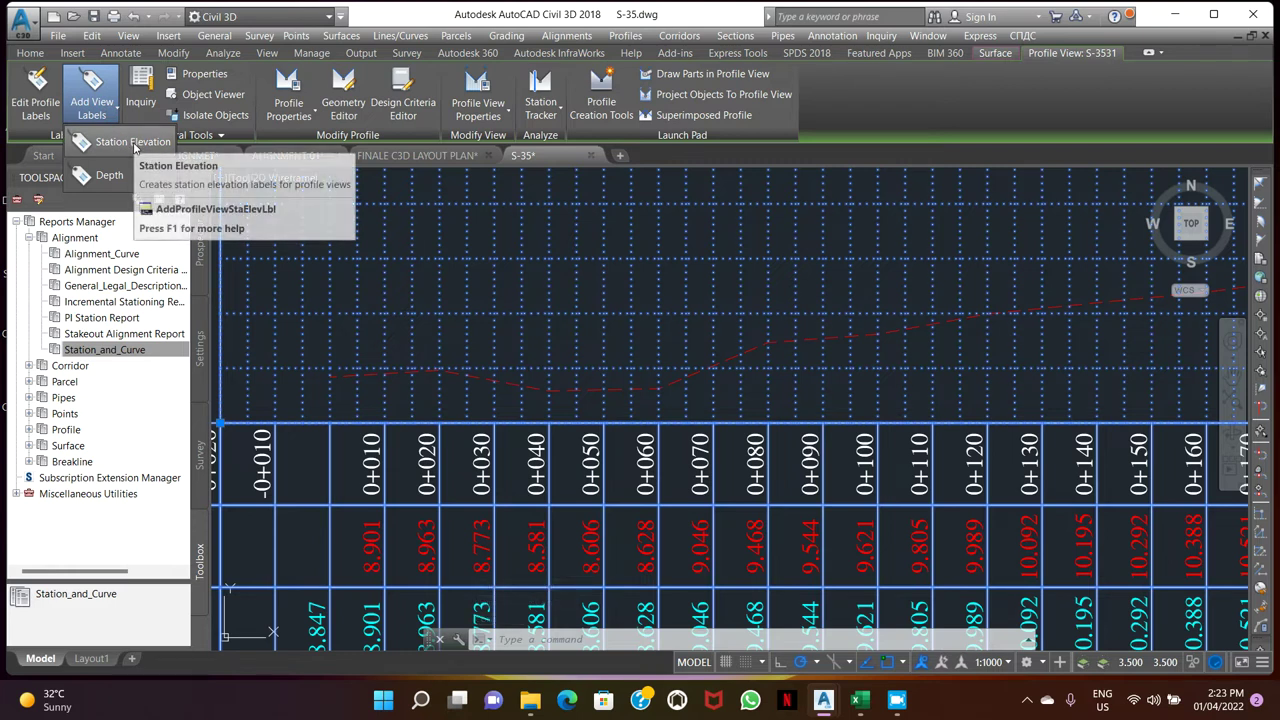
left_click(135, 146)
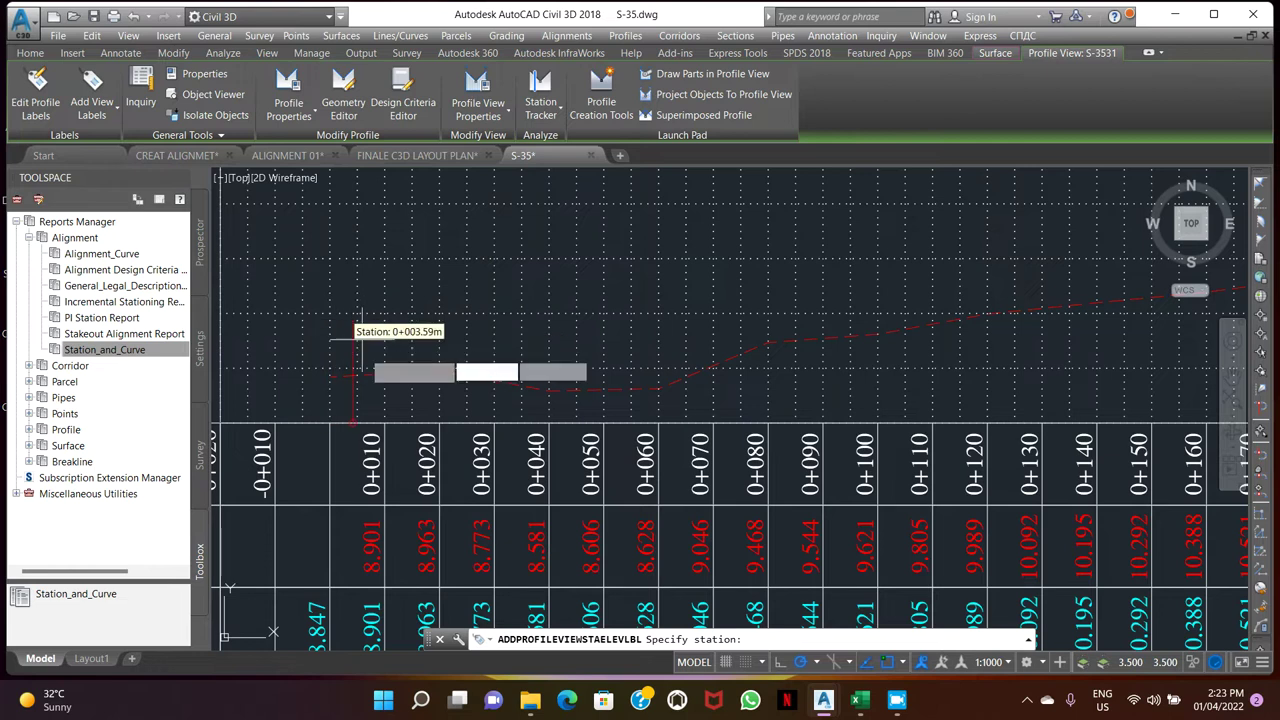
scroll(325, 362, "up", 3)
scroll(332, 350, "down", 3)
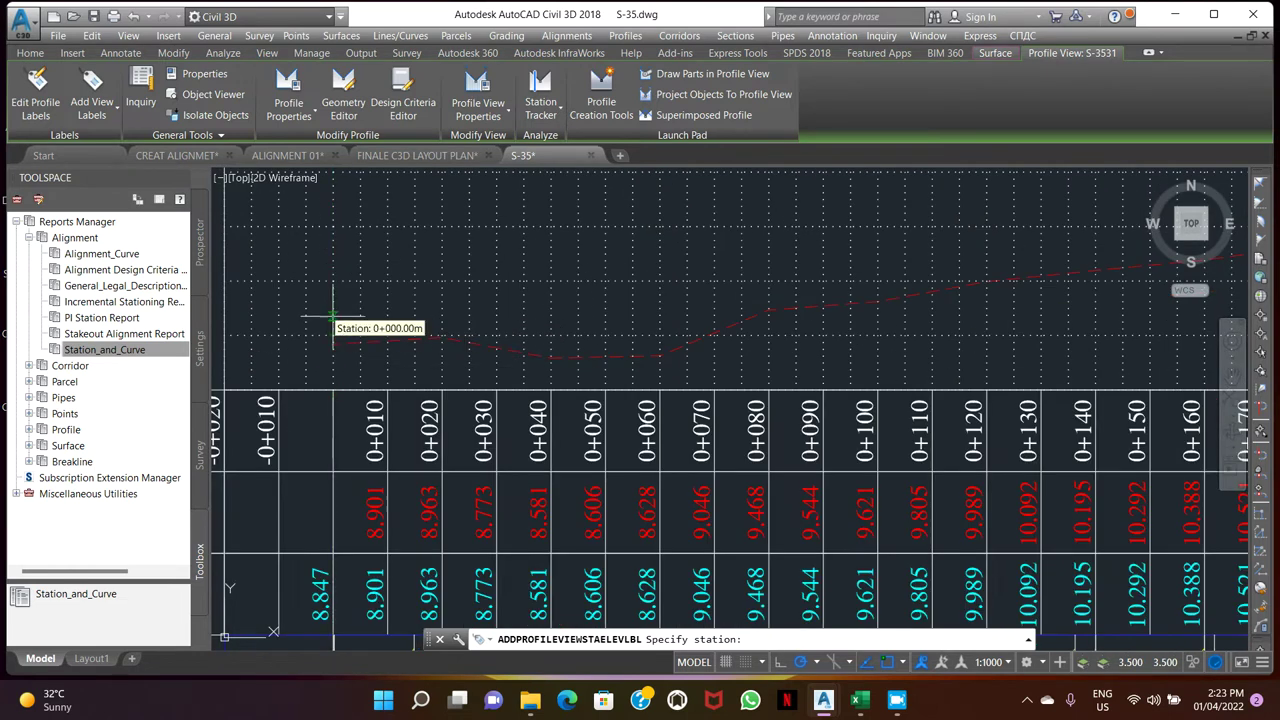
scroll(361, 272, "up", 4)
scroll(312, 274, "down", 3)
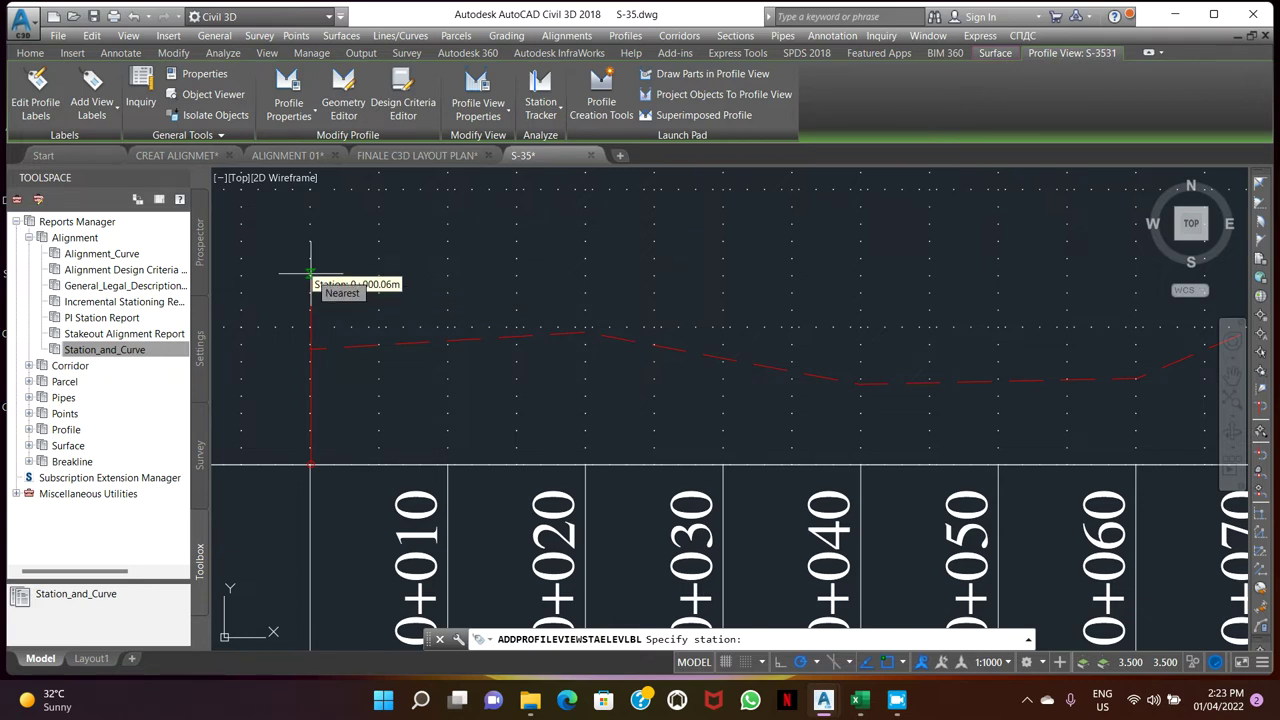
left_click(311, 277)
left_click(308, 290)
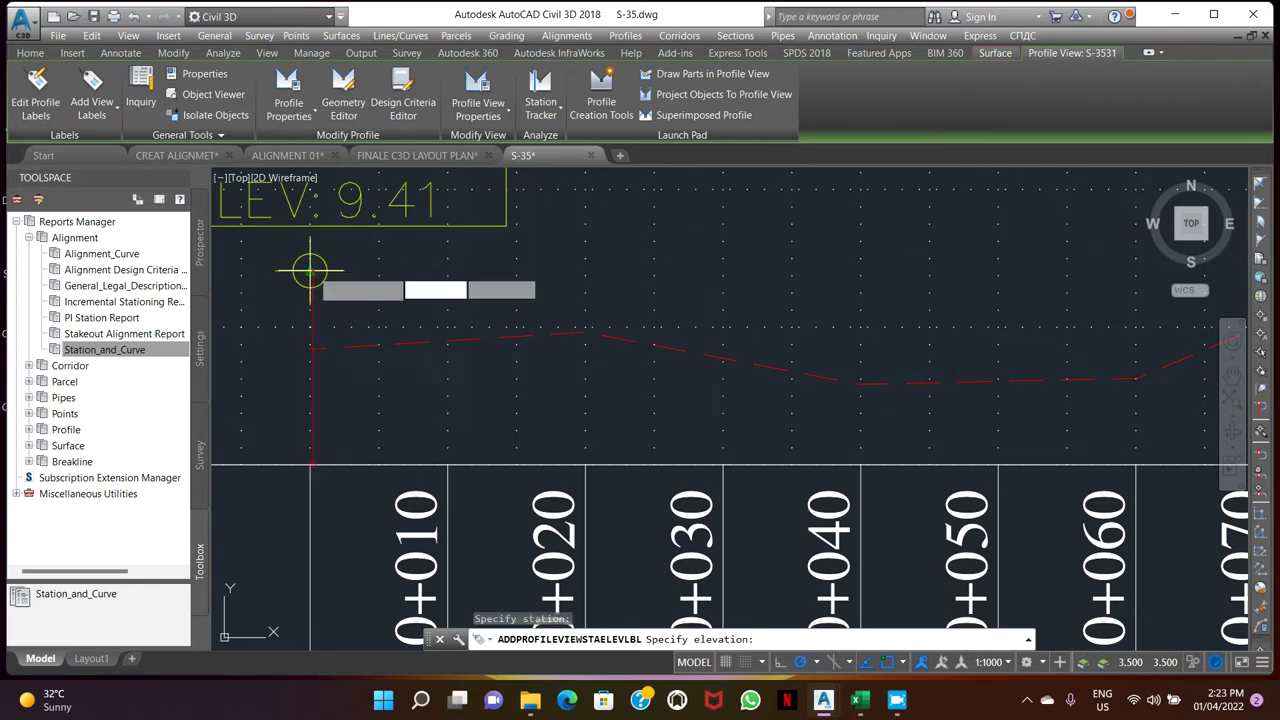
- Place station elevation labels above the ground line at station 0+080.00, elevation 10.40, and station 0+185.00, elevation 12.00
middle_click_drag(558, 308, 418, 308)
scroll(410, 308, "down", 2)
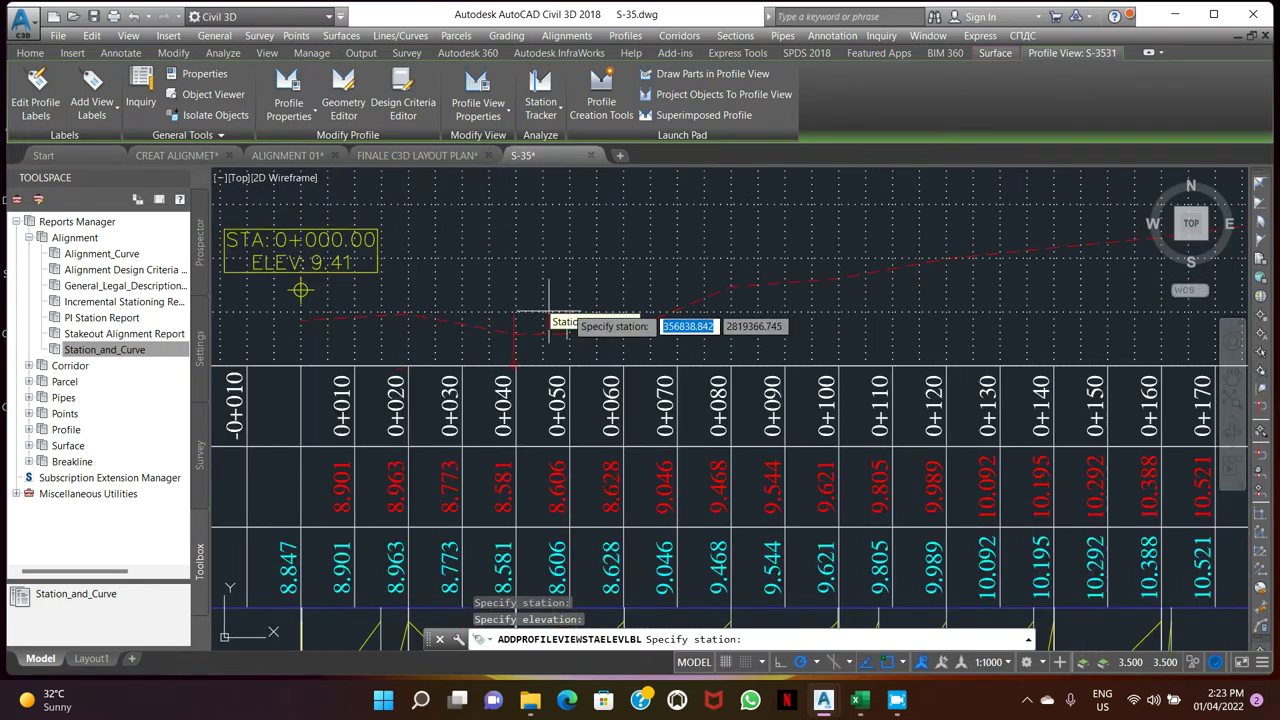
left_click(733, 237)
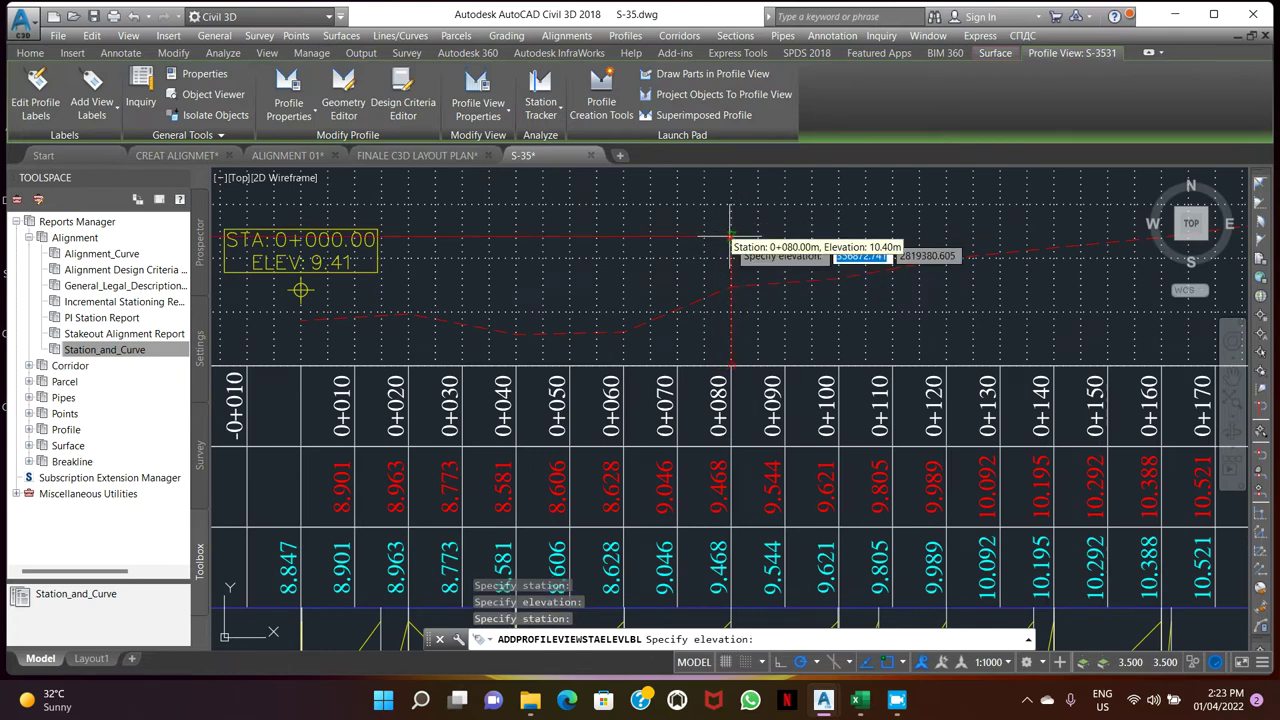
left_click(728, 238)
scroll(725, 245, "down", 3)
scroll(600, 306, "down", 3)
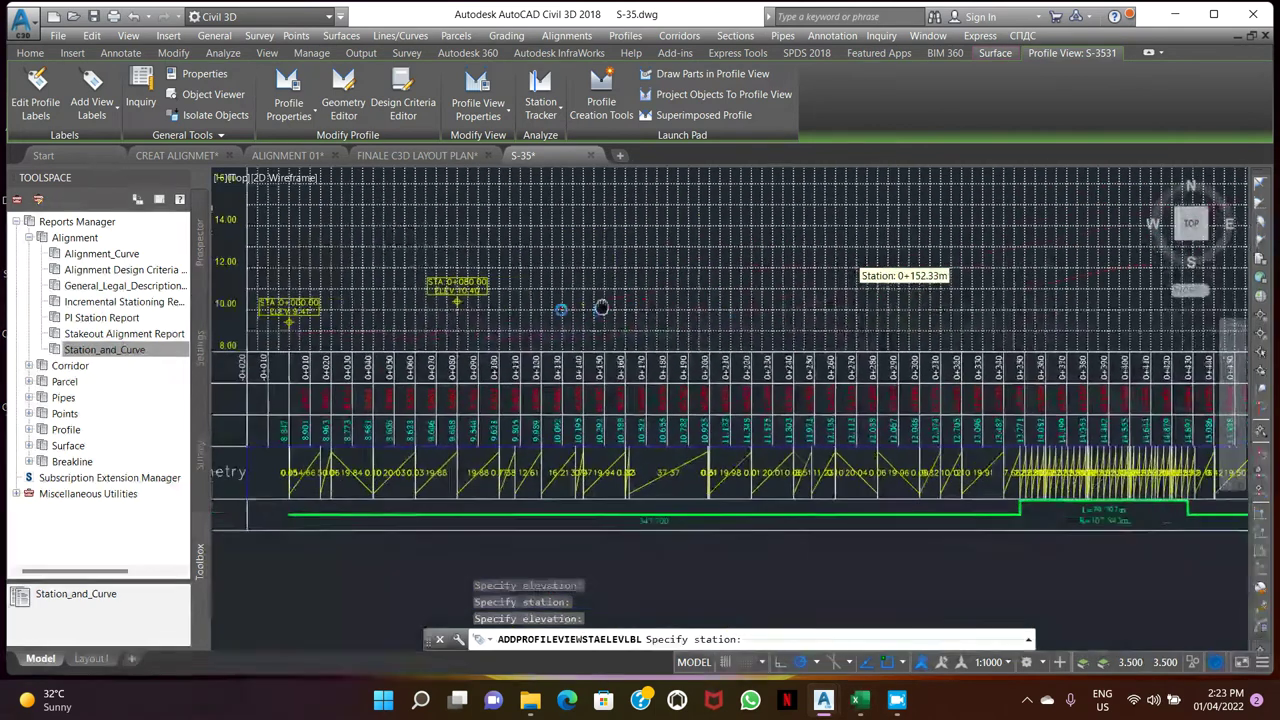
middle_click_drag(651, 284, 580, 292)
left_click(605, 275)
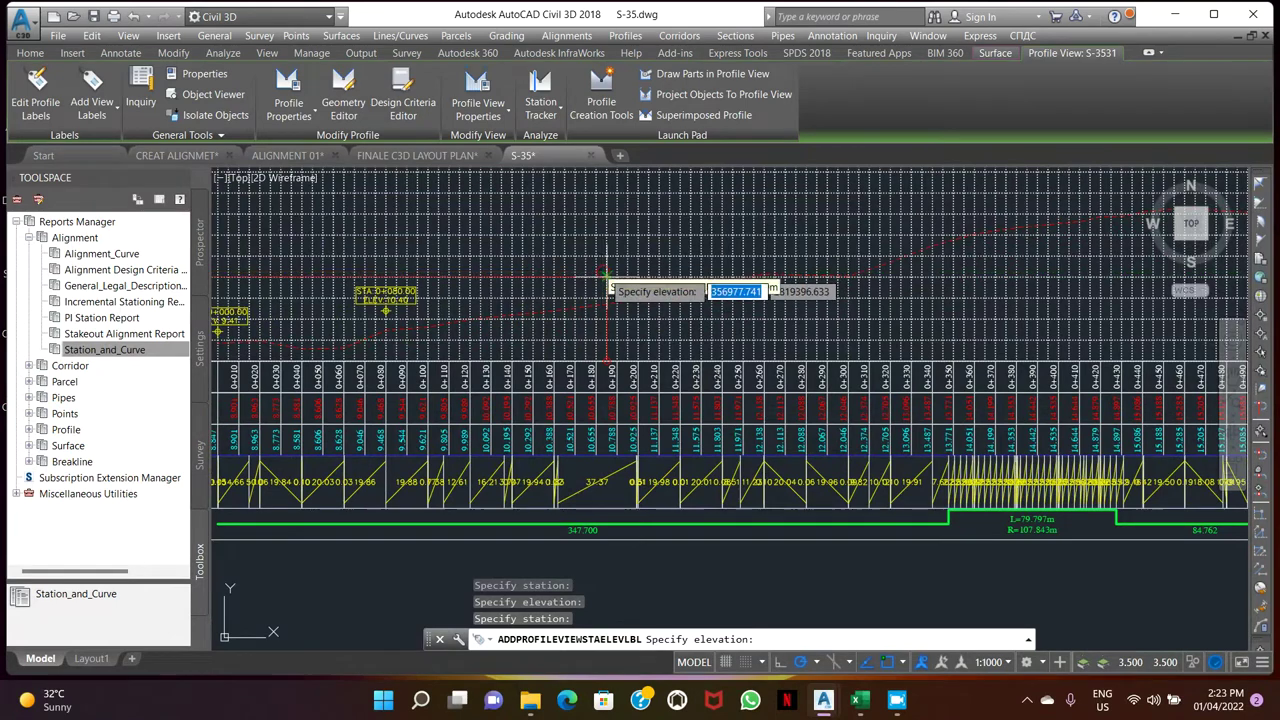
left_click(606, 273)
- Place station elevation labels at station 0+315.00, elevation 14.00, and station 0+425.00, elevation 16.00
middle_click_drag(828, 258, 715, 262)
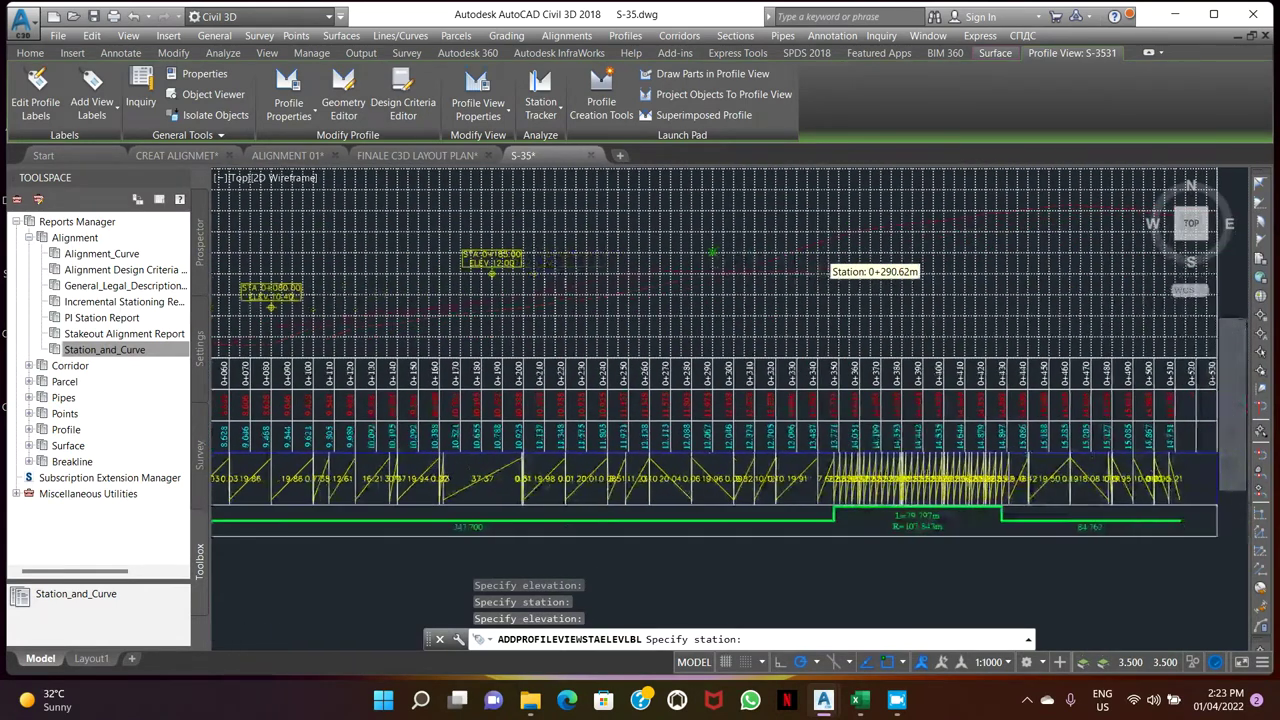
left_click(765, 243)
scroll(765, 243, "up", 2)
left_click(768, 240)
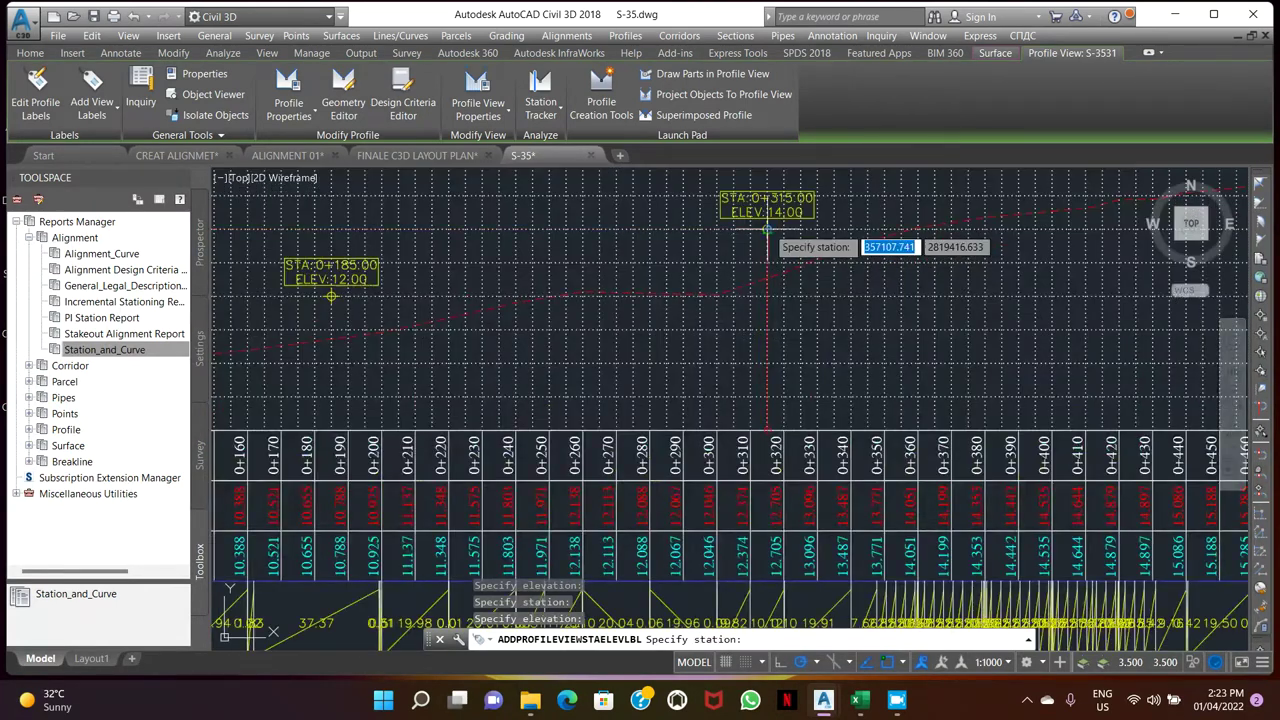
scroll(760, 250, "down", 2)
scroll(880, 240, "up", 2)
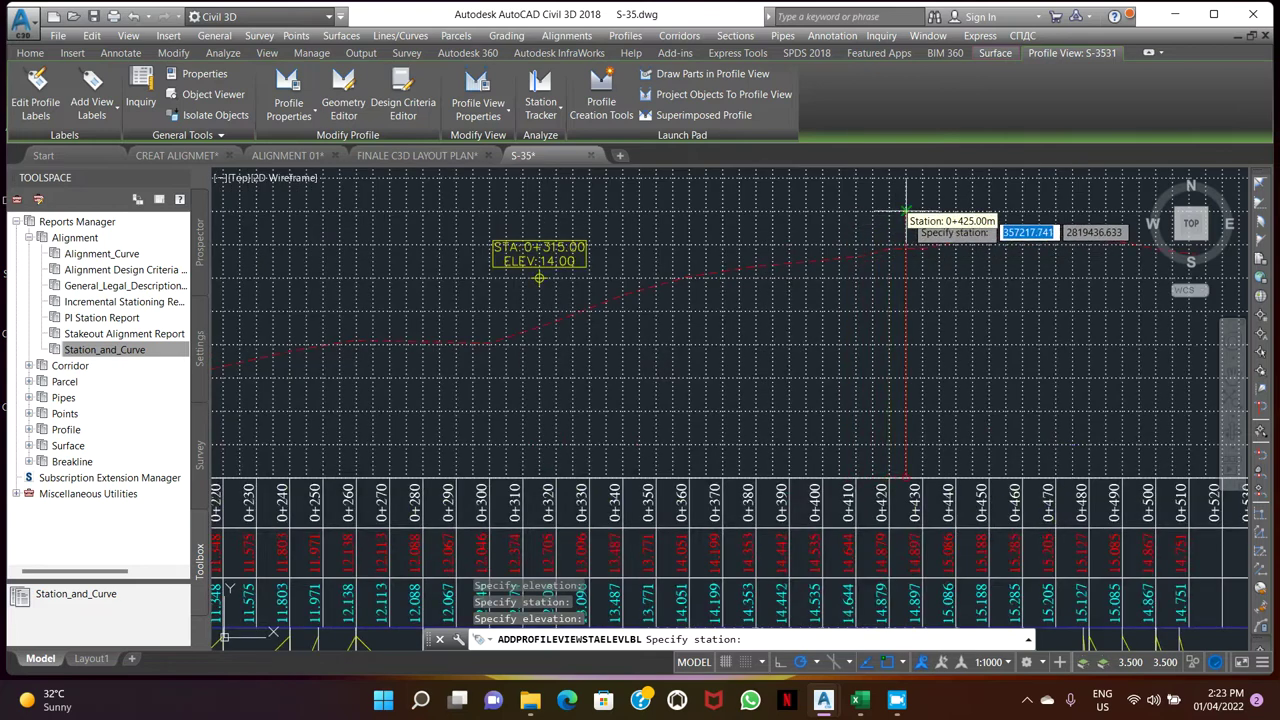
left_click(903, 222)
left_click(905, 211)
- Place the last station elevation label at station 0+500.00, elevation 16.00, and end the labelling command
middle_click_drag(840, 258, 520, 265)
left_click(838, 240)
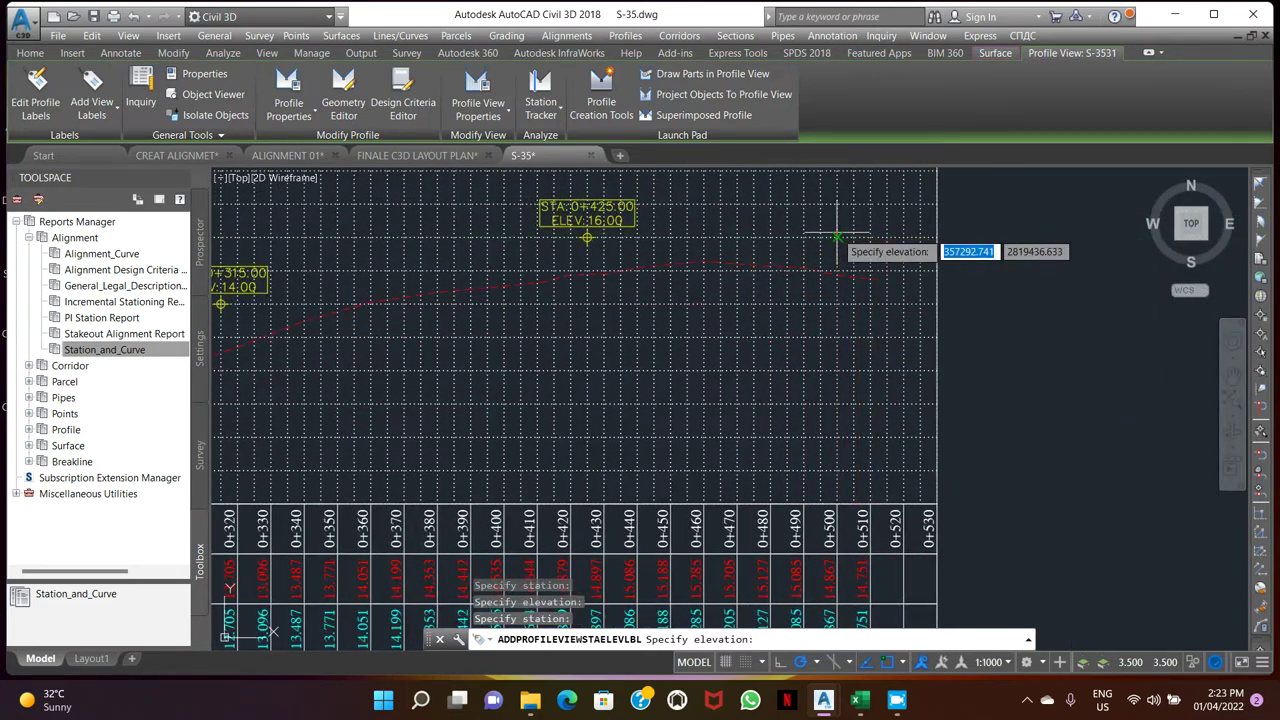
left_click(837, 237)
key("Escape")
key("Escape")
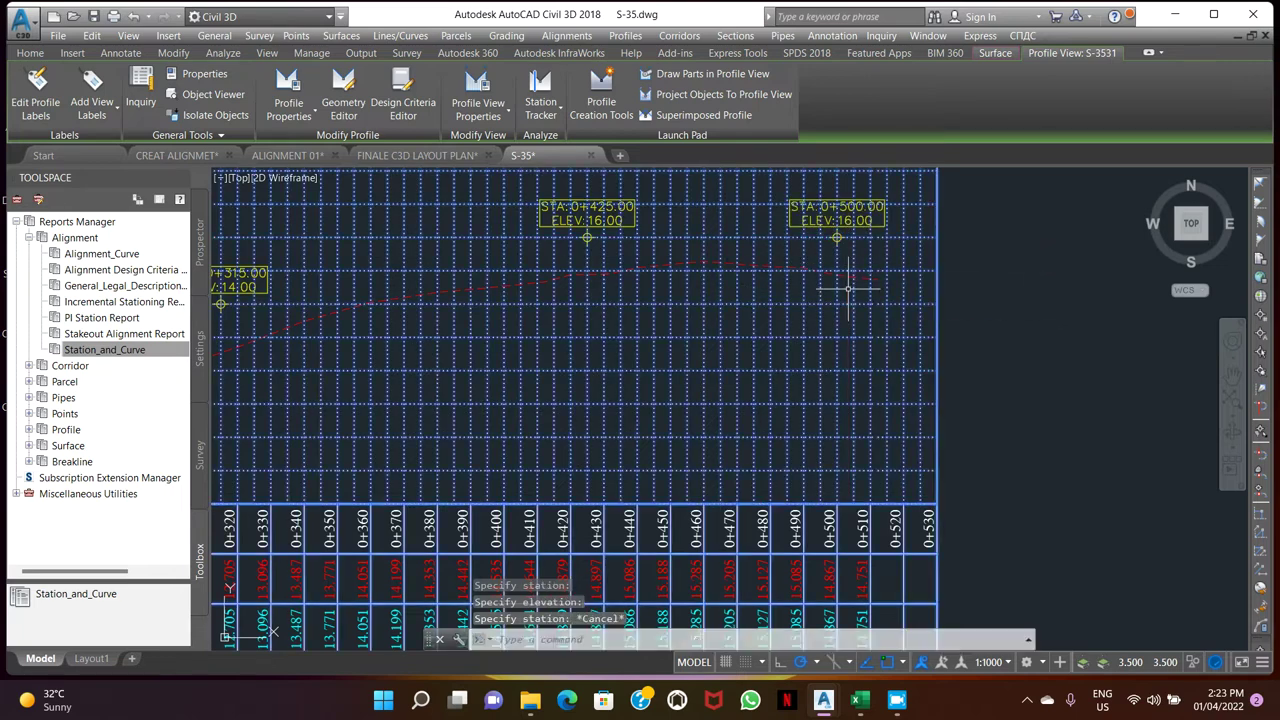
- Add a station elevation label to the S-35 profile view at station 0+250.00, elevation 12.50, and end the labelling command
scroll(727, 300, "down", 5)
scroll(684, 276, "up", 5)
scroll(684, 276, "down", 3)
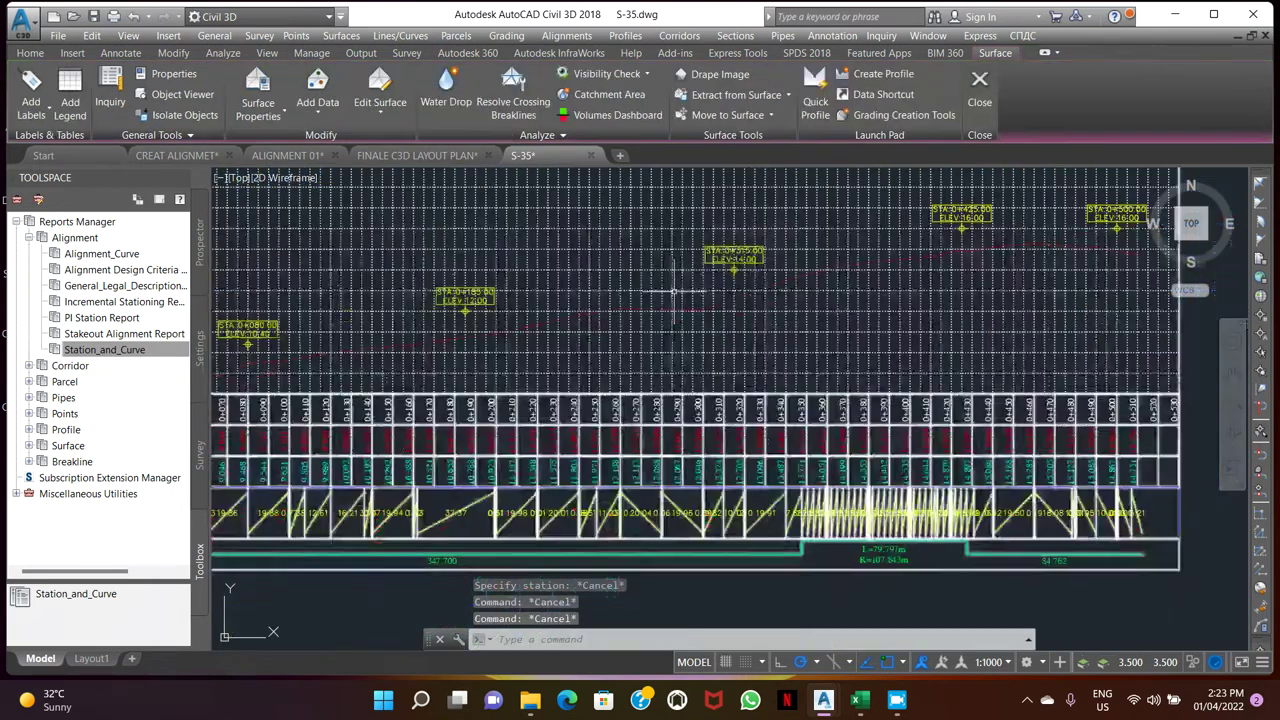
left_click(585, 249)
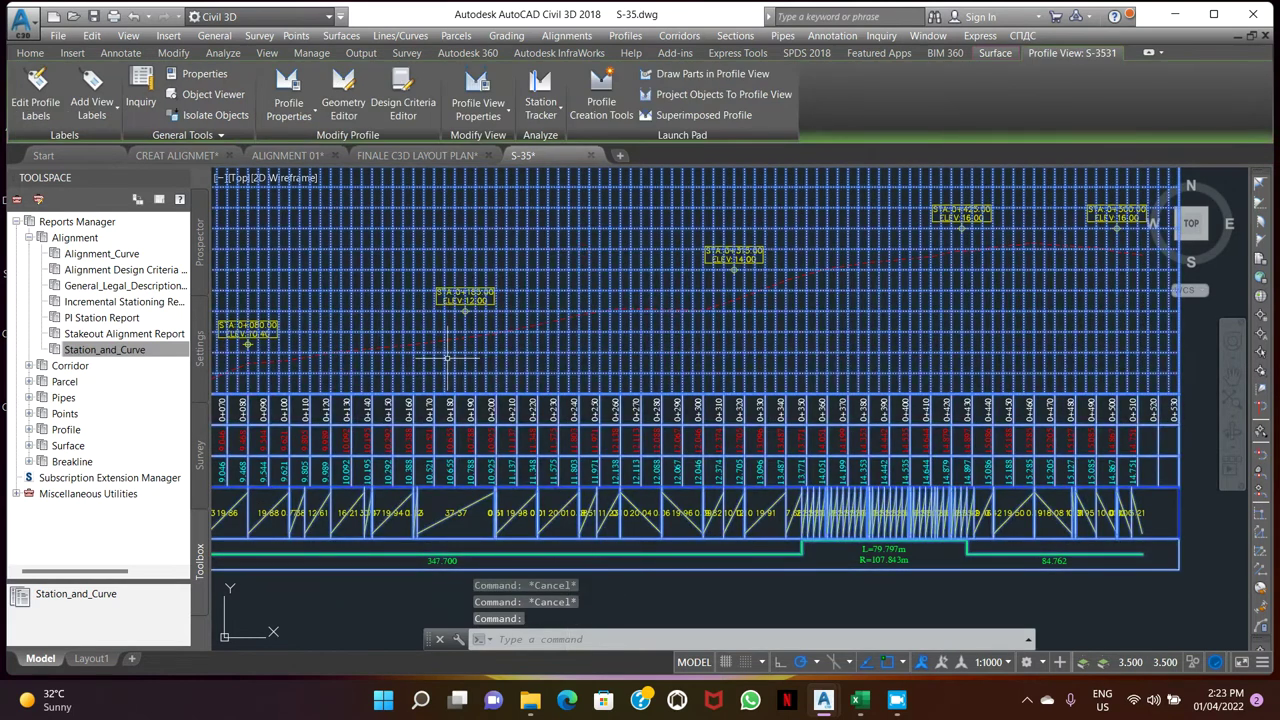
left_click(92, 104)
left_click(120, 164)
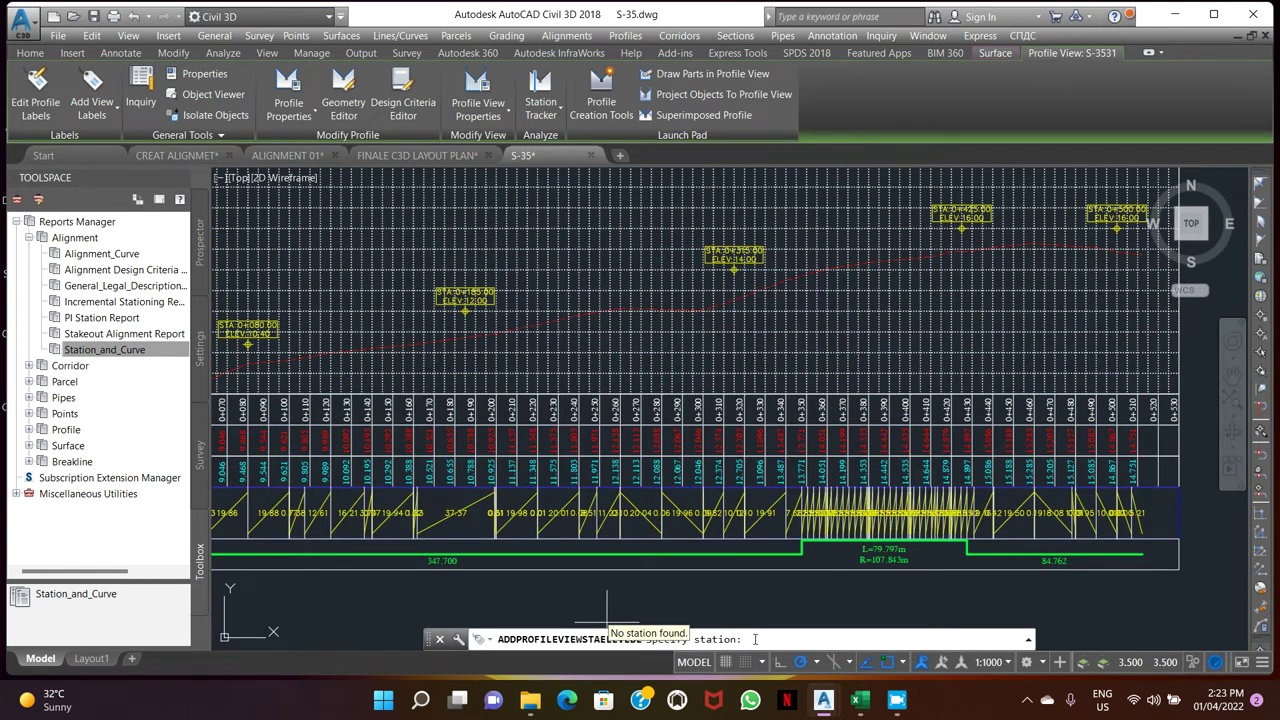
scroll(597, 395, "up", 2)
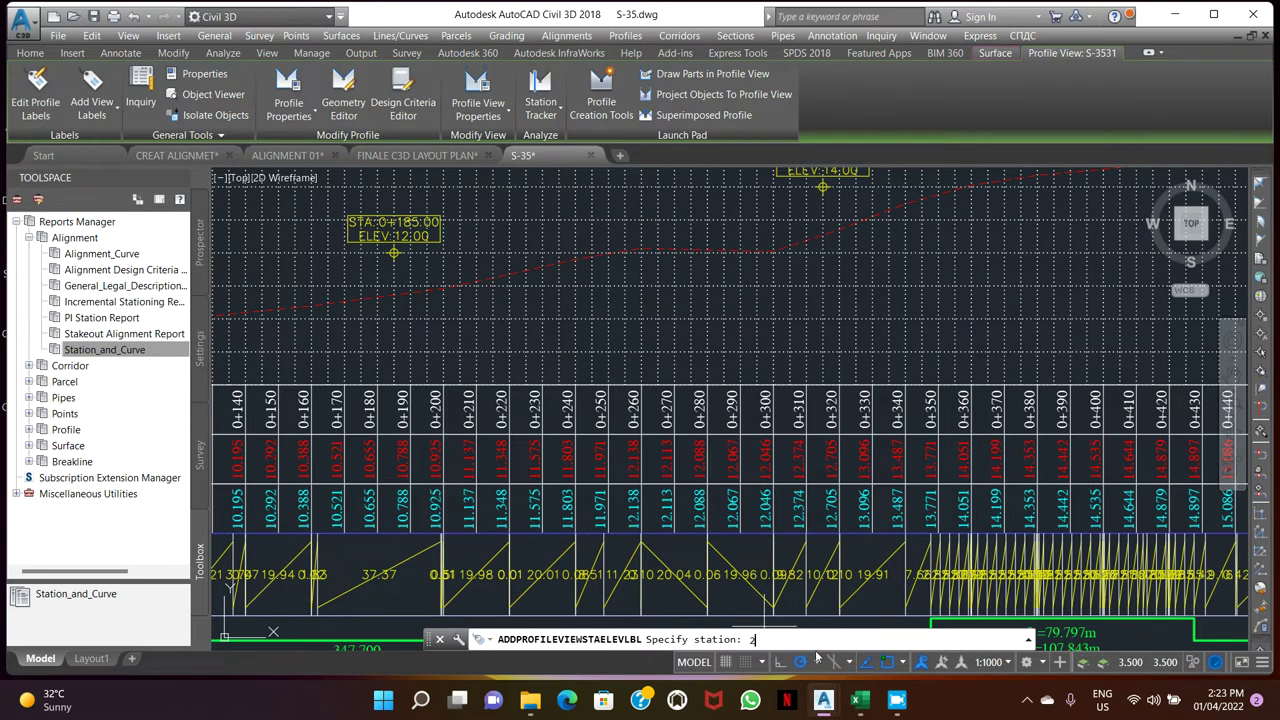
key("Return")
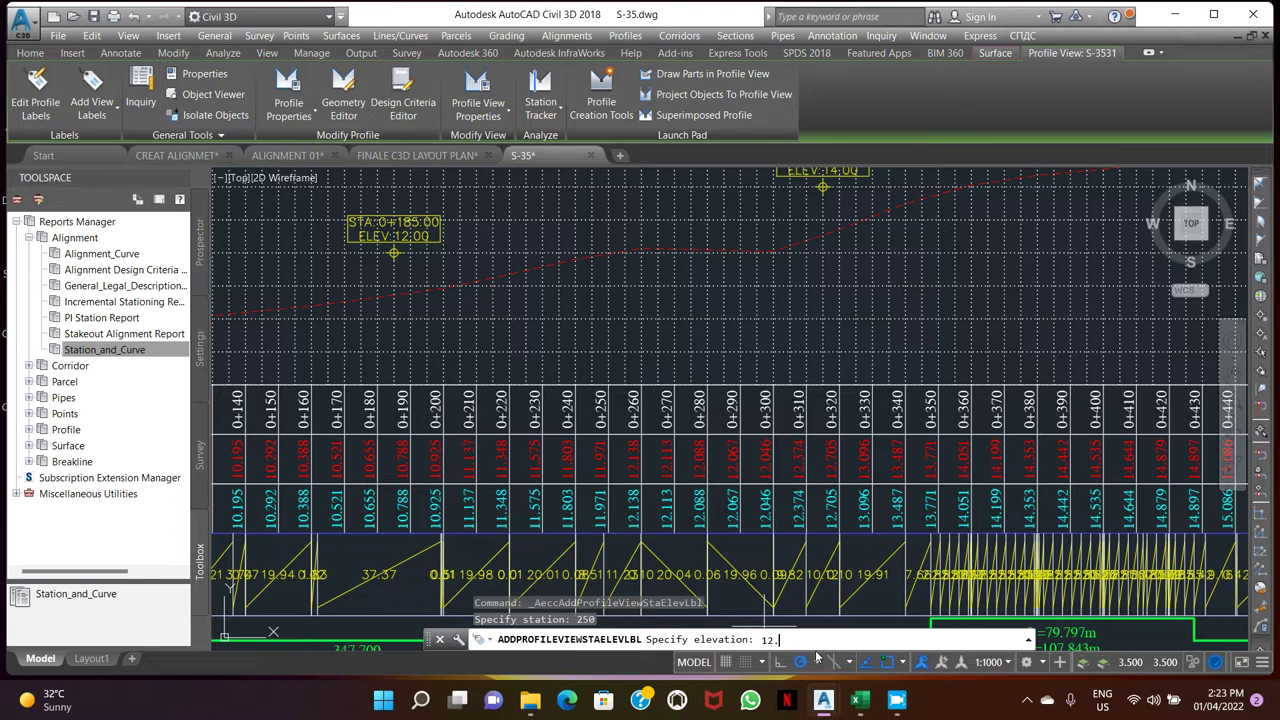
key("Return")
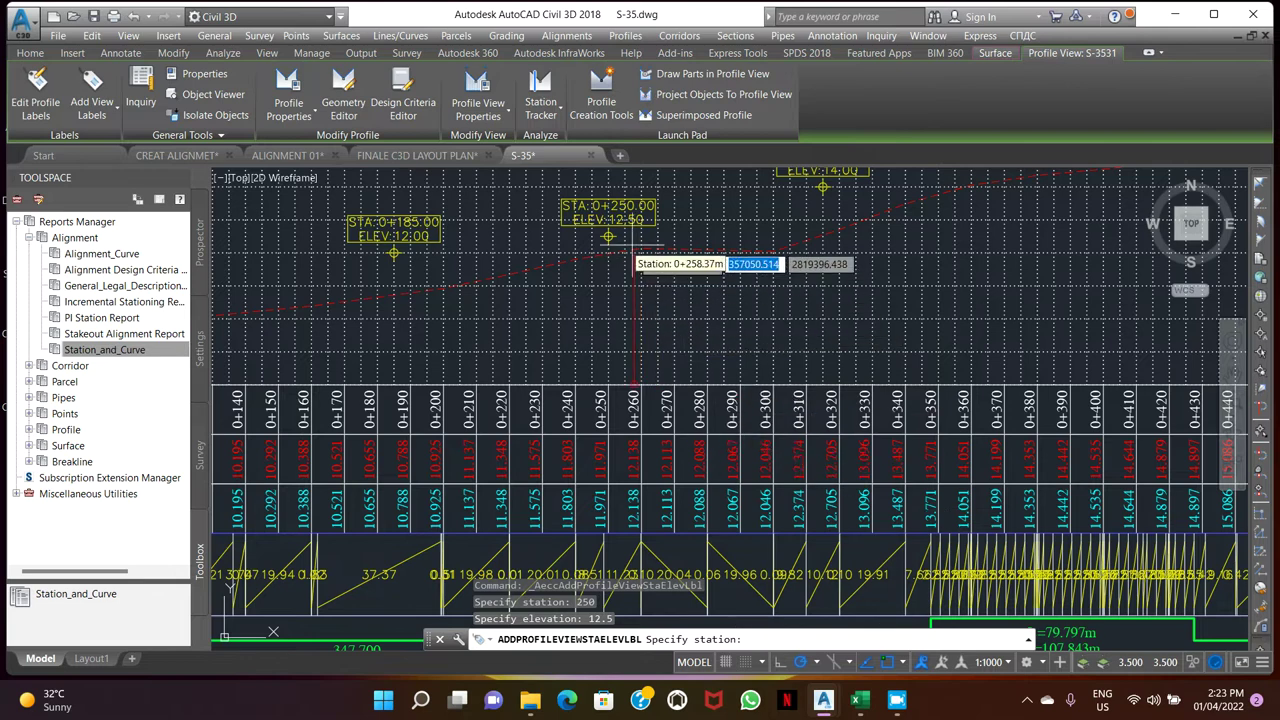
key("Escape")
- Start a polyline at the station 0+000.00 label marker and run it through the markers at 0+080.00 and 0+185.00
scroll(670, 262, "down", 5)
scroll(655, 278, "up", 4)
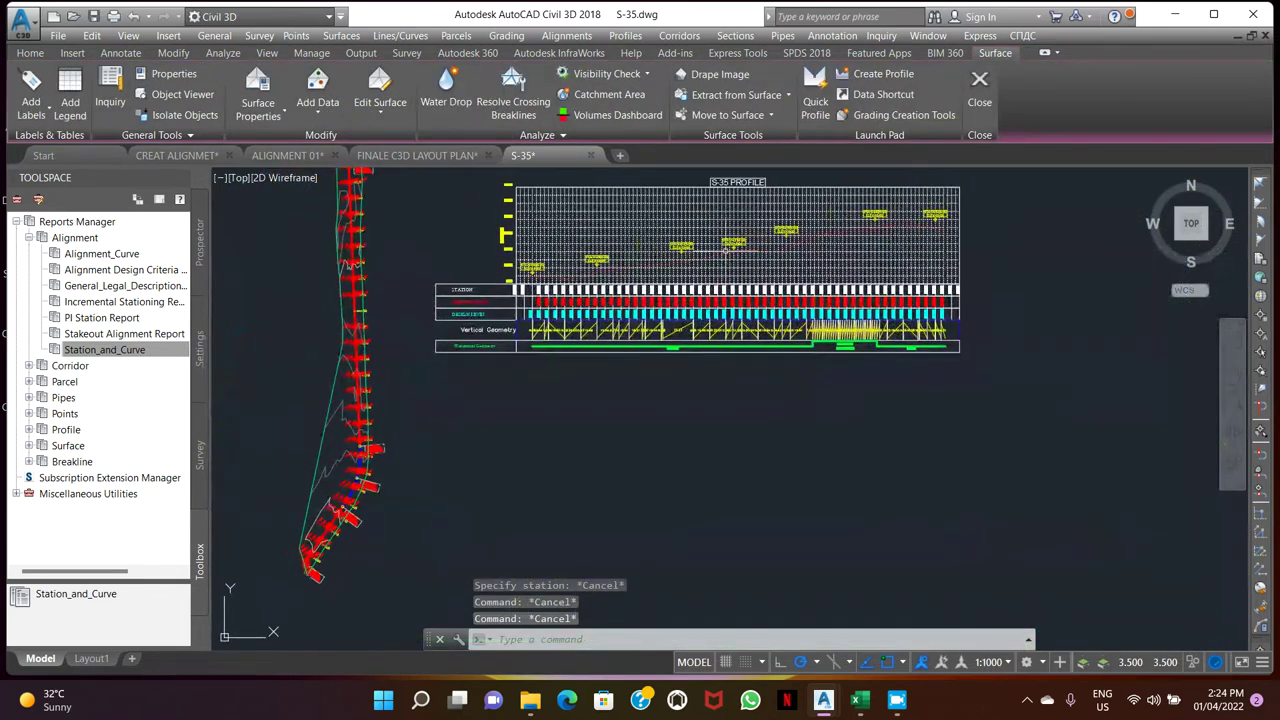
middle_click_drag(652, 283, 722, 268)
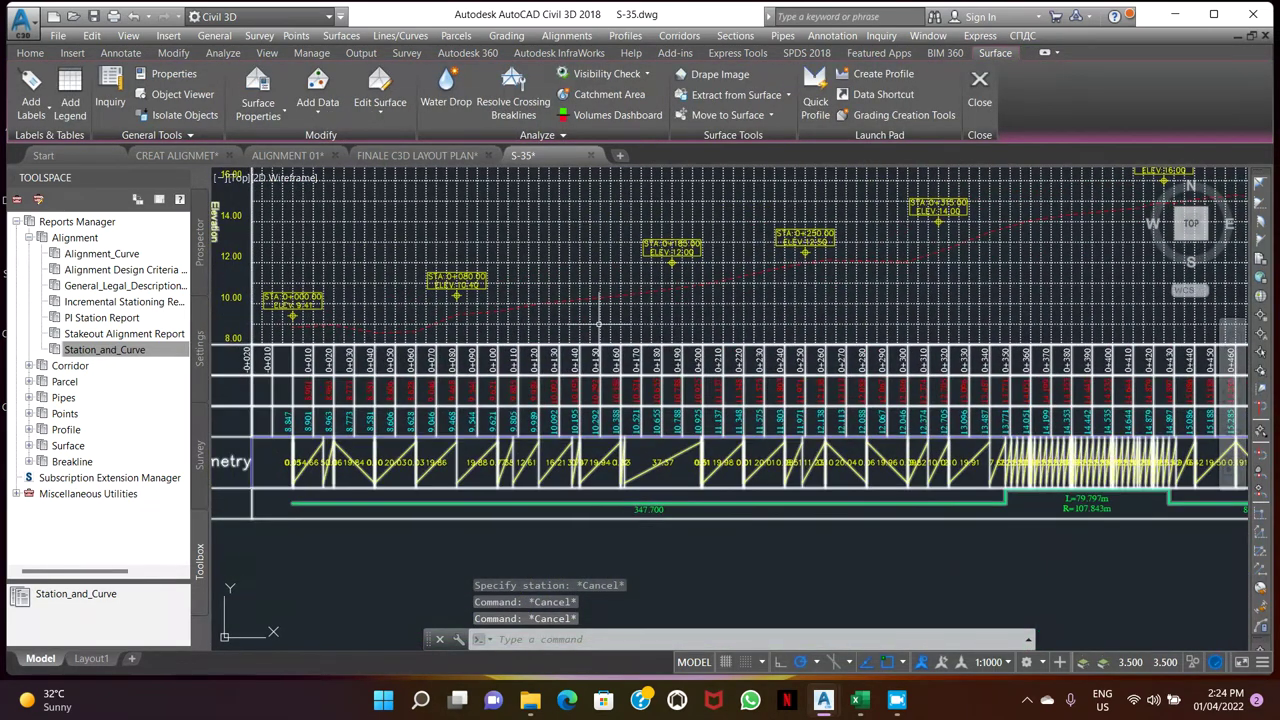
type("PL")
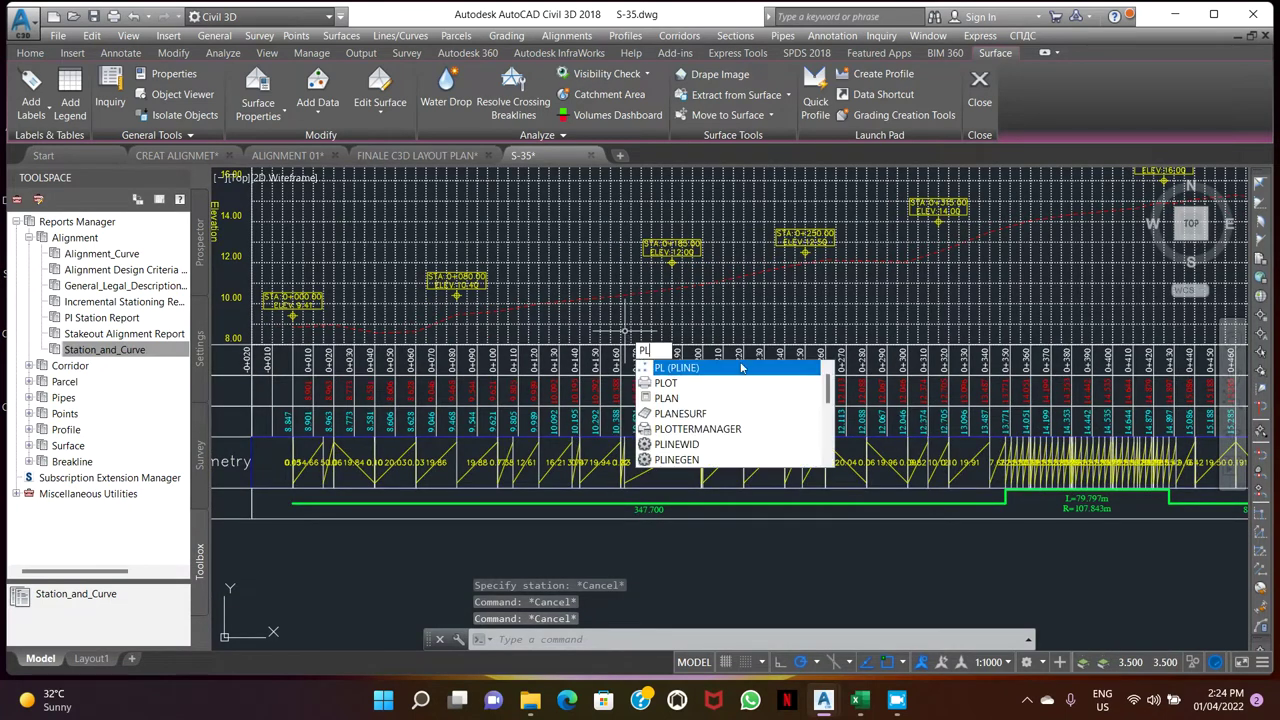
left_click(709, 368)
scroll(285, 320, "up", 8)
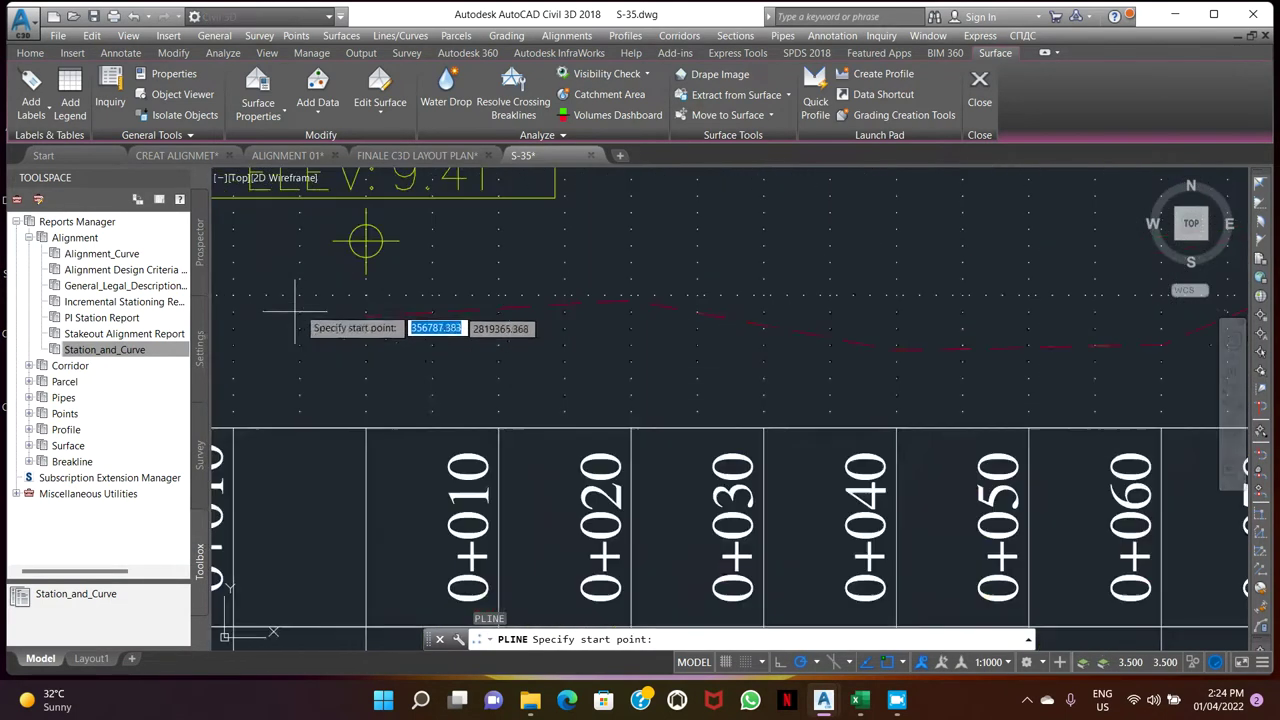
left_click(366, 240)
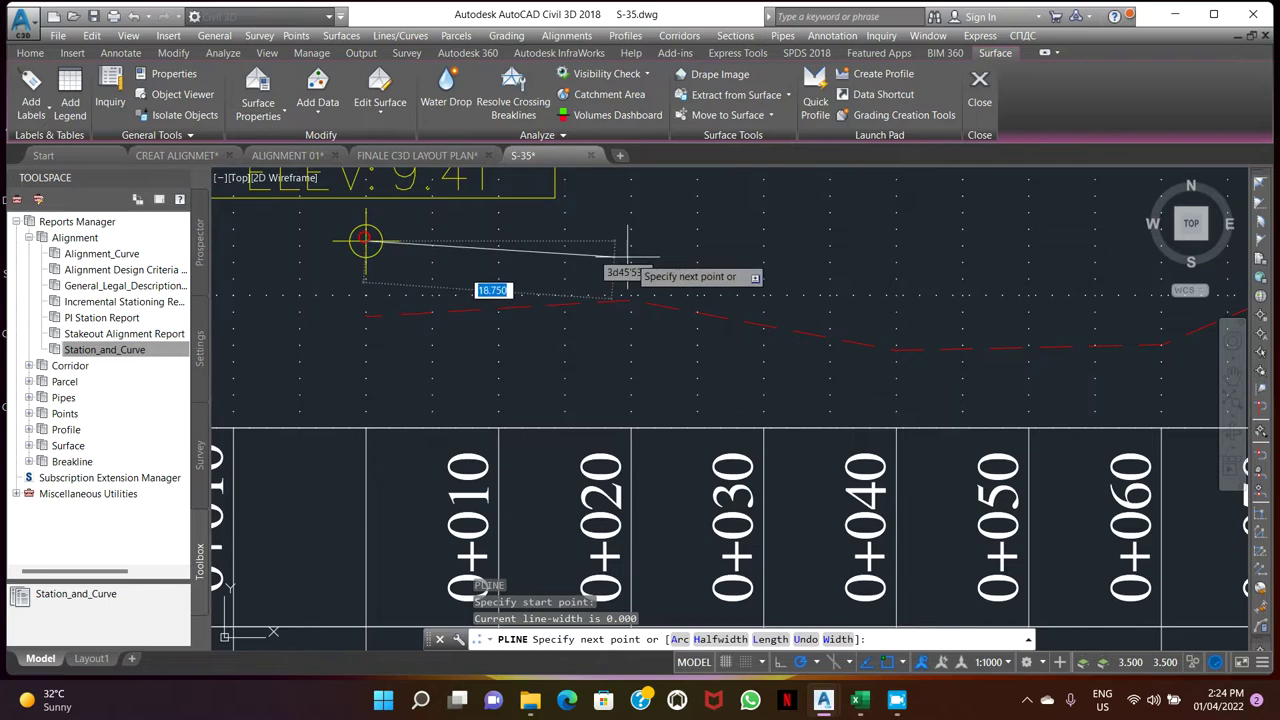
scroll(623, 251, "down", 5)
scroll(600, 270, "up", 5)
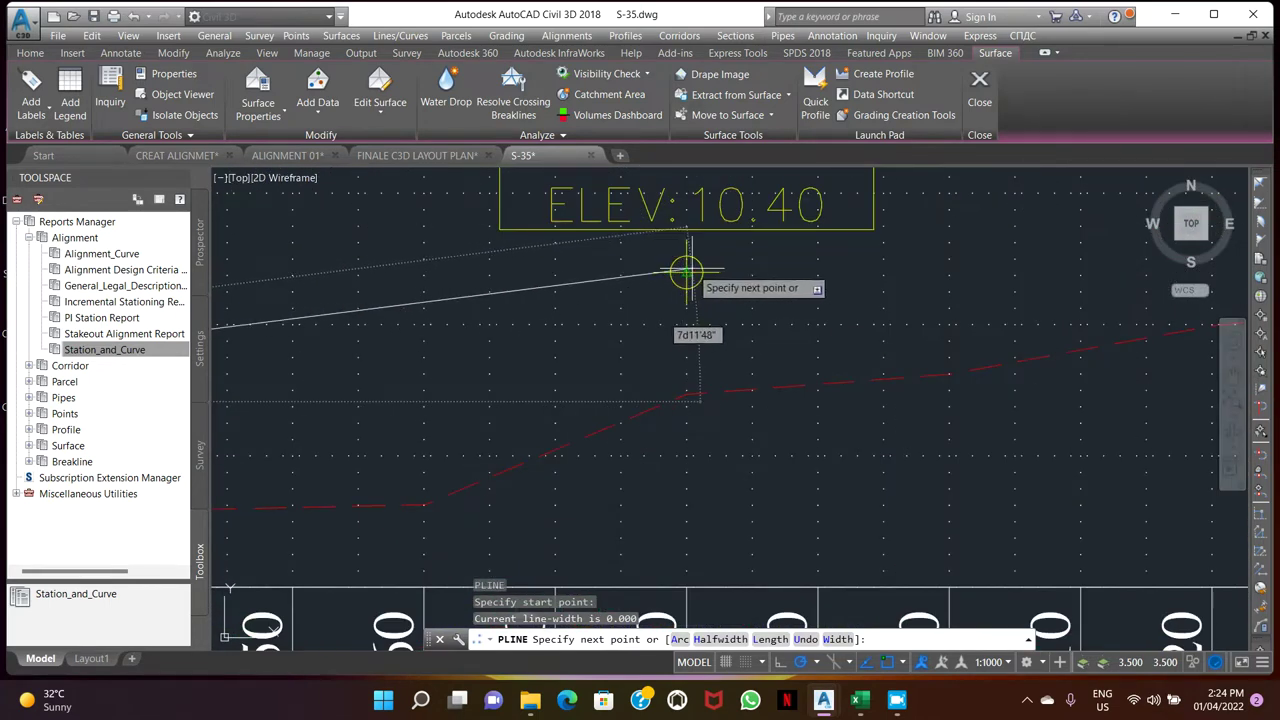
left_click(686, 270)
scroll(686, 270, "down", 3)
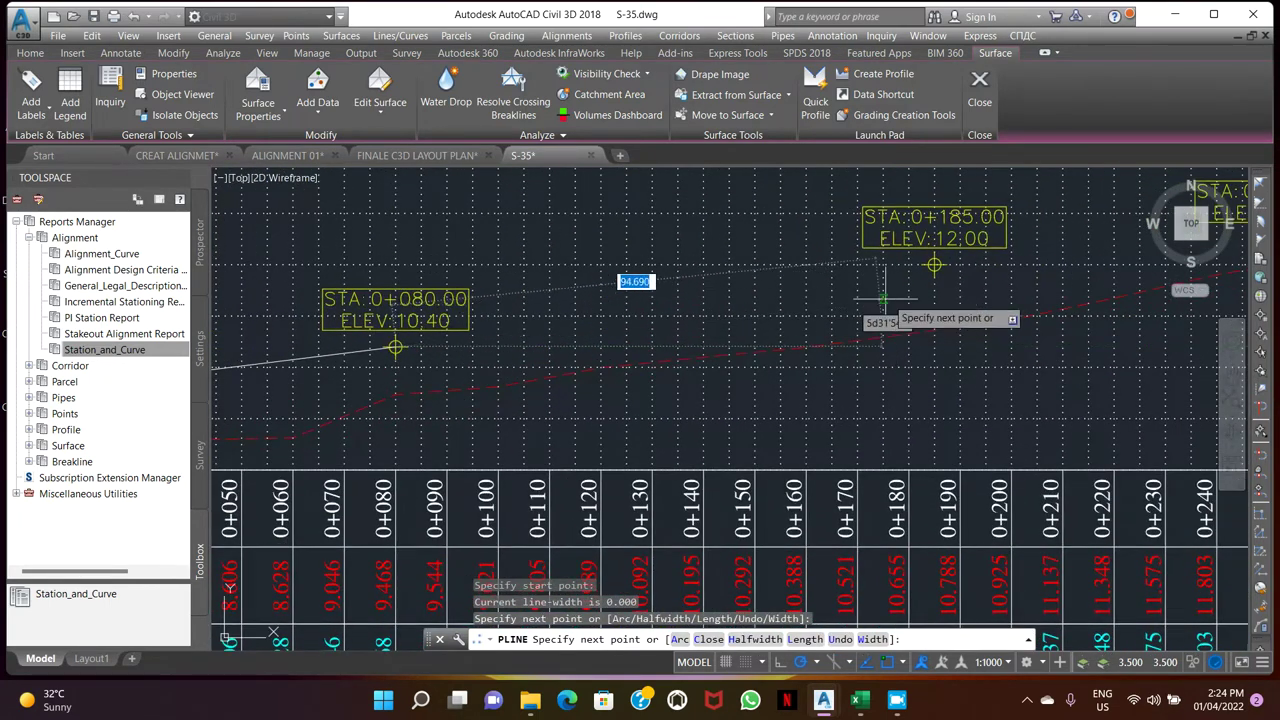
left_click(933, 265)
scroll(829, 306, "down", 4)
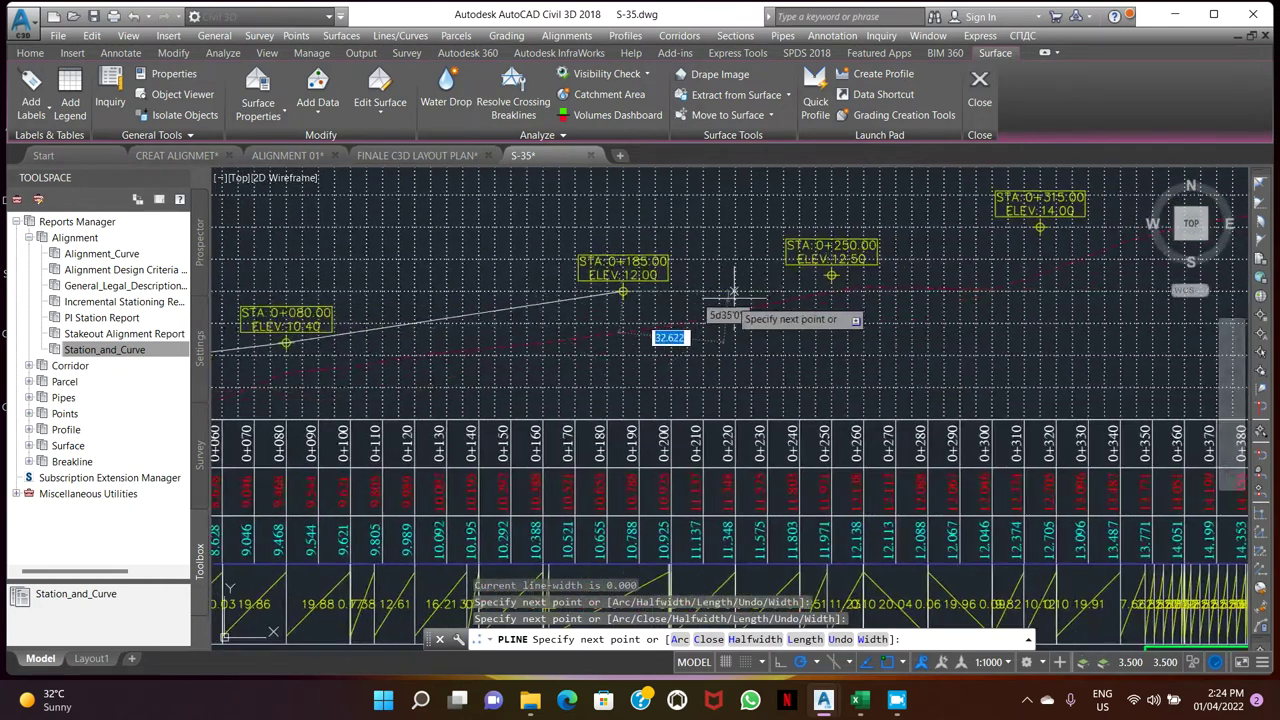
- Continue the polyline through the label markers at 0+250.00, 0+315.00 and 0+425.00, and finish it at 0+500.00
scroll(855, 270, "up", 7)
left_click(855, 270)
scroll(840, 275, "down", 5)
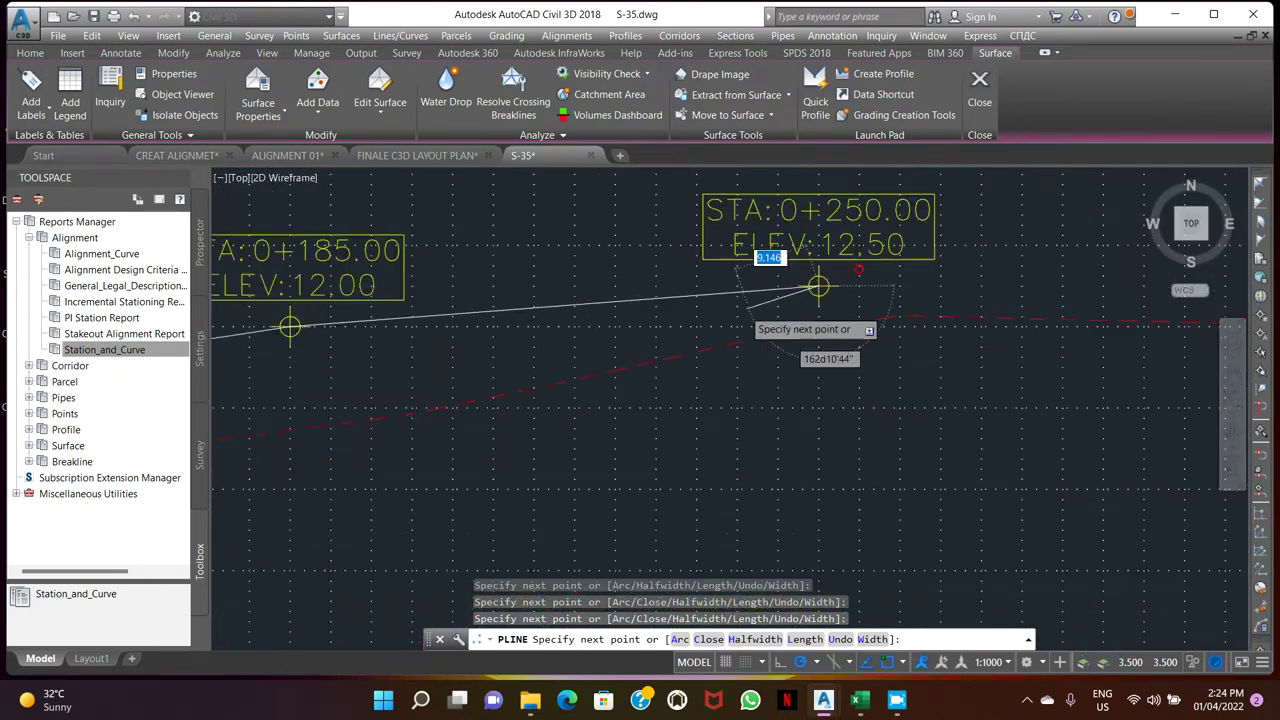
scroll(885, 282, "up", 7)
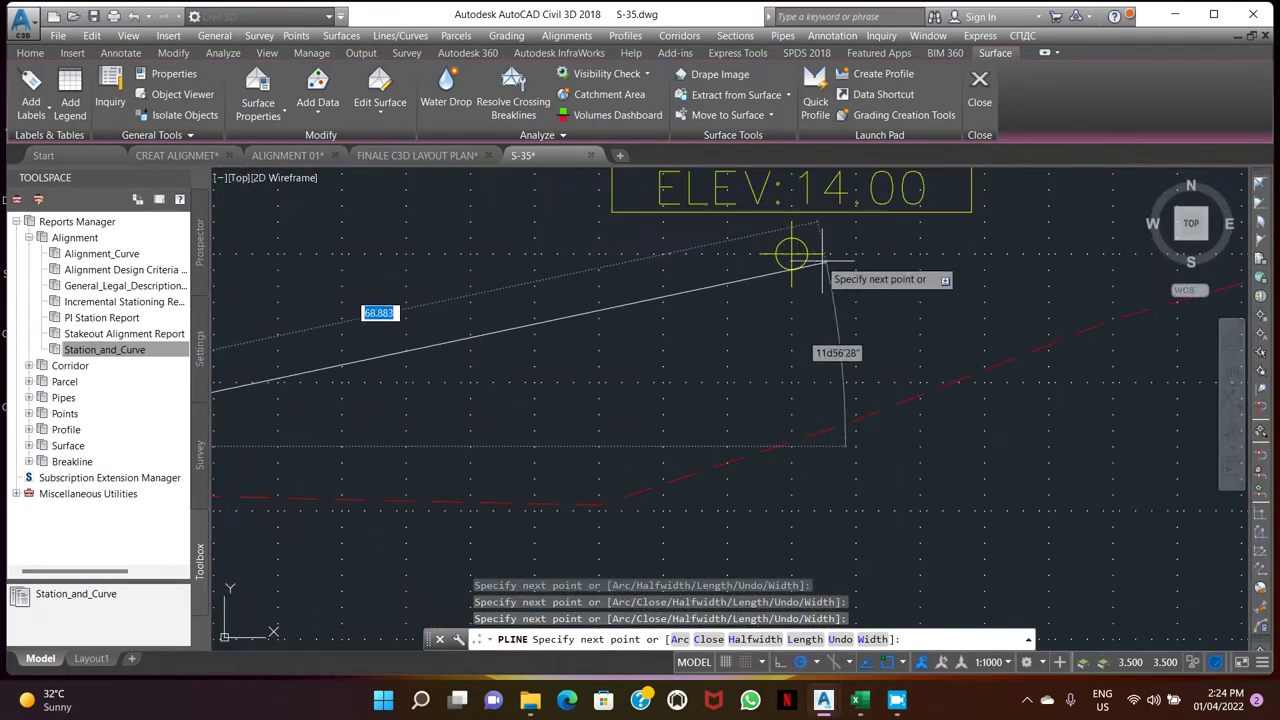
left_click(790, 255)
scroll(760, 262, "down", 5)
scroll(1010, 230, "up", 7)
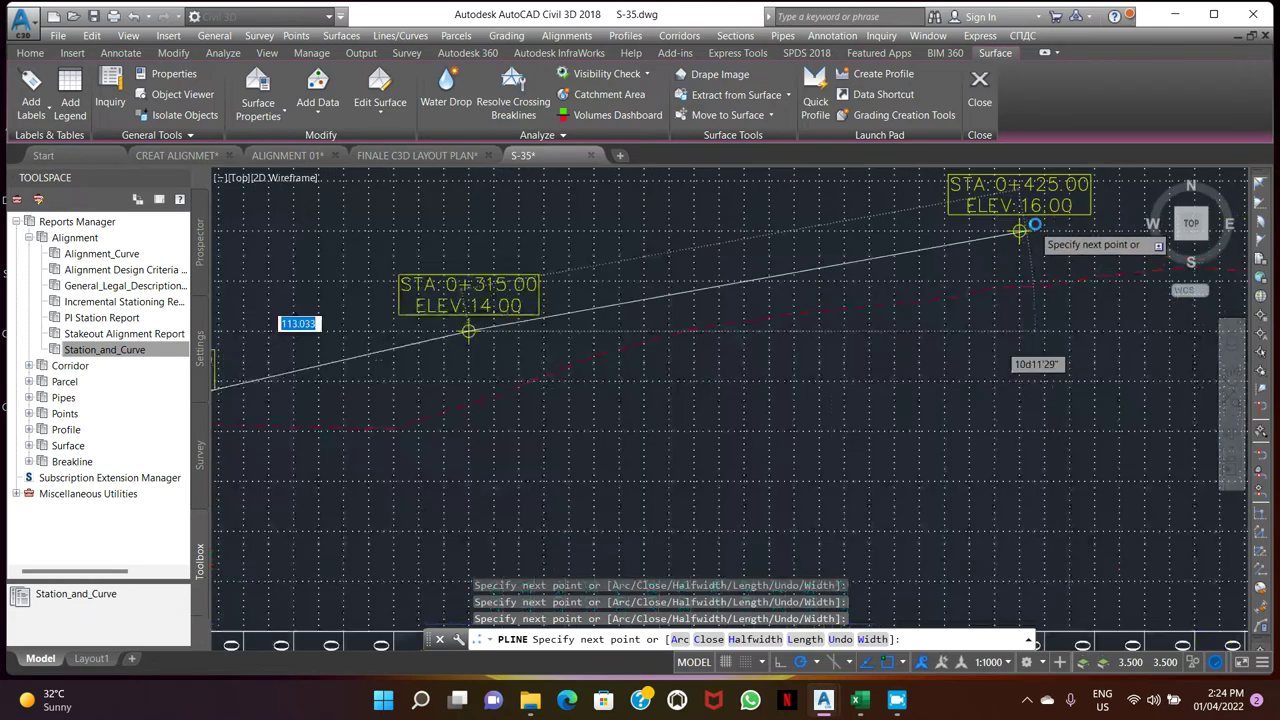
left_click(995, 240)
scroll(960, 242, "down", 5)
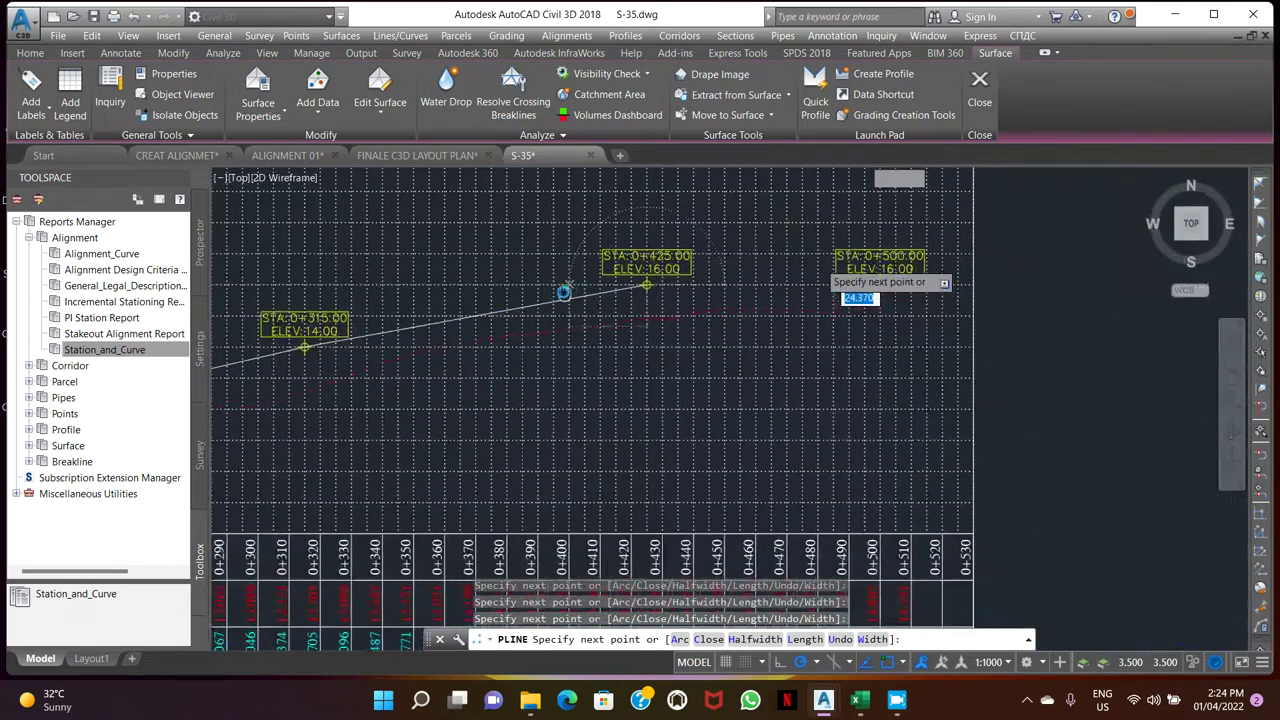
scroll(850, 295, "up", 7)
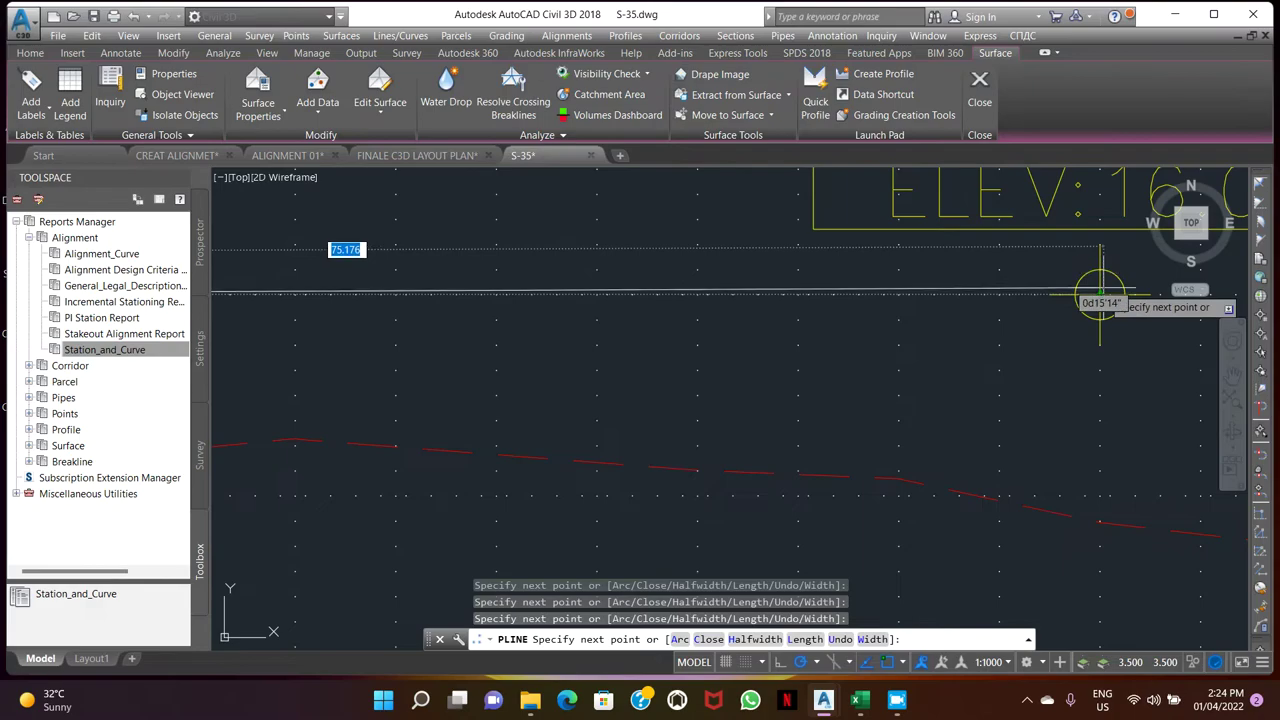
key("Return")
scroll(986, 329, "down", 5)
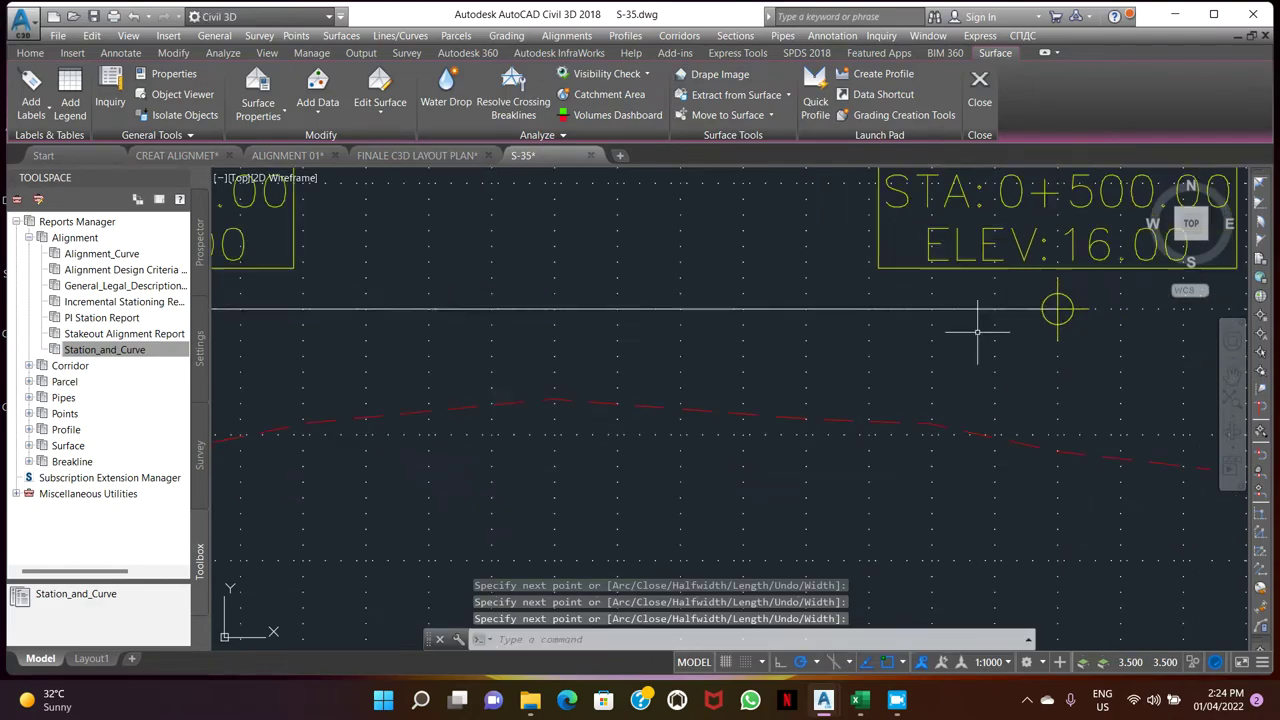
- Examine the polyline through the label markers against the red ground line along the S-35 profile
middle_click_drag(680, 342, 880, 303)
scroll(726, 349, "down", 5)
scroll(723, 357, "up", 4)
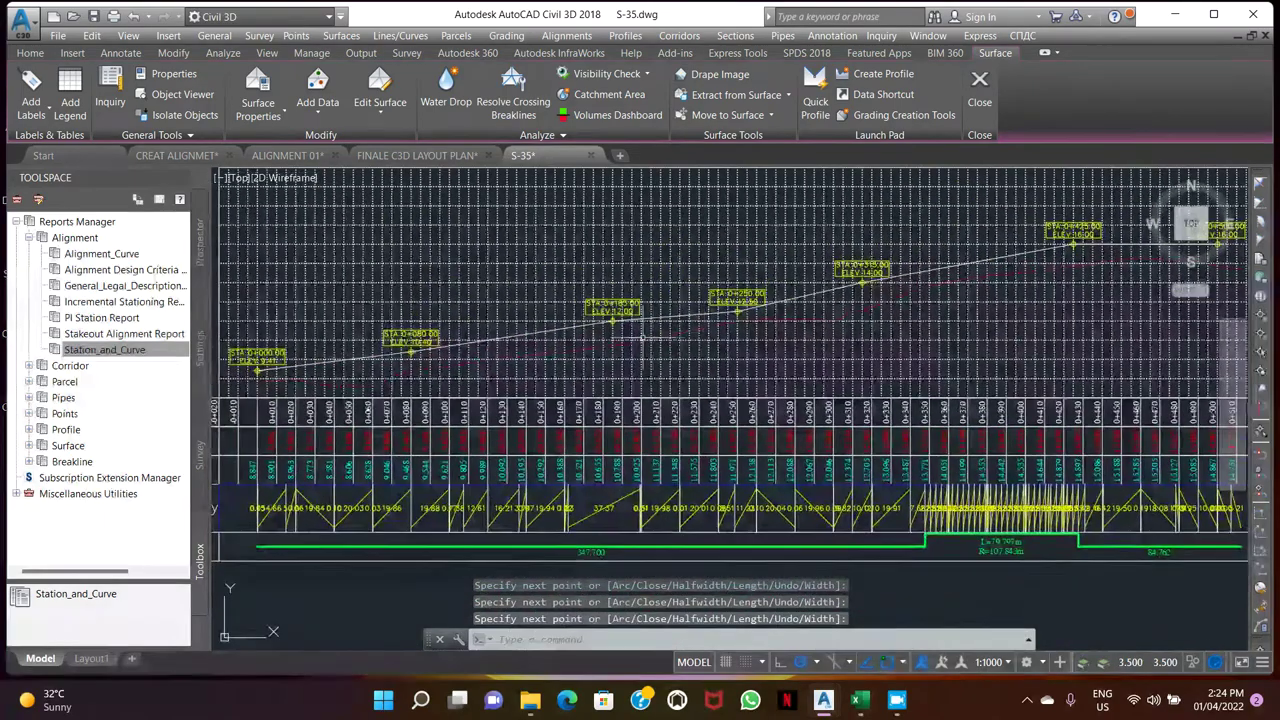
scroll(691, 294, "up", 6)
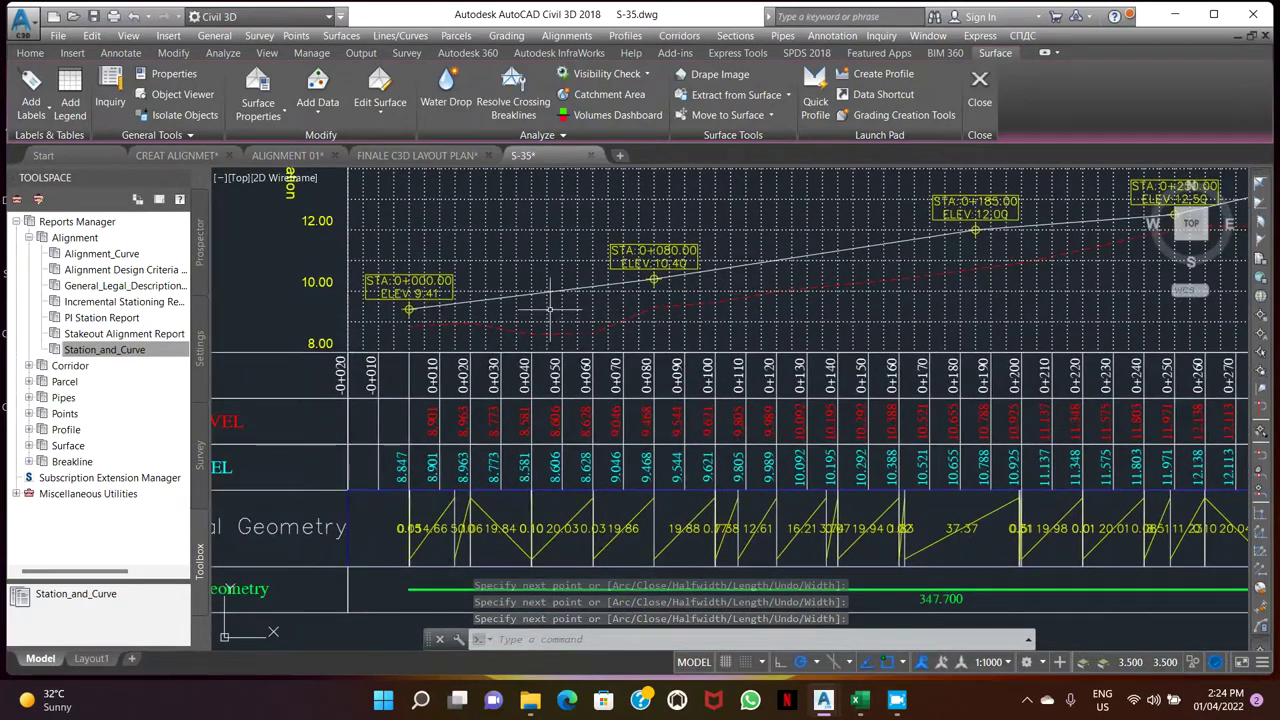
scroll(550, 298, "down", 5)
scroll(655, 296, "up", 5)
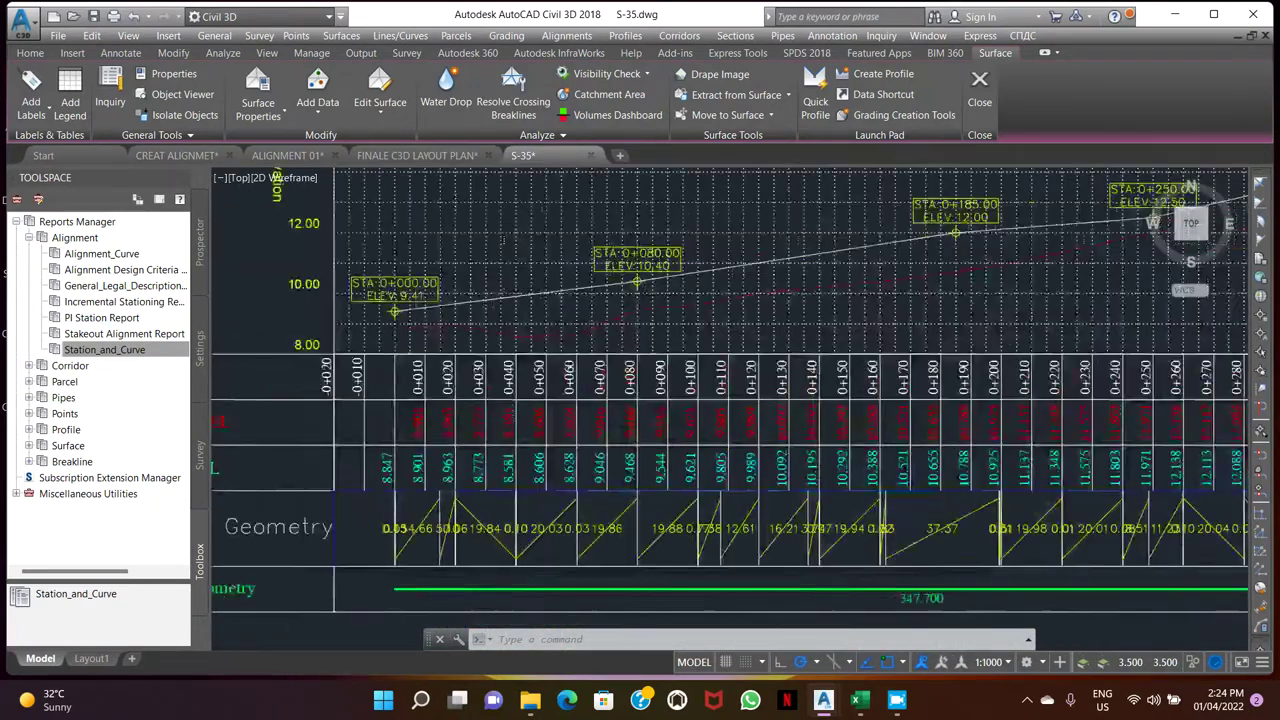
scroll(660, 297, "down", 4)
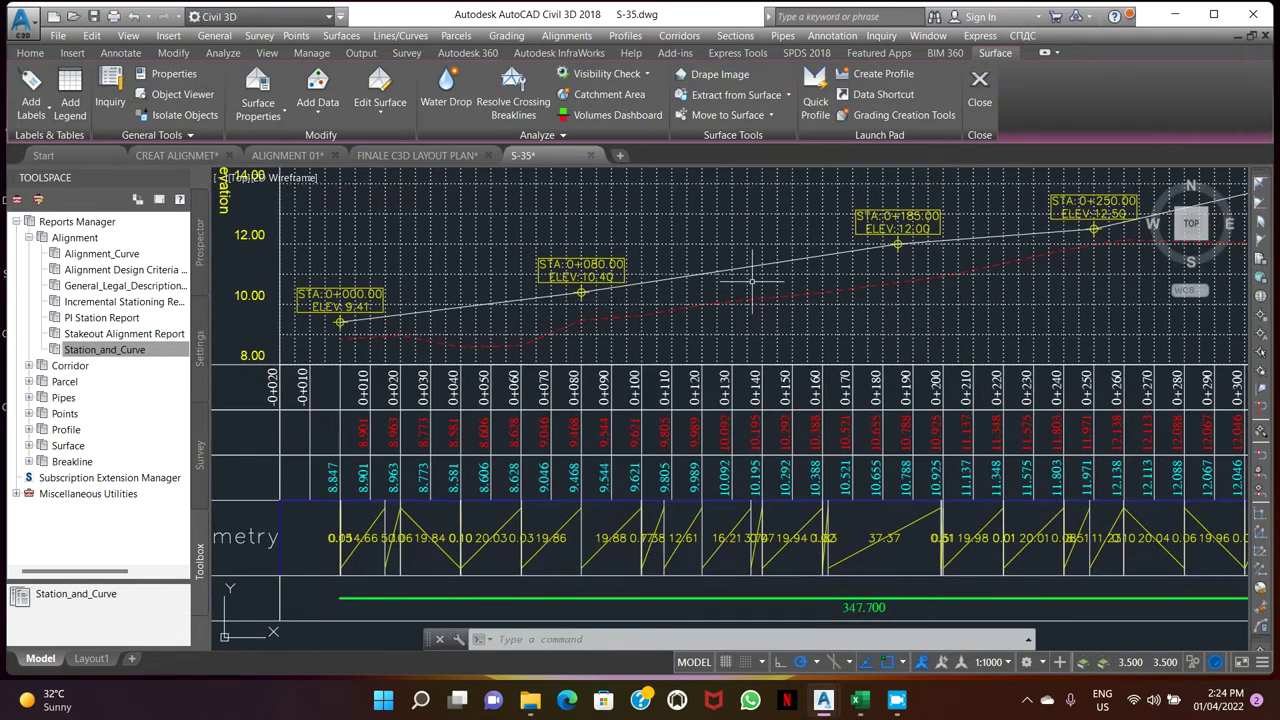
middle_click_drag(752, 282, 690, 282)
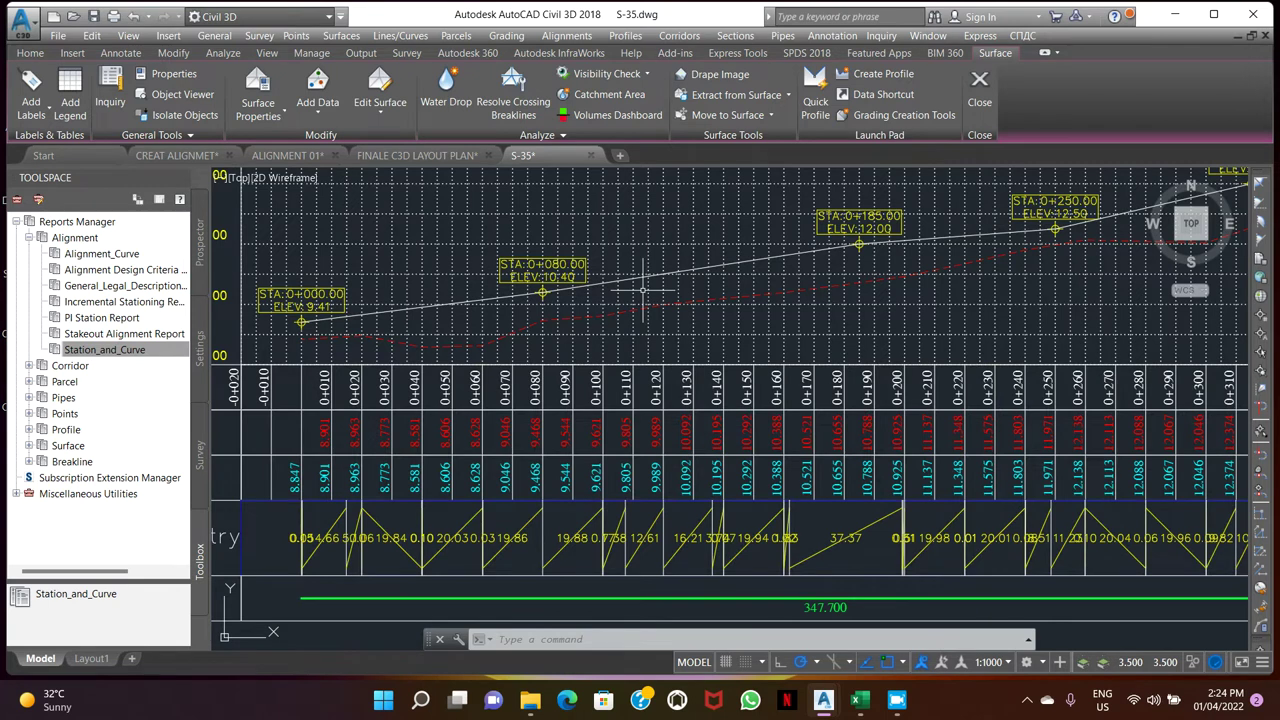
- Offset the polyline through the label markers by 3.00 towards the ground line below it
key("Return")
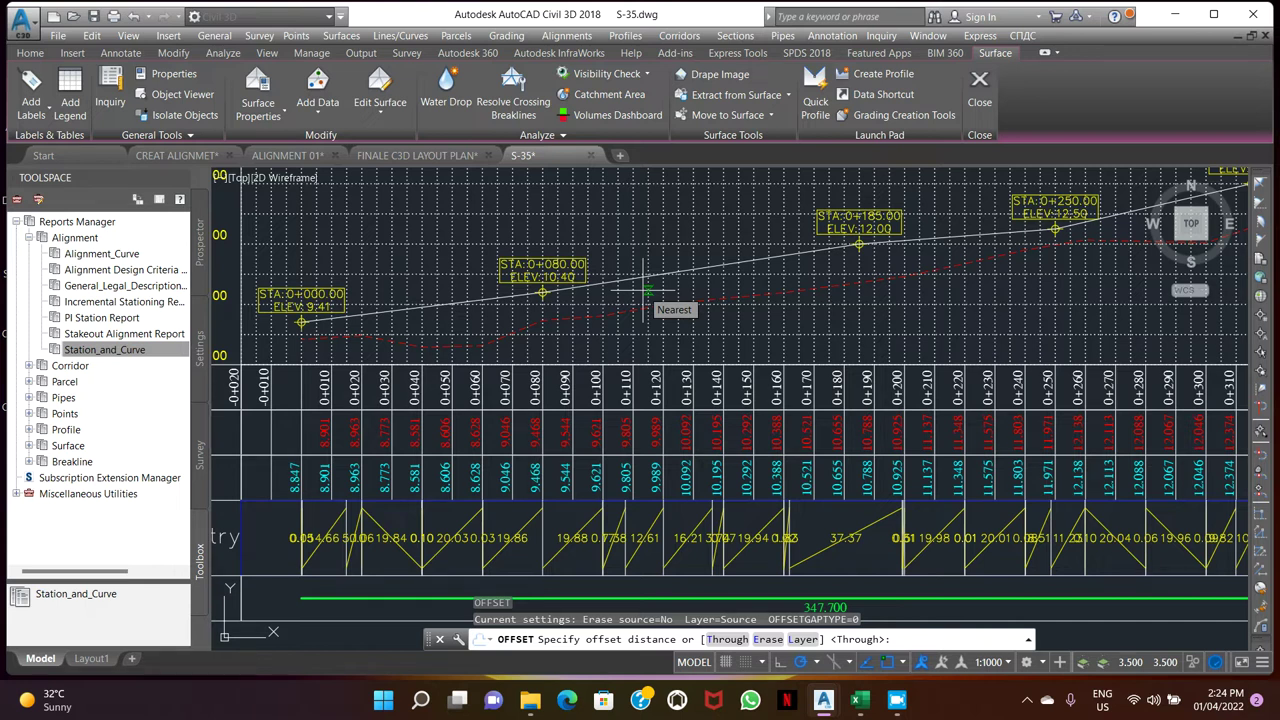
type("3")
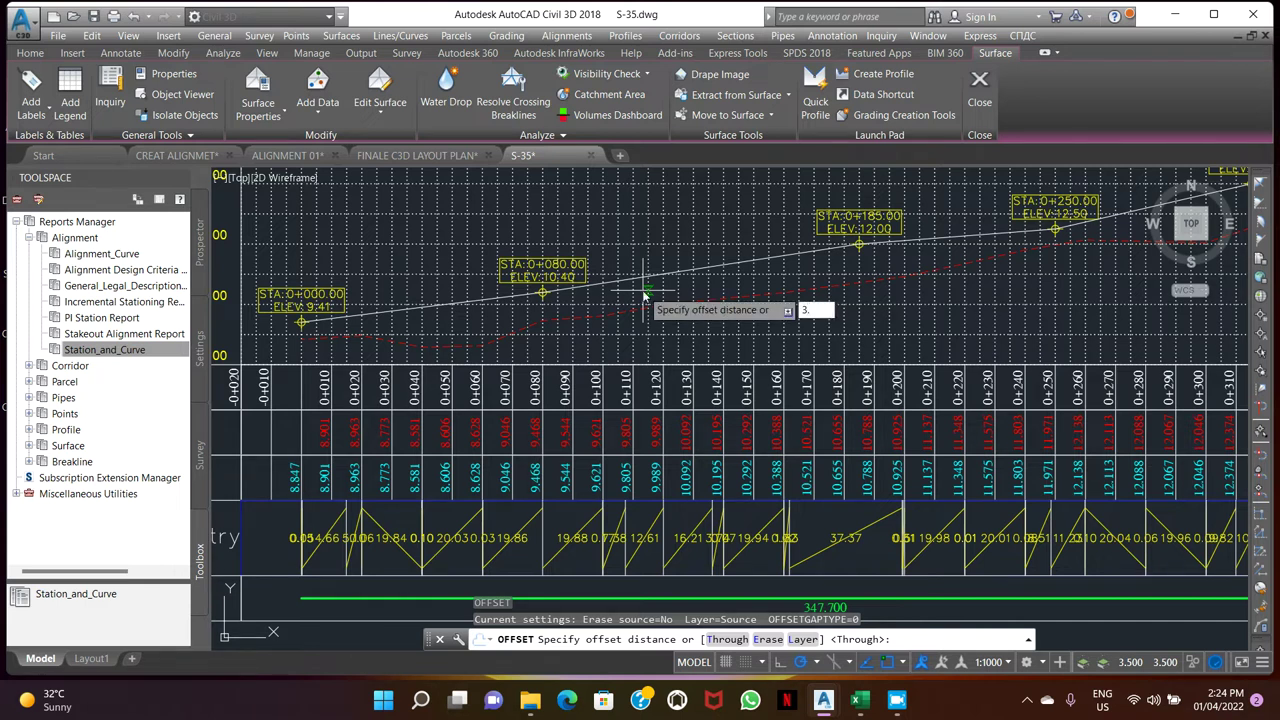
key("Return")
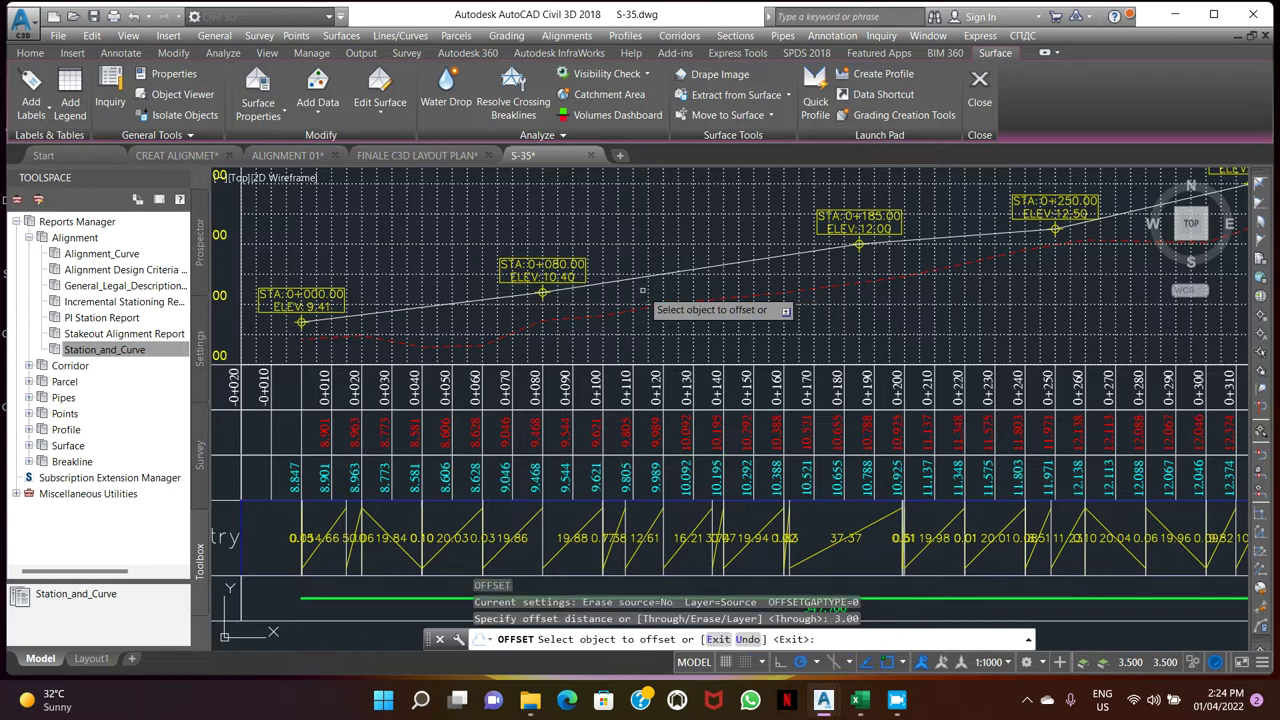
scroll(643, 290, "up", 4)
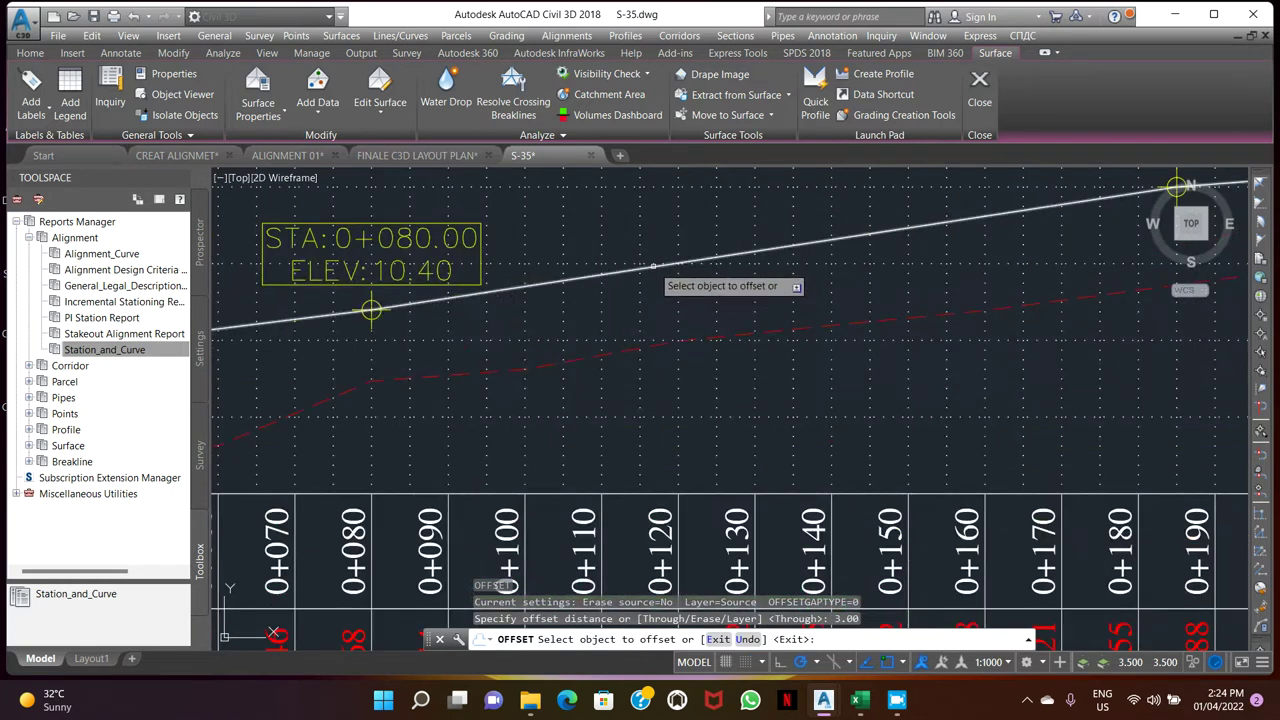
left_click(655, 269)
left_click(670, 340)
key("Escape")
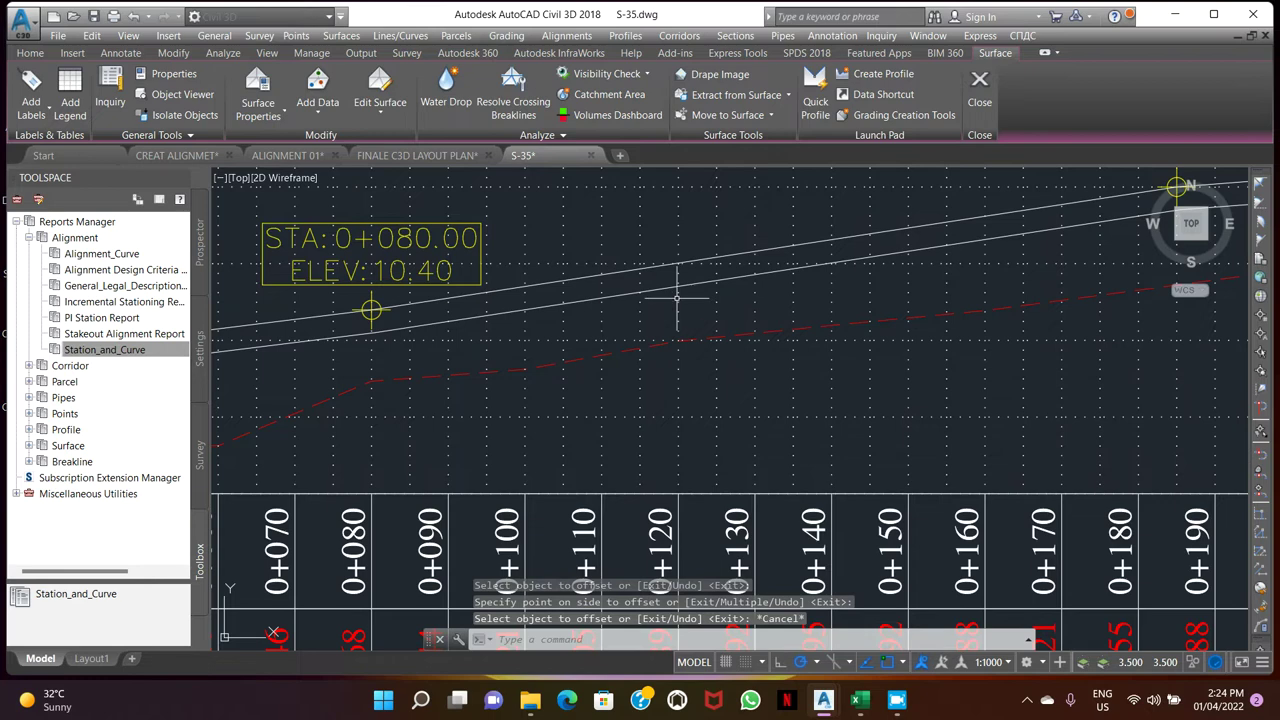
- Check the spacing between the two parallel design lines and the ground line near the start of the profile
scroll(632, 288, "down", 3)
middle_click_drag(632, 288, 773, 298)
scroll(622, 313, "up", 4)
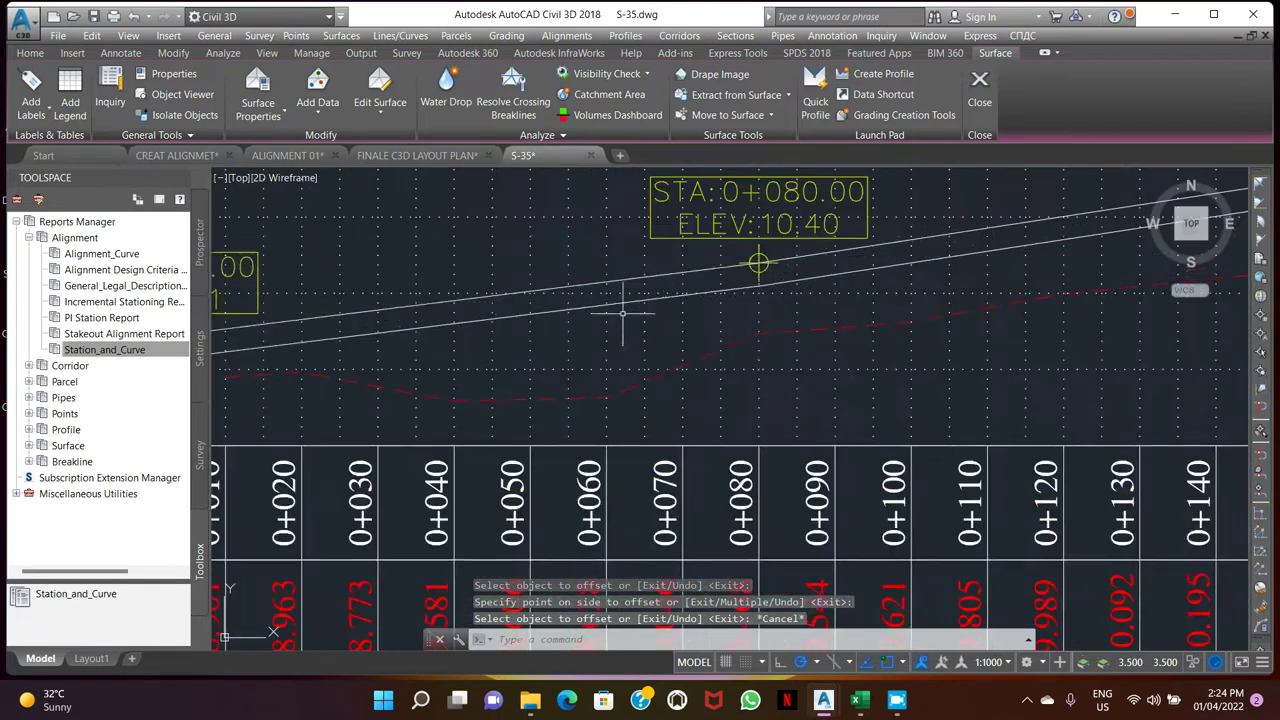
scroll(698, 310, "down", 5)
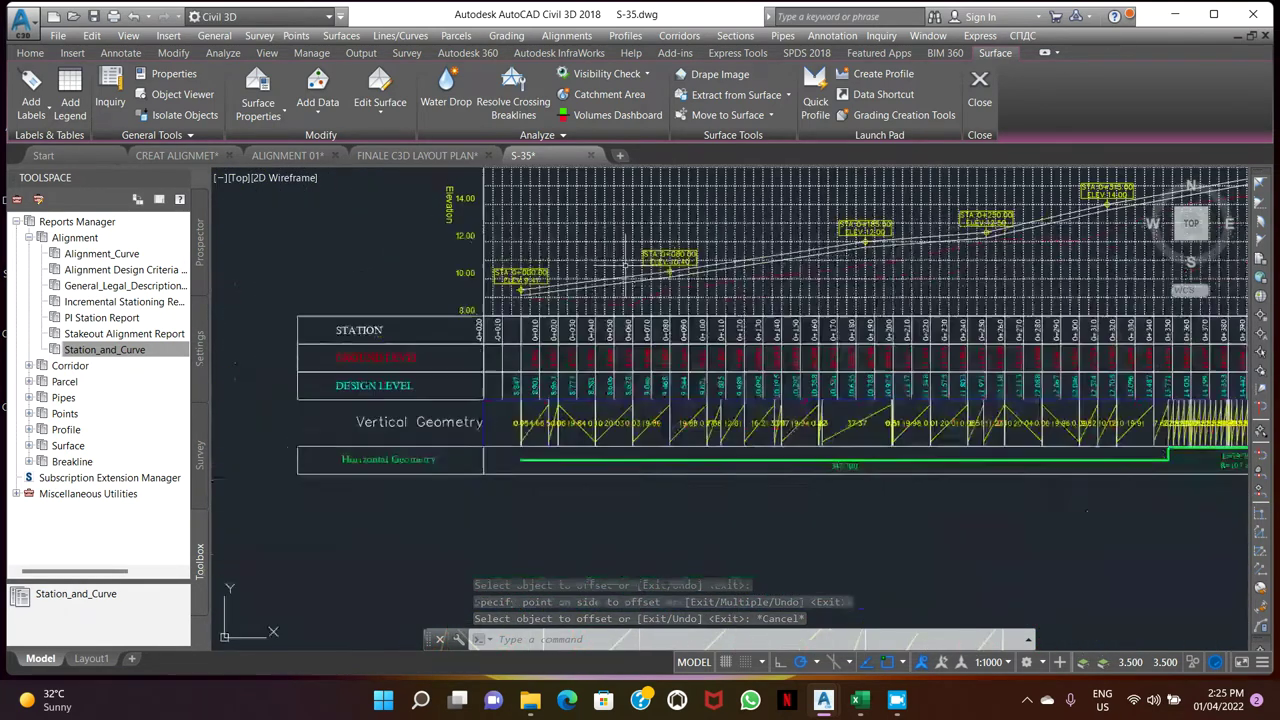
scroll(580, 323, "up", 6)
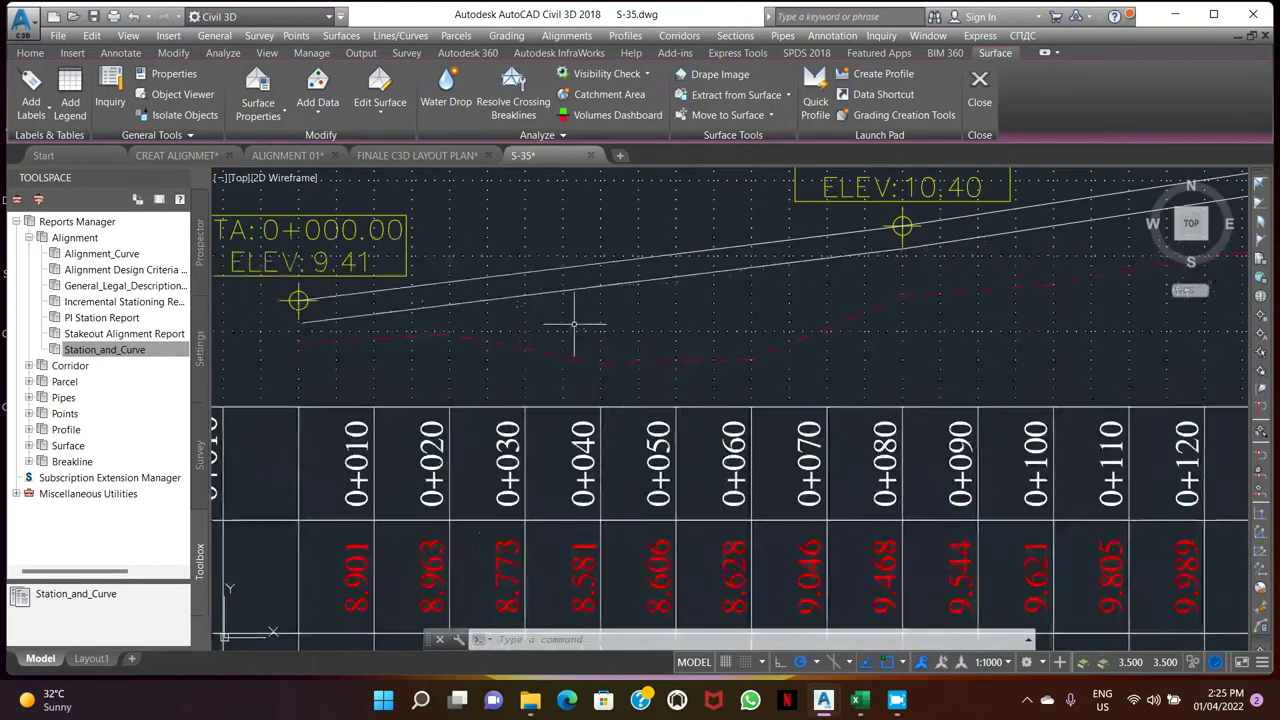
middle_click_drag(540, 313, 628, 310)
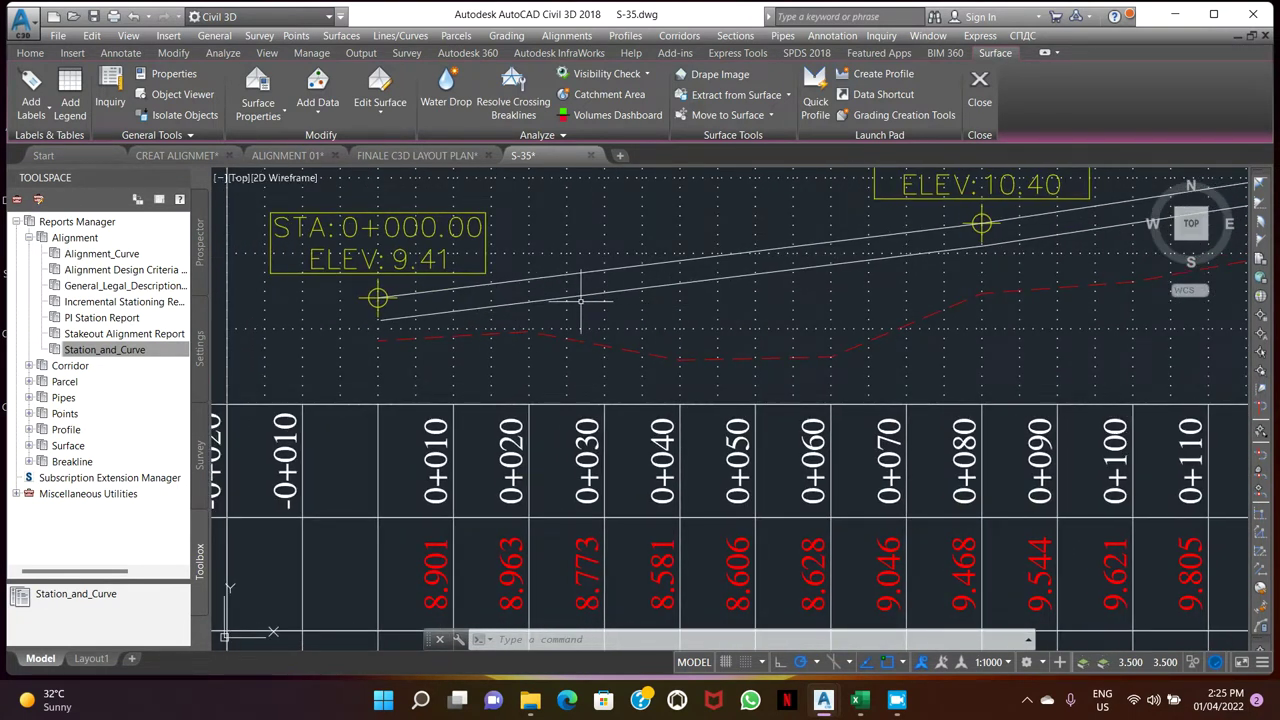
middle_click_drag(740, 295, 652, 297)
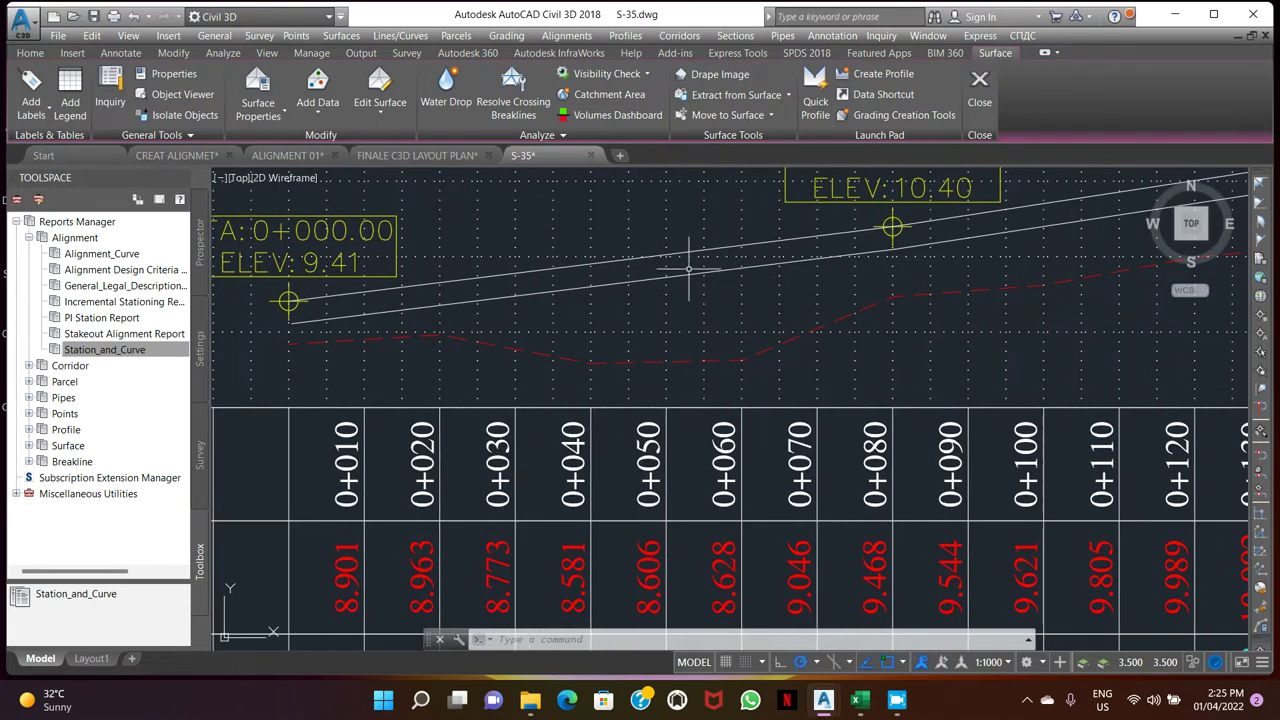
- Select the lower offset design line and examine its course against the ground line from 0+000 to 0+500
left_click(507, 300)
scroll(507, 300, "down", 5)
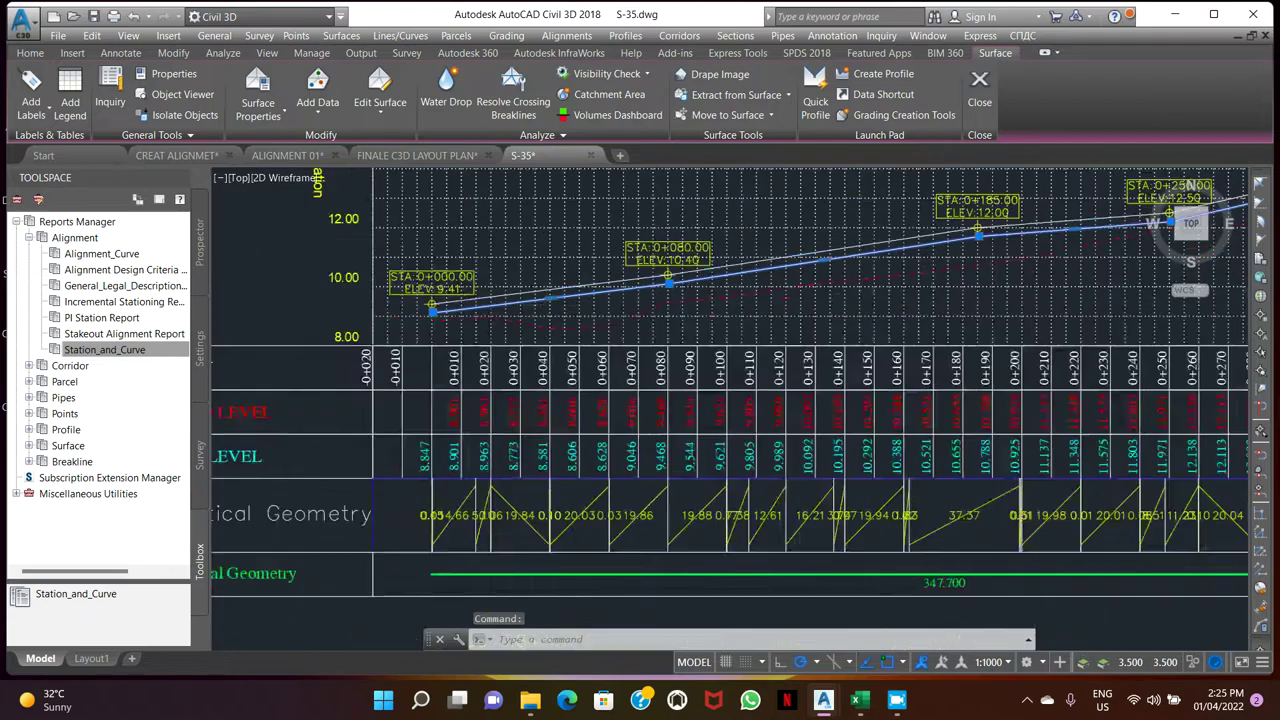
scroll(728, 281, "up", 5)
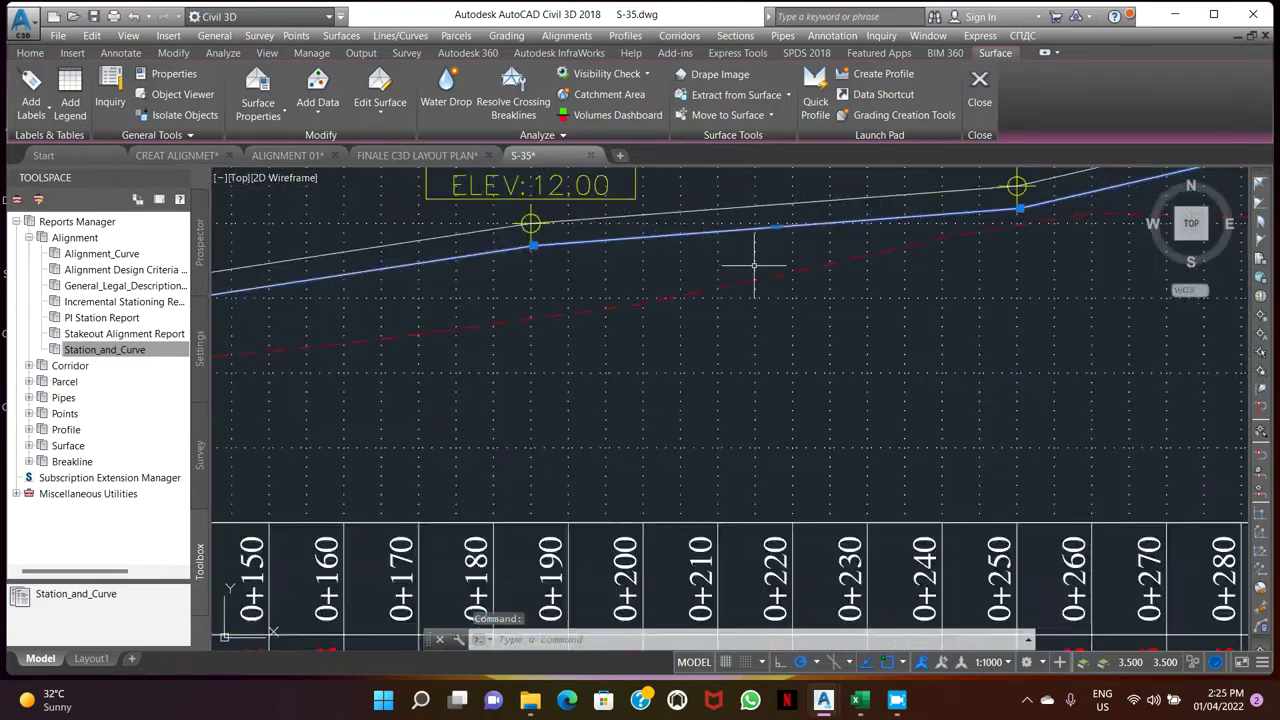
scroll(640, 206, "down", 3)
scroll(695, 265, "up", 2)
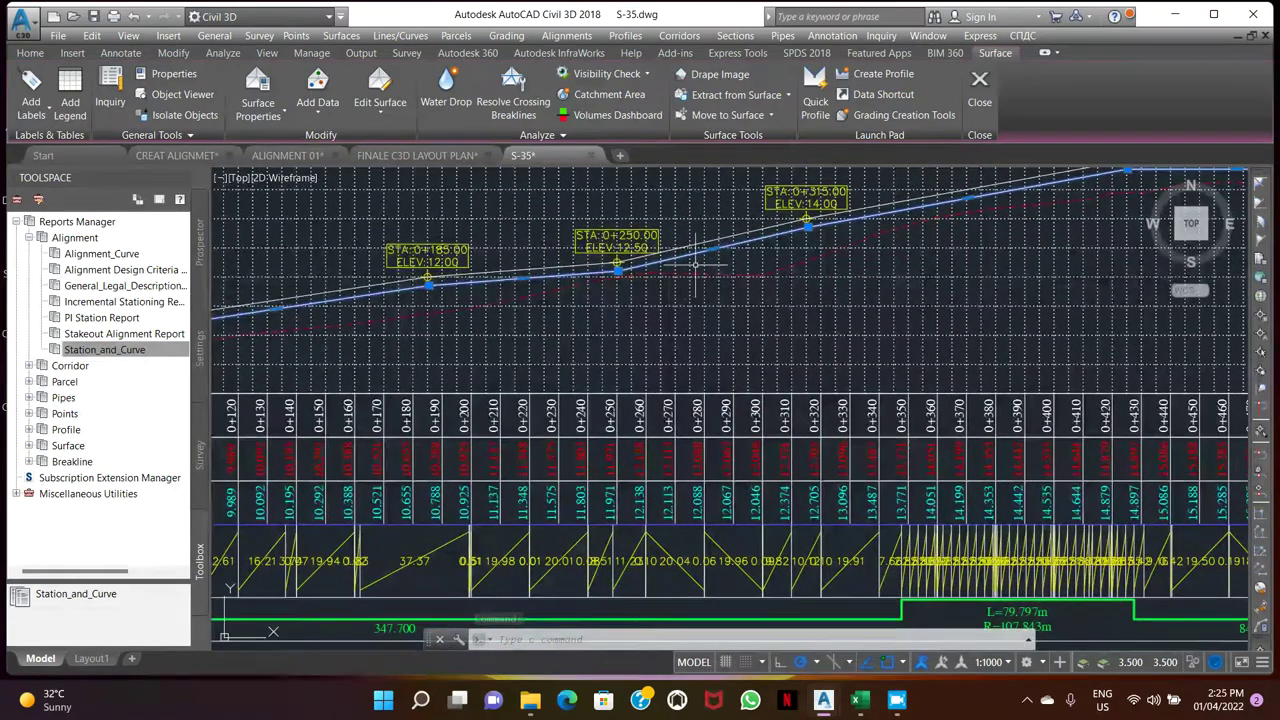
scroll(712, 297, "down", 2)
key("Escape")
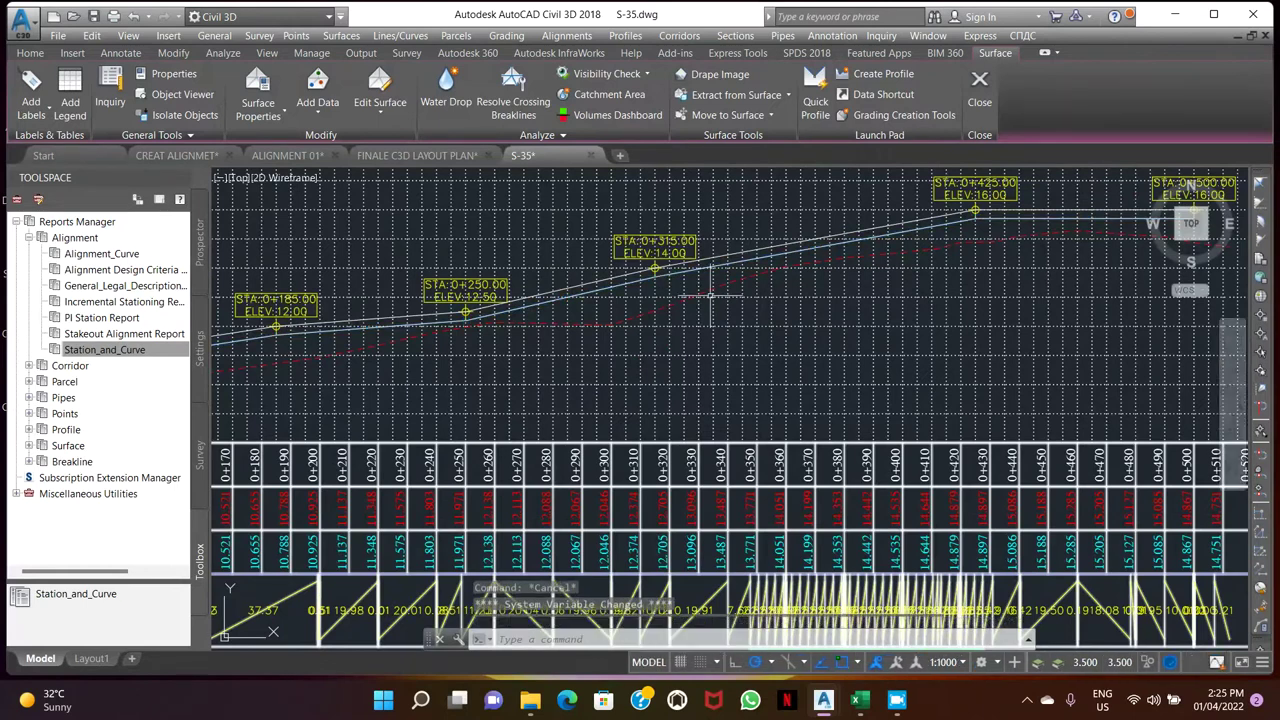
scroll(726, 280, "down", 4)
scroll(553, 253, "up", 4)
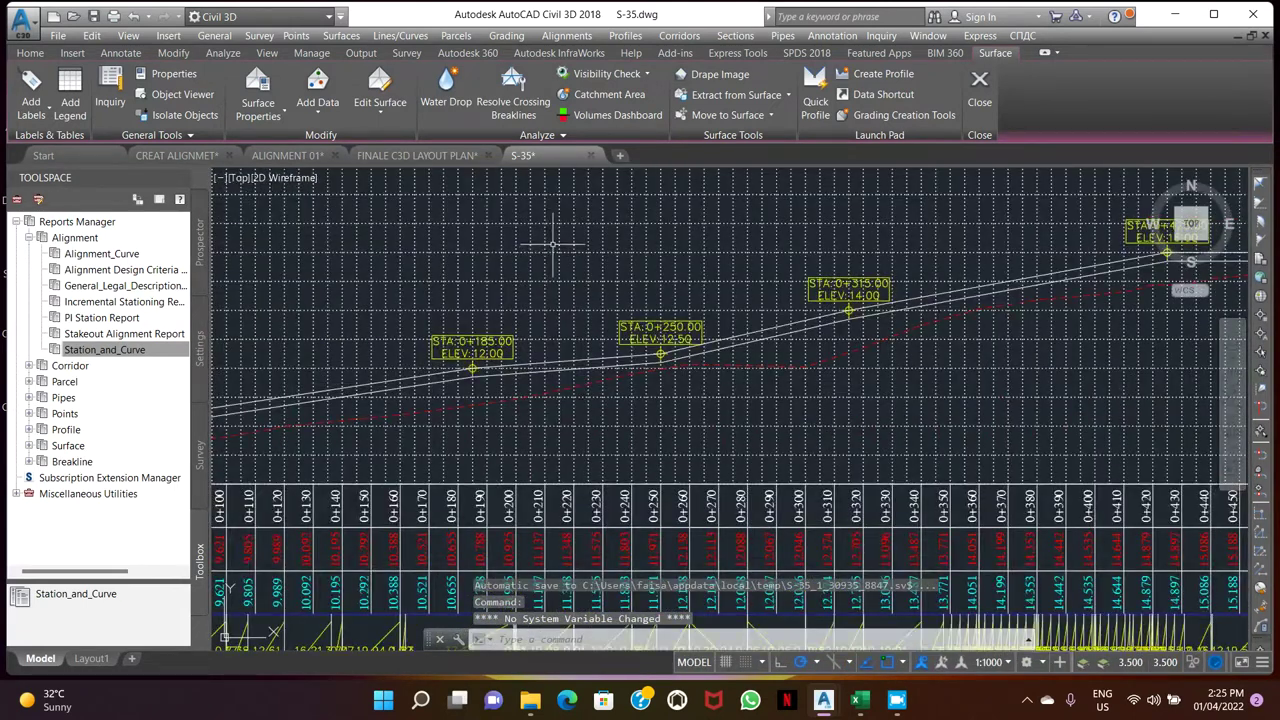
- Create a layout profile named S-35 ROAD PROFILE in the S-35 profile view with the Design Profile style and Complete Label Set
left_click(553, 253)
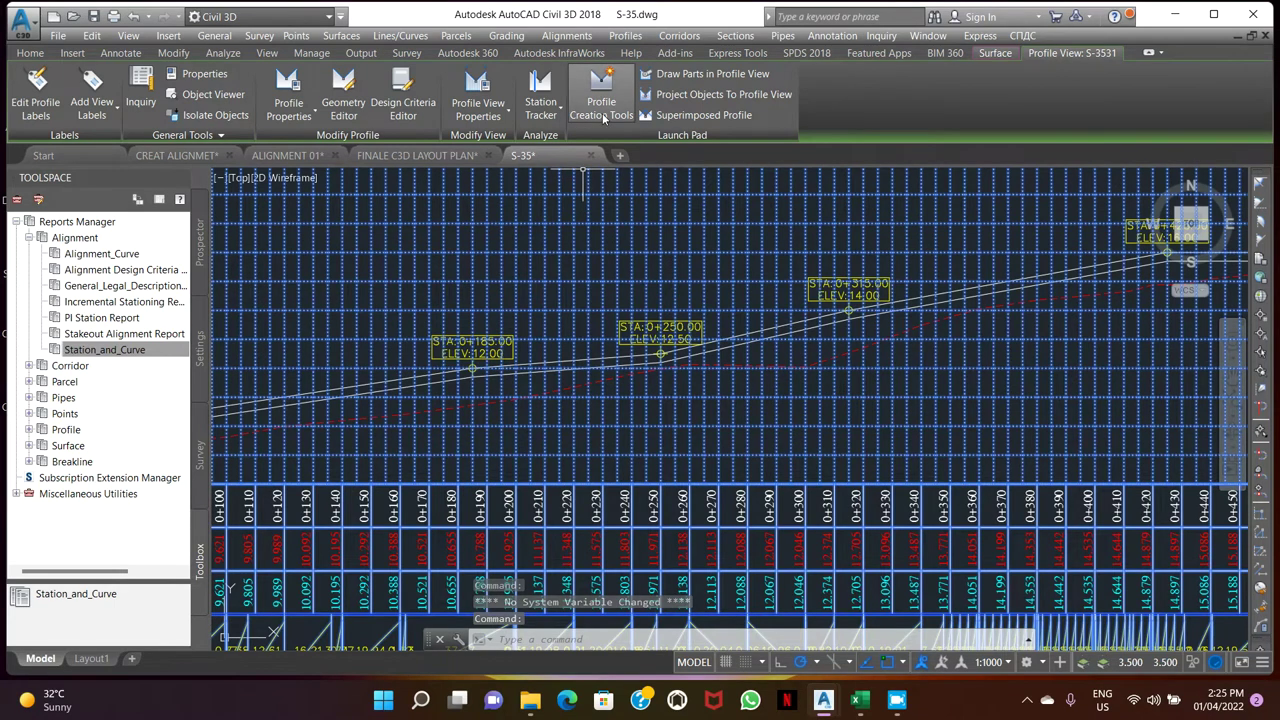
left_click(603, 116)
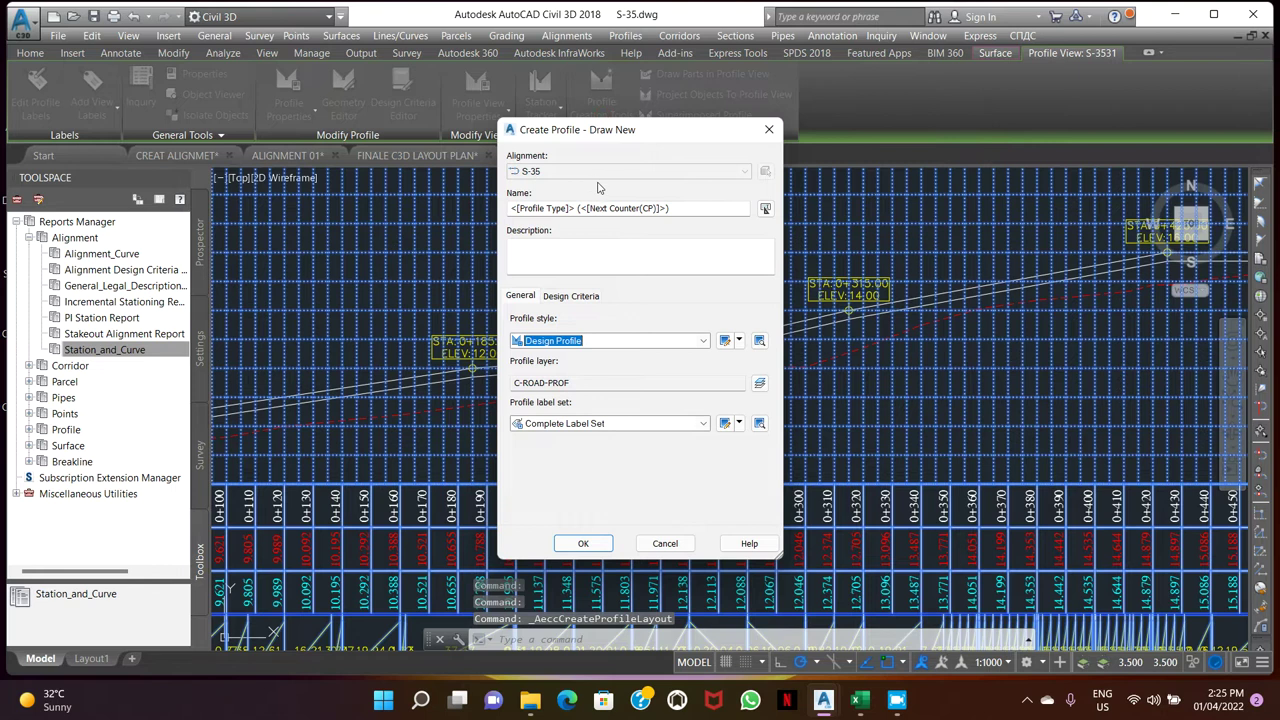
left_click_drag(690, 208, 507, 218)
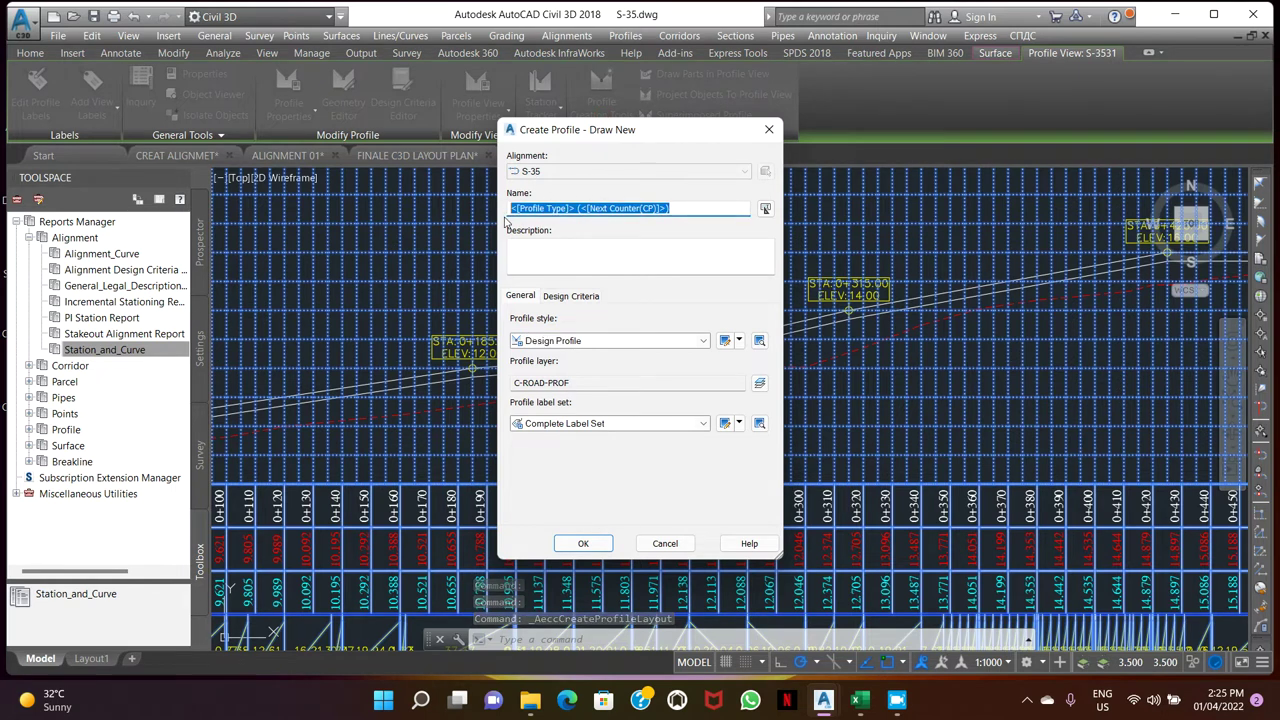
type("S-35 ROAD PROFILE")
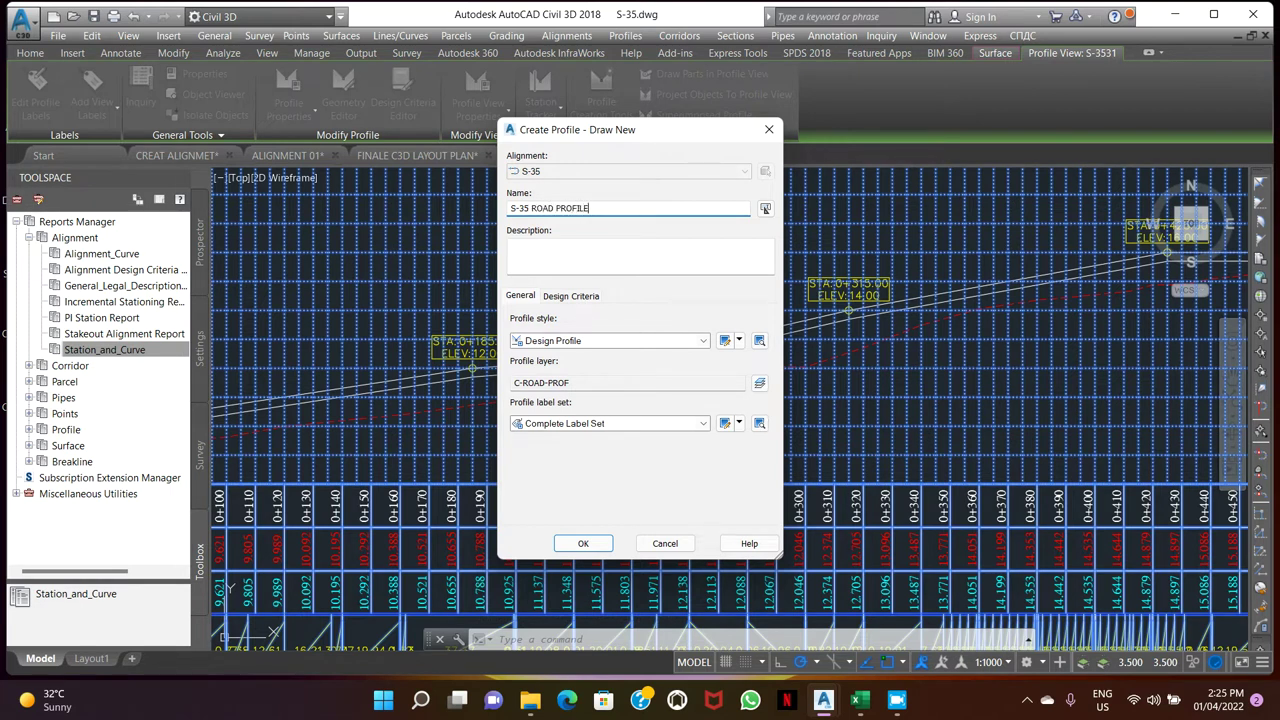
left_click(583, 543)
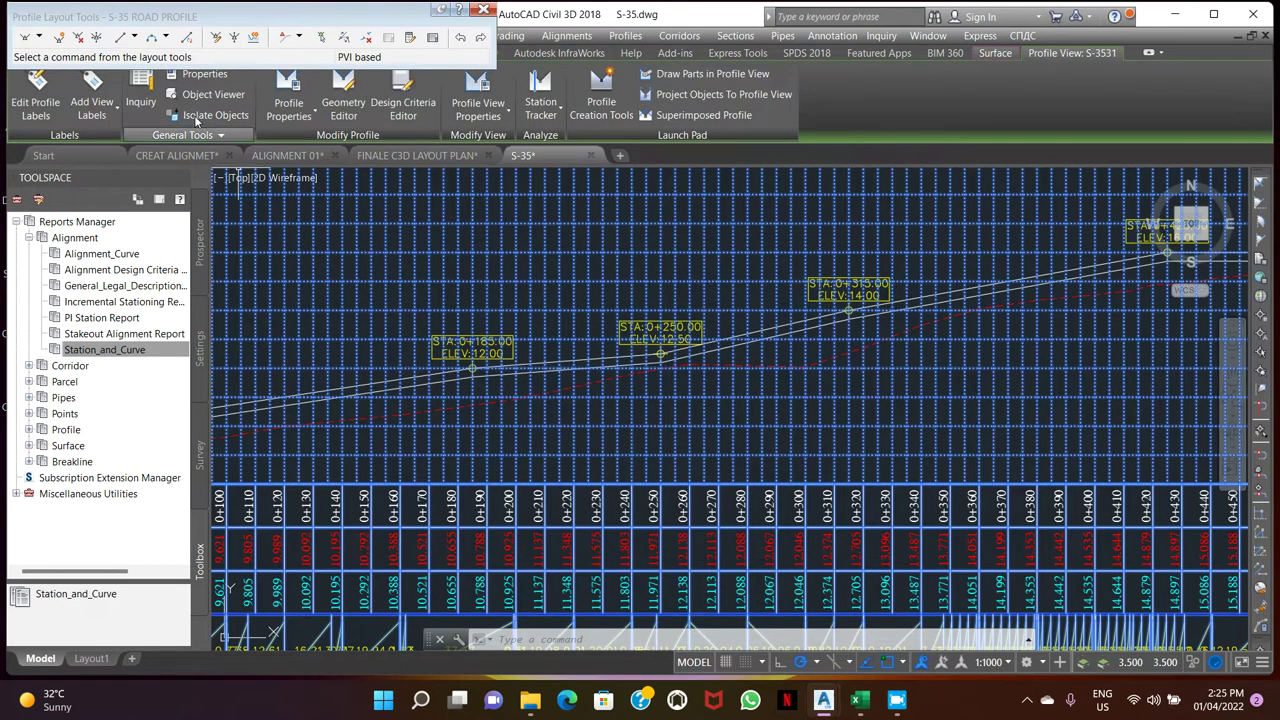
- Draw the first tangent without curves along the lower design line, from its start at 0+000 to its vertex below the 0+080.00 marker
left_click_drag(257, 21, 349, 28)
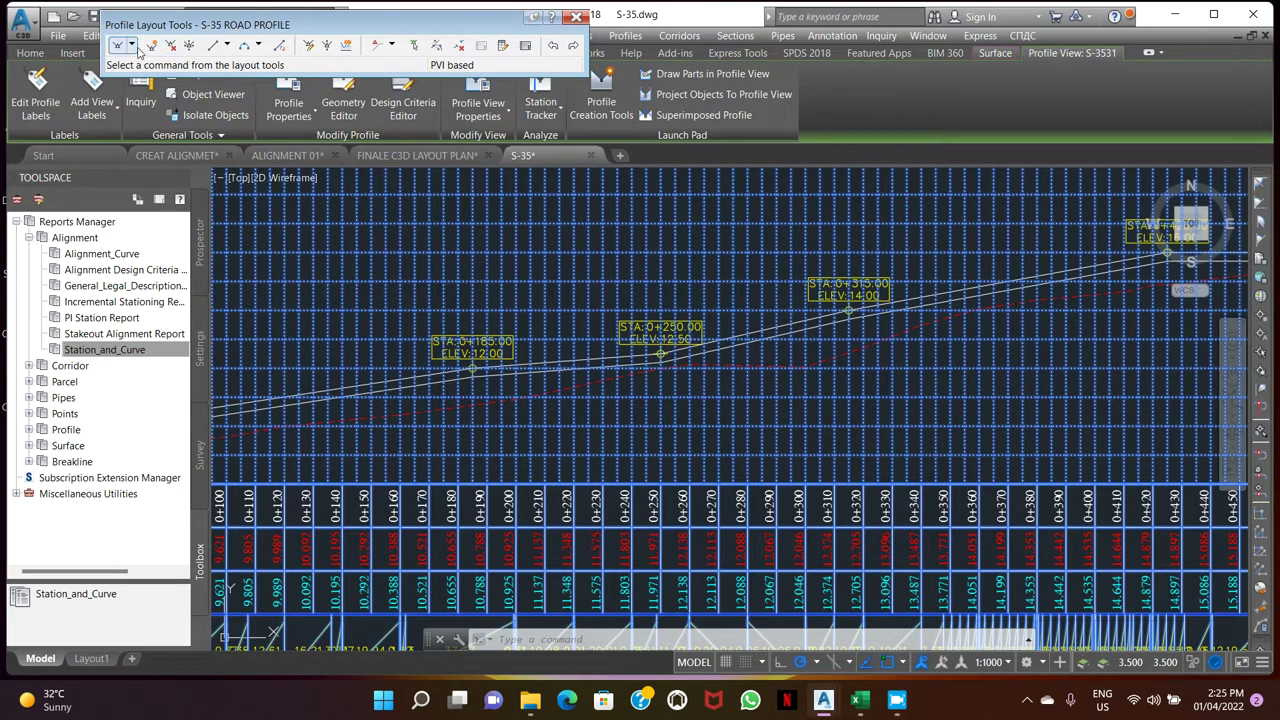
left_click(133, 46)
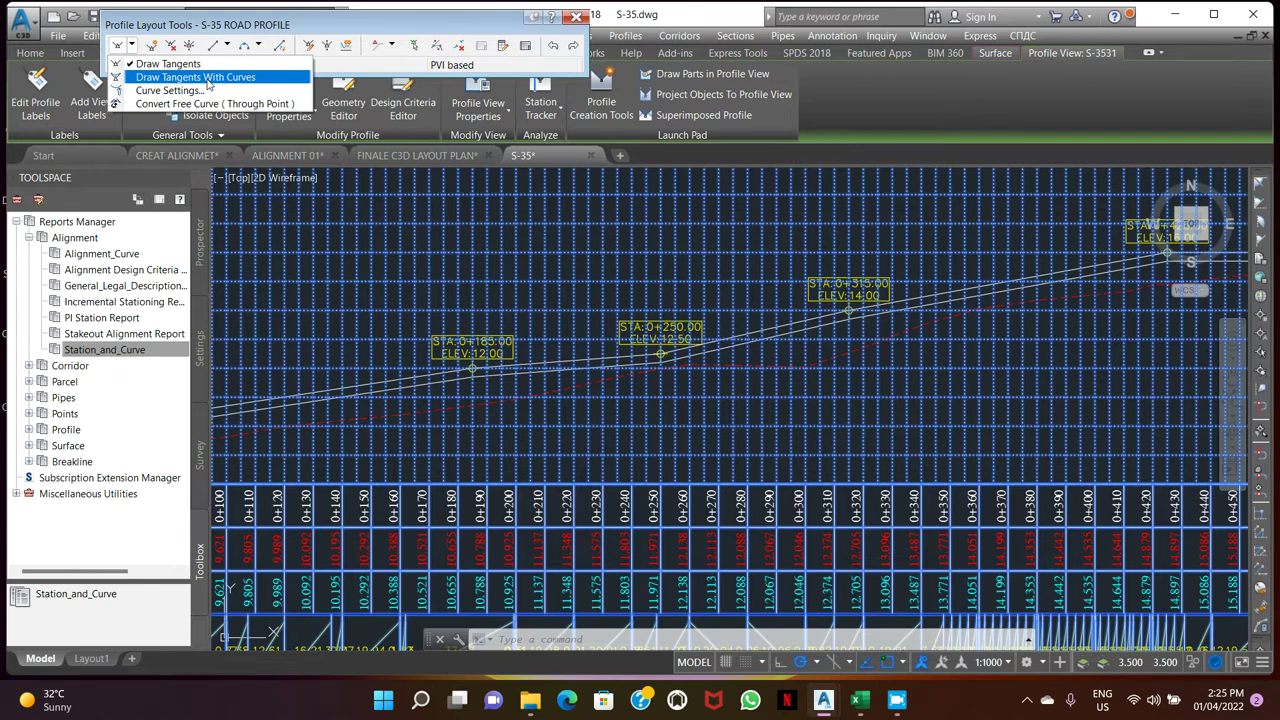
left_click(168, 63)
scroll(515, 318, "down", 3)
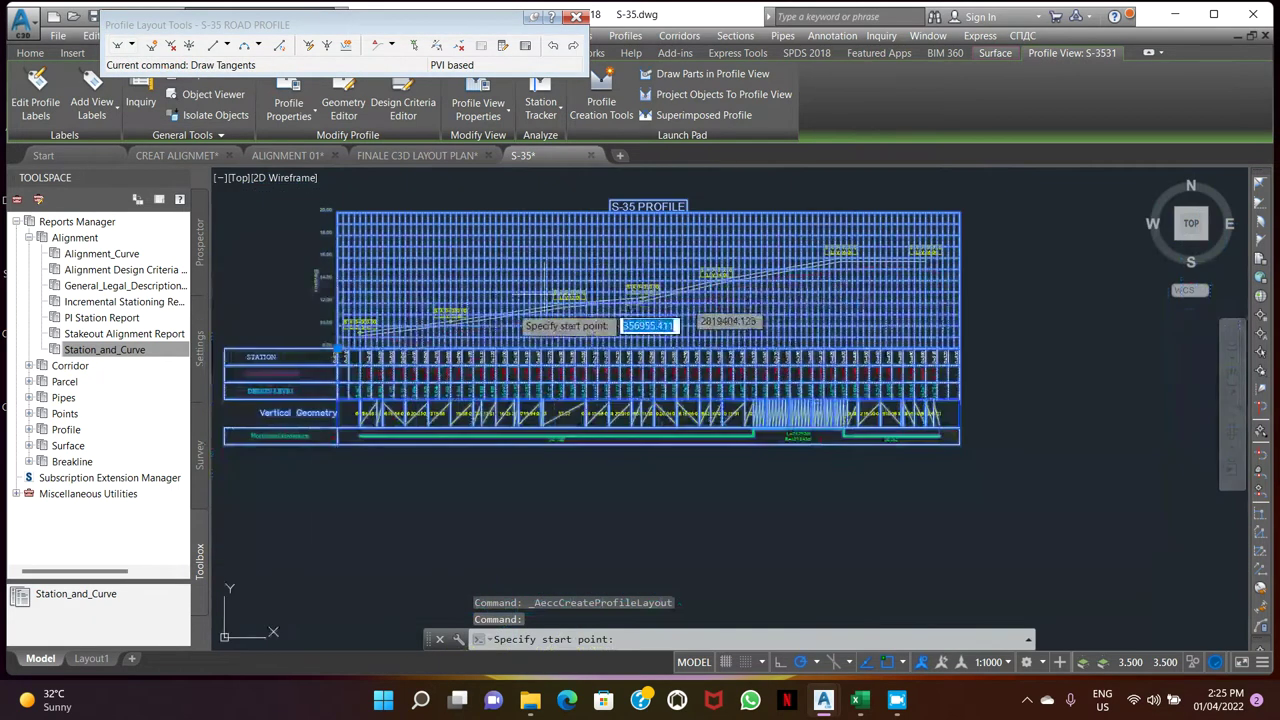
scroll(392, 352, "up", 5)
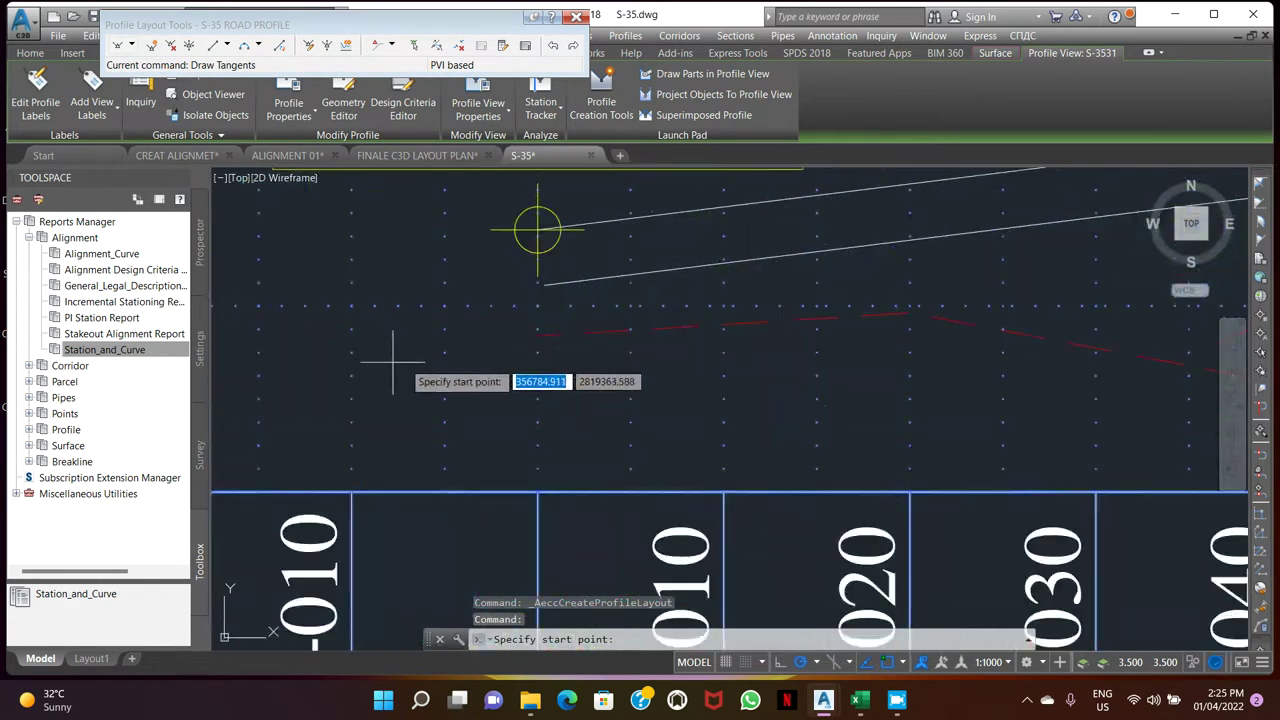
left_click(543, 285)
scroll(575, 330, "down", 5)
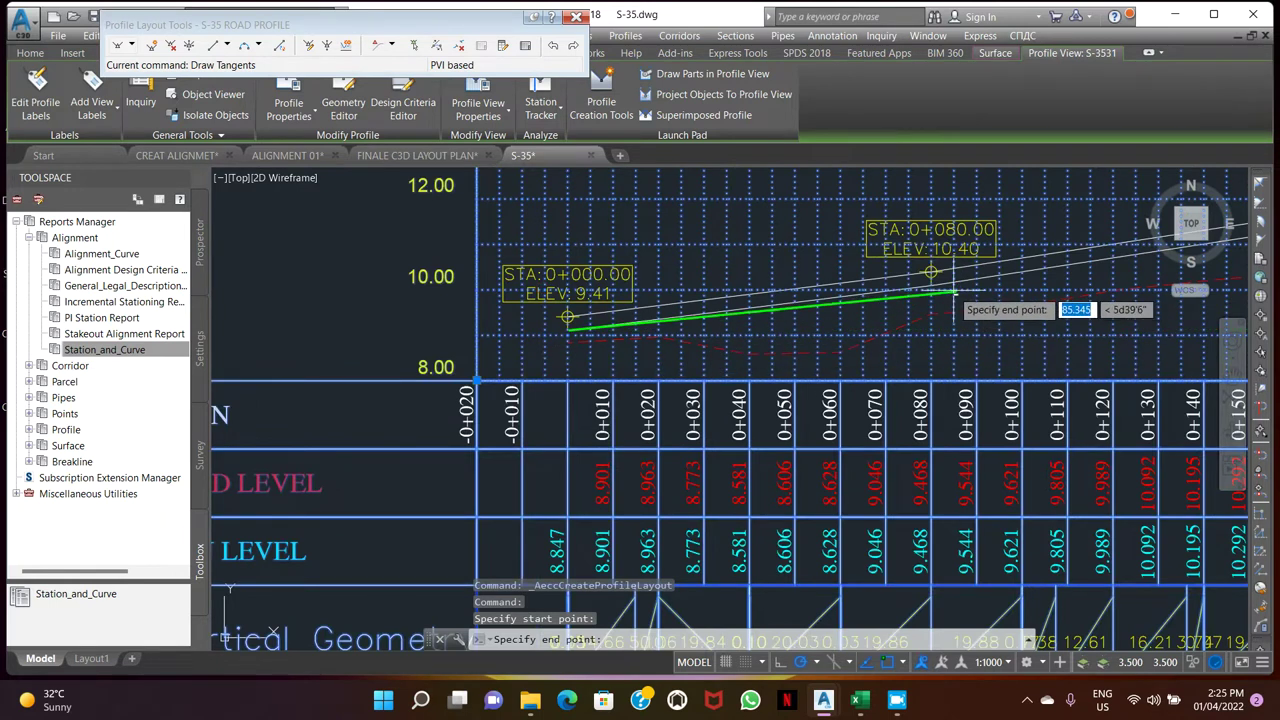
scroll(955, 292, "up", 4)
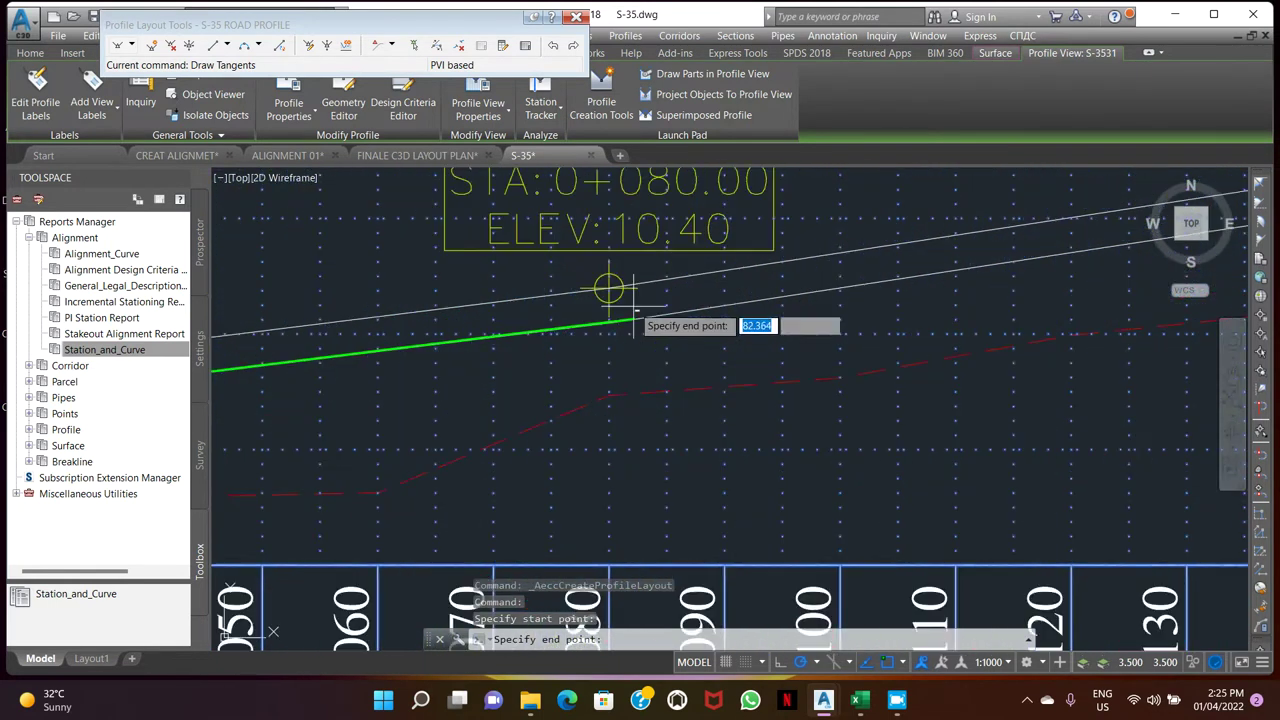
scroll(633, 322, "up", 3)
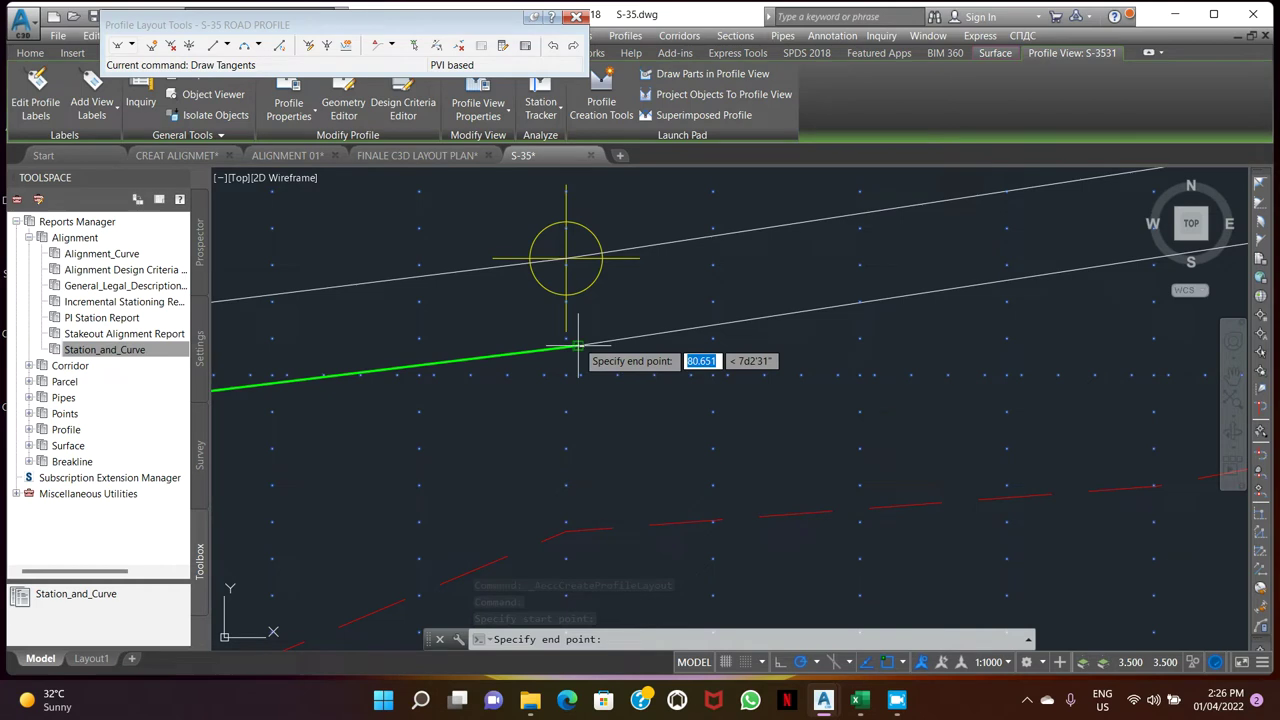
left_click(578, 347)
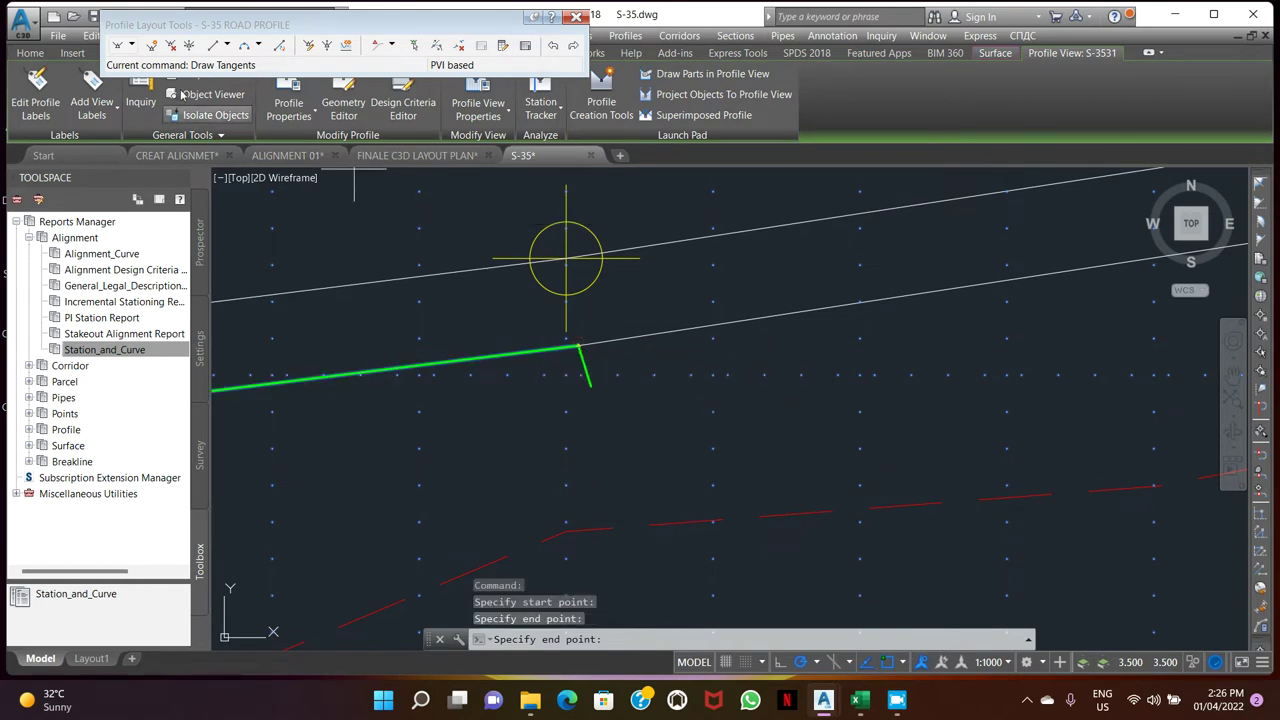
- Continue the profile using Draw Tangents With Curves from the 0+080 vertex through the lower line's vertices below 0+185.00 and 0+250.00
left_click(131, 45)
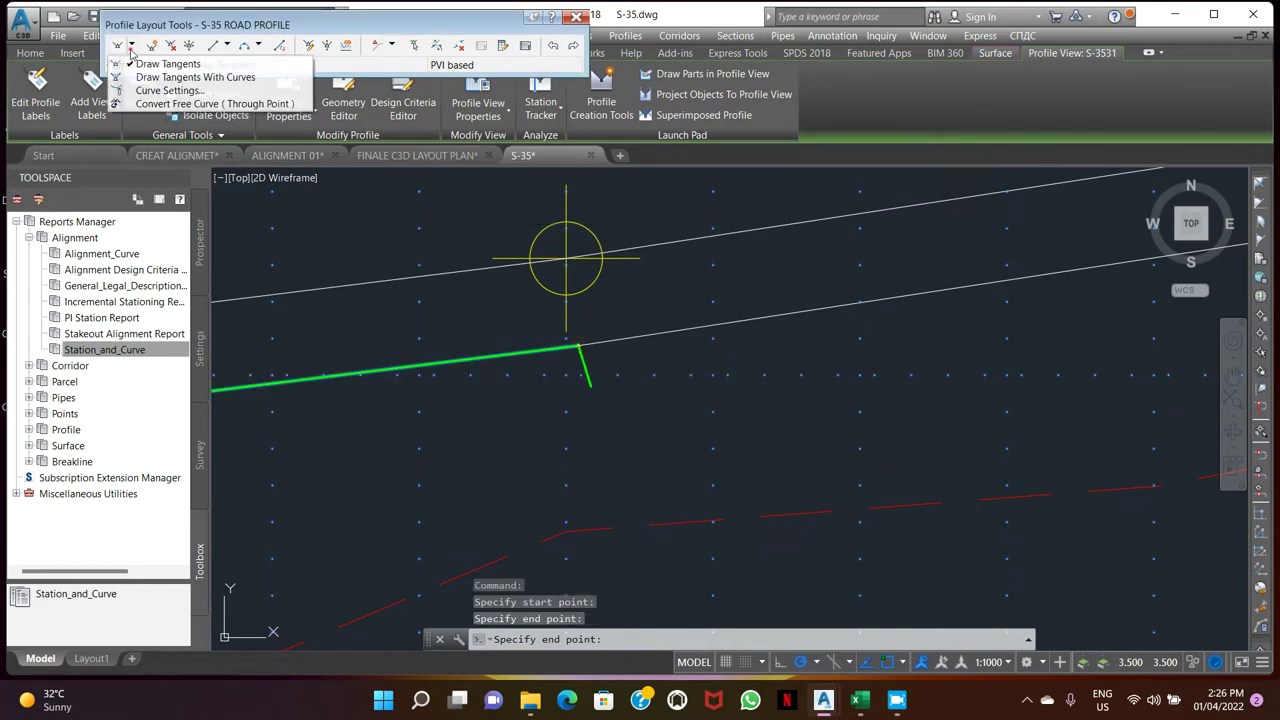
left_click(198, 78)
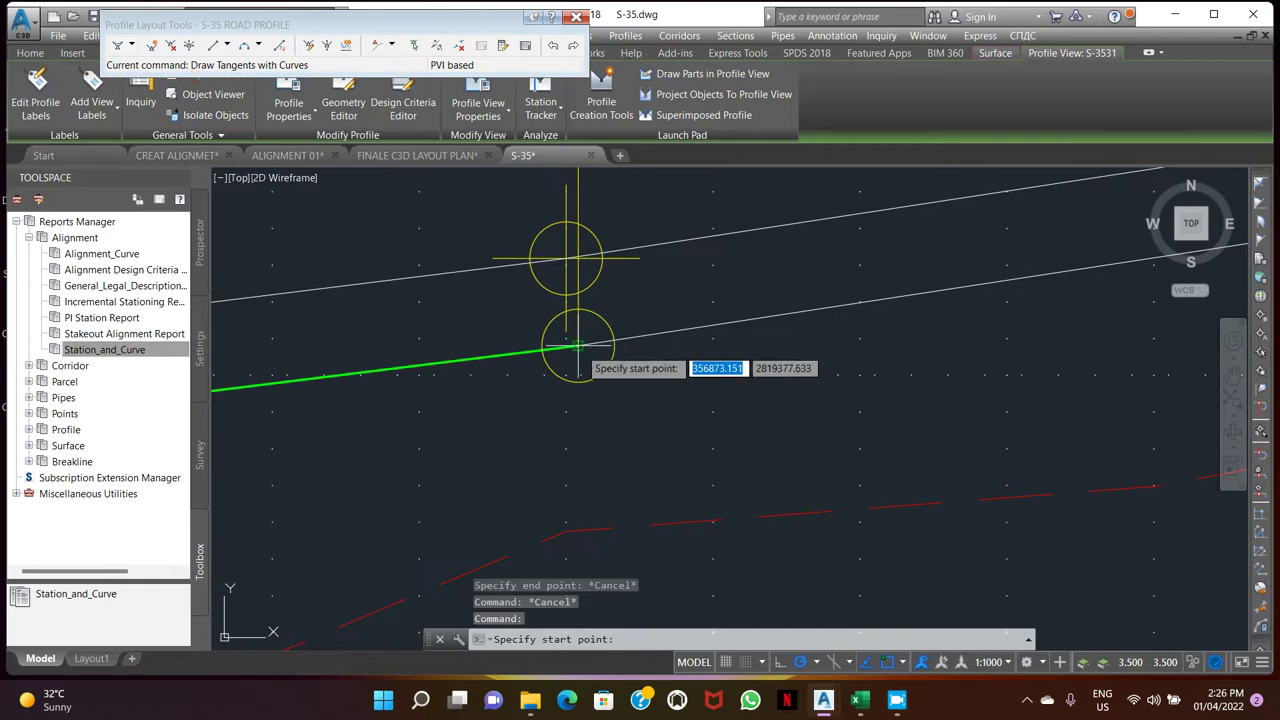
left_click(578, 347)
scroll(578, 347, "down", 5)
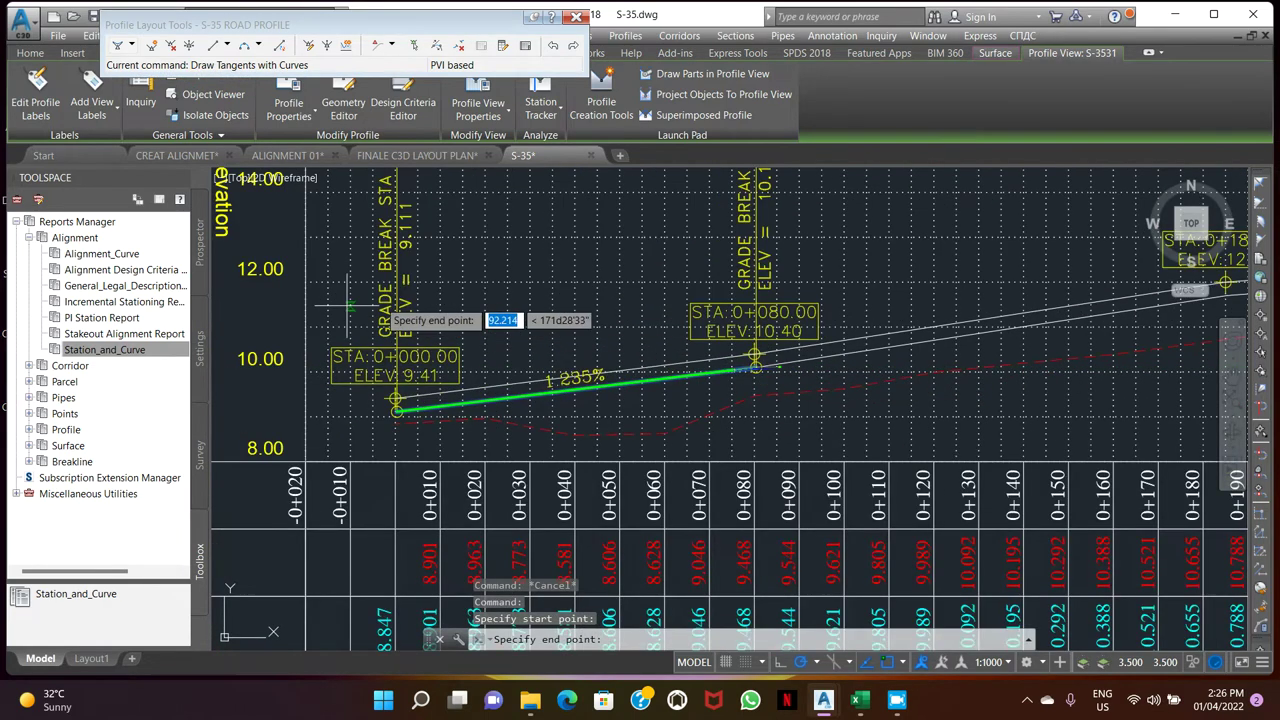
middle_click_drag(930, 356, 553, 342)
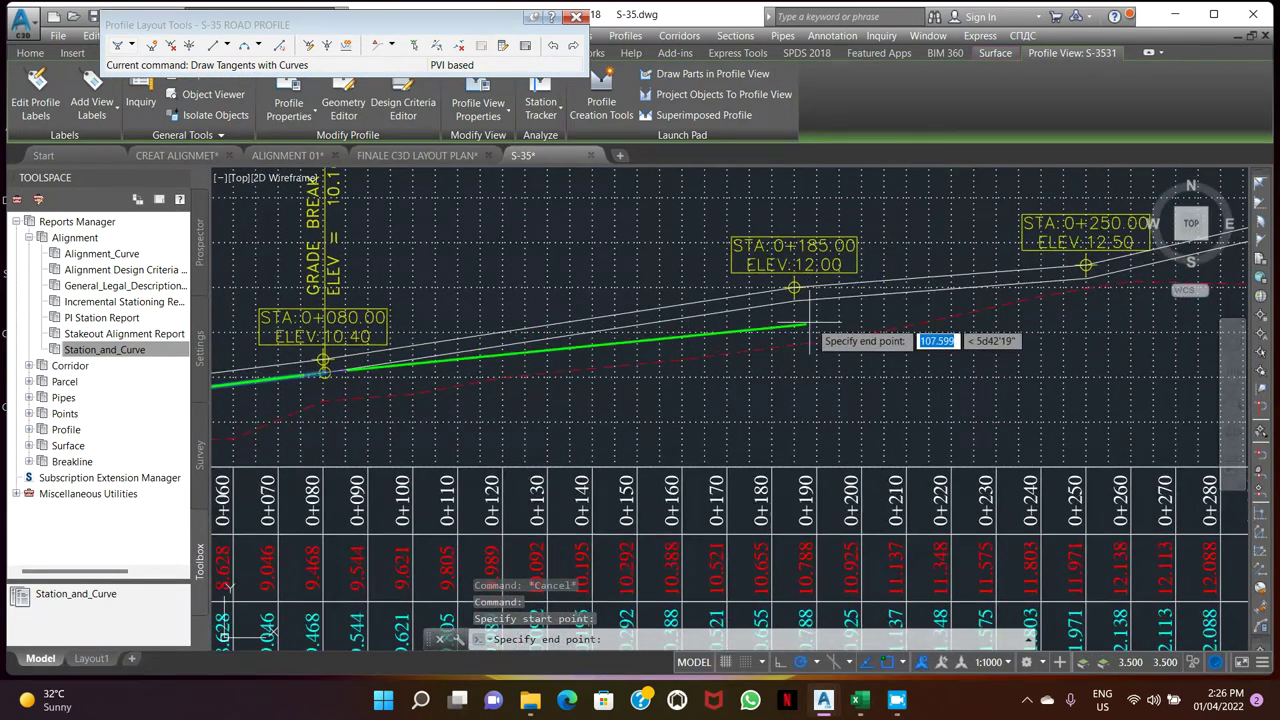
scroll(808, 330, "up", 3)
left_click(760, 290)
scroll(760, 290, "down", 5)
scroll(640, 330, "up", 5)
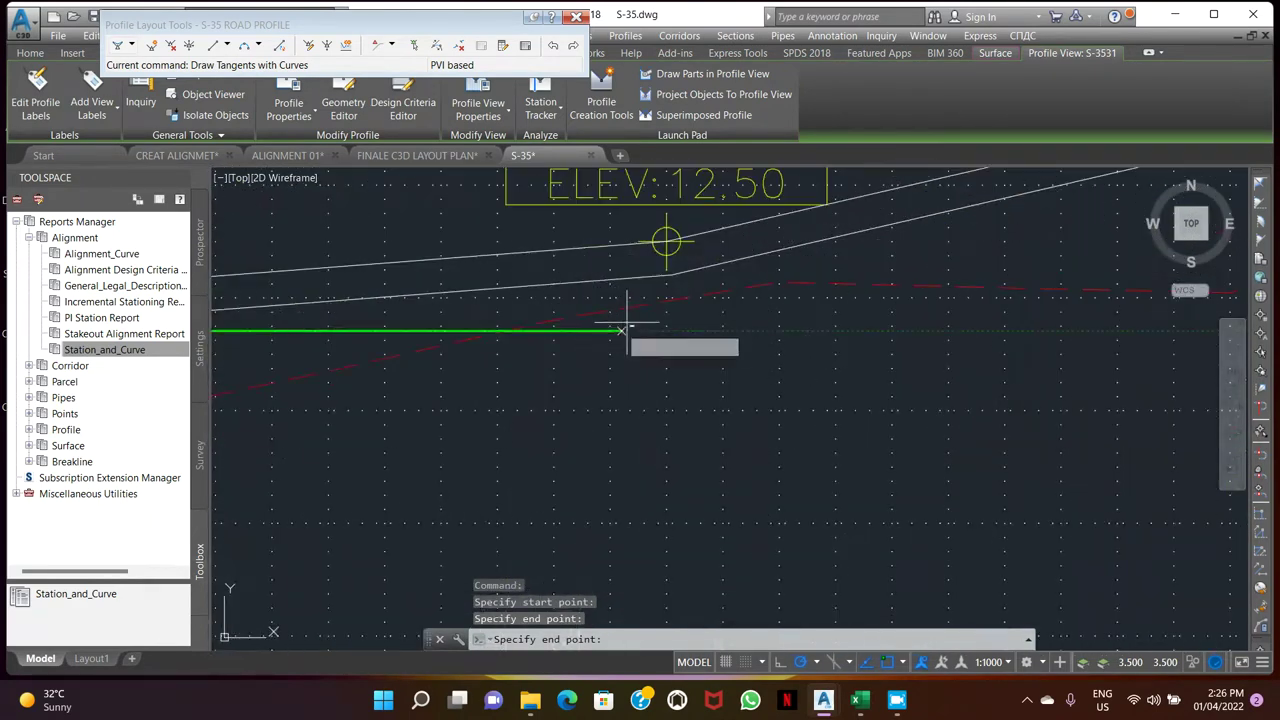
left_click(666, 243)
- Extend the curved tangents to the lower line's vertex below 0+425.00 and finish the profile at its end below 0+500.00
scroll(597, 337, "down", 5)
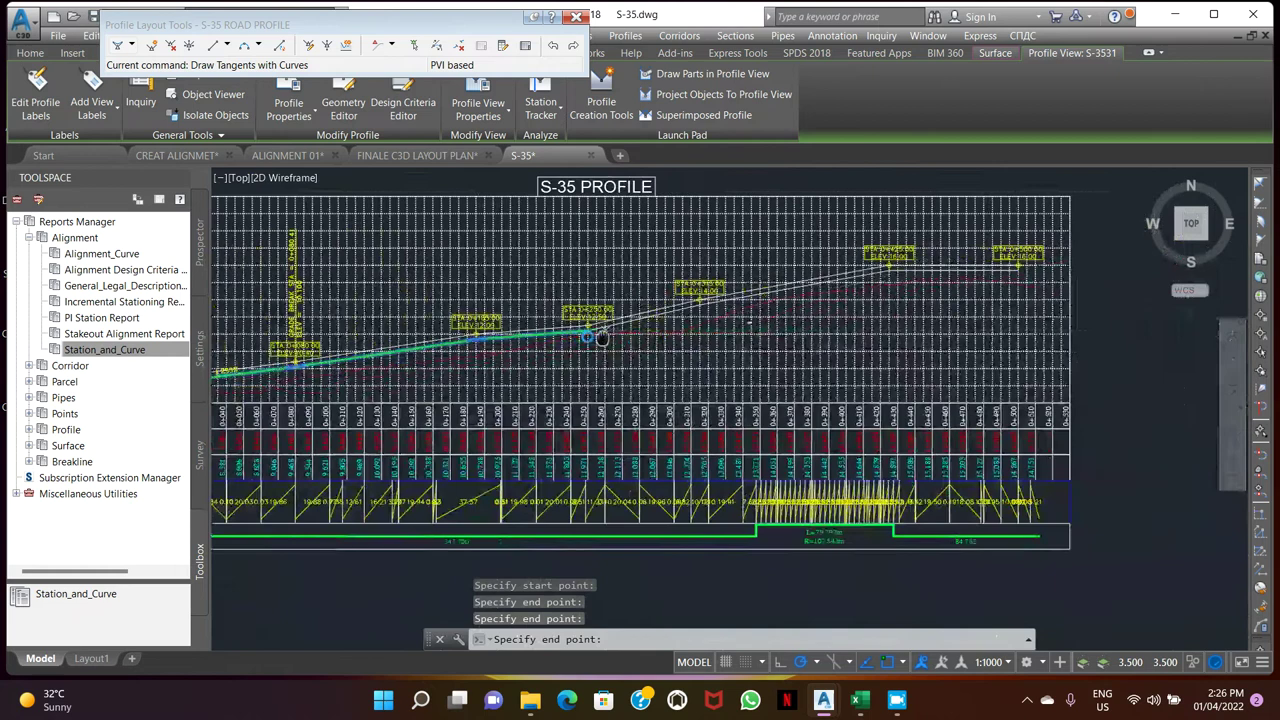
scroll(790, 262, "up", 6)
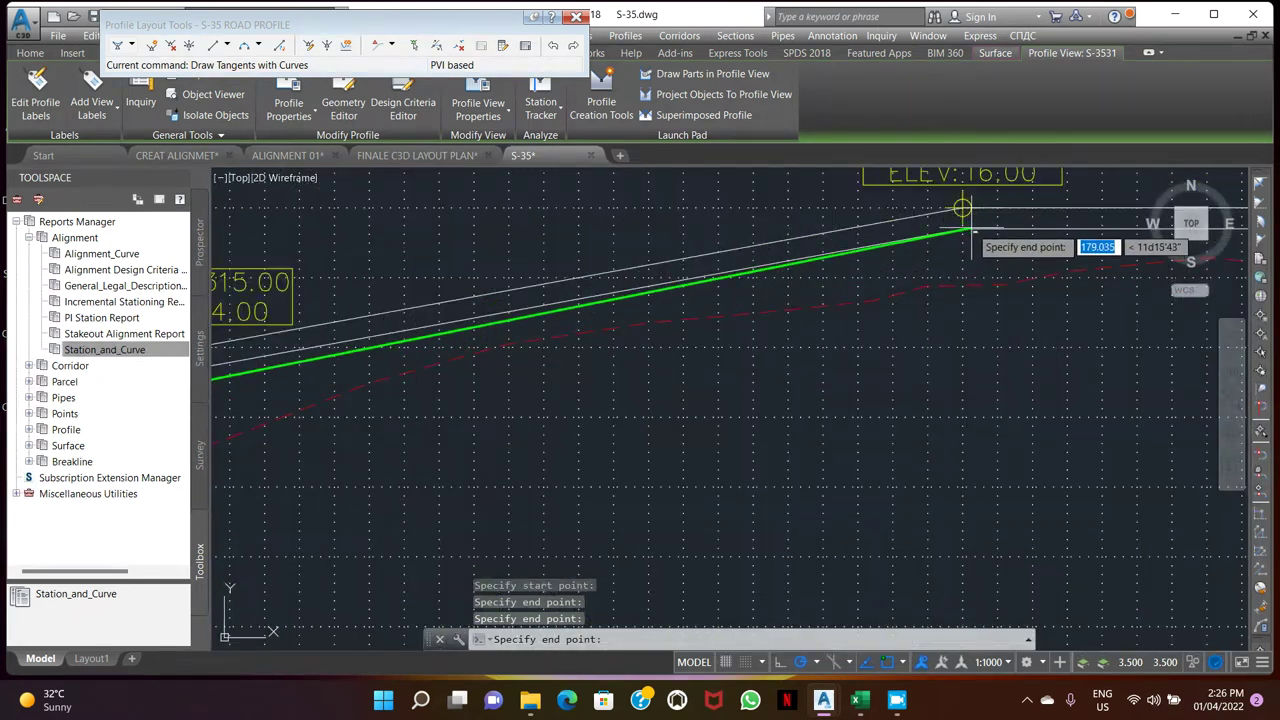
left_click(962, 207)
scroll(965, 230, "down", 5)
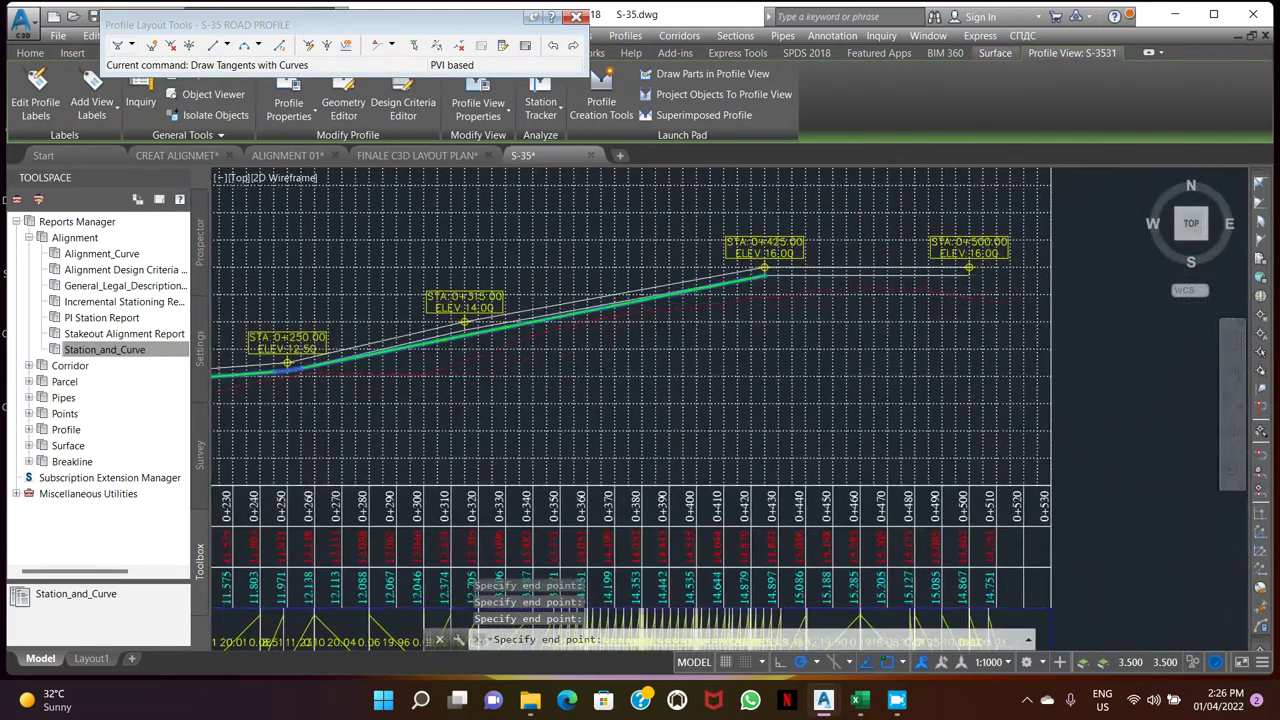
scroll(963, 290, "up", 6)
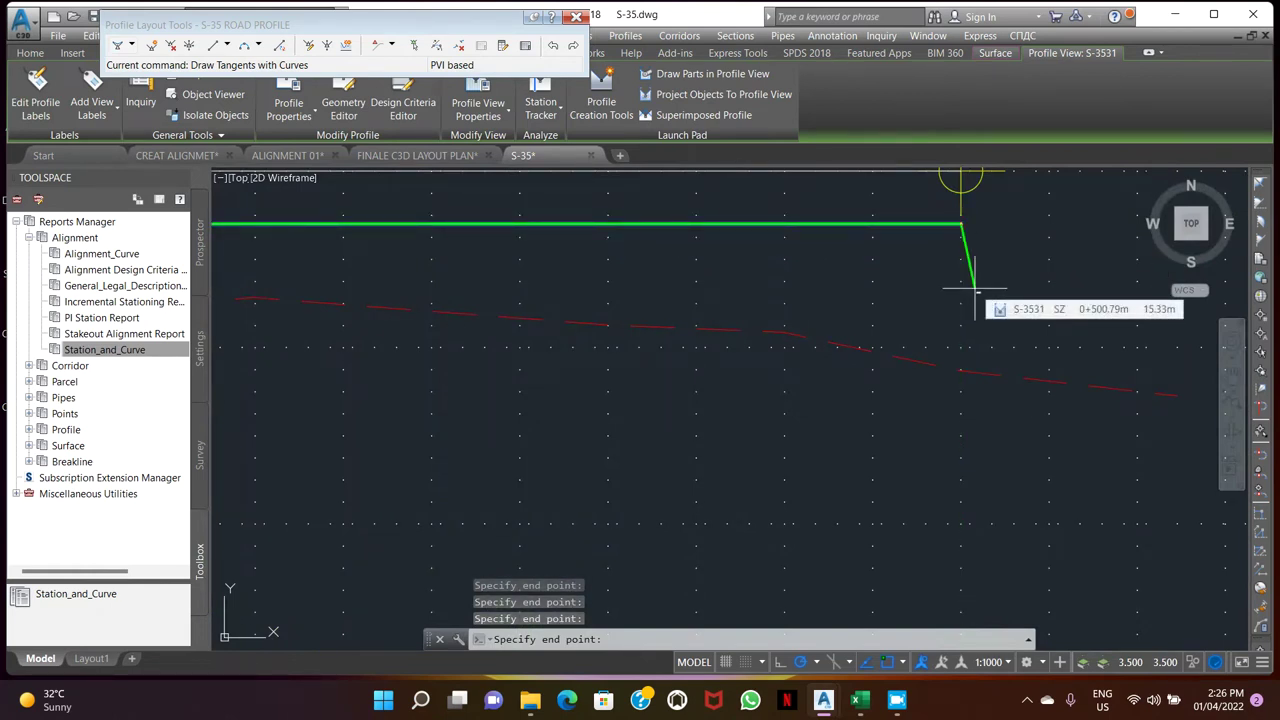
scroll(978, 285, "down", 5)
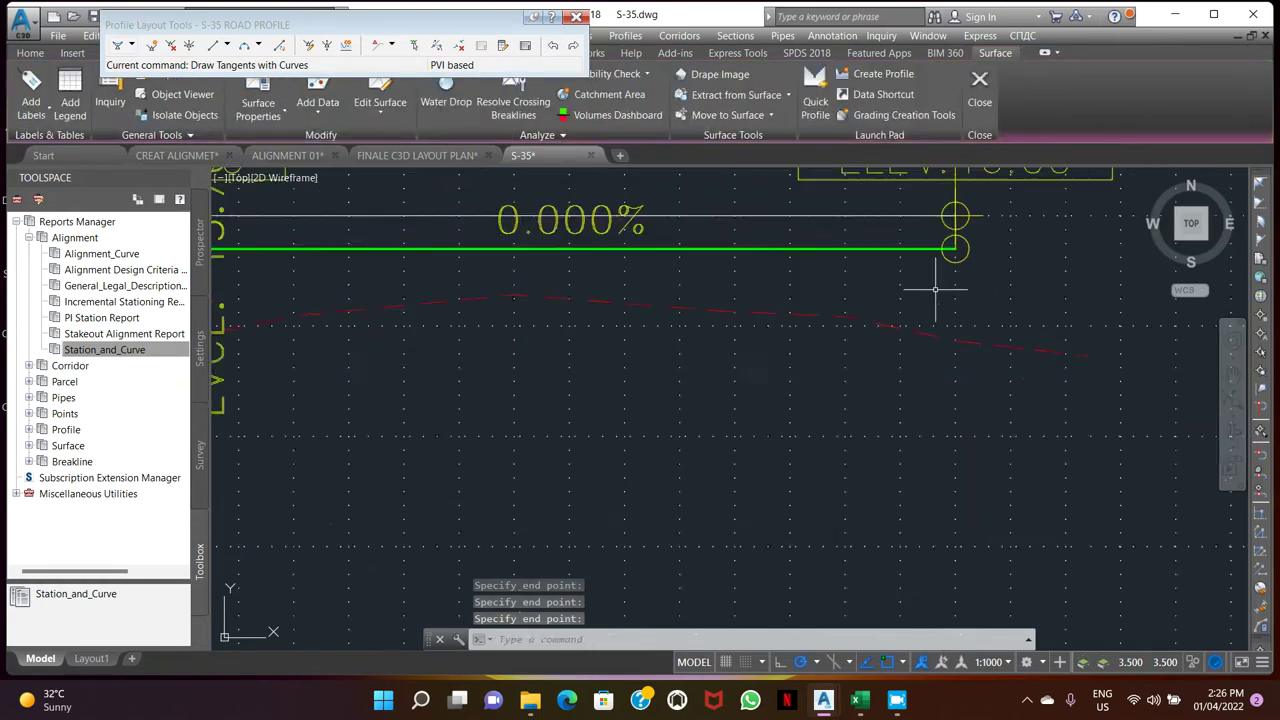
- Examine the tangent grade labels and the vertical curve labels of the road profile, especially around 0+080 and 0+185
scroll(716, 301, "up", 2)
scroll(690, 305, "down", 5)
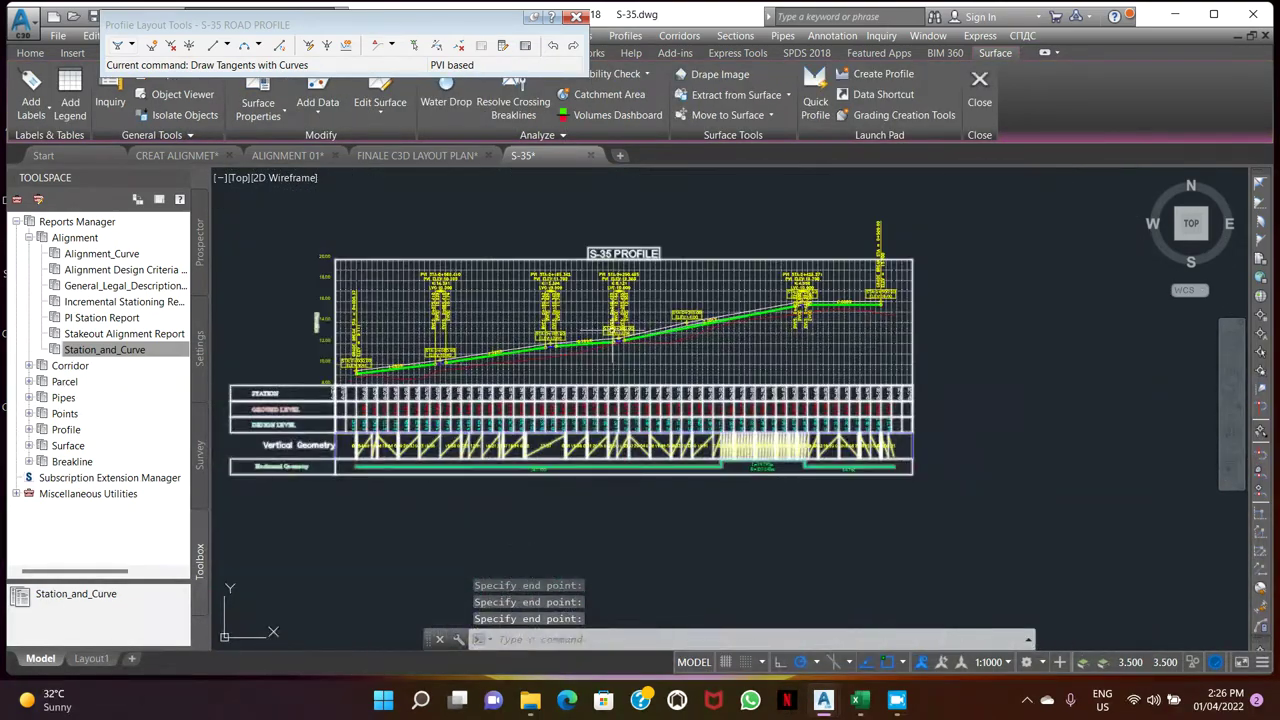
scroll(519, 349, "up", 7)
scroll(519, 349, "down", 5)
scroll(608, 422, "up", 6)
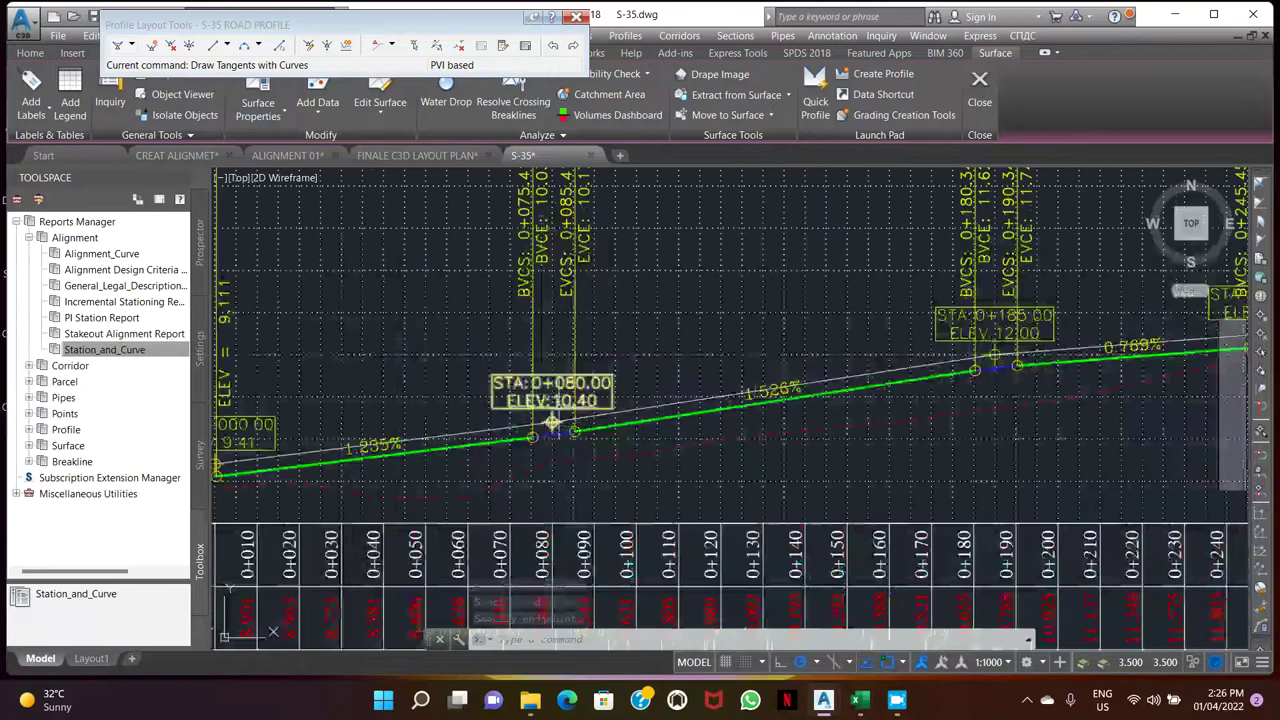
middle_click_drag(608, 422, 644, 366)
scroll(612, 440, "down", 2)
scroll(612, 420, "up", 2)
middle_click_drag(492, 404, 576, 378)
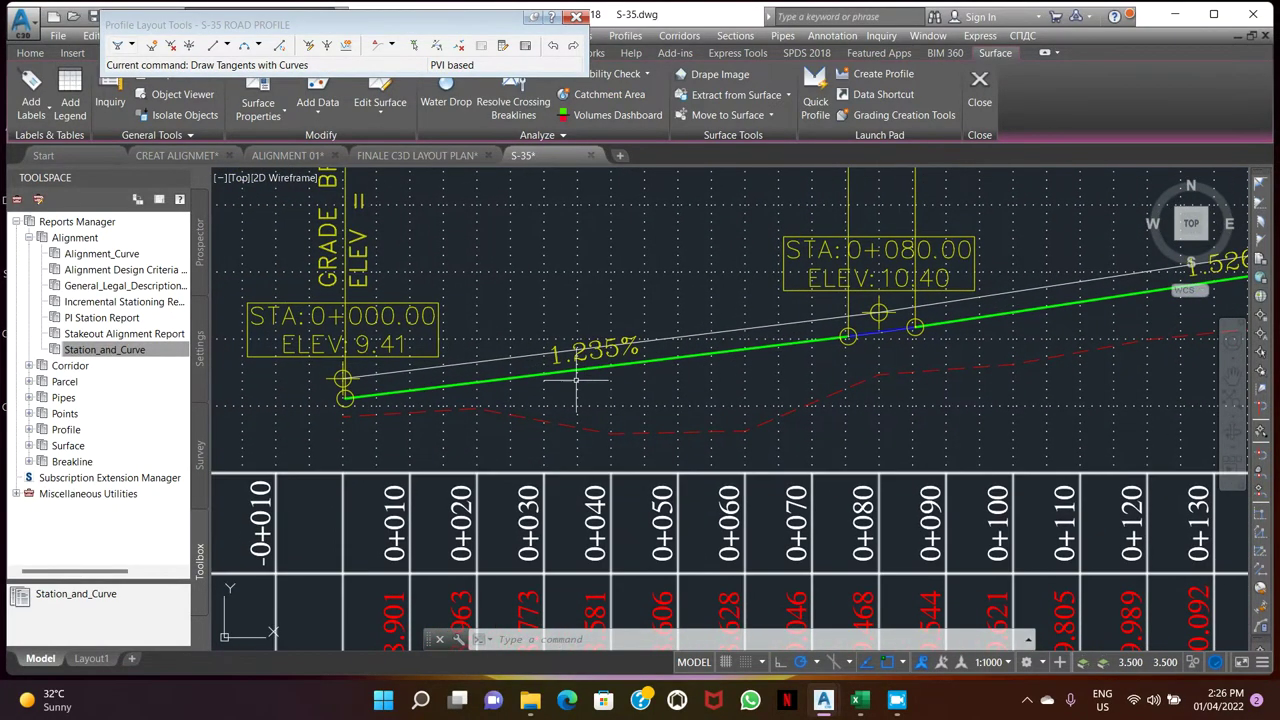
scroll(674, 386, "down", 5)
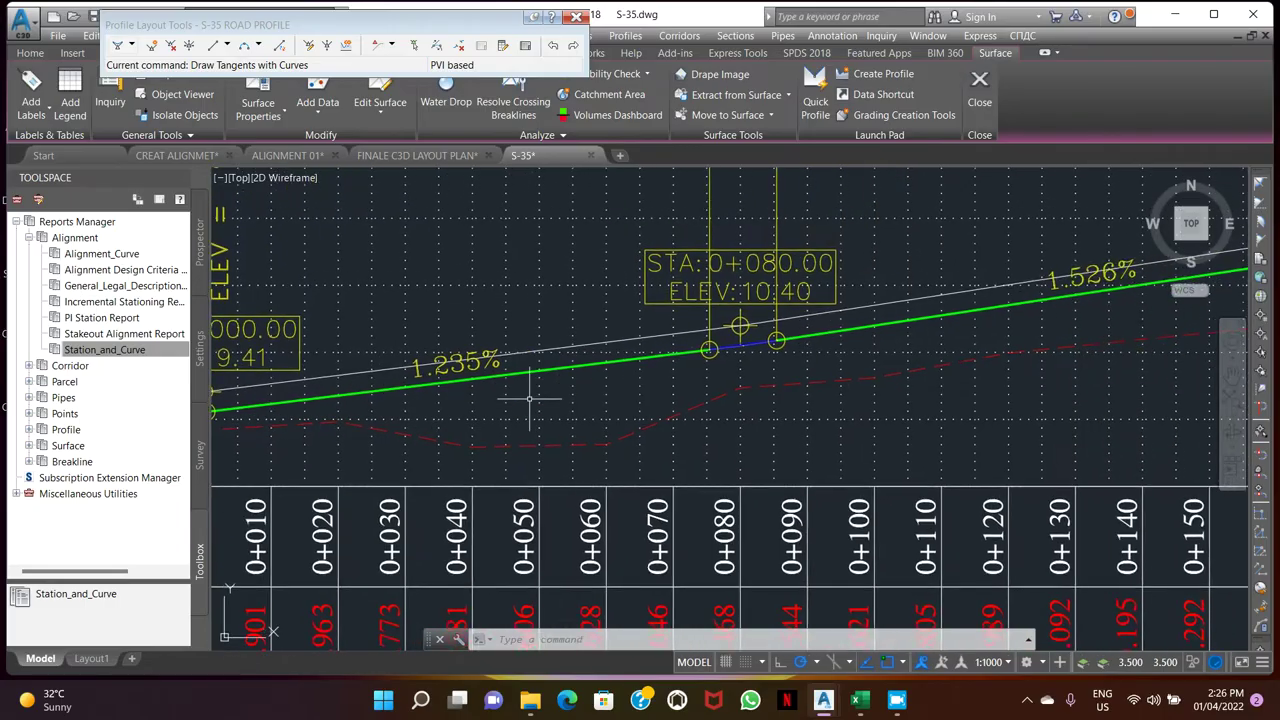
scroll(608, 395, "up", 2)
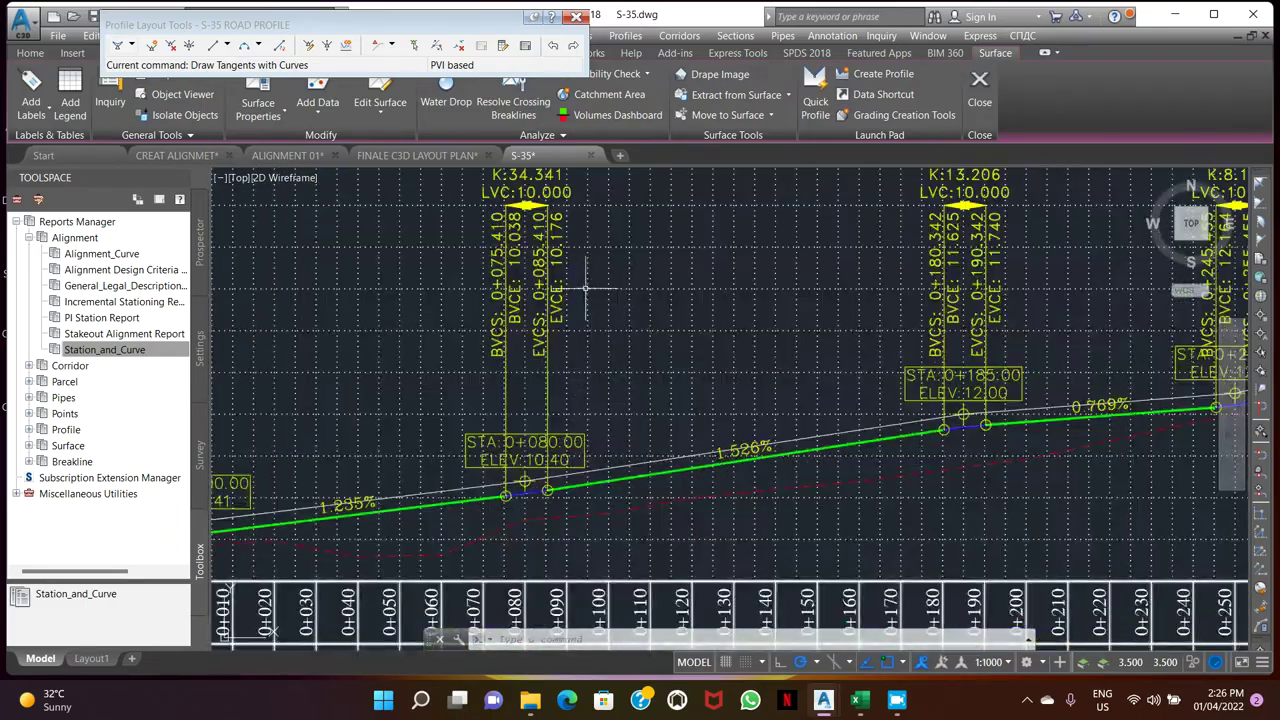
scroll(590, 350, "down", 3)
scroll(556, 270, "up", 2)
scroll(556, 262, "up", 4)
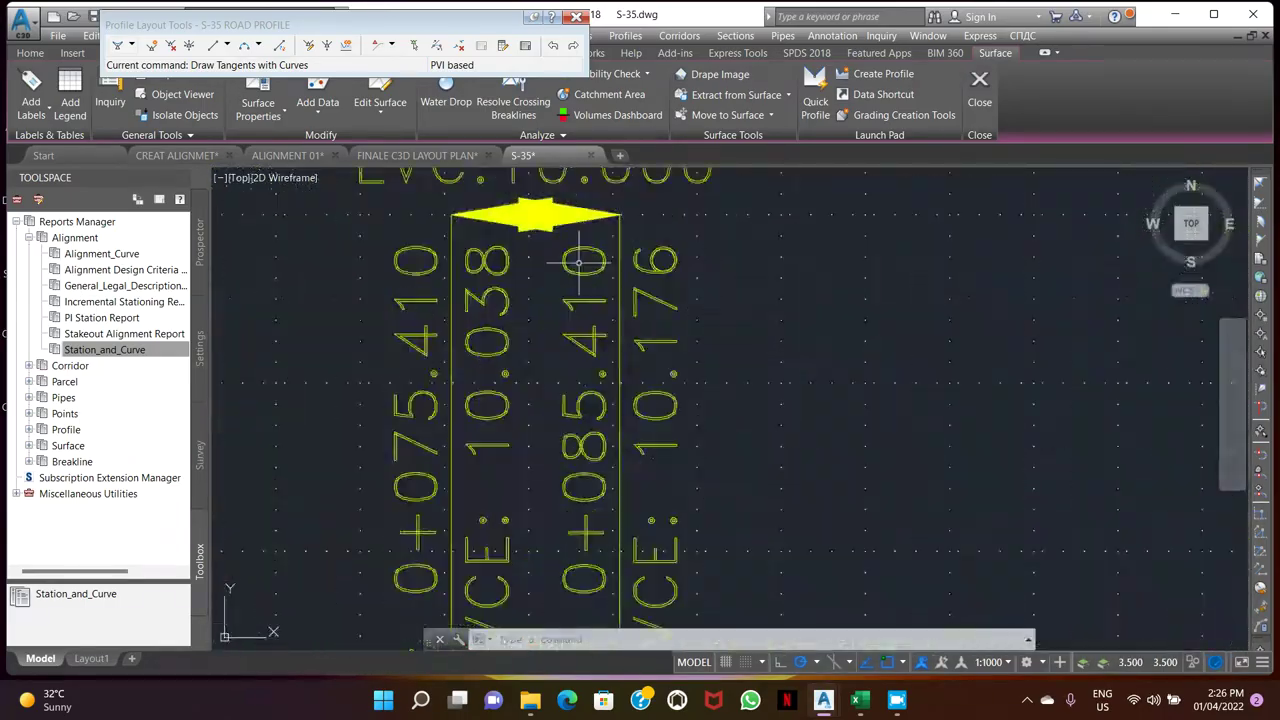
scroll(569, 525, "down", 3)
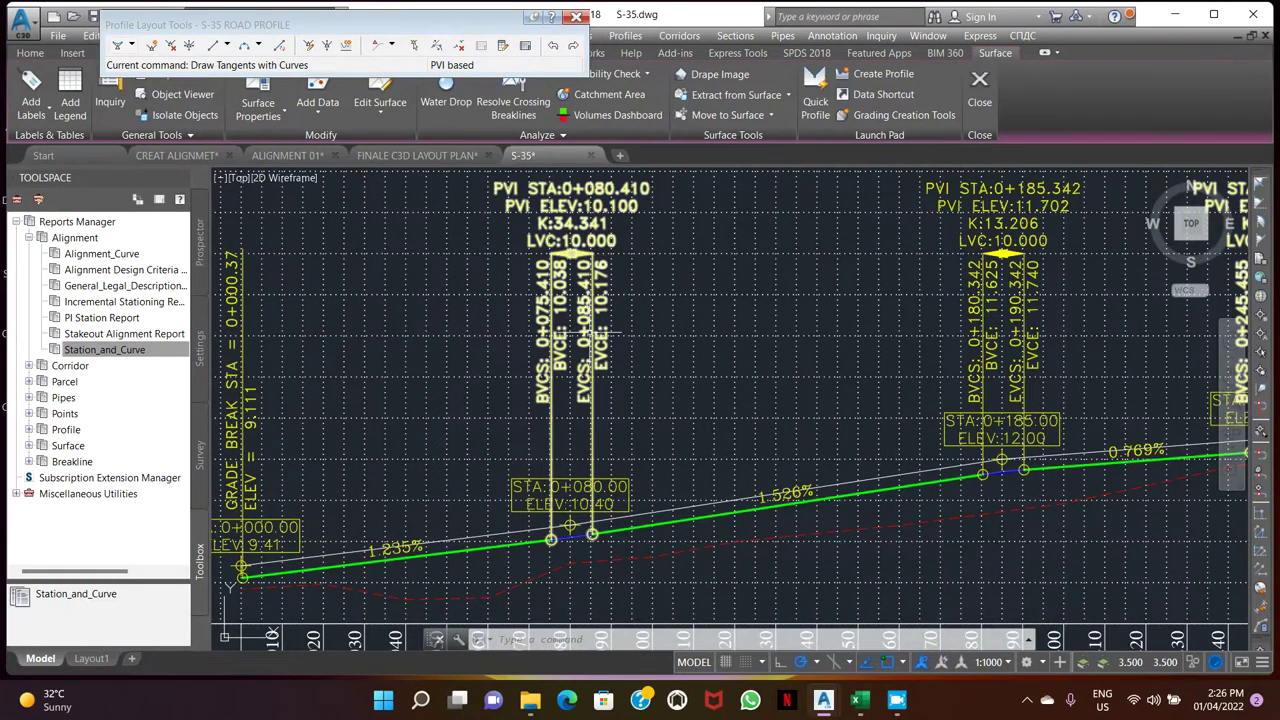
- Open the S-35 road profile's layout parameters table and bring its vertical curve length and K value columns into view
scroll(567, 550, "up", 2)
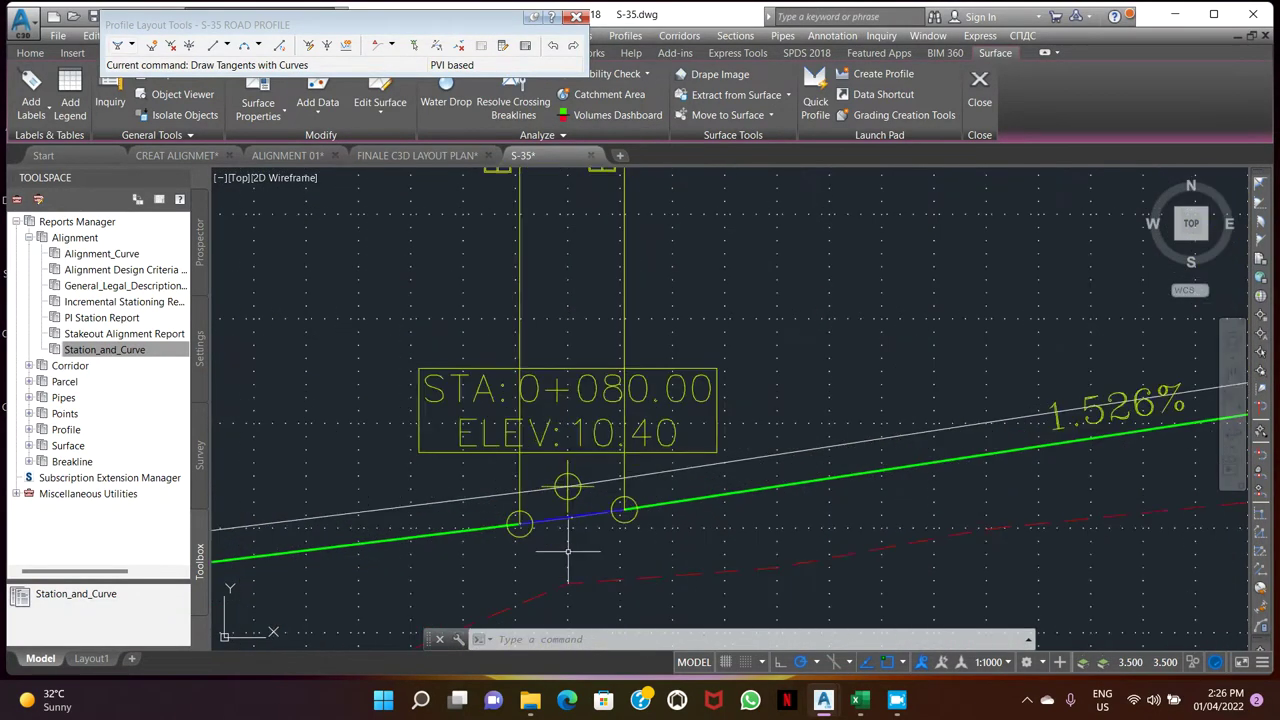
scroll(570, 515, "down", 5)
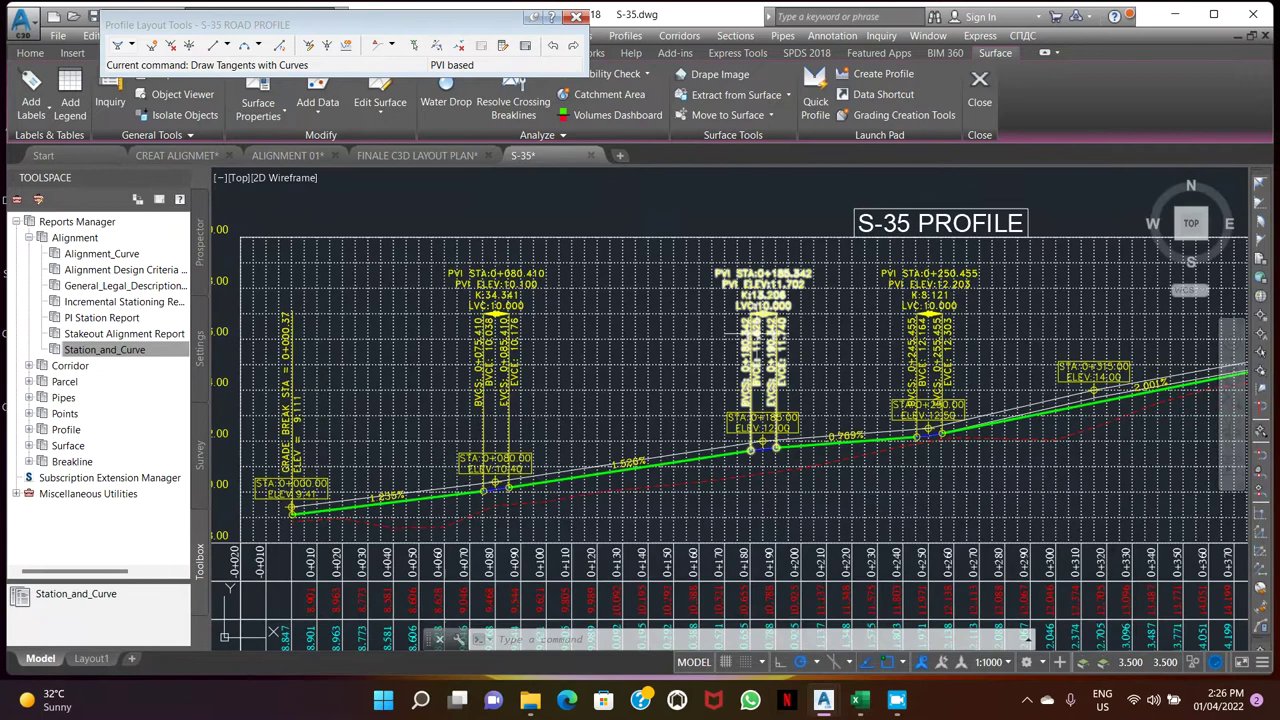
scroll(765, 300, "up", 3)
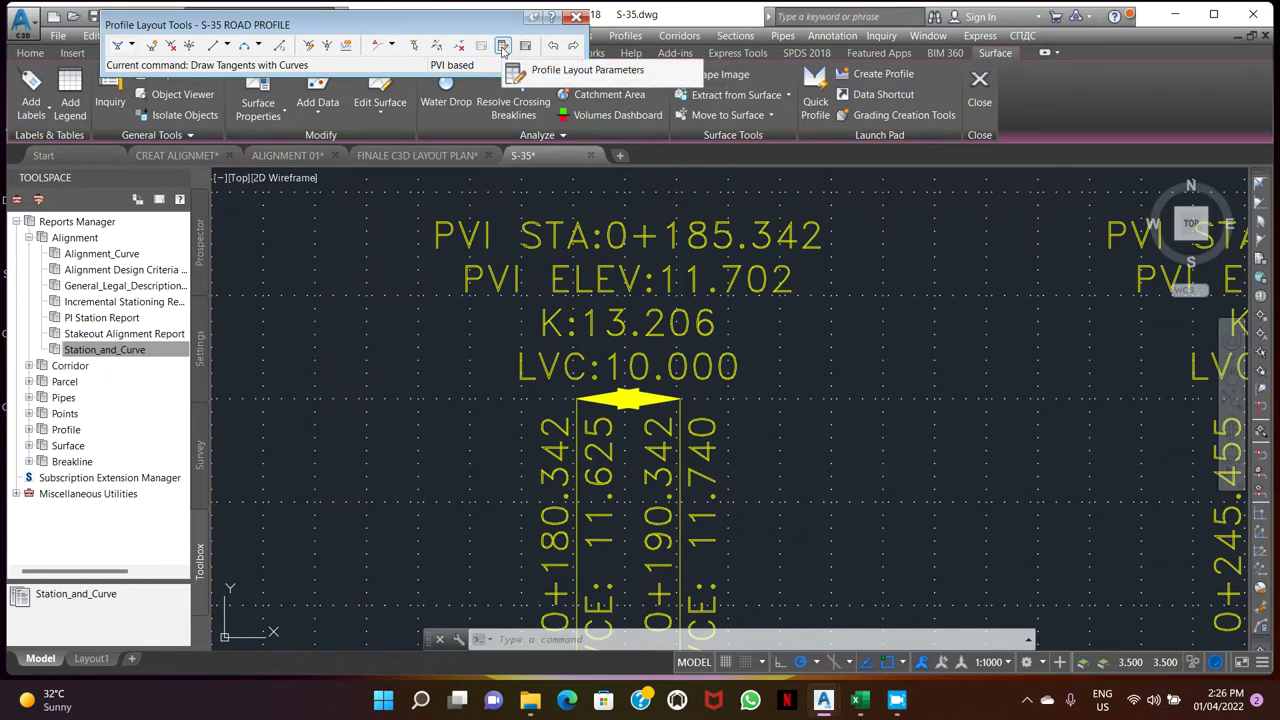
left_click(505, 48)
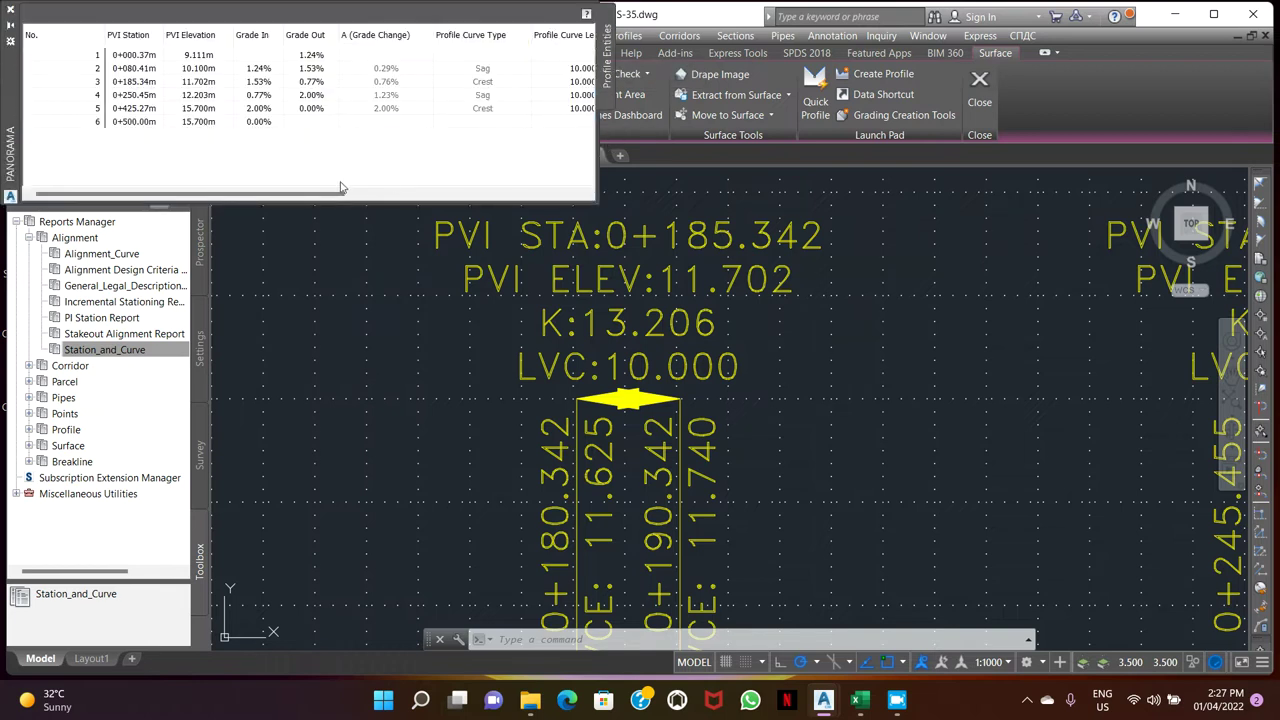
left_click_drag(286, 198, 443, 198)
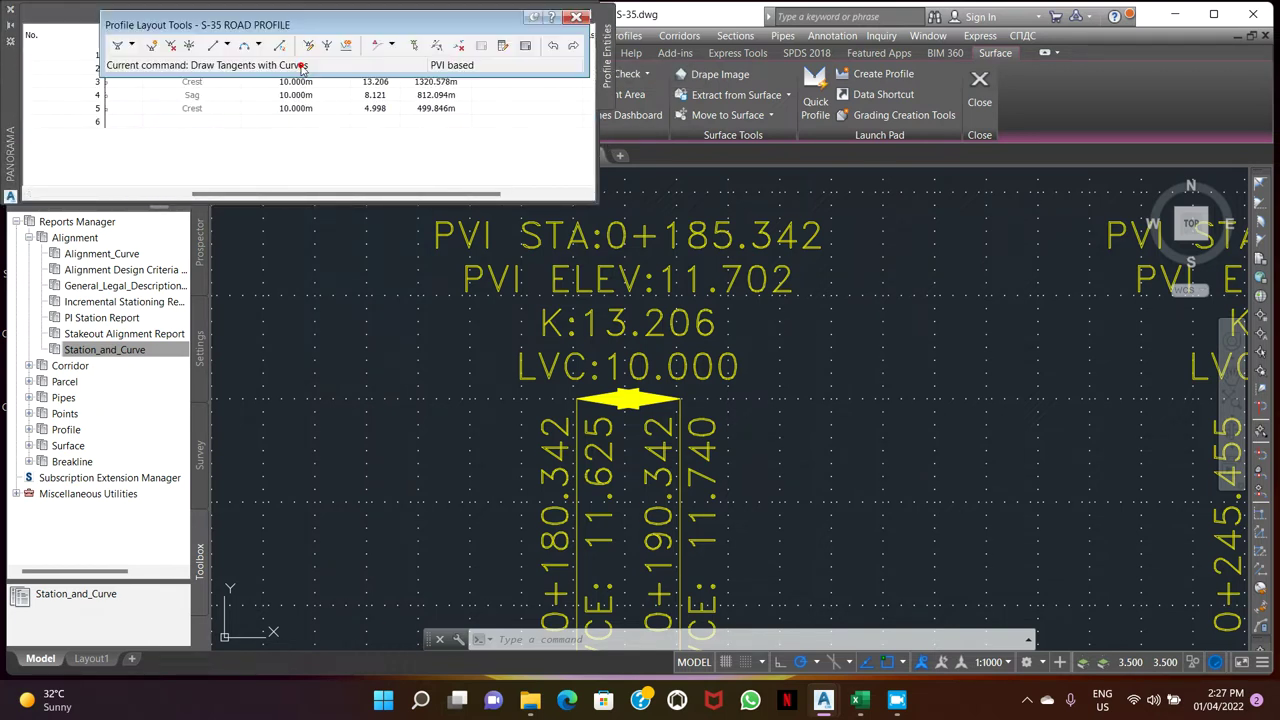
left_click_drag(447, 24, 995, 22)
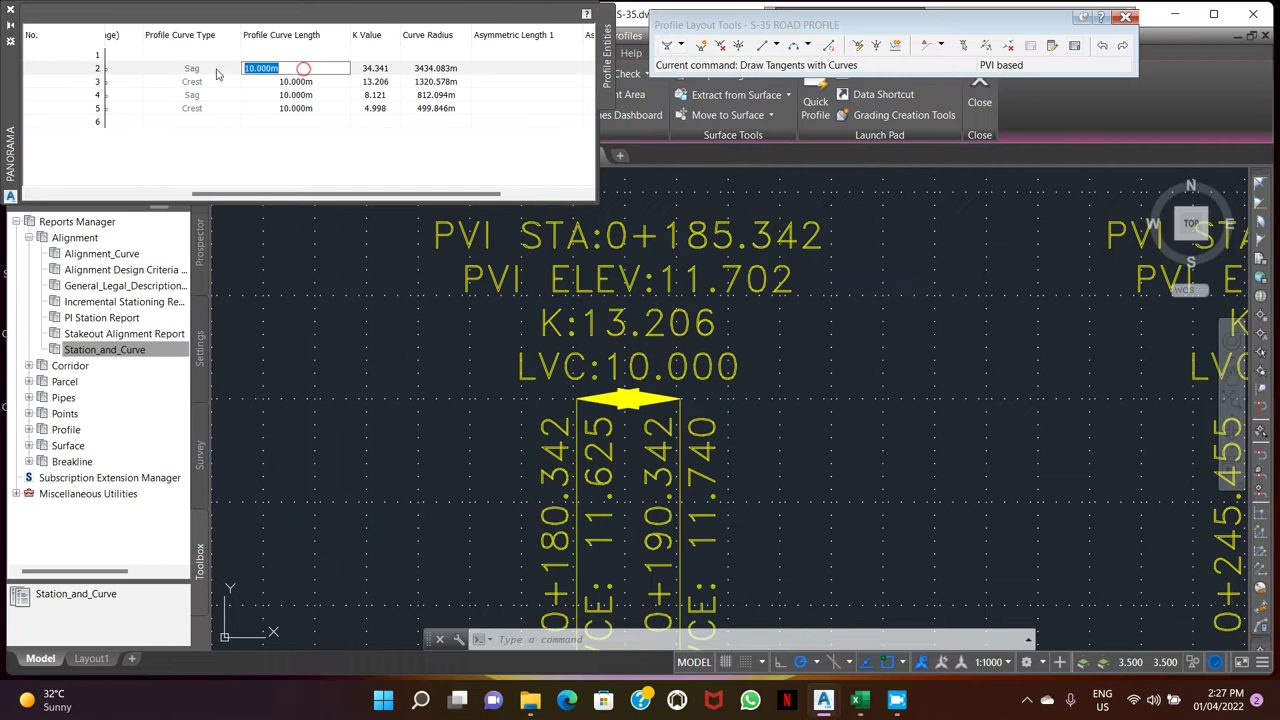
- Set the profile curve length of all four vertical curves to 50 m and close the parameters table
left_click(300, 81)
left_click(300, 81)
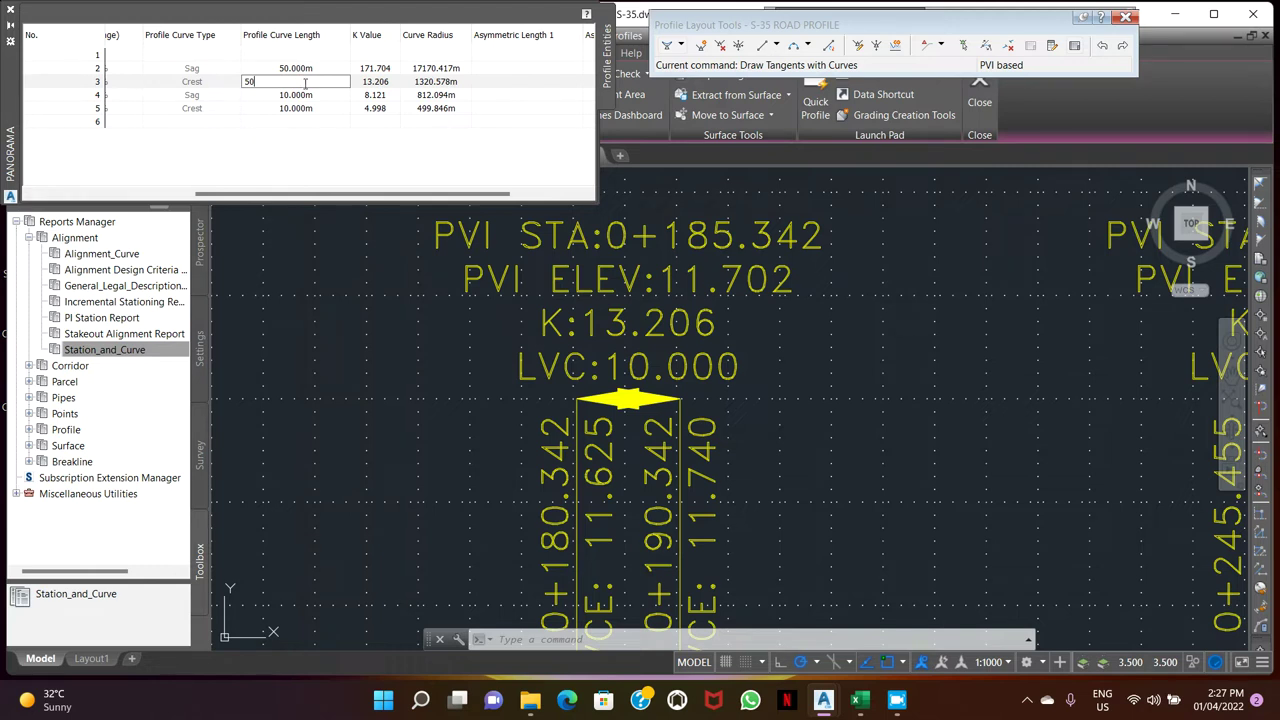
double_click(305, 94)
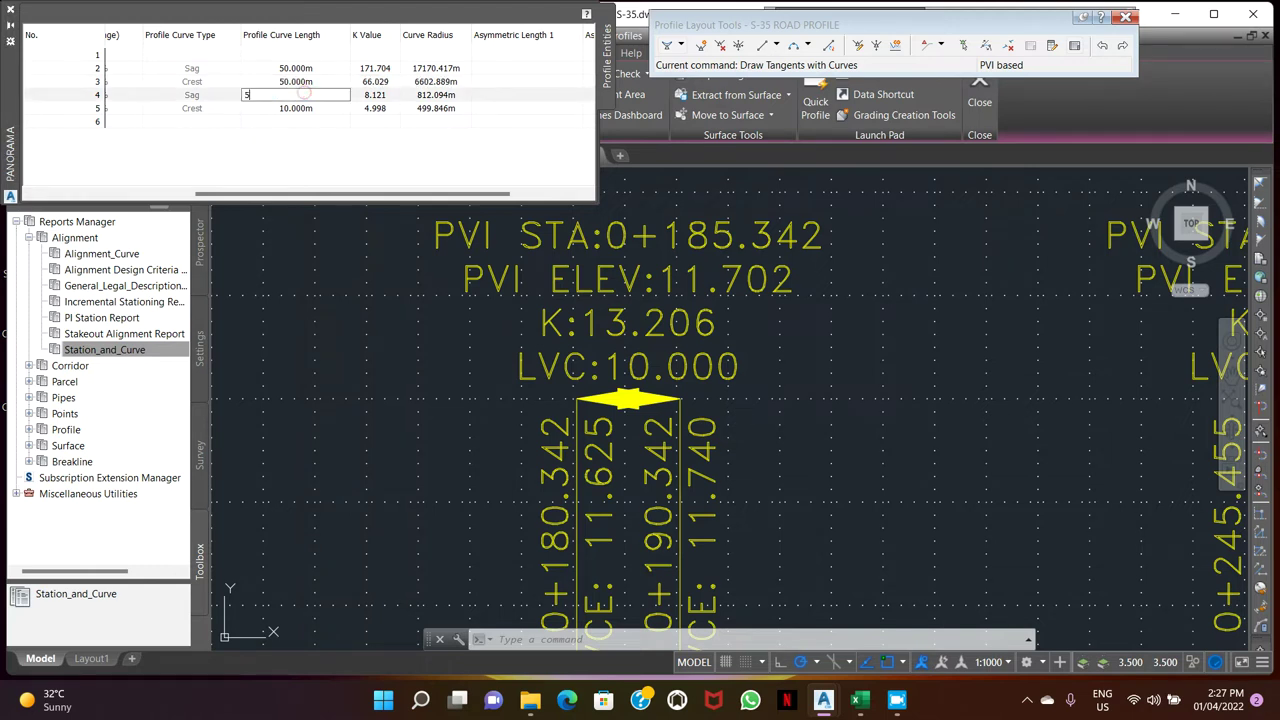
double_click(305, 109)
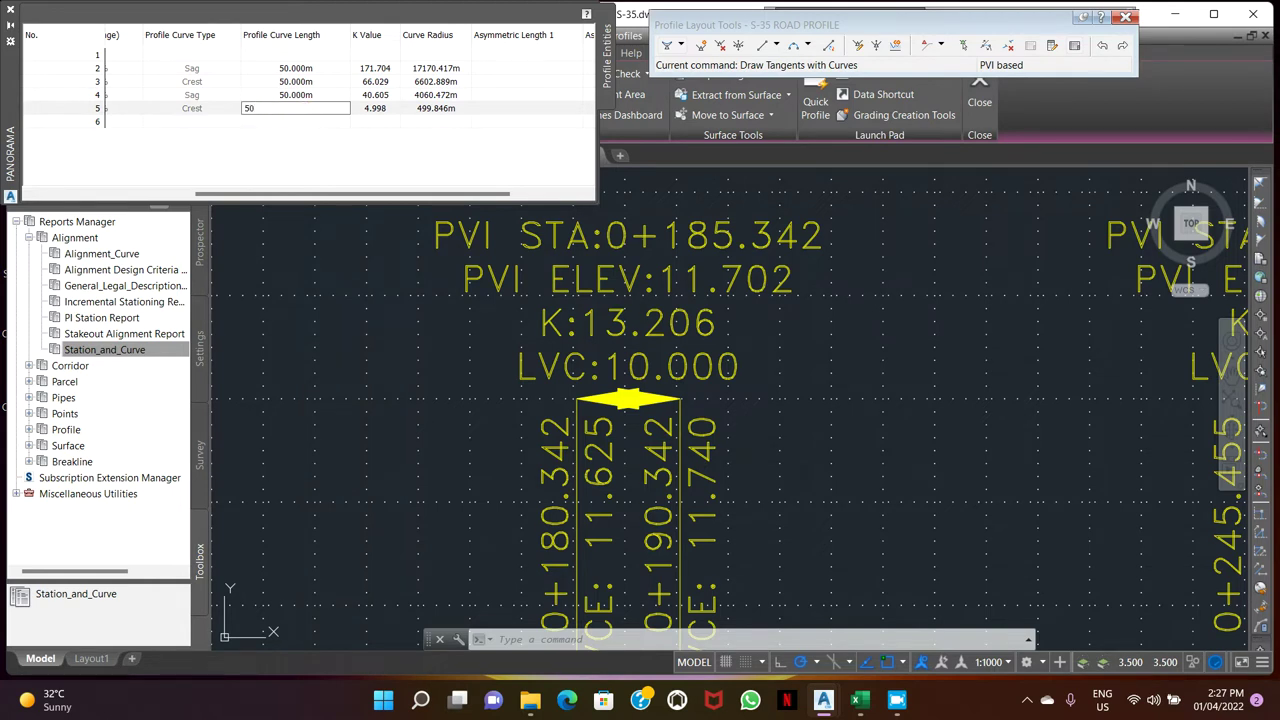
left_click(343, 121)
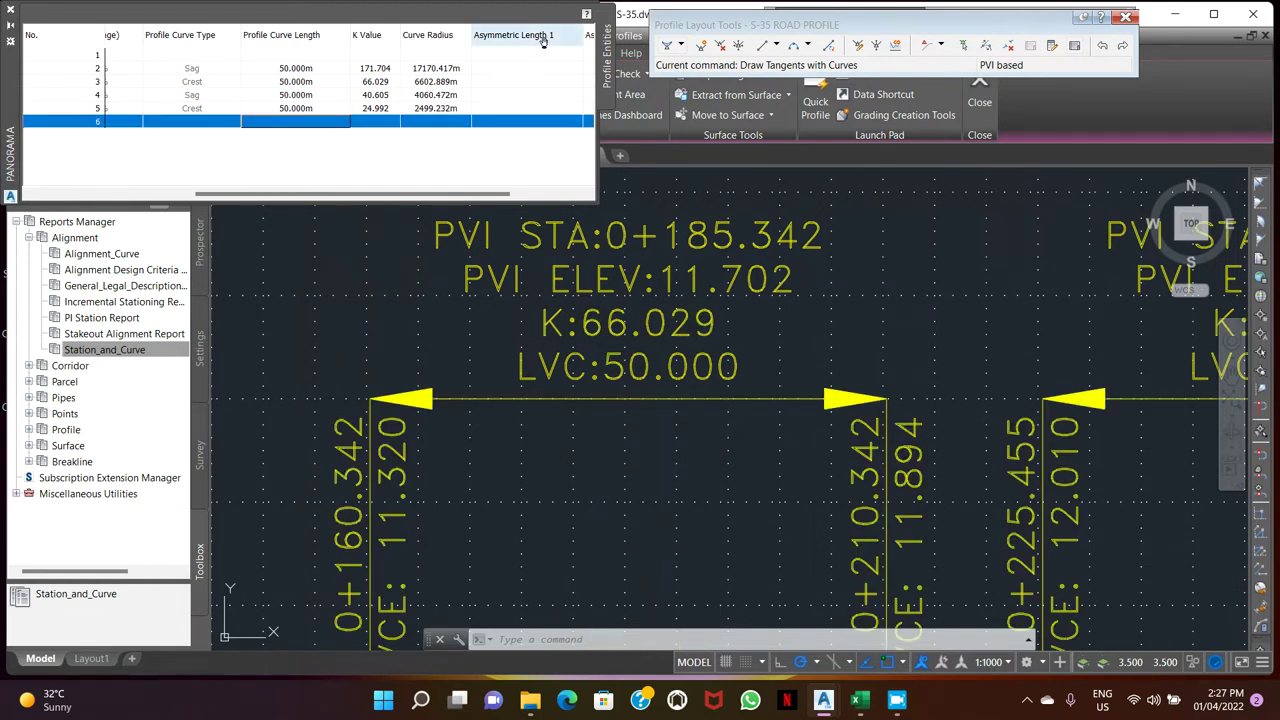
left_click(390, 14)
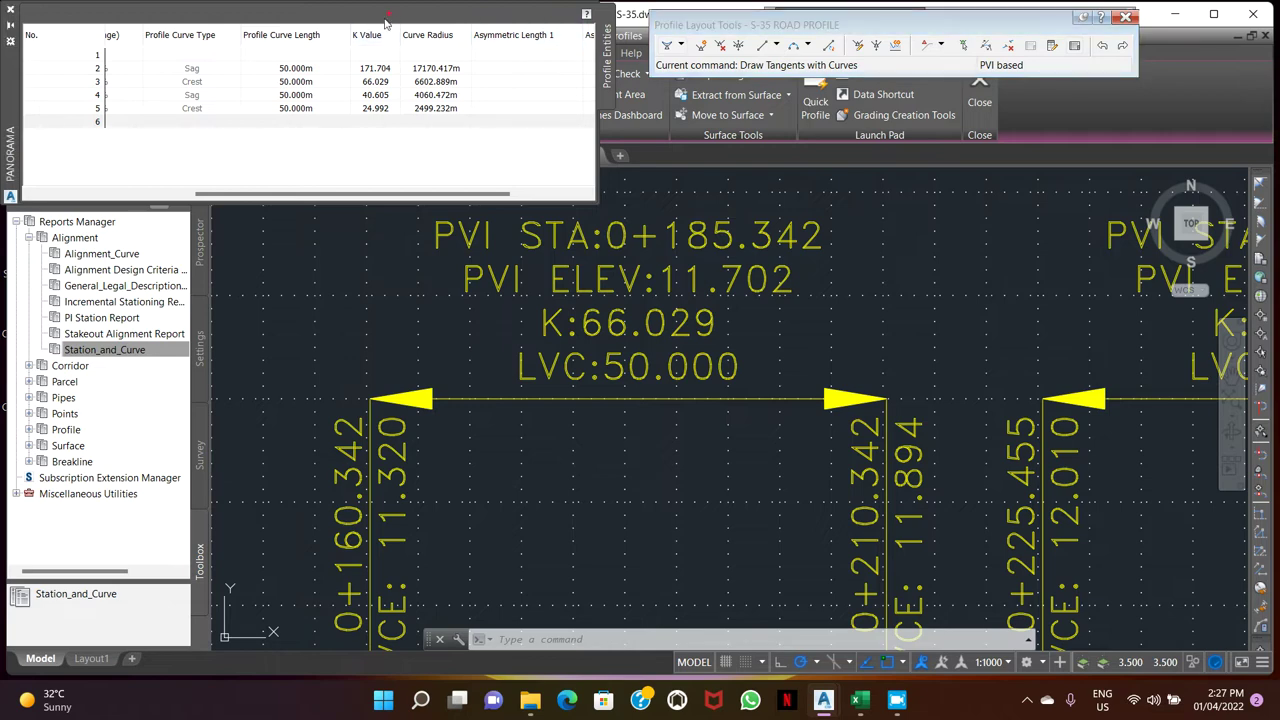
left_click(10, 9)
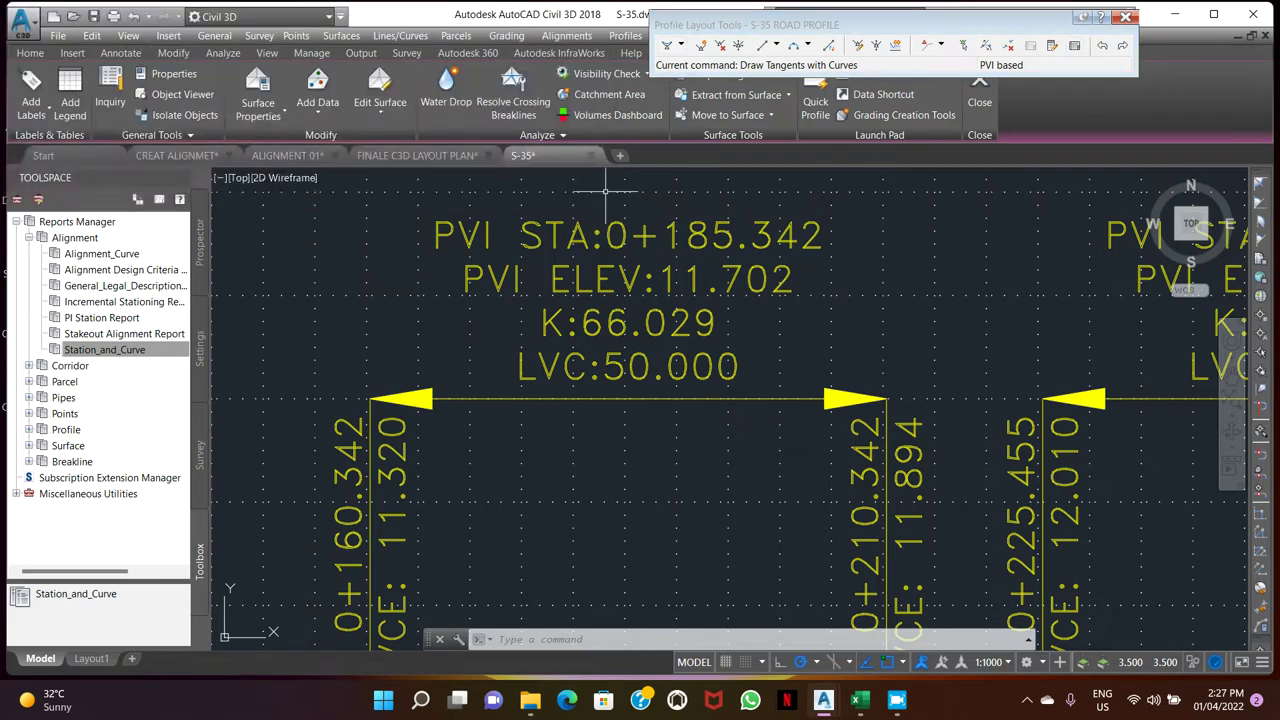
- Examine the reshaped vertical curves and tangent grades along the road profile around 0+080, 0+185 and 0+250
scroll(634, 437, "down", 5)
key("Escape")
key("Escape")
key("Escape")
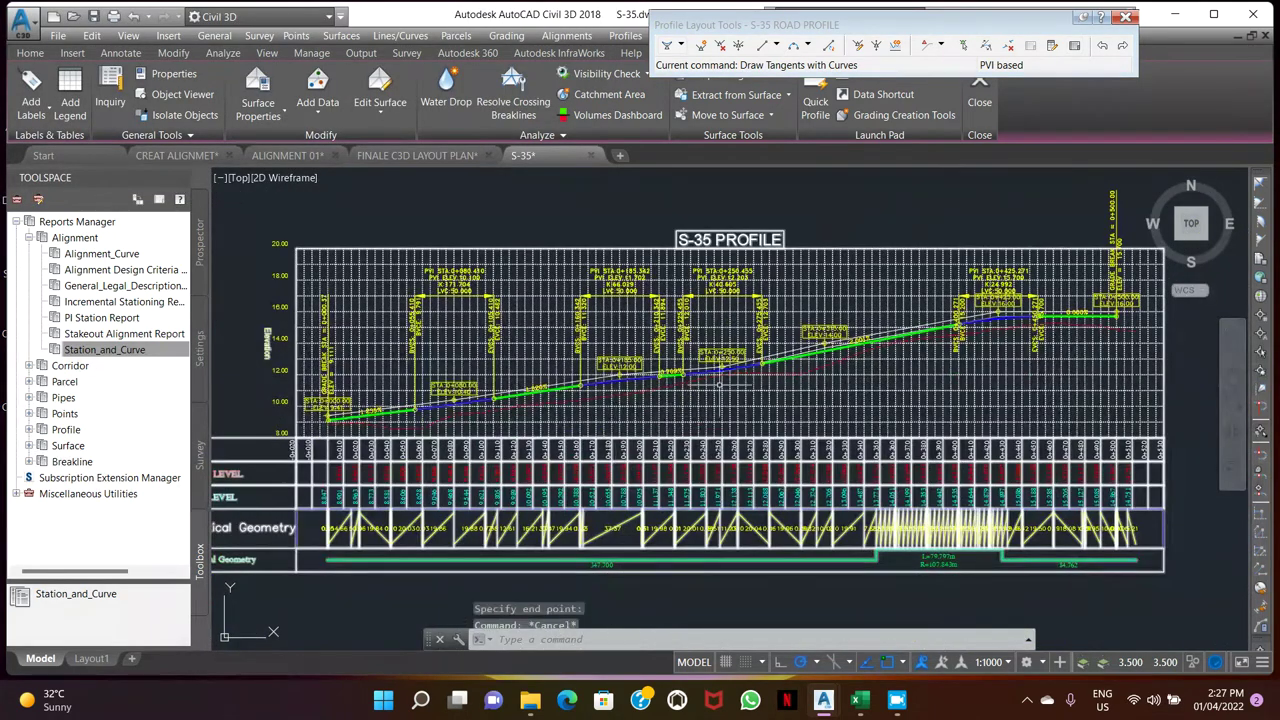
scroll(682, 365, "up", 5)
scroll(487, 384, "down", 5)
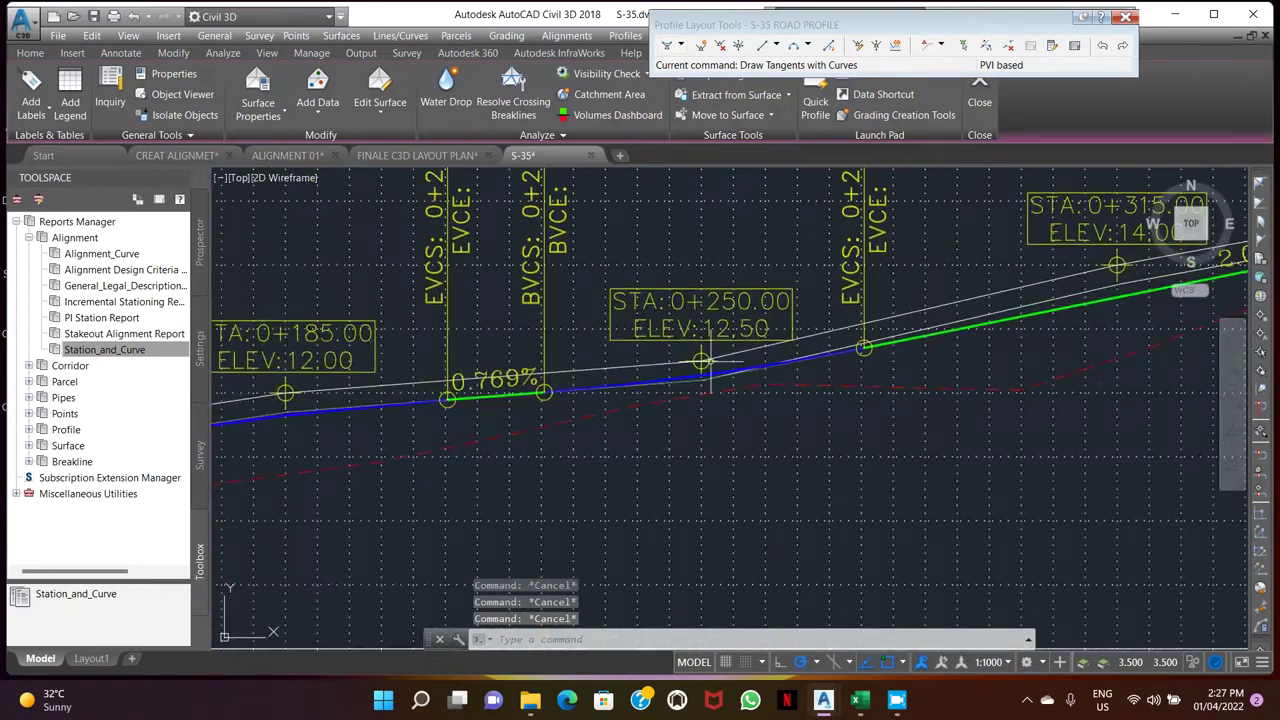
scroll(435, 395, "up", 5)
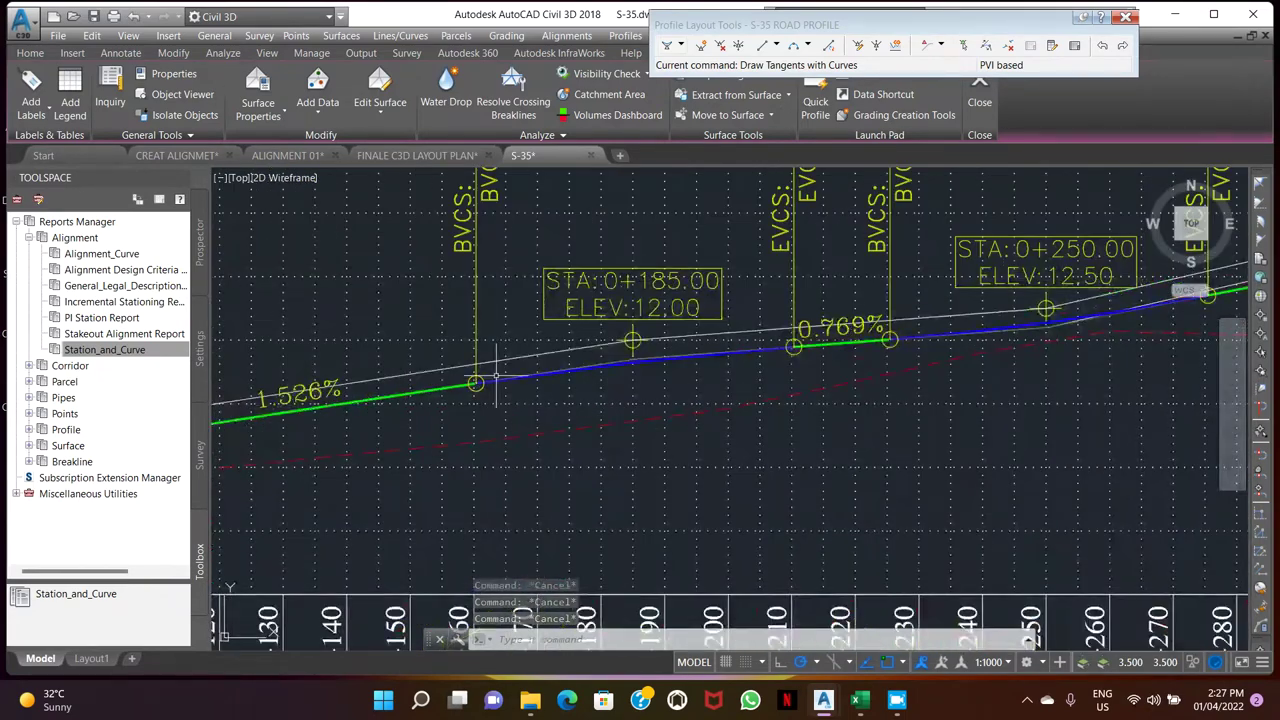
scroll(400, 400, "down", 5)
scroll(360, 412, "up", 5)
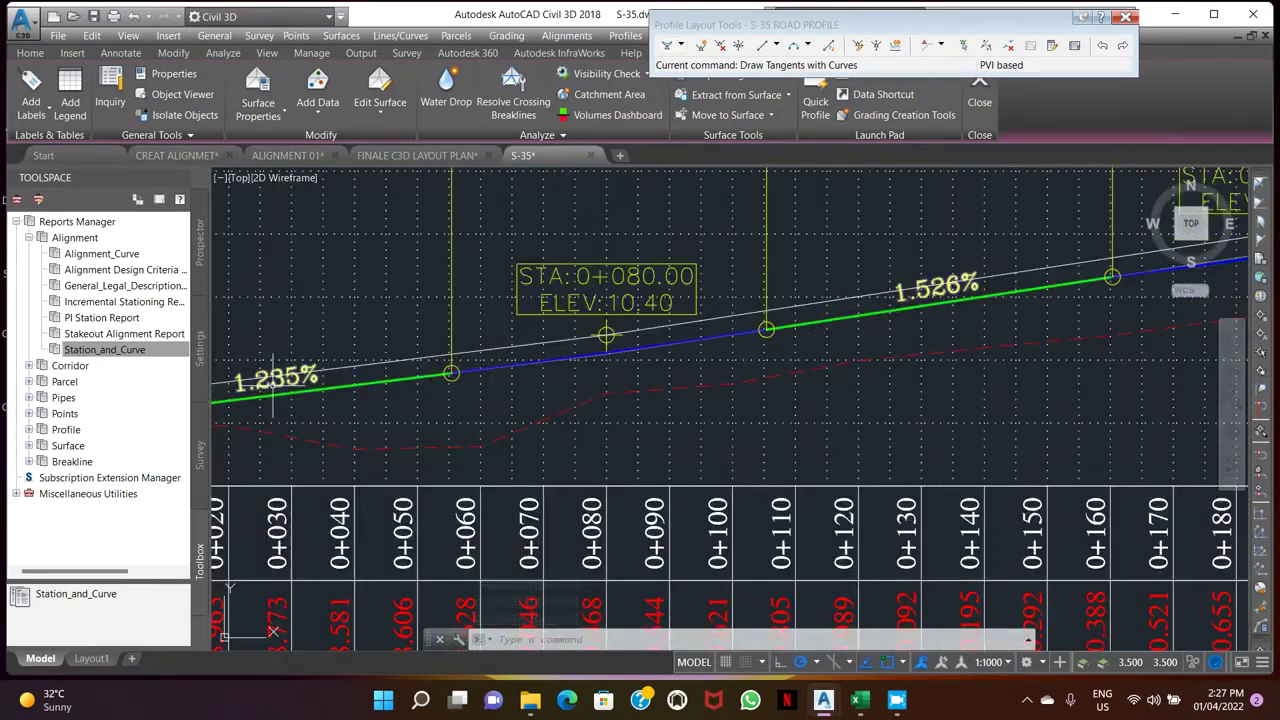
scroll(572, 380, "down", 4)
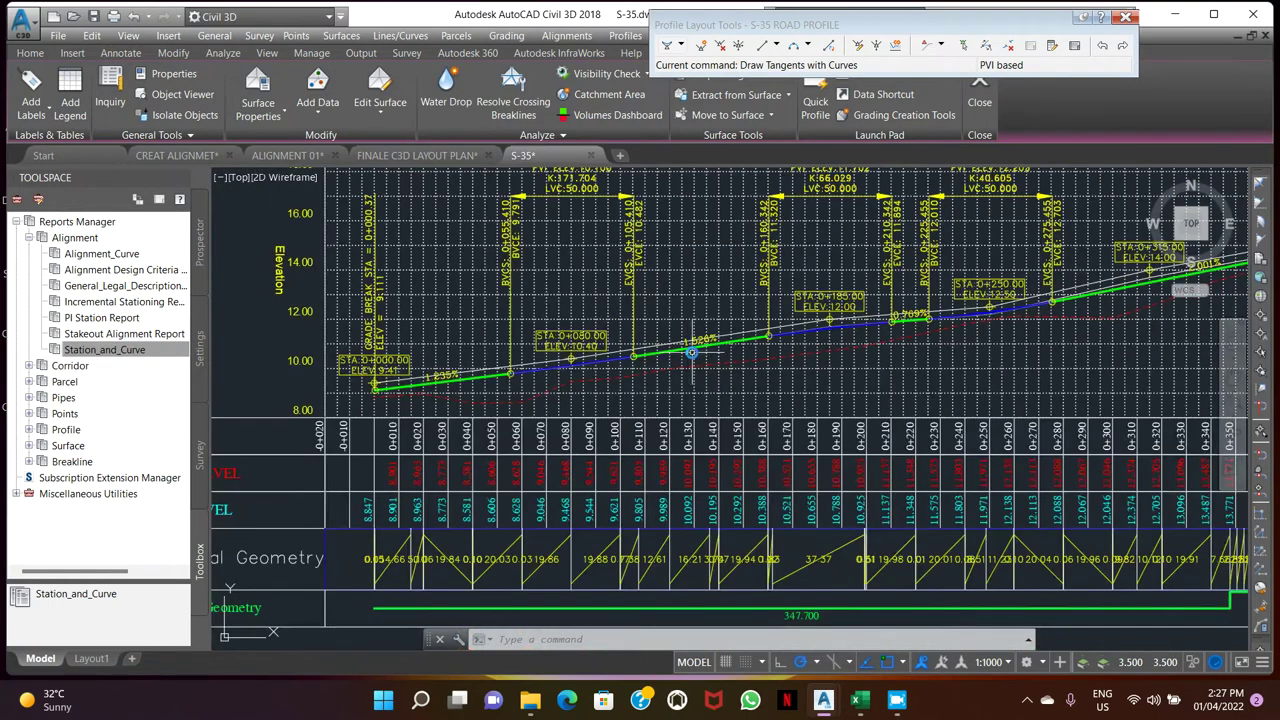
scroll(691, 352, "up", 3)
scroll(686, 349, "down", 6)
scroll(746, 387, "up", 6)
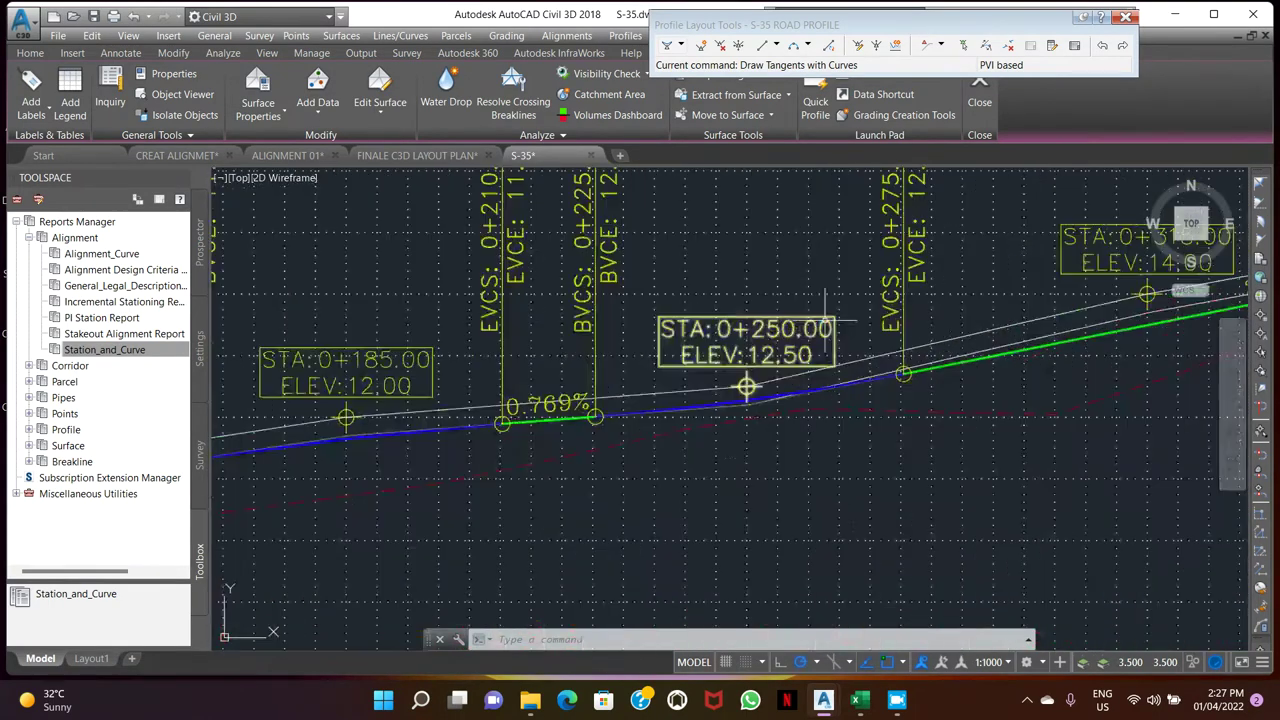
- Erase the two white design guide polylines running above the road profile
middle_click_drag(824, 320, 474, 333)
middle_click_drag(837, 313, 636, 363)
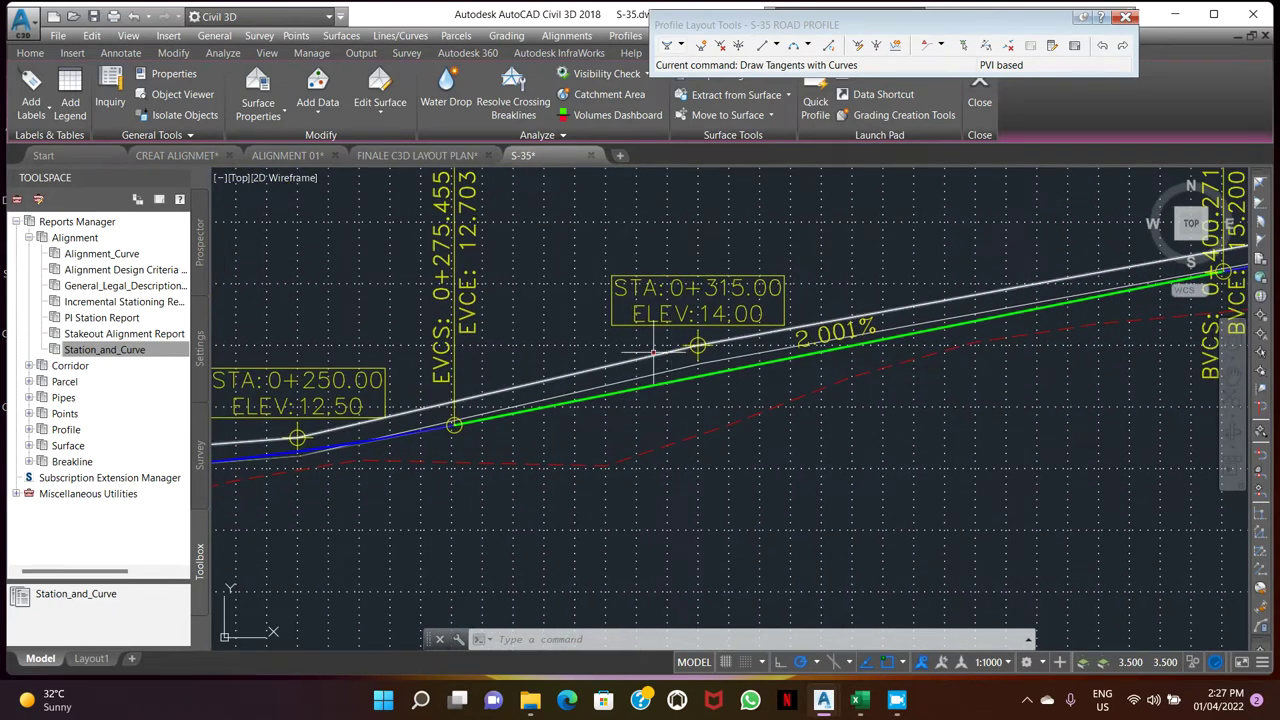
left_click(652, 355)
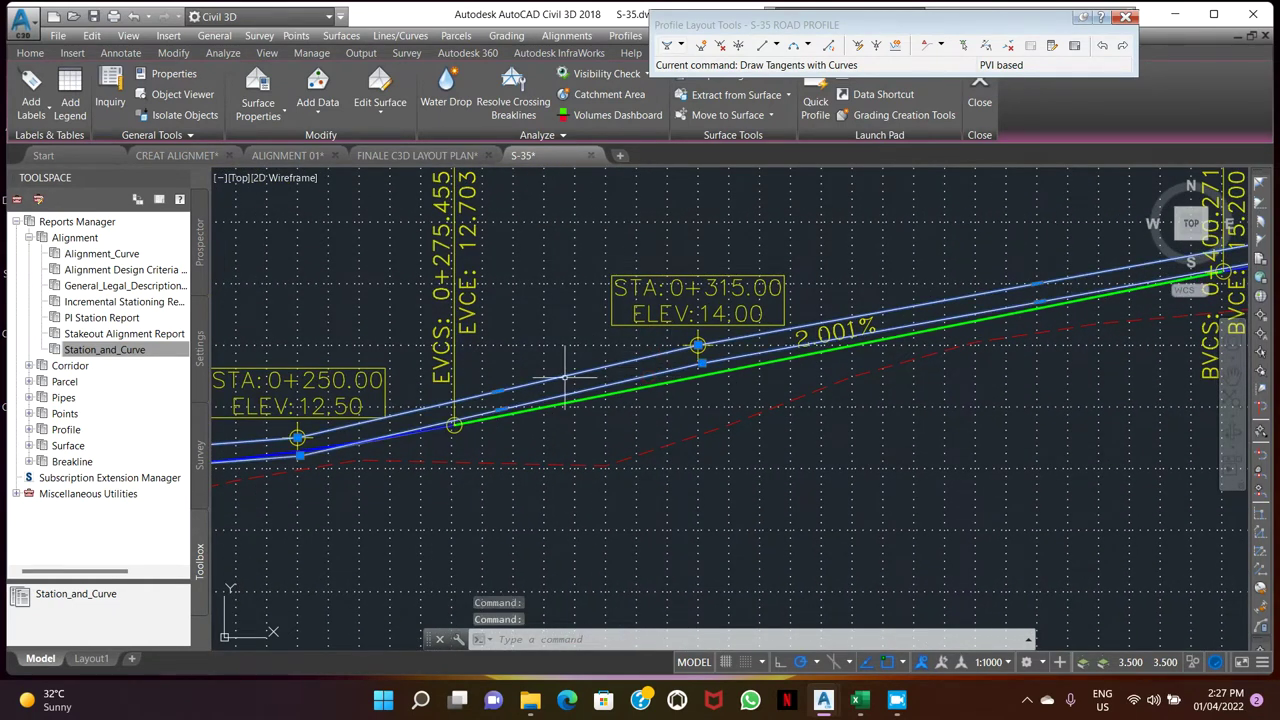
type("e")
key("Return")
- Set the drawing's annotation scale to 1:750
scroll(560, 370, "down", 5)
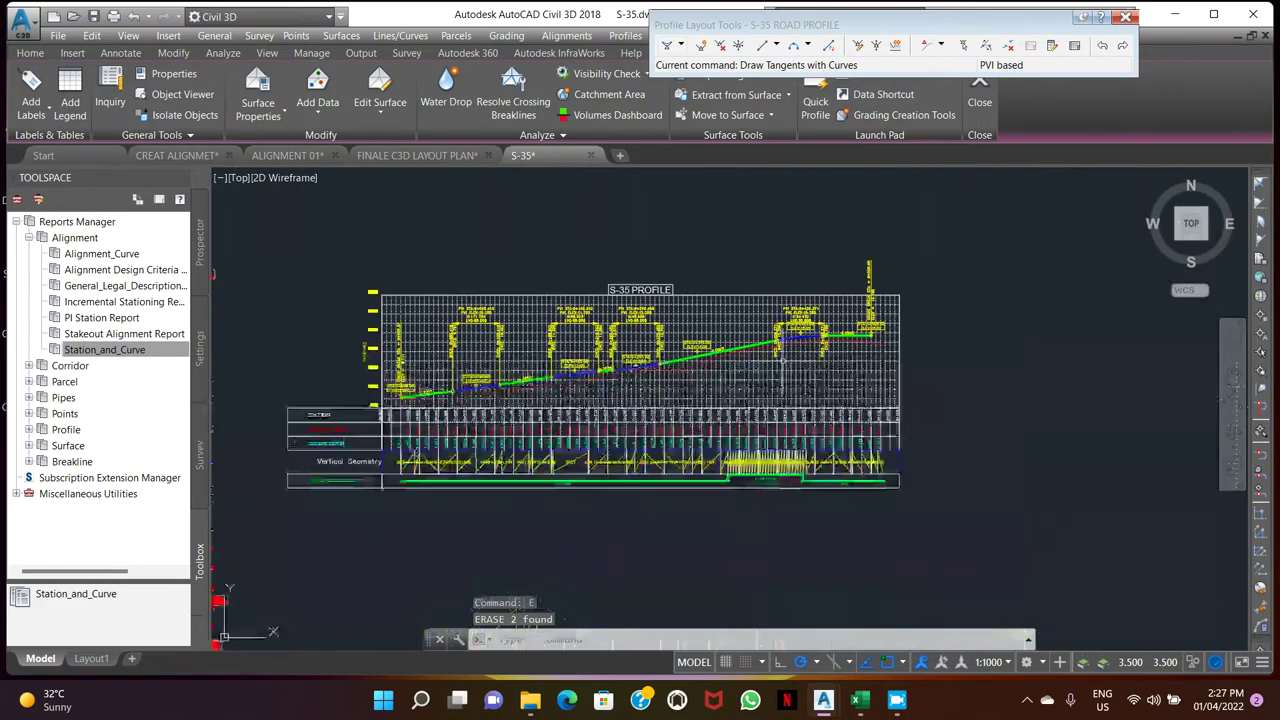
scroll(511, 352, "up", 2)
scroll(806, 335, "up", 4)
scroll(806, 335, "down", 6)
scroll(806, 335, "up", 6)
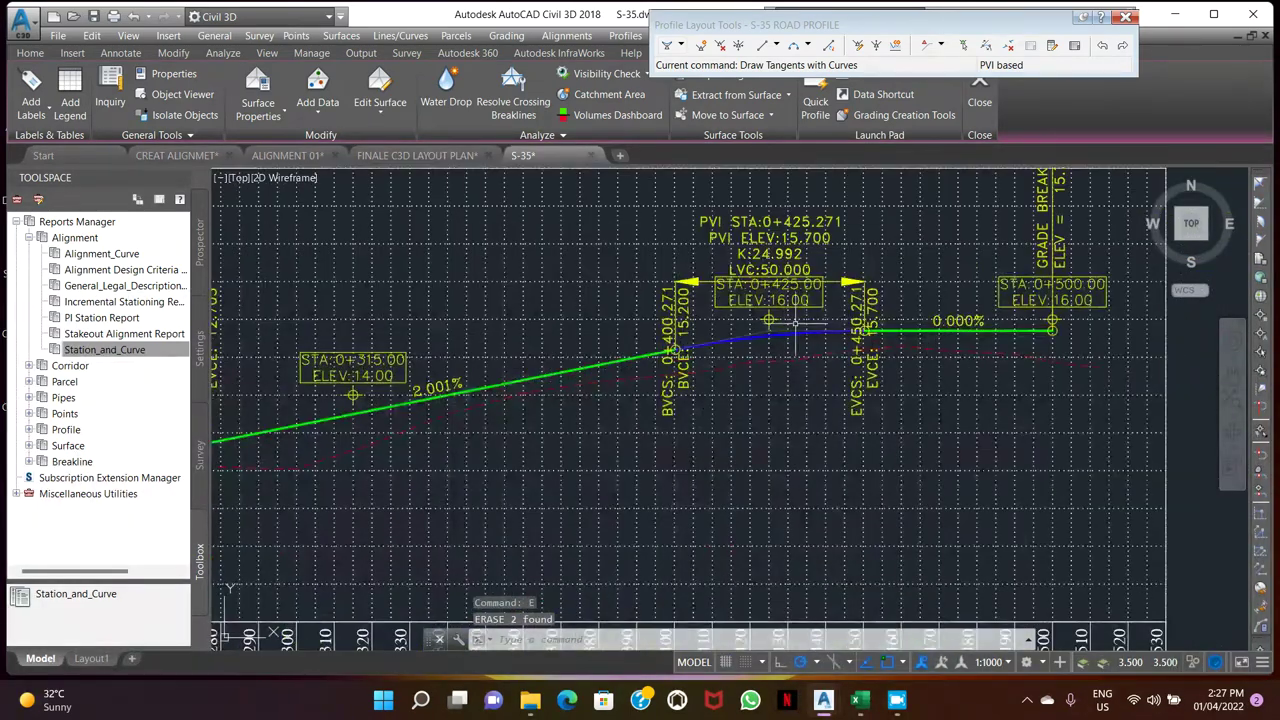
scroll(810, 325, "down", 8)
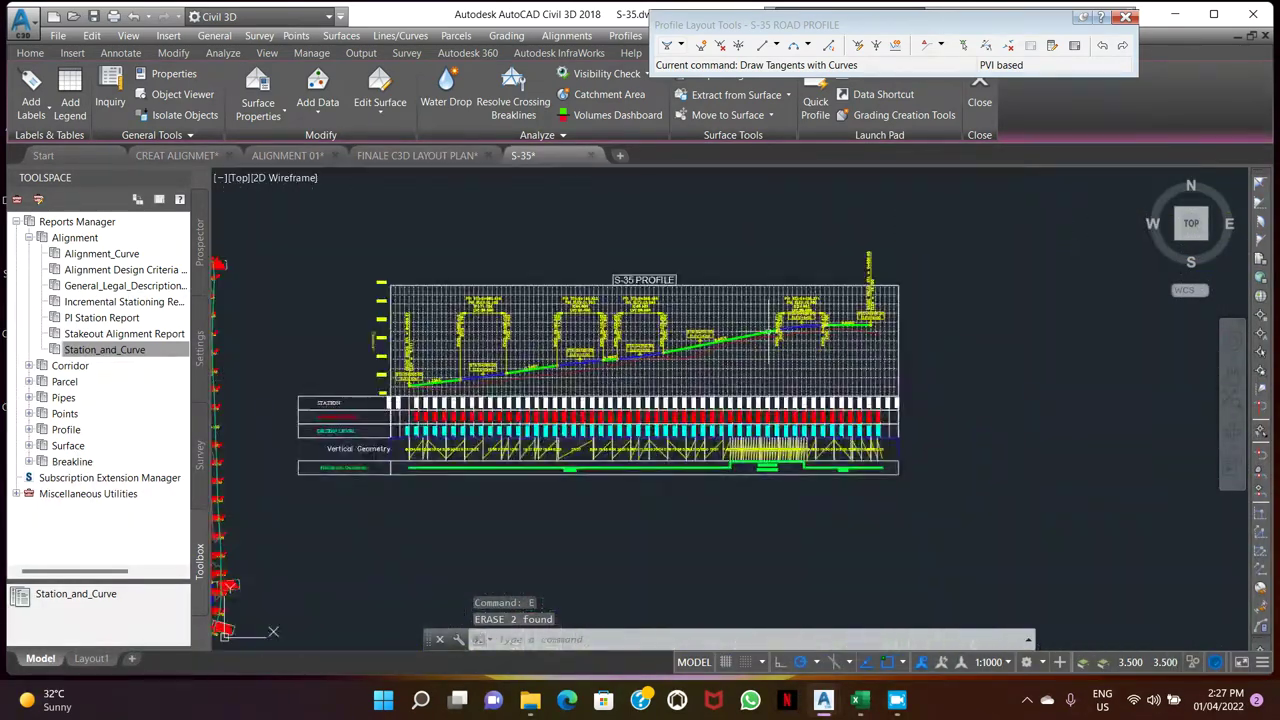
left_click(1008, 662)
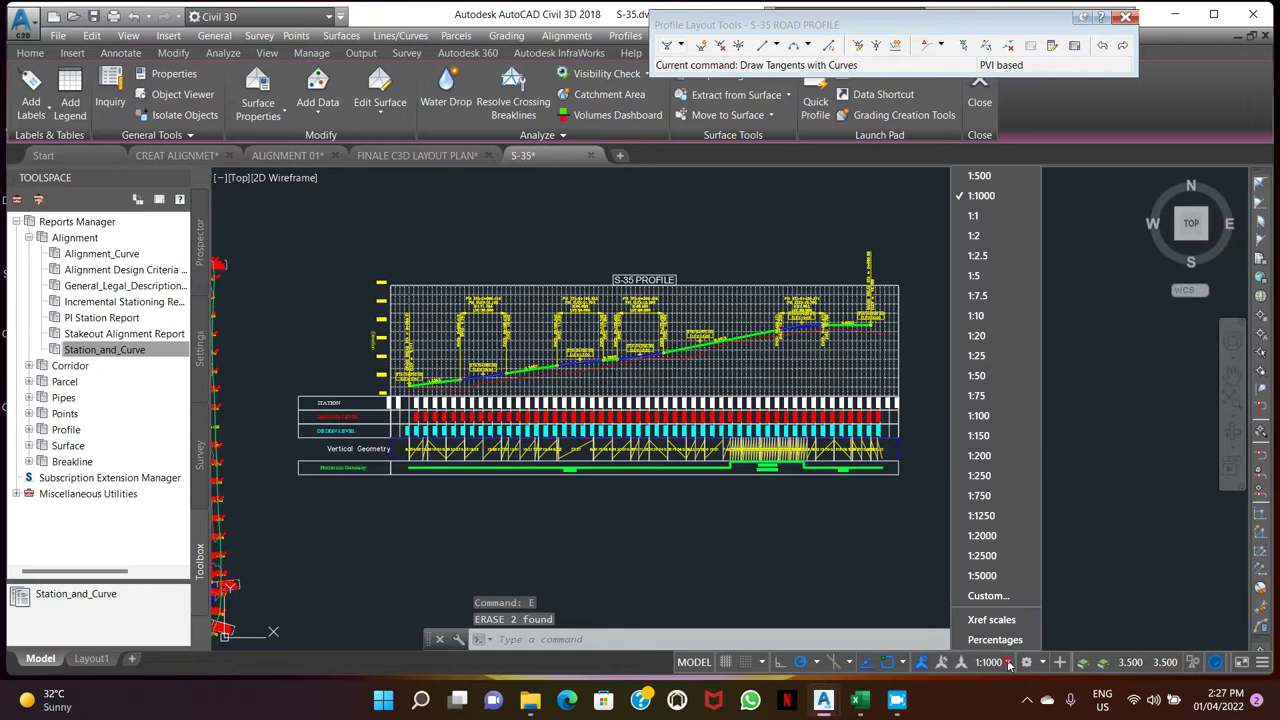
left_click(993, 494)
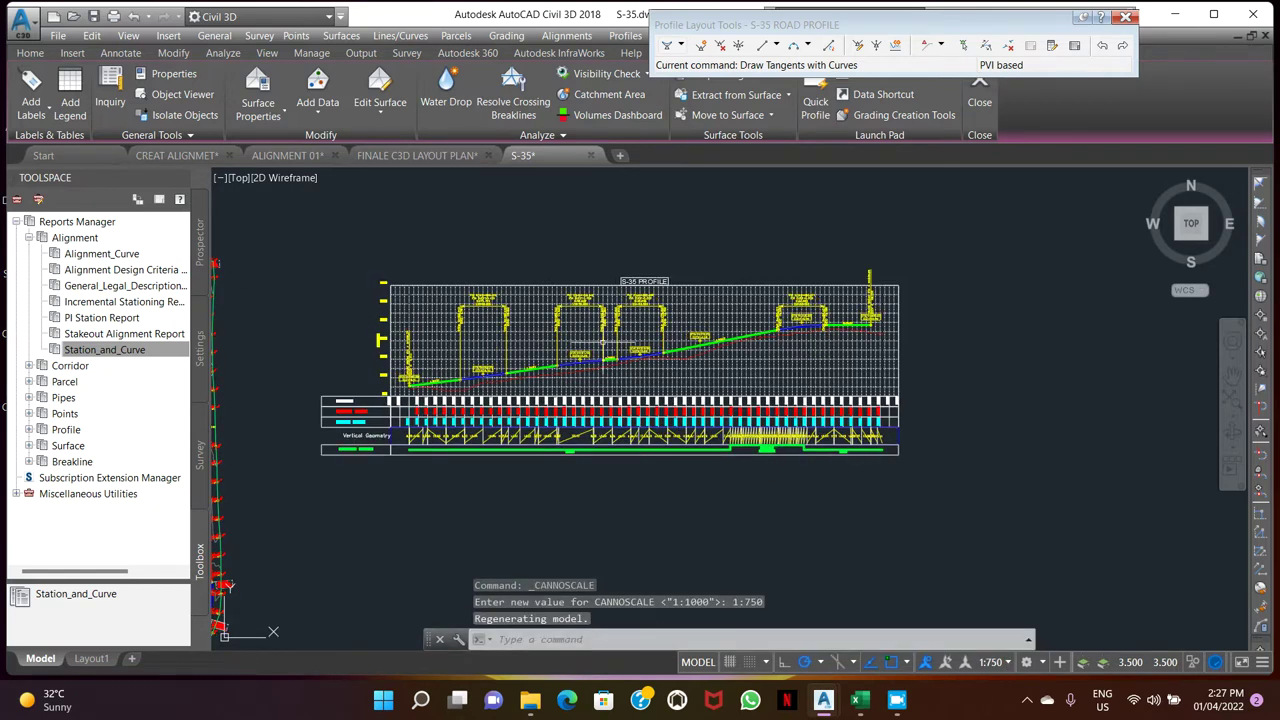
- Examine the rescaled labels in the S-35 profile view, especially the vertical curve labels at 0+080 and 0+185
scroll(603, 342, "up", 5)
scroll(623, 371, "down", 2)
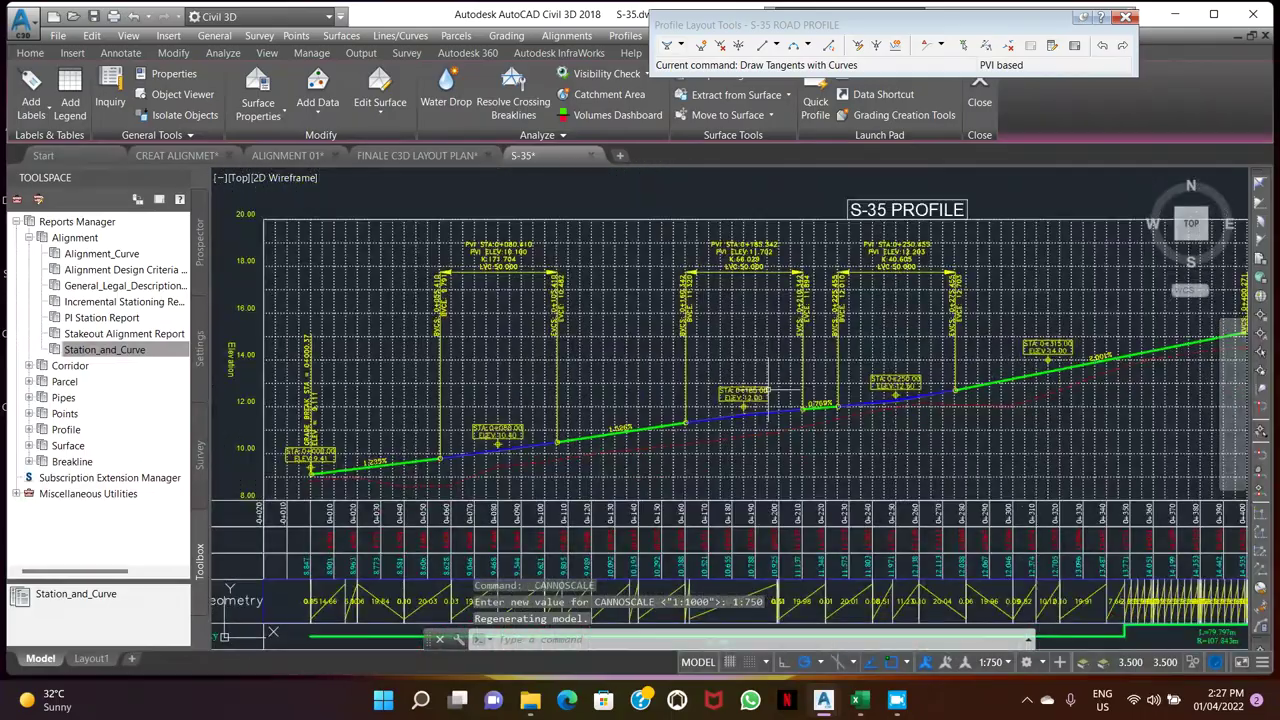
scroll(940, 380, "up", 3)
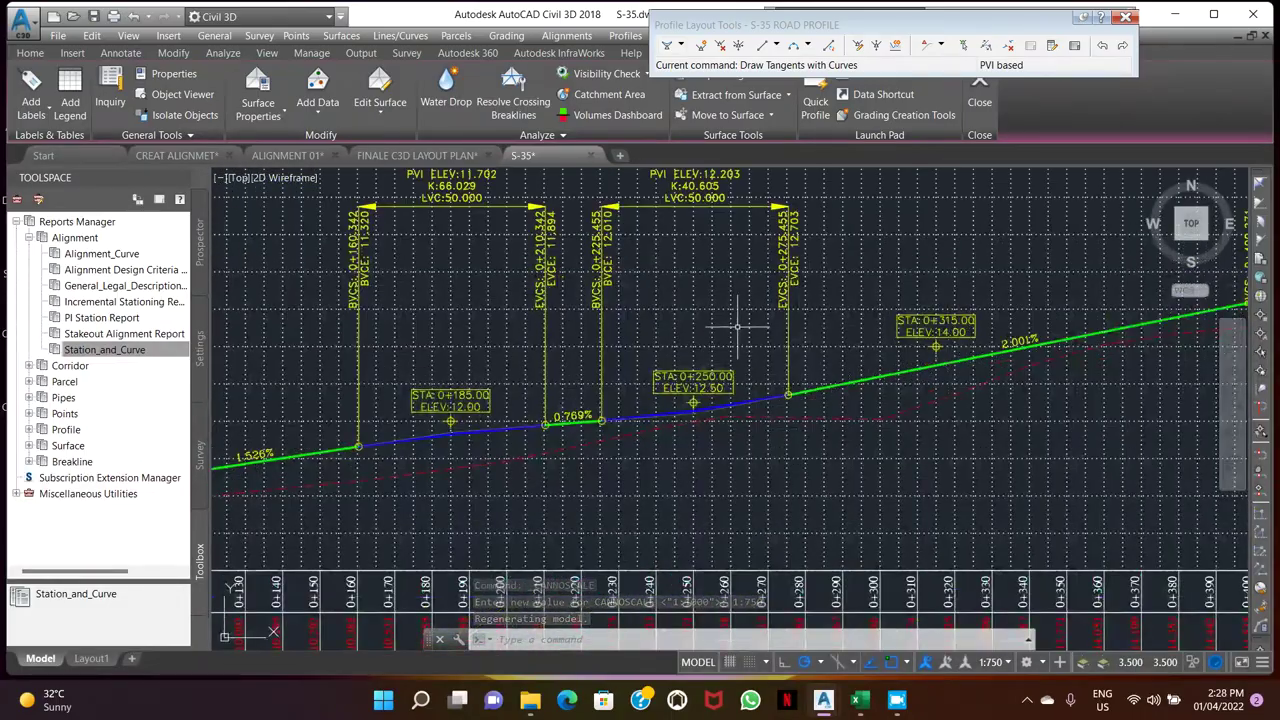
scroll(737, 326, "down", 4)
scroll(750, 300, "up", 4)
scroll(755, 291, "down", 4)
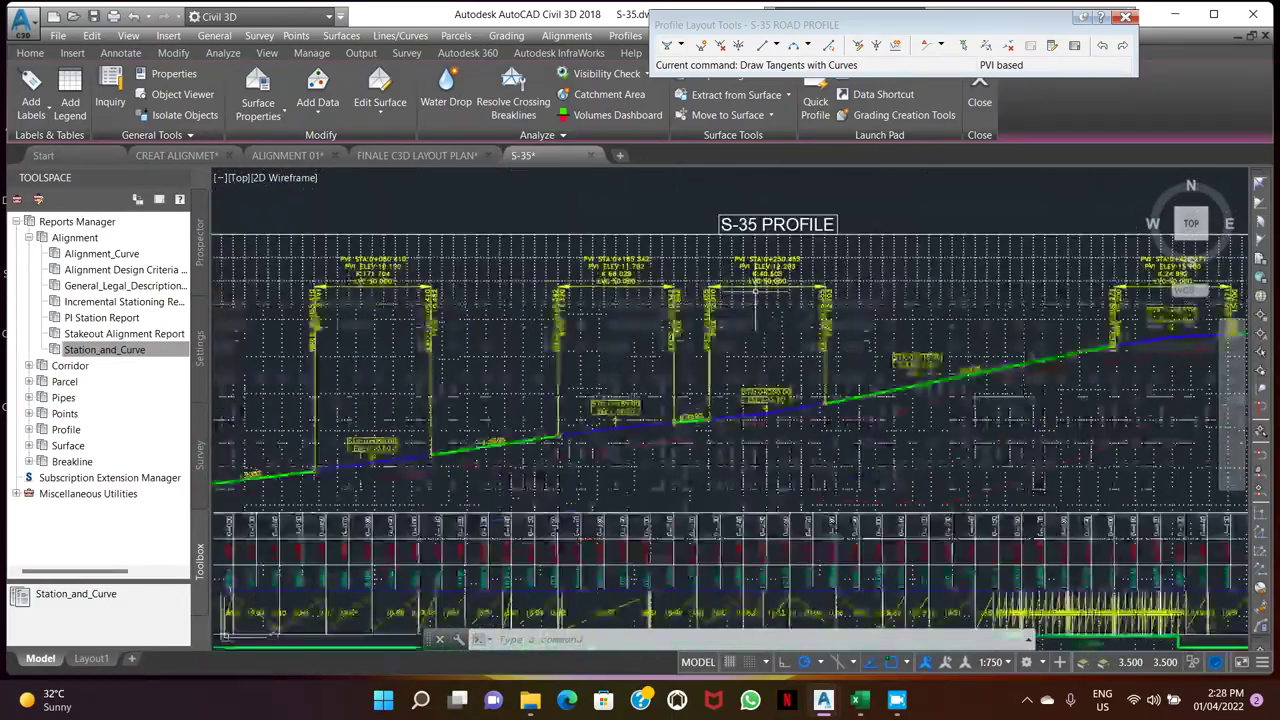
scroll(612, 295, "up", 5)
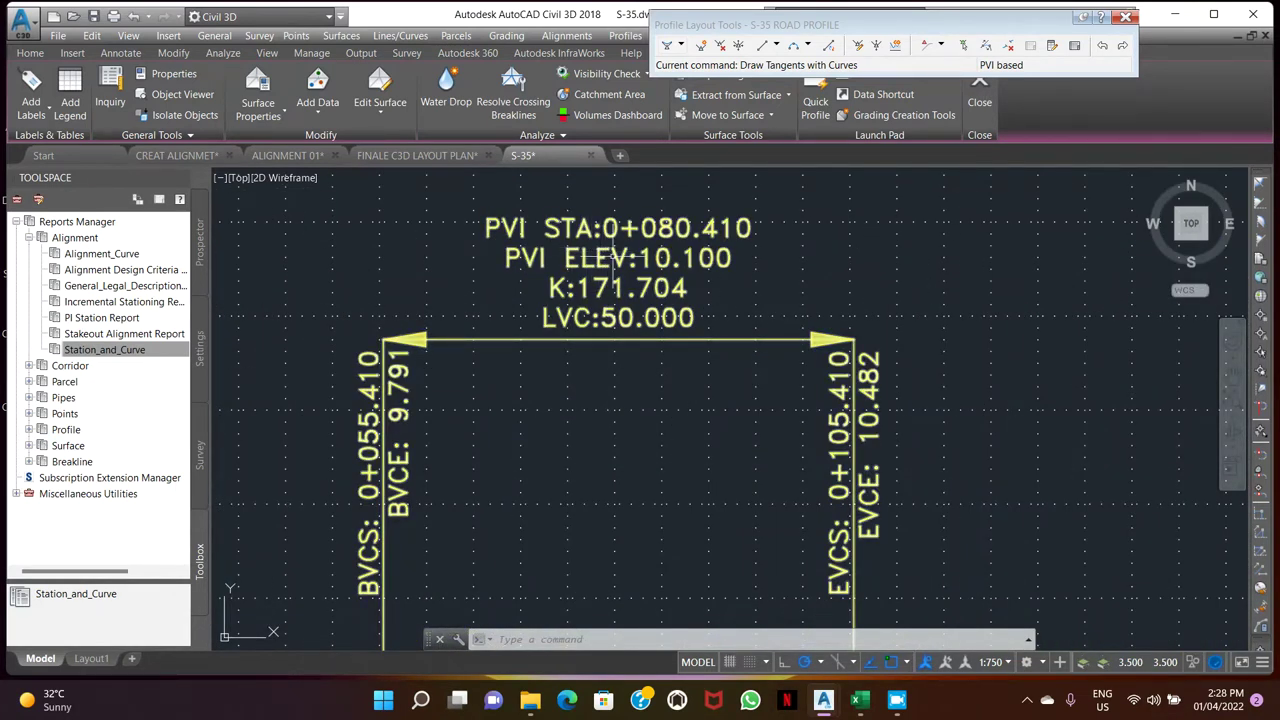
scroll(612, 258, "down", 3)
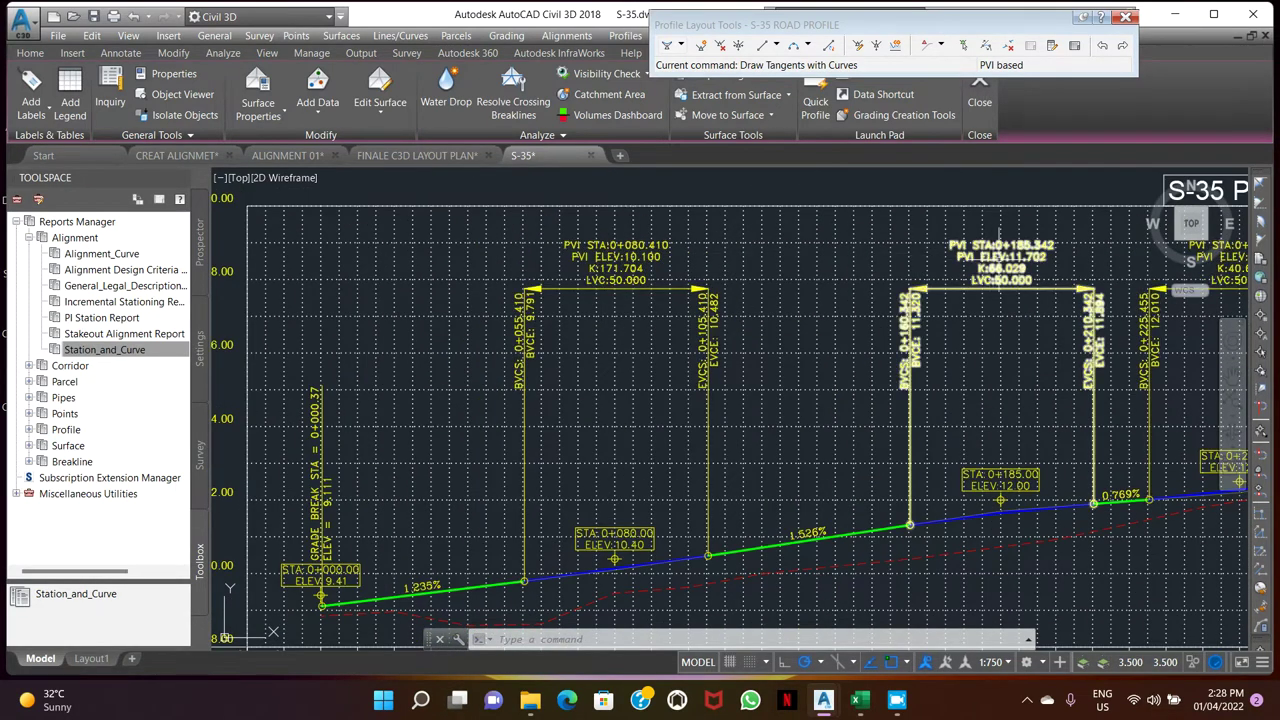
scroll(998, 234, "down", 4)
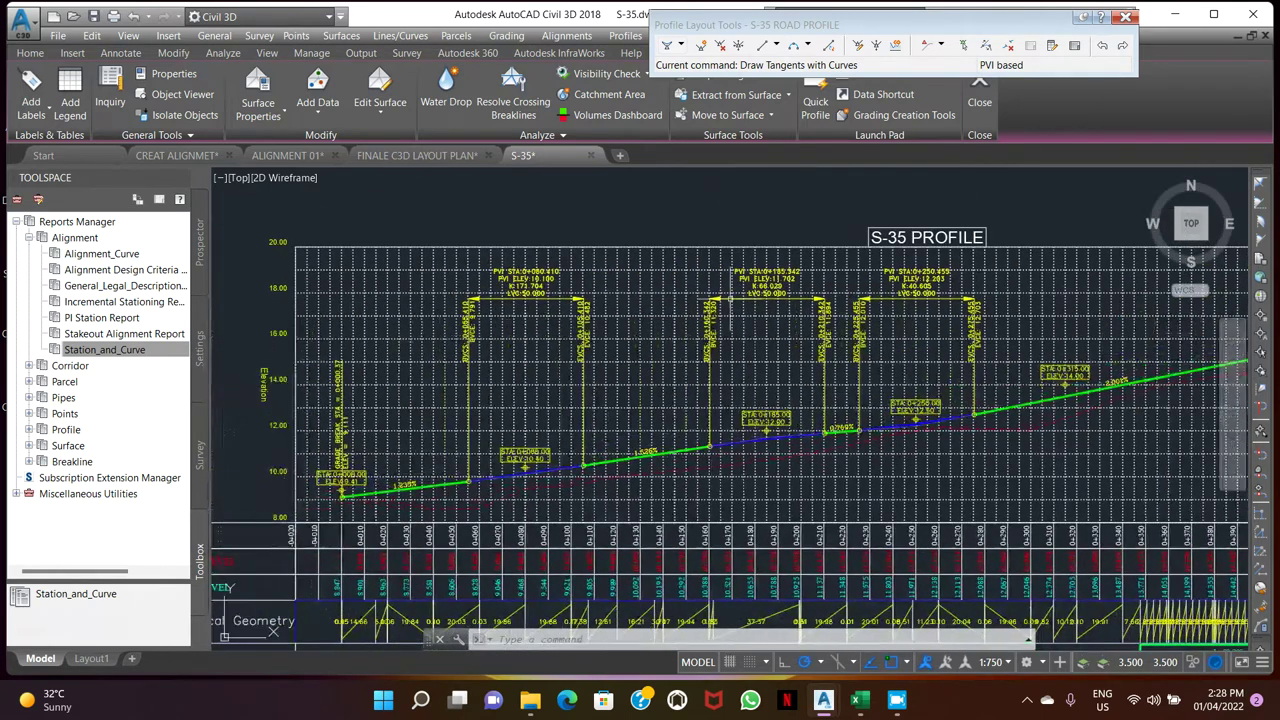
- Open the Crest Only curve label style of the S-35 ROAD PROFILE labels for editing
scroll(533, 293, "up", 4)
left_click(533, 293)
right_click(533, 284)
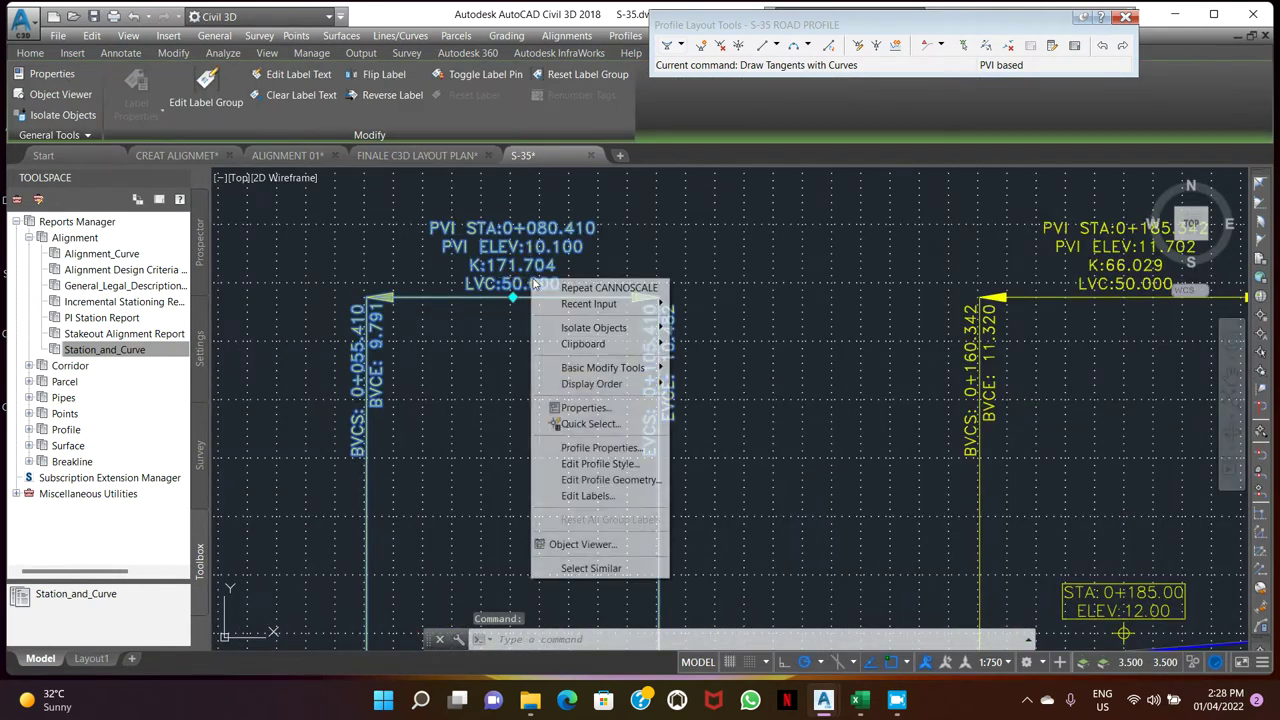
left_click(590, 495)
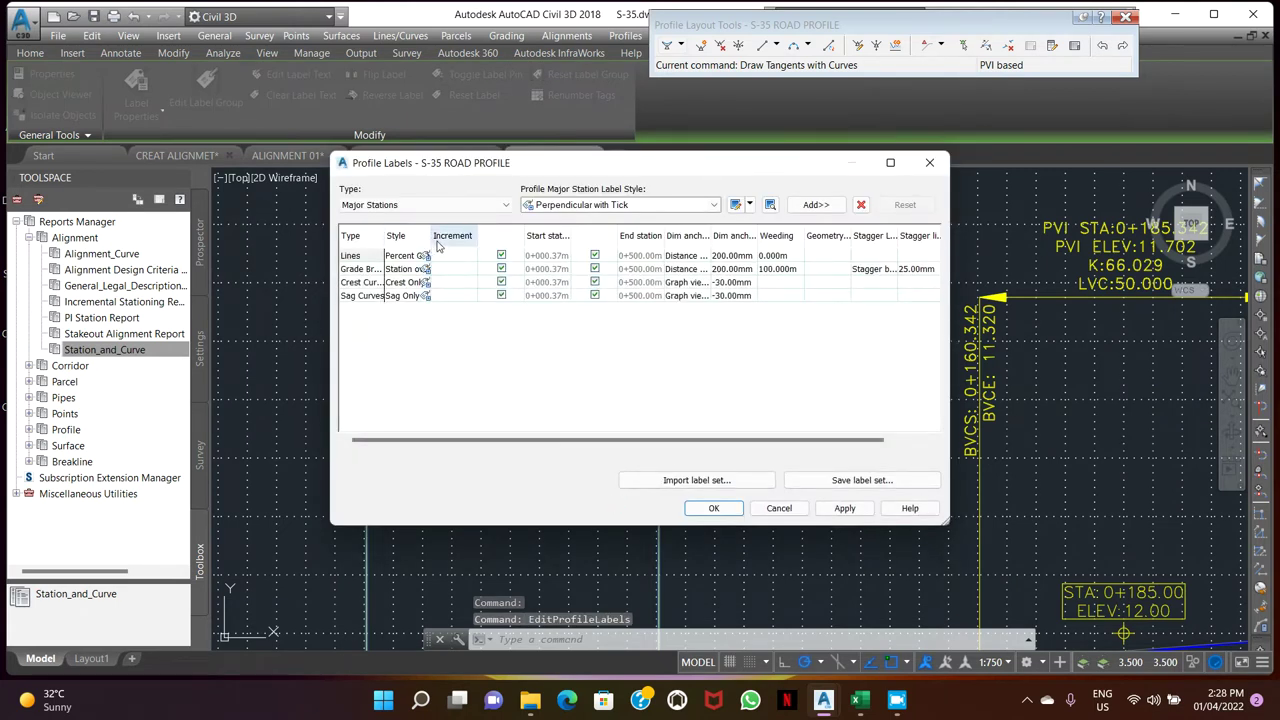
left_click_drag(429, 236, 503, 240)
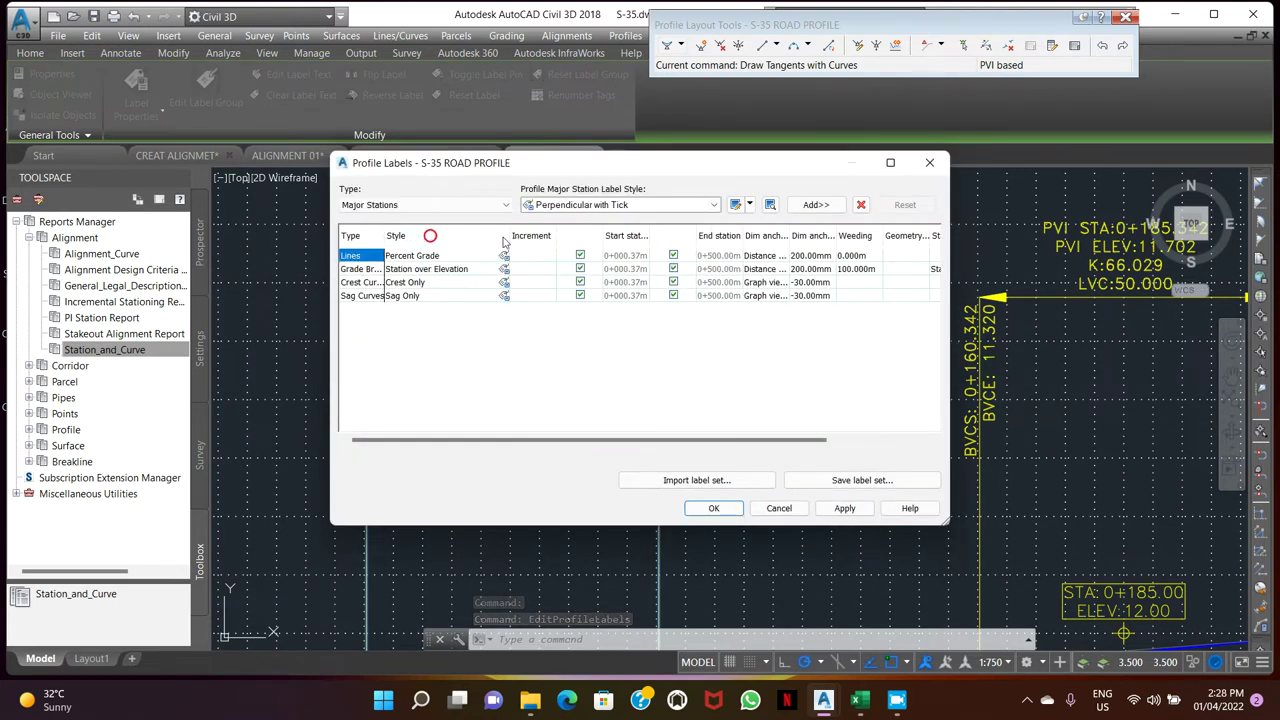
left_click(420, 283)
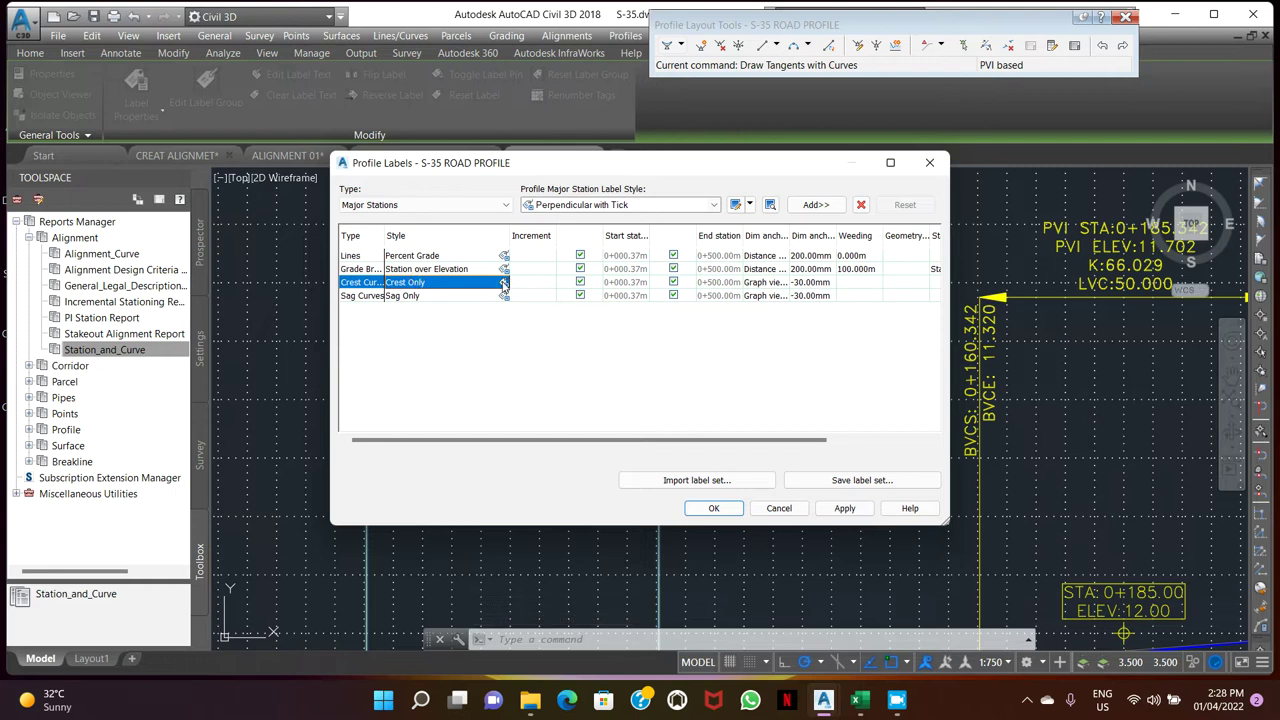
left_click(504, 283)
left_click(694, 338)
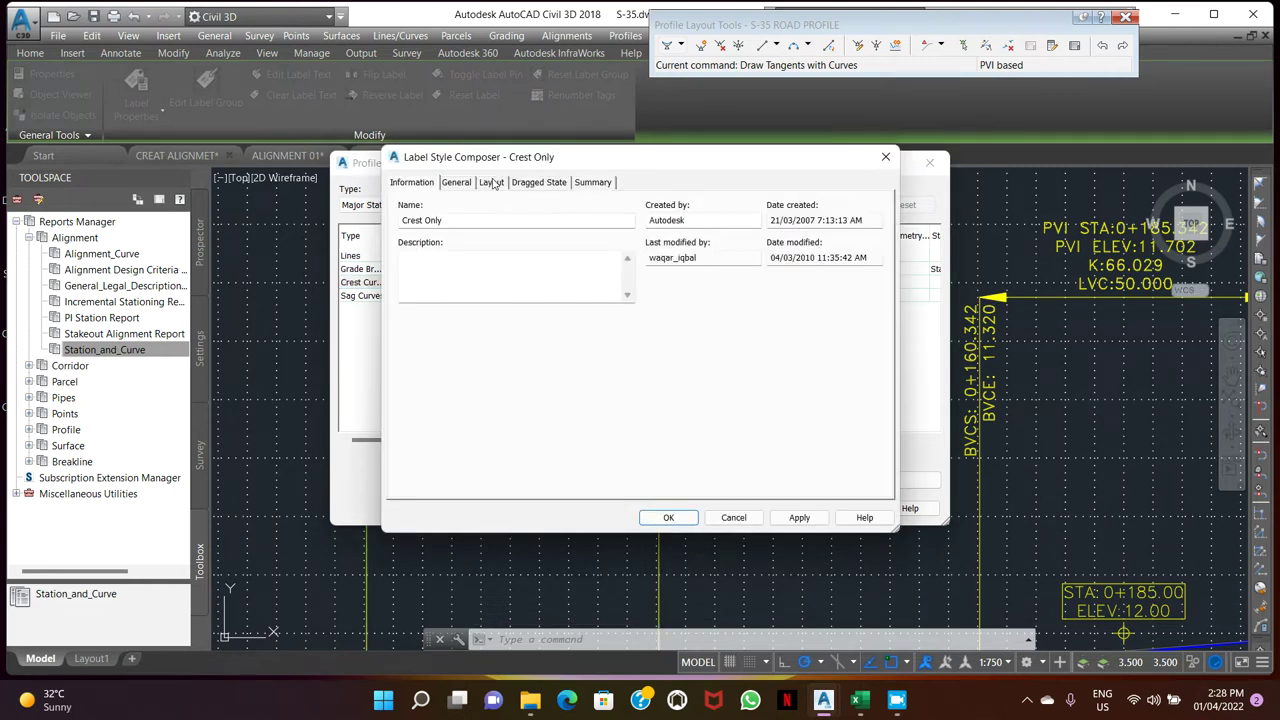
- Examine the anchor, length and offset properties of the Dimension Line component in the Crest Only label style
left_click(491, 182)
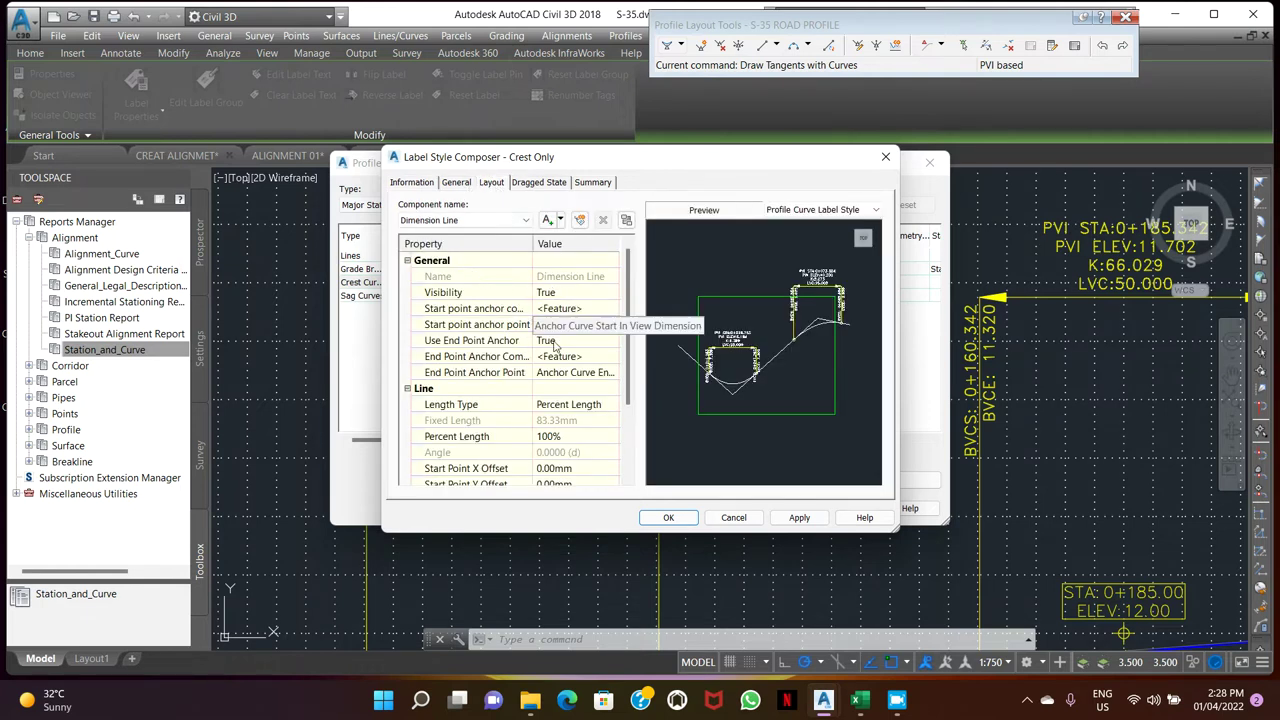
left_click(591, 405)
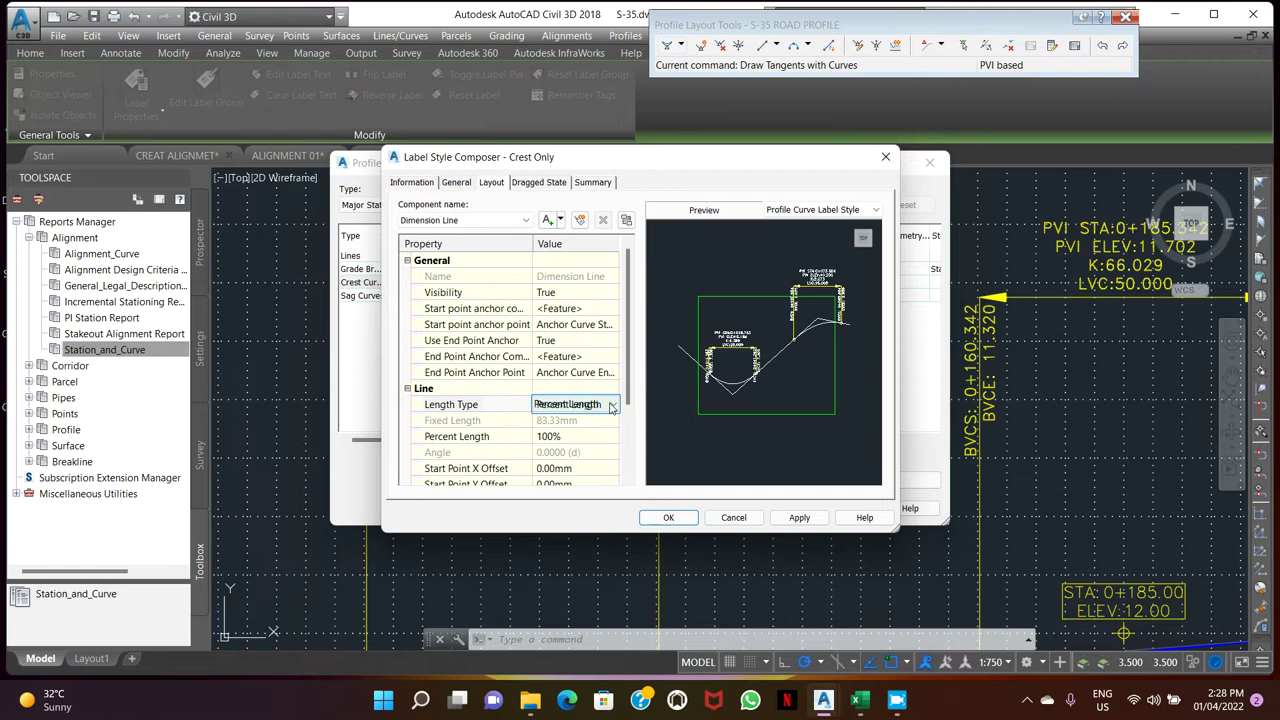
left_click(610, 405)
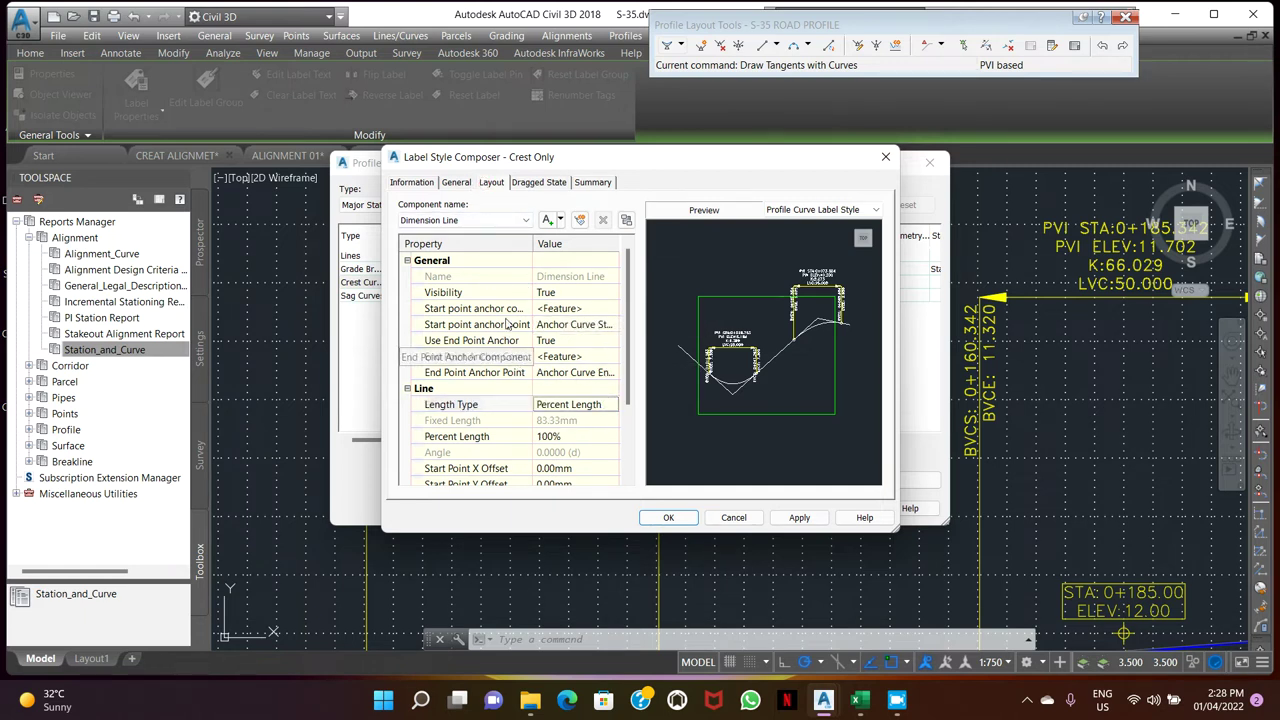
left_click(600, 372)
left_click(614, 372)
left_click(614, 372)
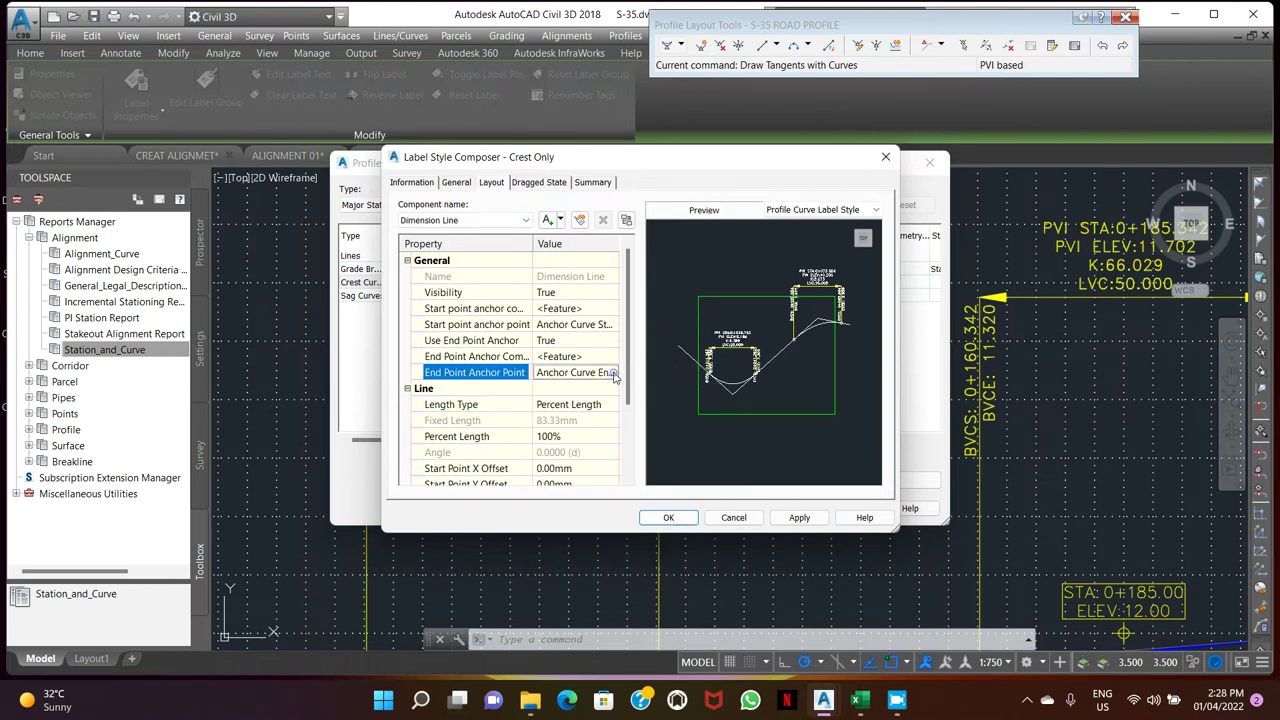
scroll(590, 430, "down", 2)
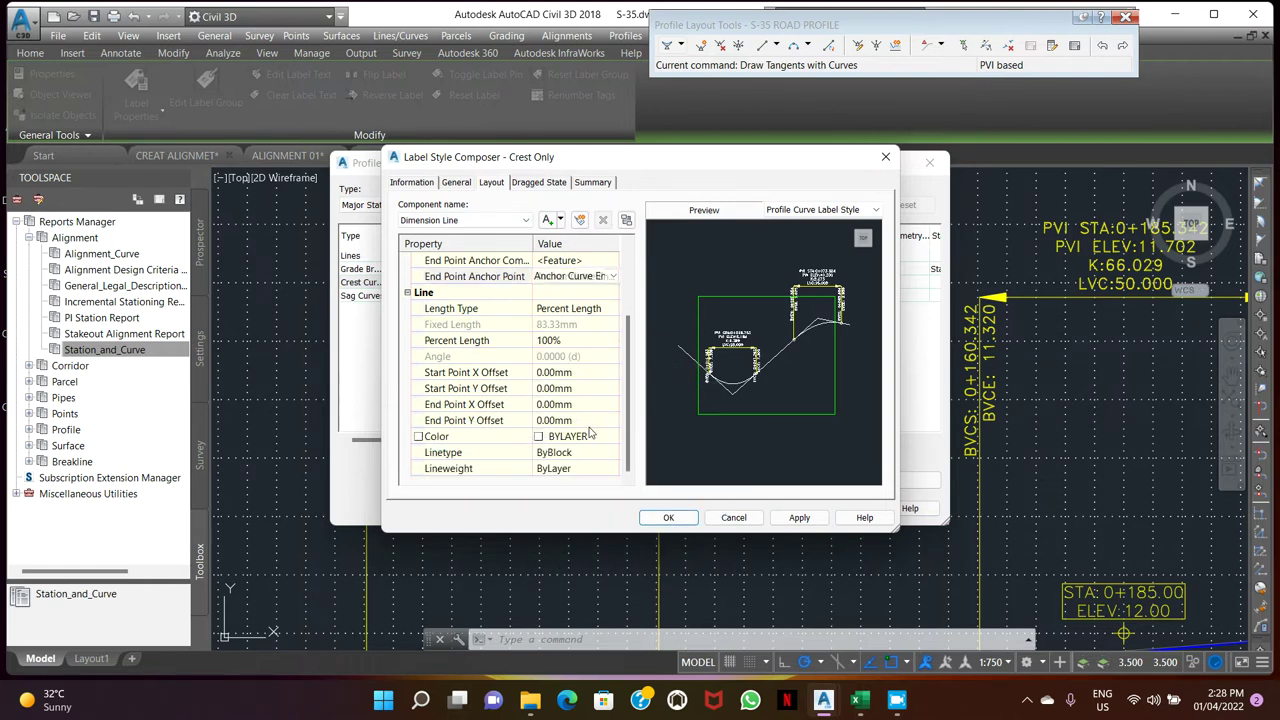
scroll(590, 430, "up", 2)
left_click(578, 377)
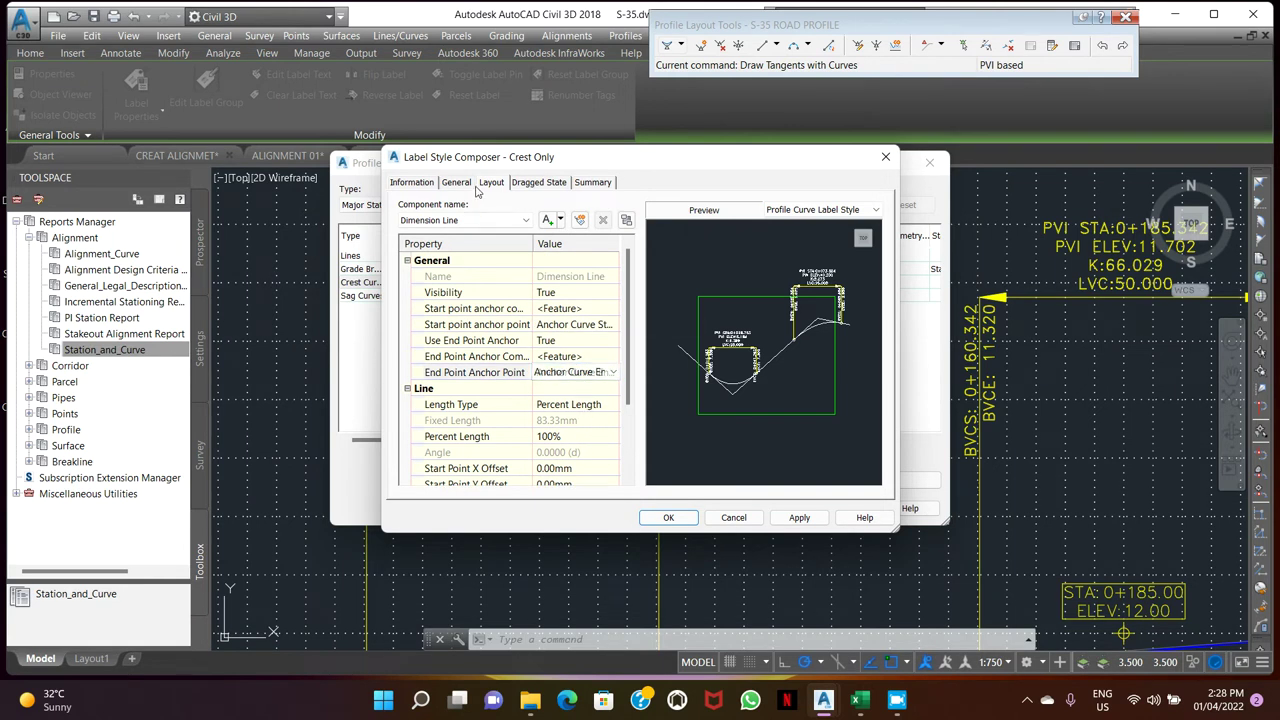
- Review the Crest Only style's label layer, plan readability and dragged-state settings
left_click(457, 183)
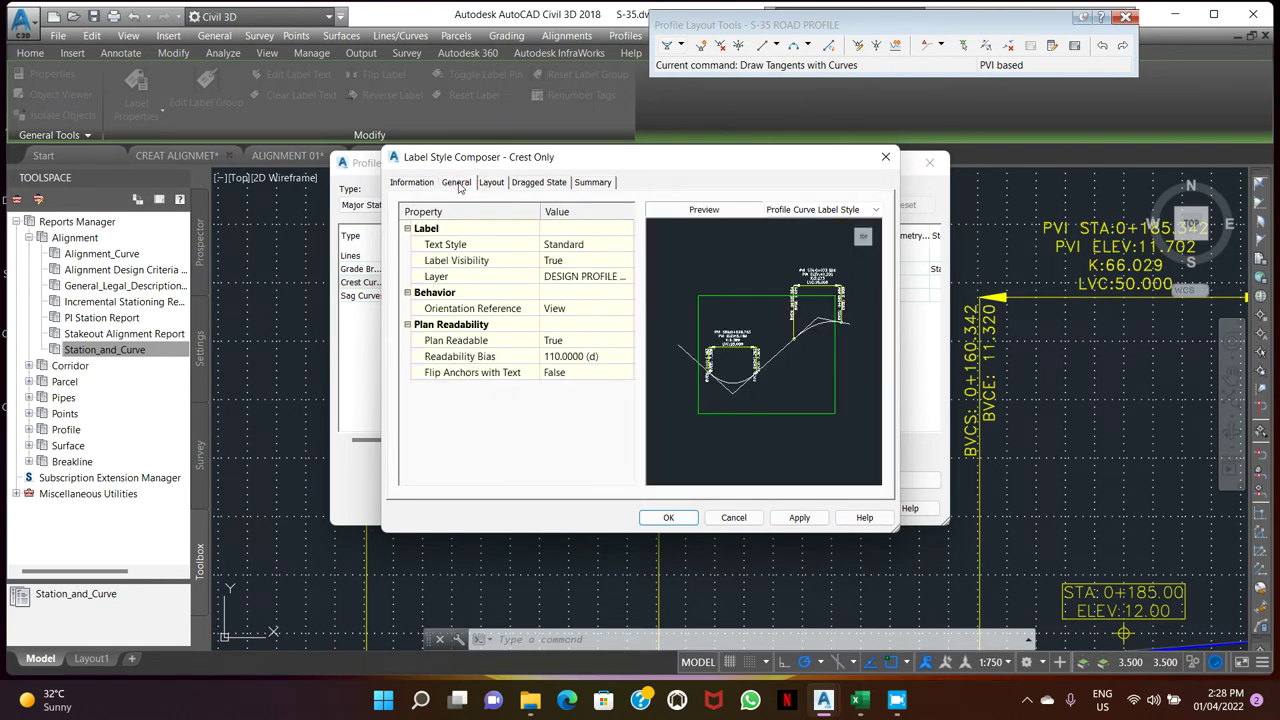
left_click(624, 277)
left_click(787, 502)
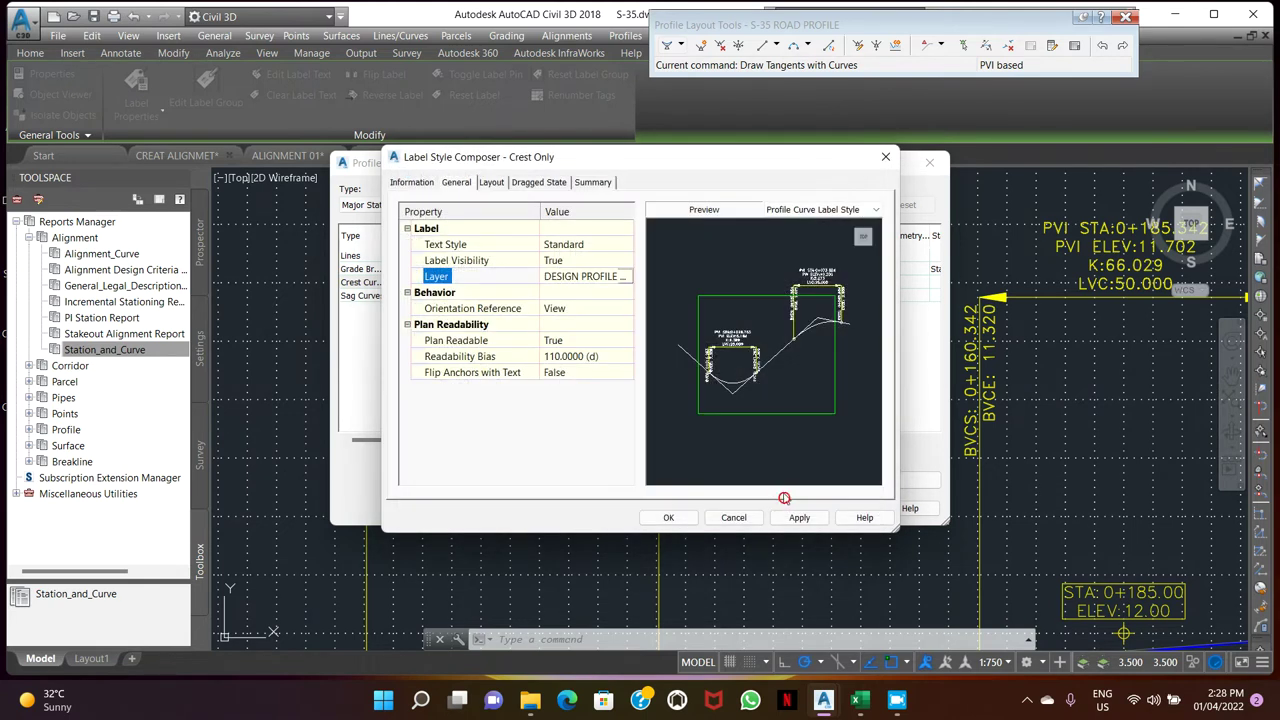
left_click(541, 185)
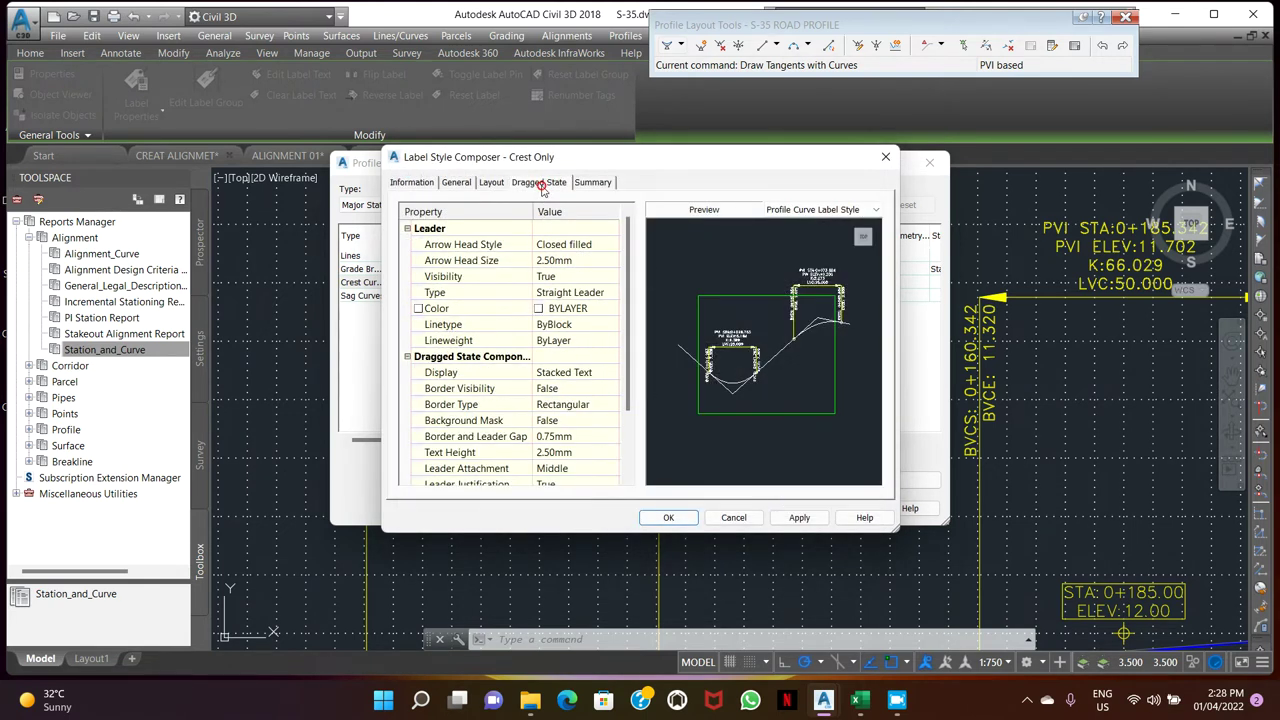
scroll(571, 404, "down", 2)
scroll(571, 404, "up", 2)
- Insert the High Point Elevation property on a new first line of the PVI Sta and Elev component's contents
left_click(494, 183)
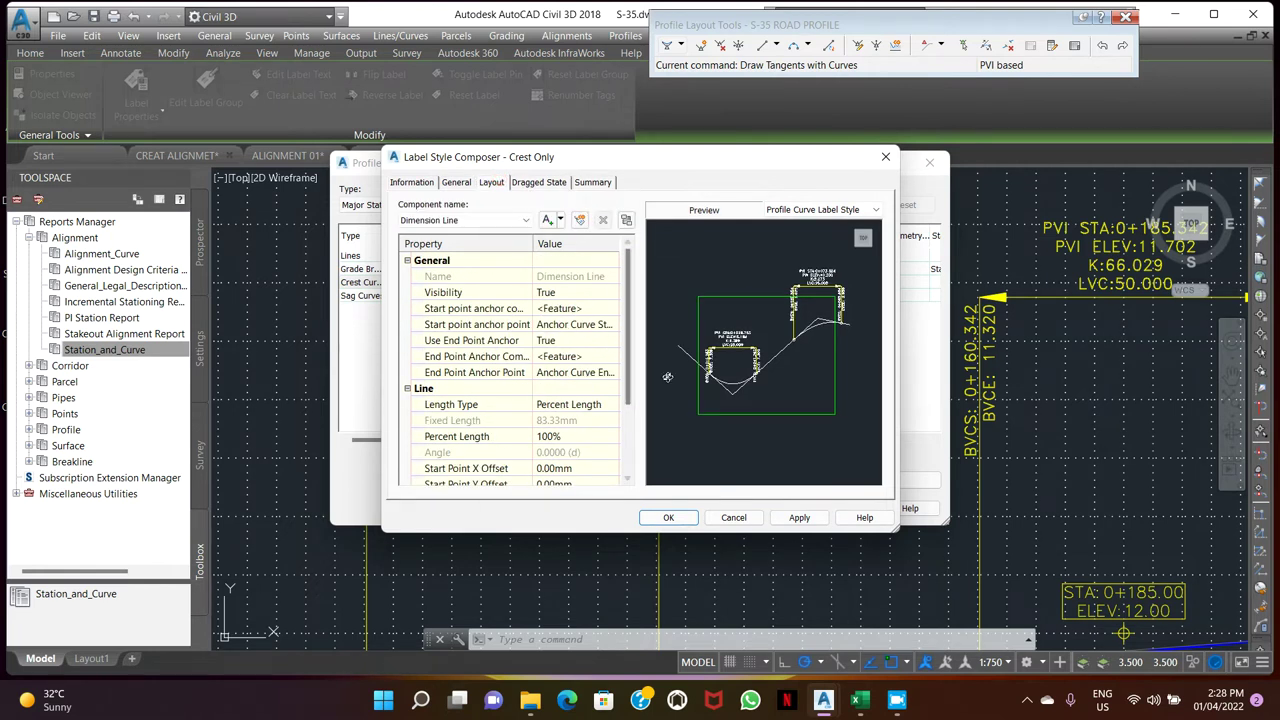
scroll(590, 450, "down", 2)
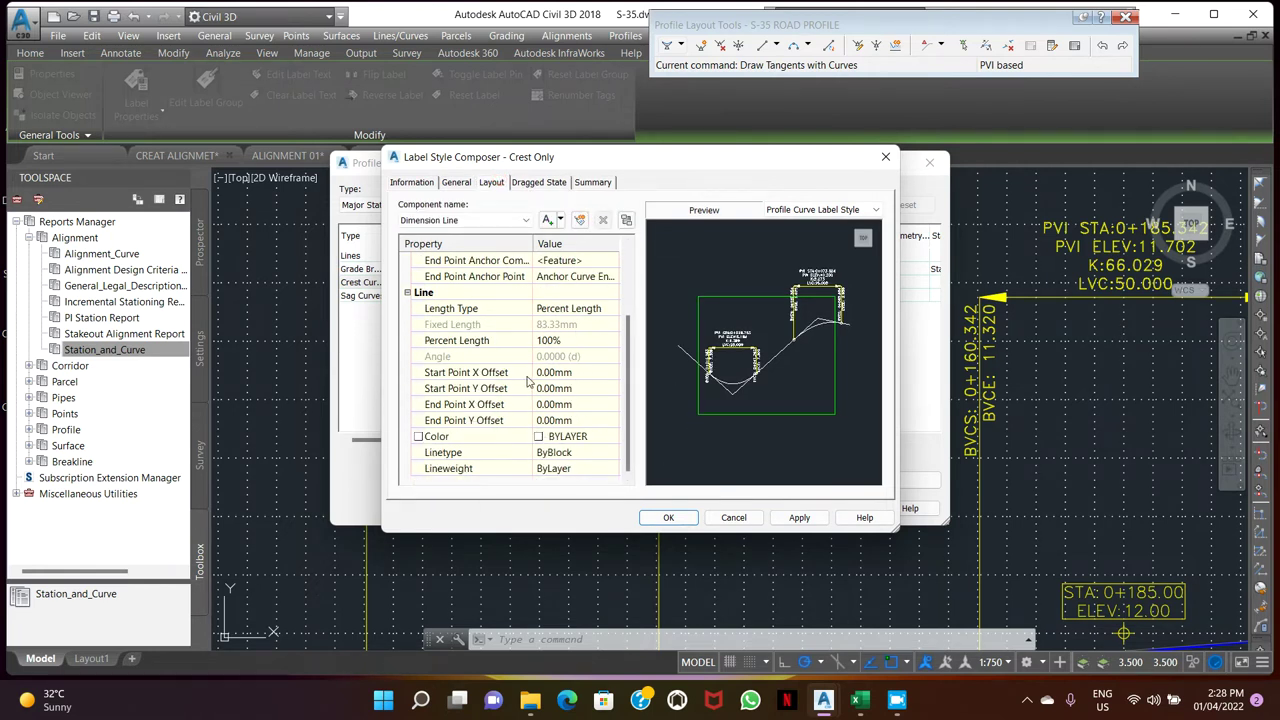
scroll(540, 360, "up", 2)
left_click(480, 222)
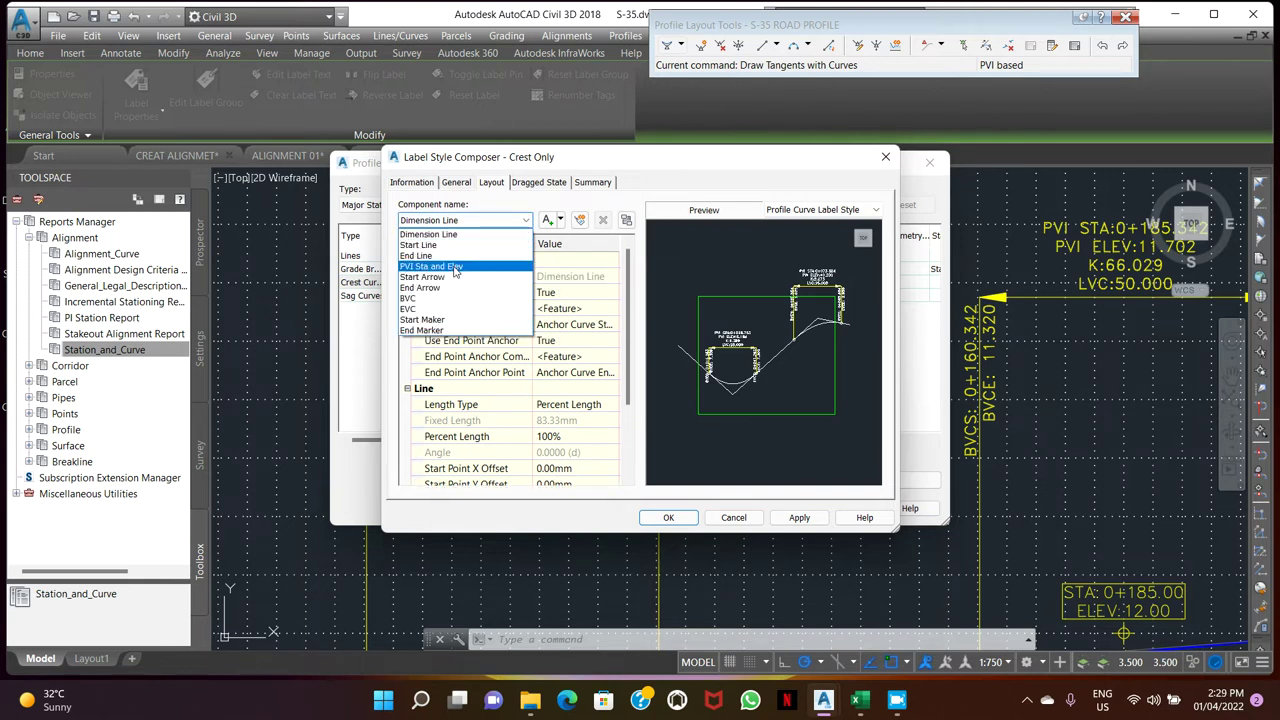
left_click(452, 266)
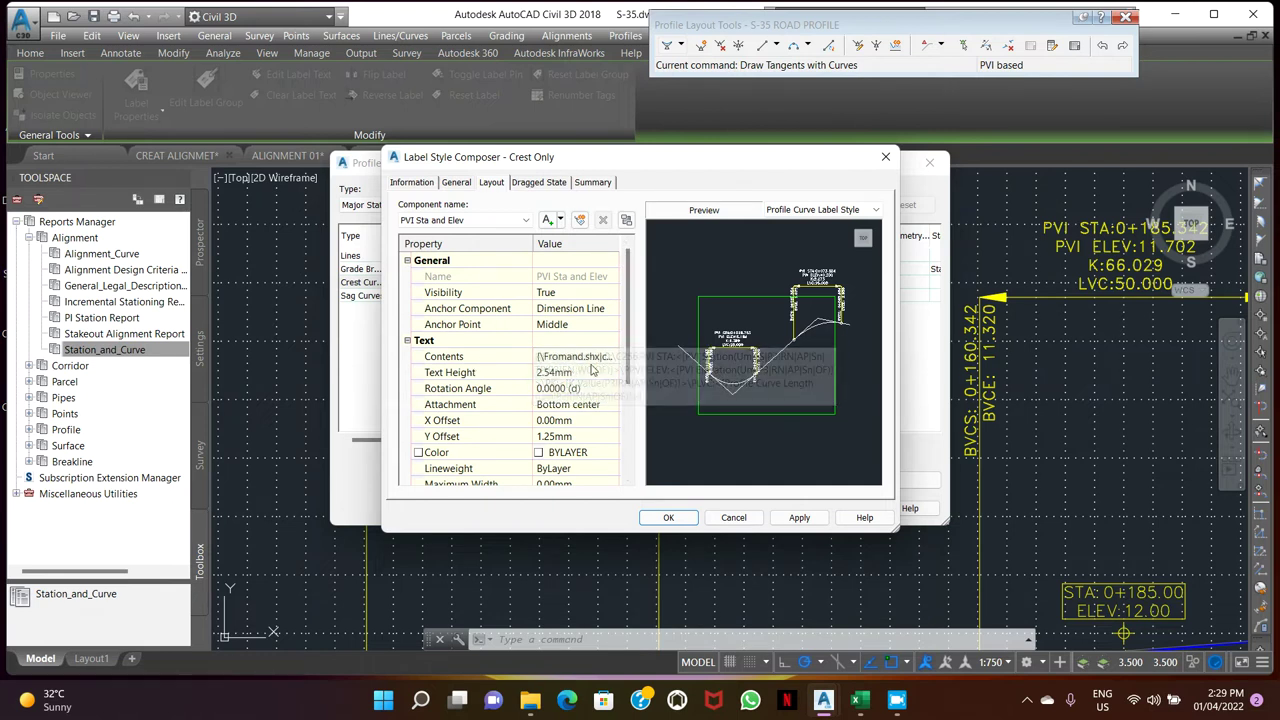
left_click(600, 357)
left_click(611, 358)
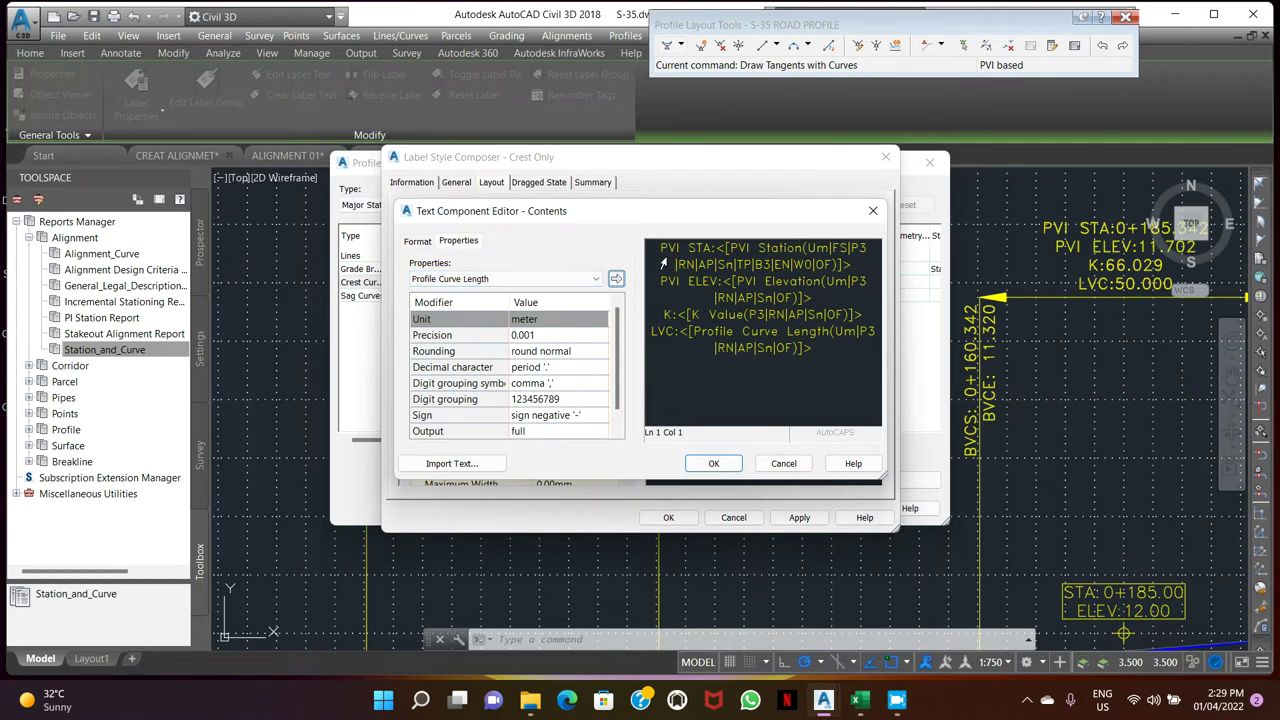
left_click(510, 279)
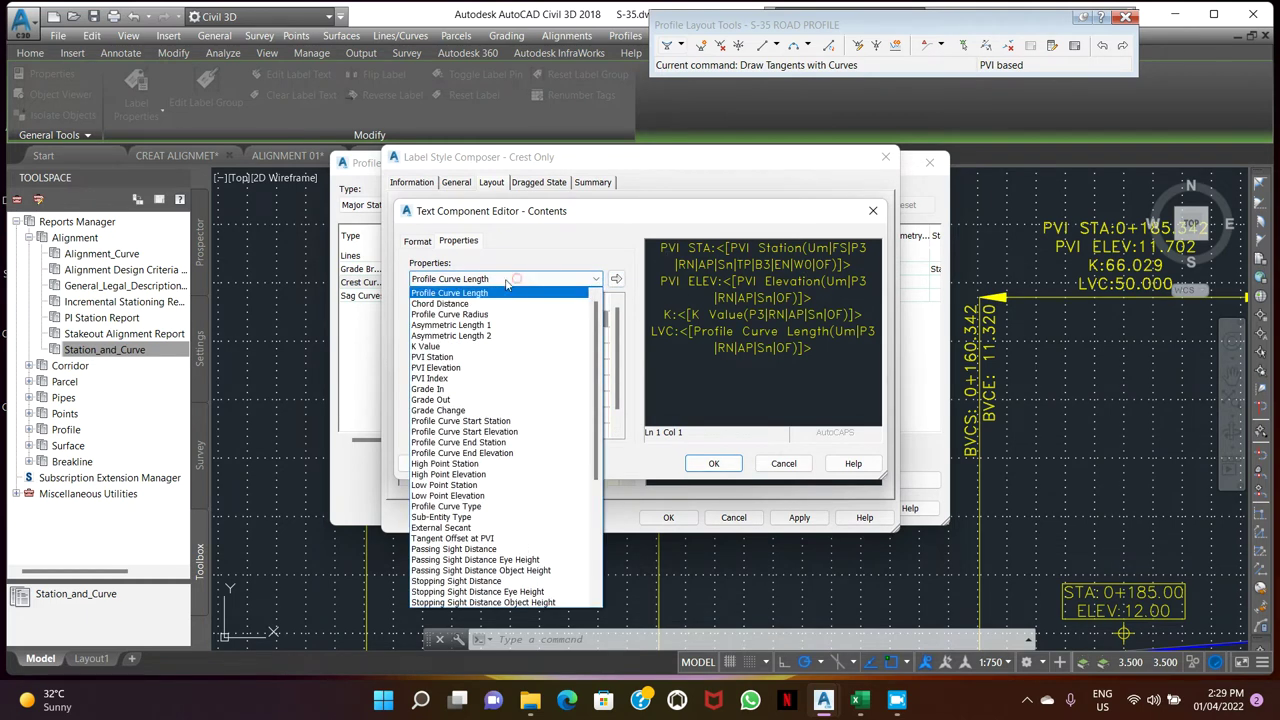
left_click(484, 476)
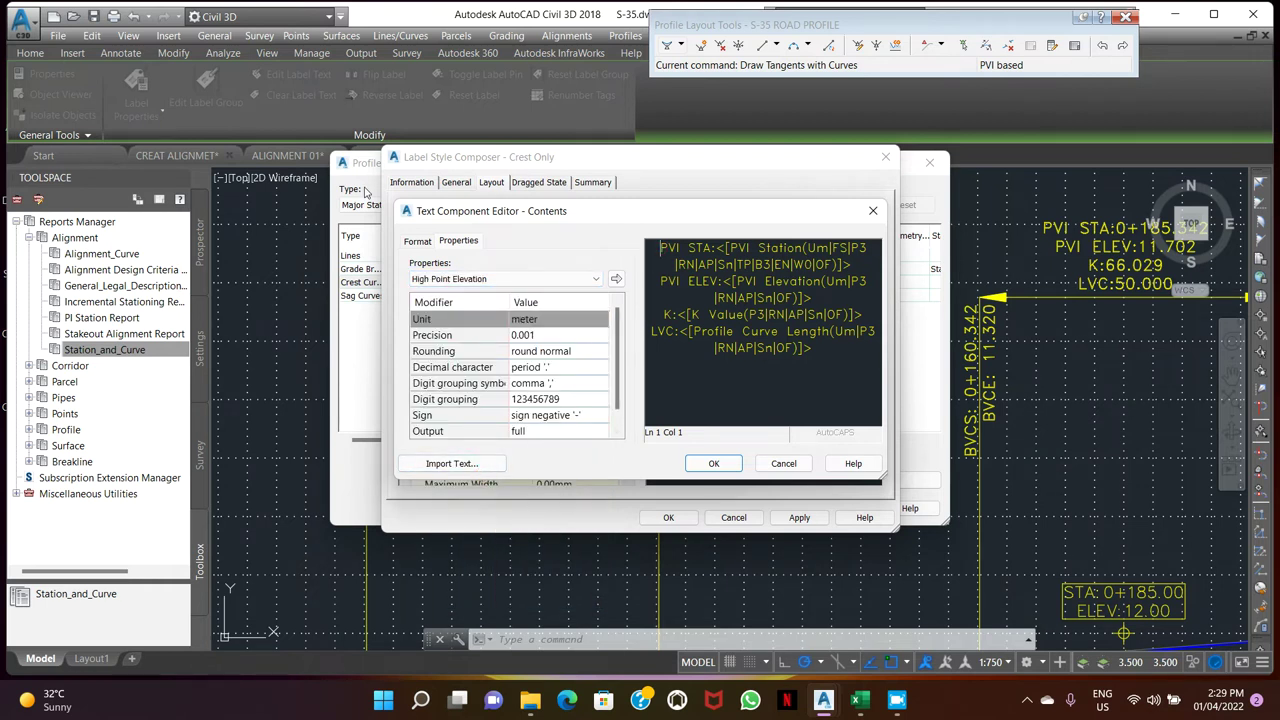
key("Return")
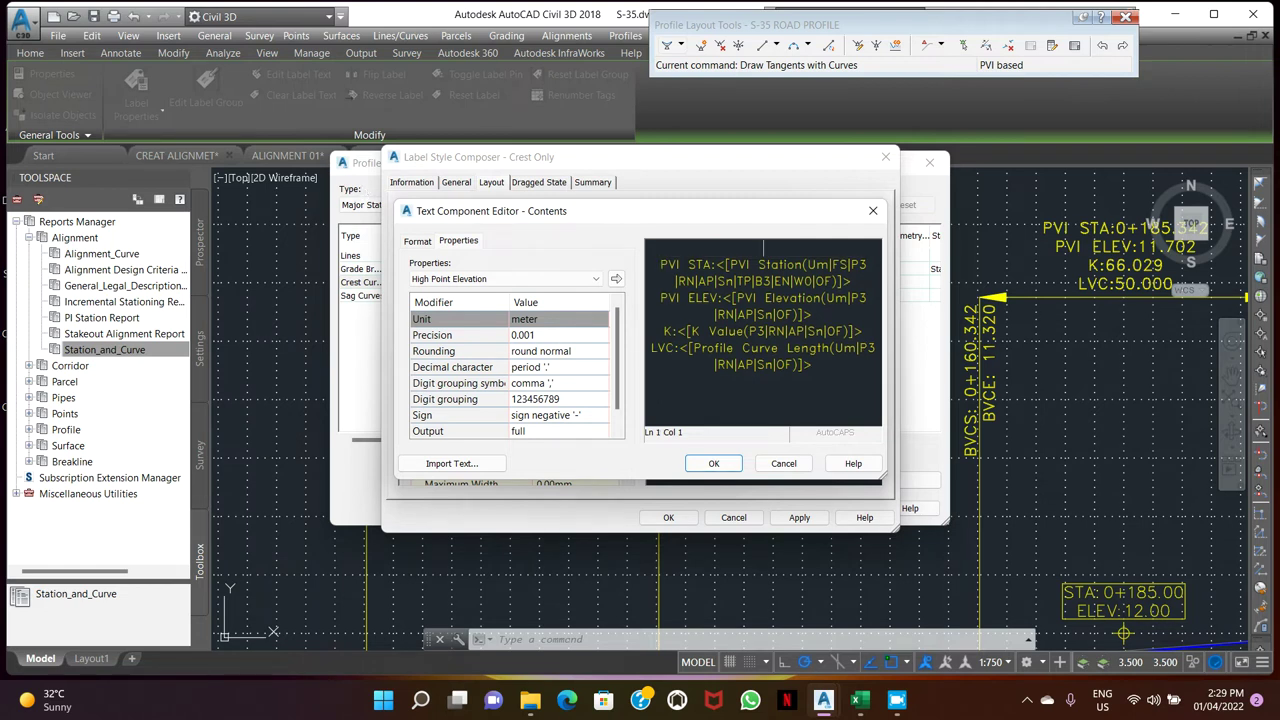
left_click(616, 280)
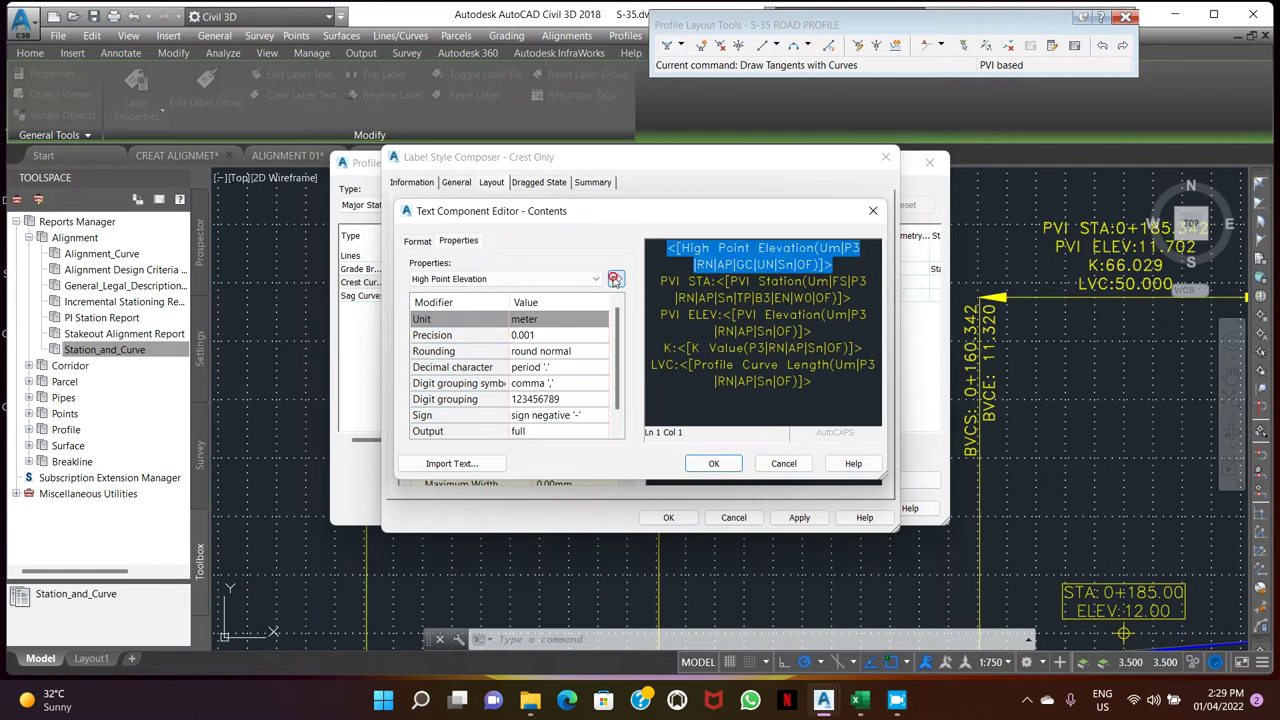
left_click(672, 254)
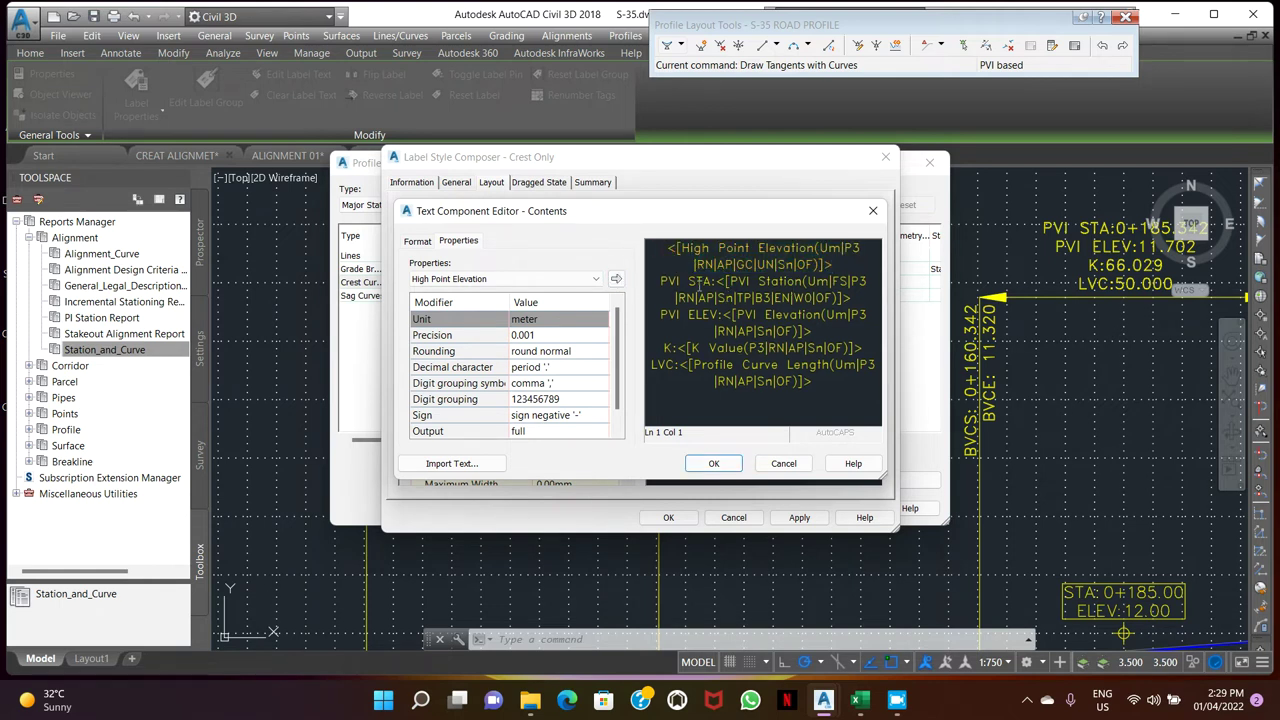
- Insert the High Point Station property on a new line above the High Point Elevation field
key("Return")
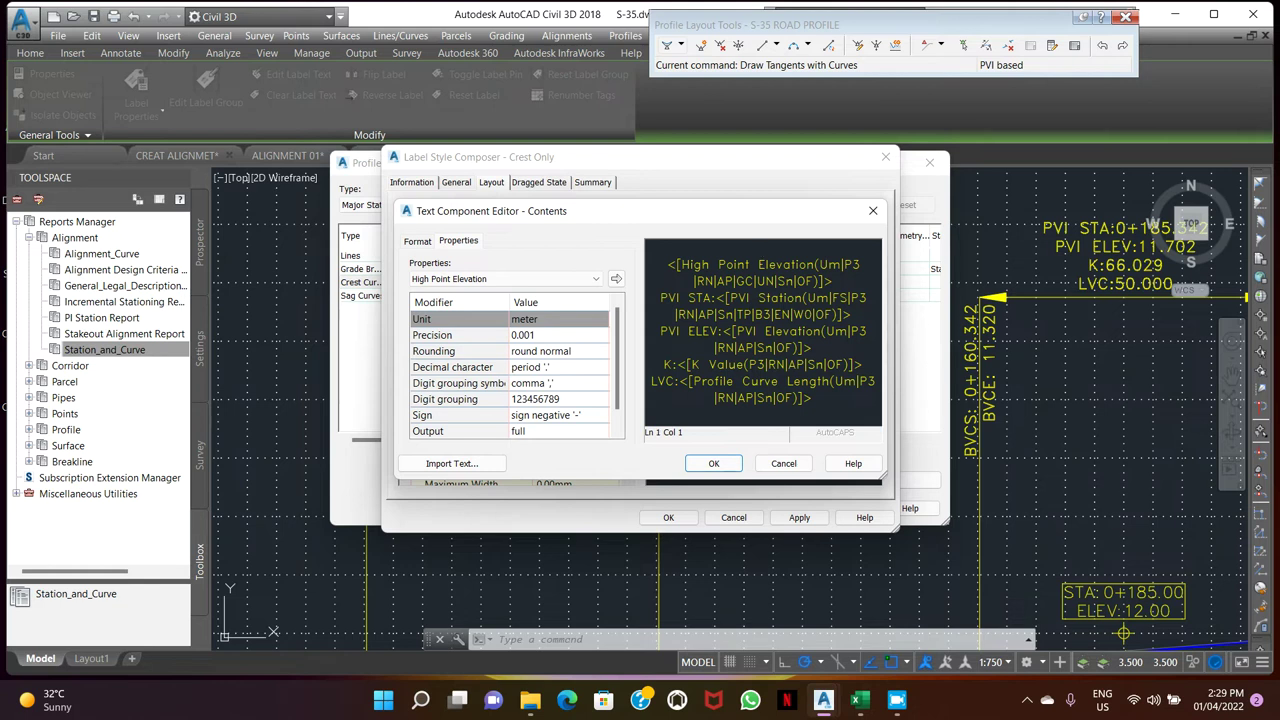
left_click(505, 280)
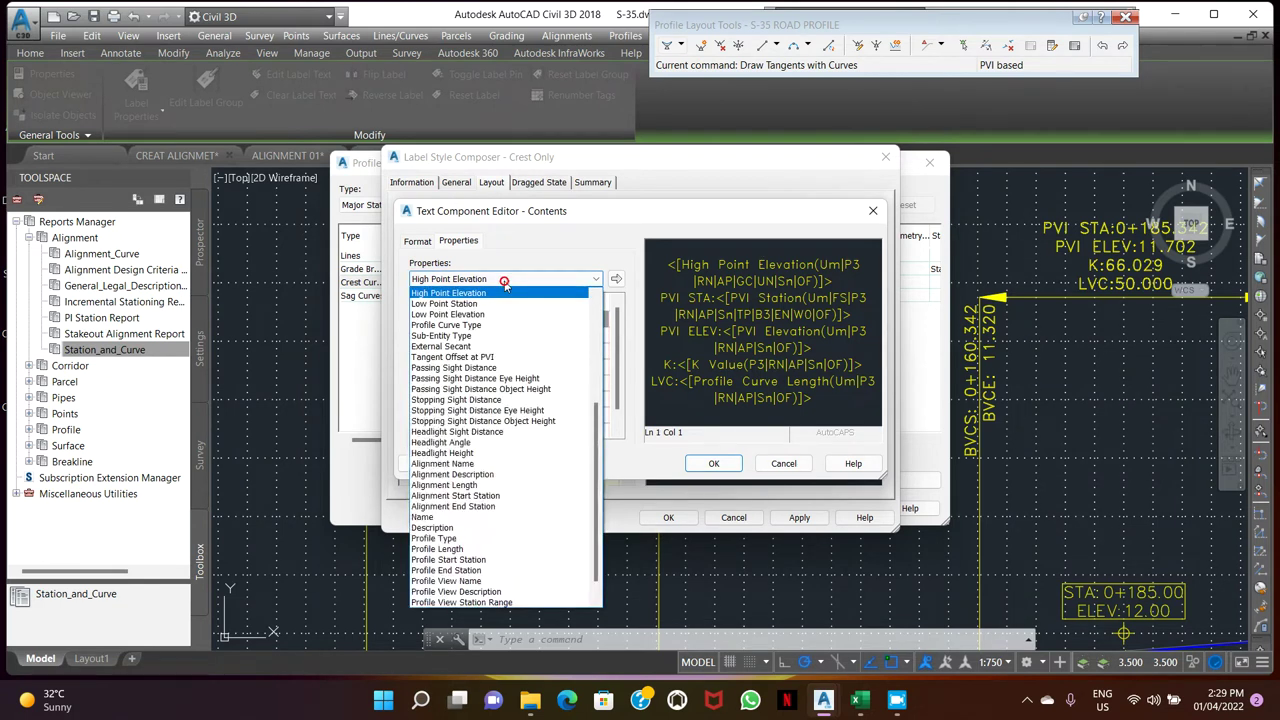
scroll(484, 302, "up", 2)
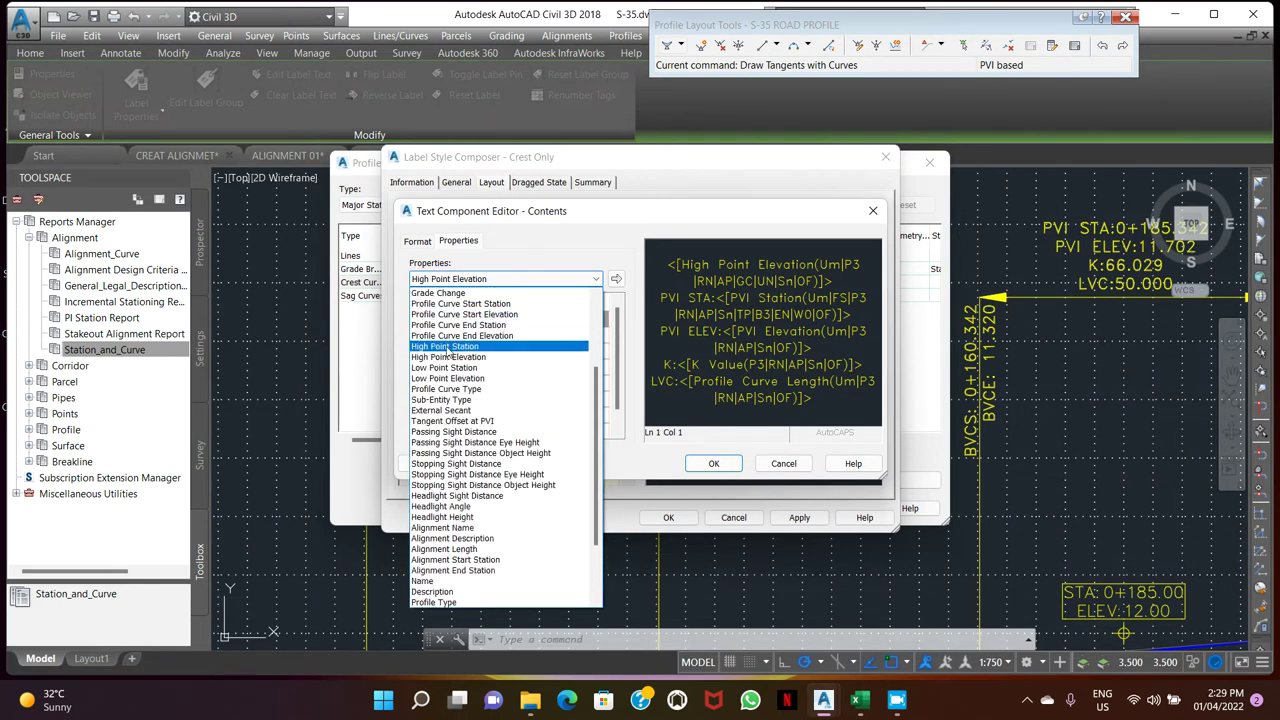
left_click(470, 346)
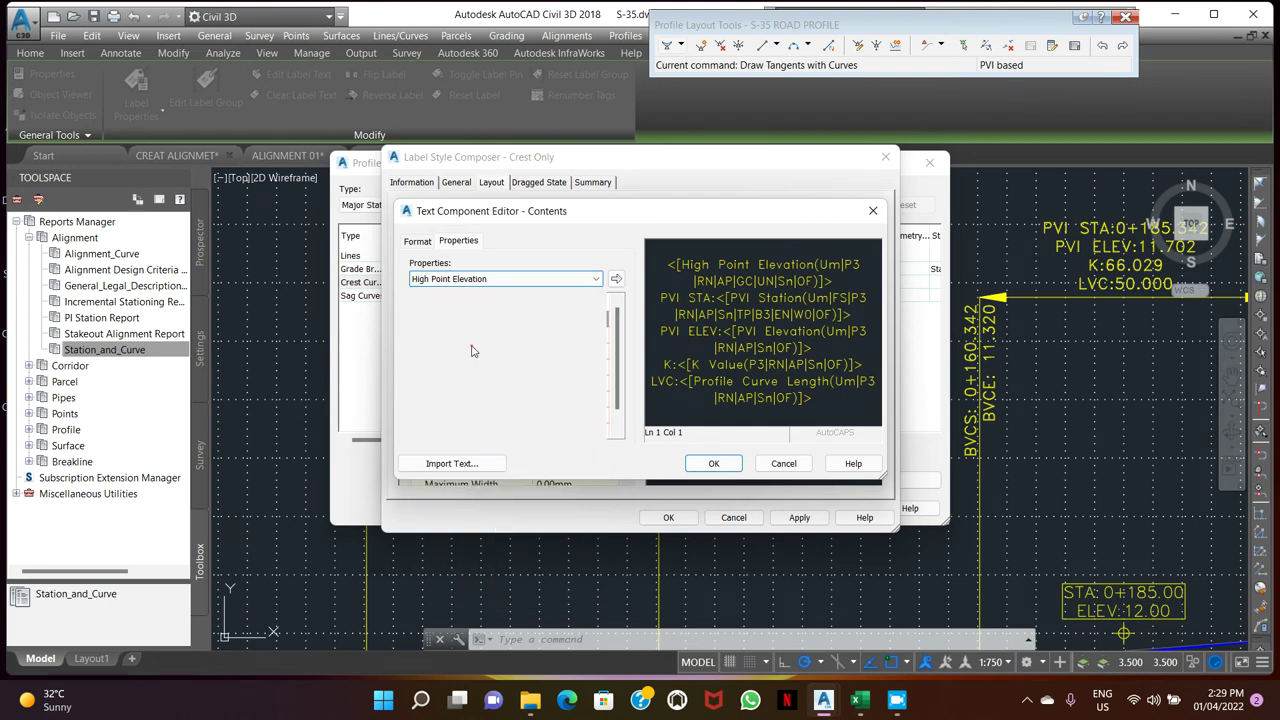
left_click(616, 280)
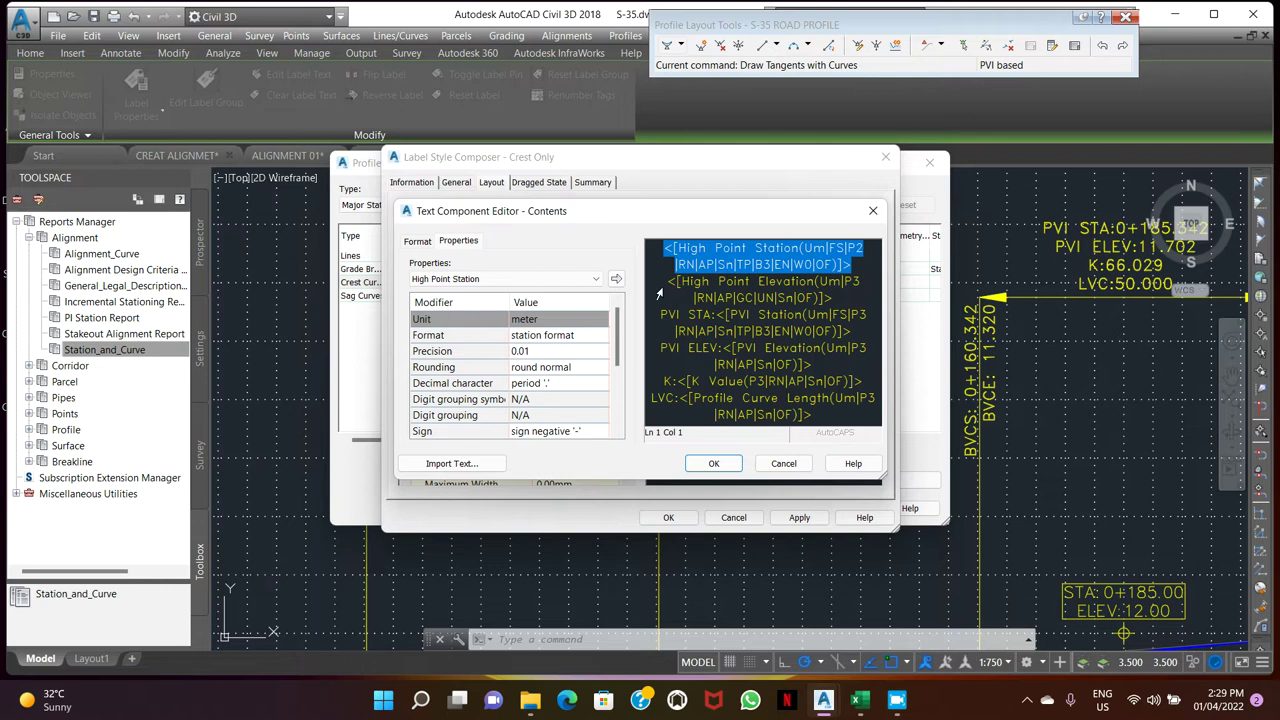
left_click(662, 288)
- Accept the edited contents and Crest Only style, and apply the labels to the road profile
left_click(714, 464)
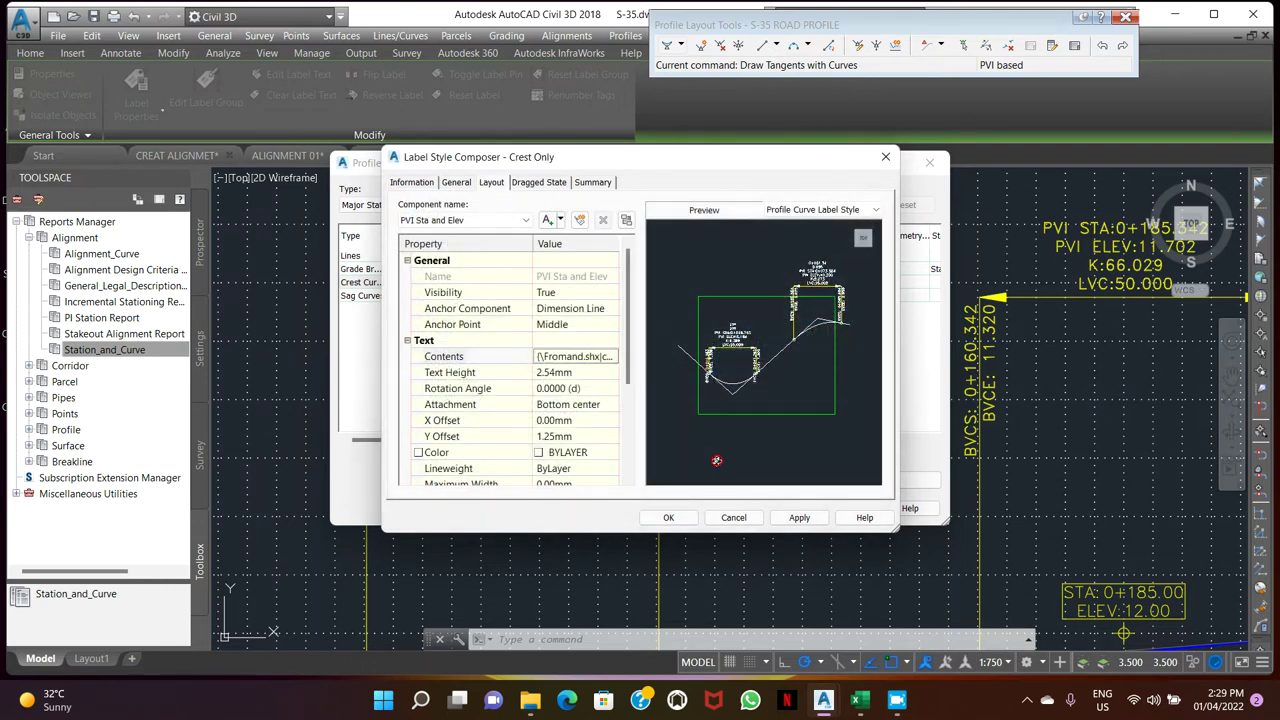
left_click(684, 518)
left_click(572, 369)
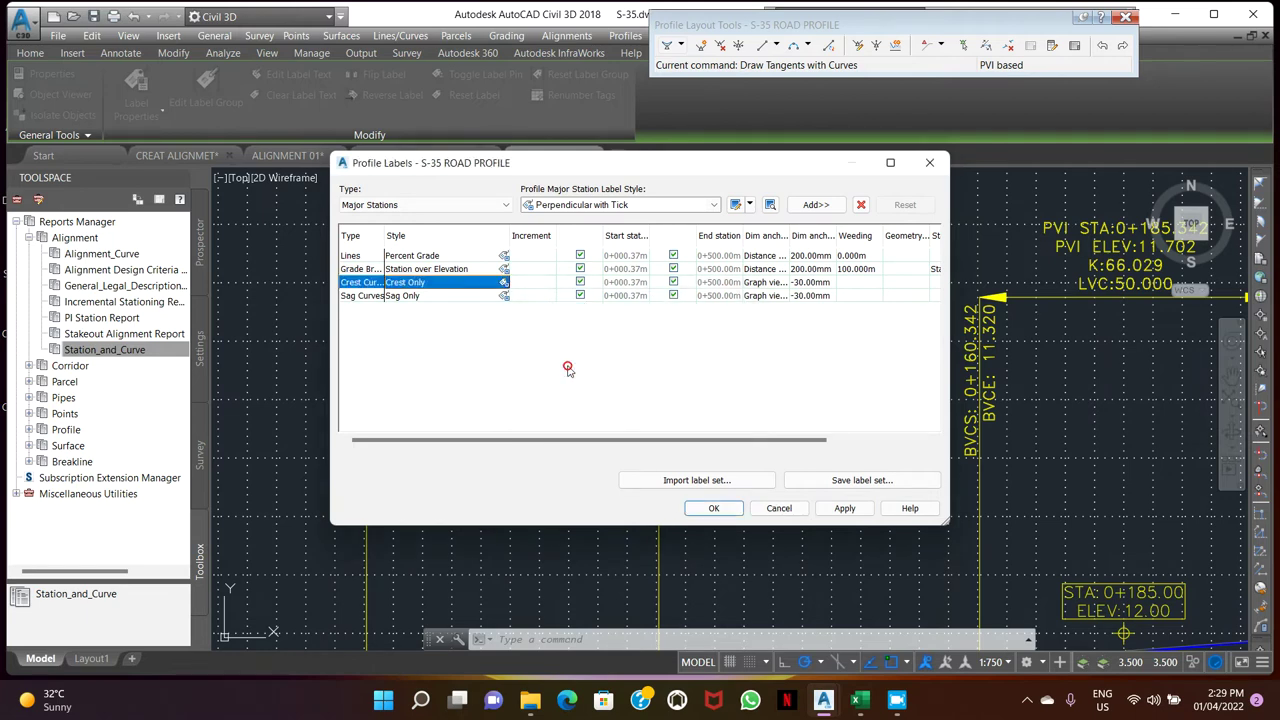
left_click(845, 509)
left_click(714, 508)
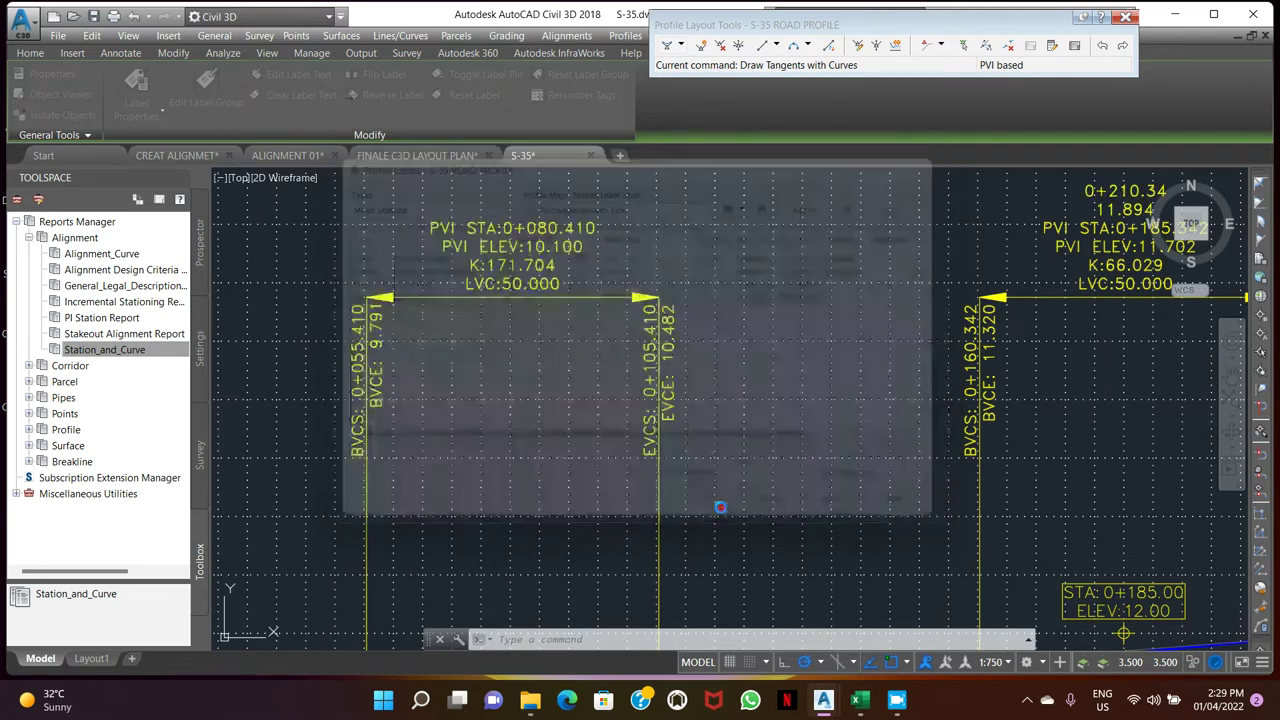
- Open the Crest Only label style of the road profile's crest curves for editing
scroll(641, 382, "down", 5)
scroll(584, 377, "up", 5)
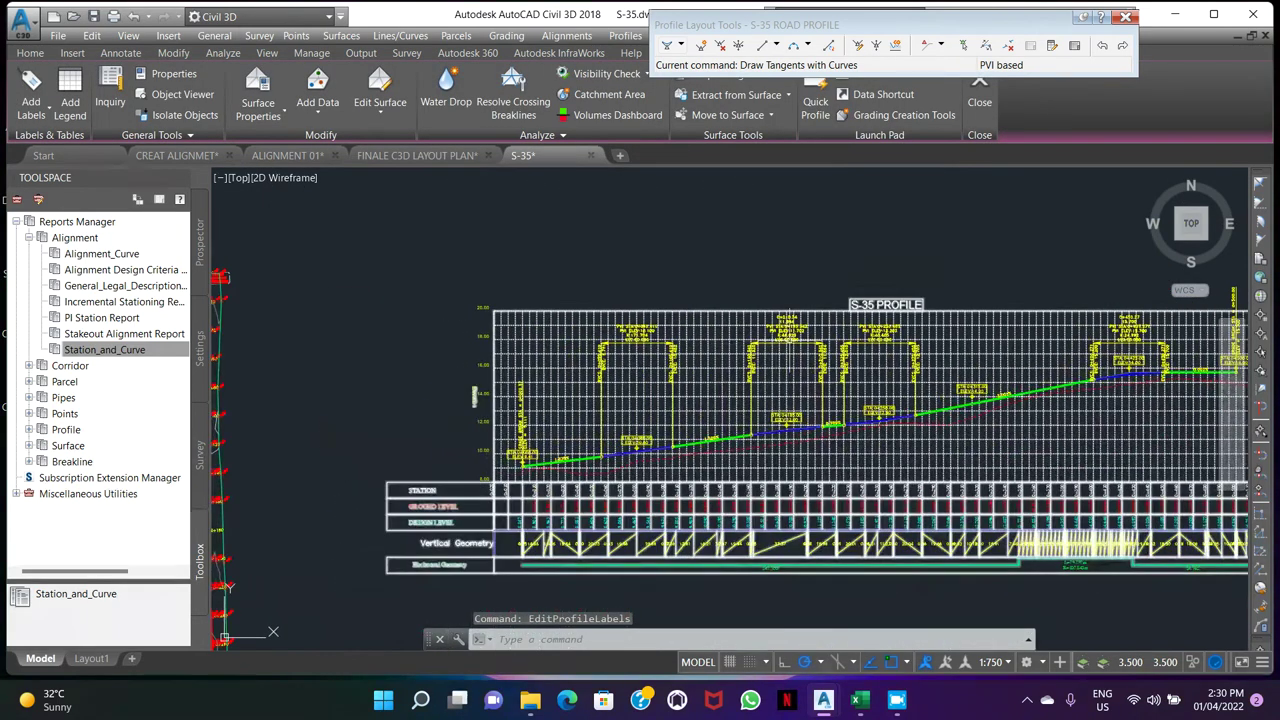
scroll(675, 260, "up", 4)
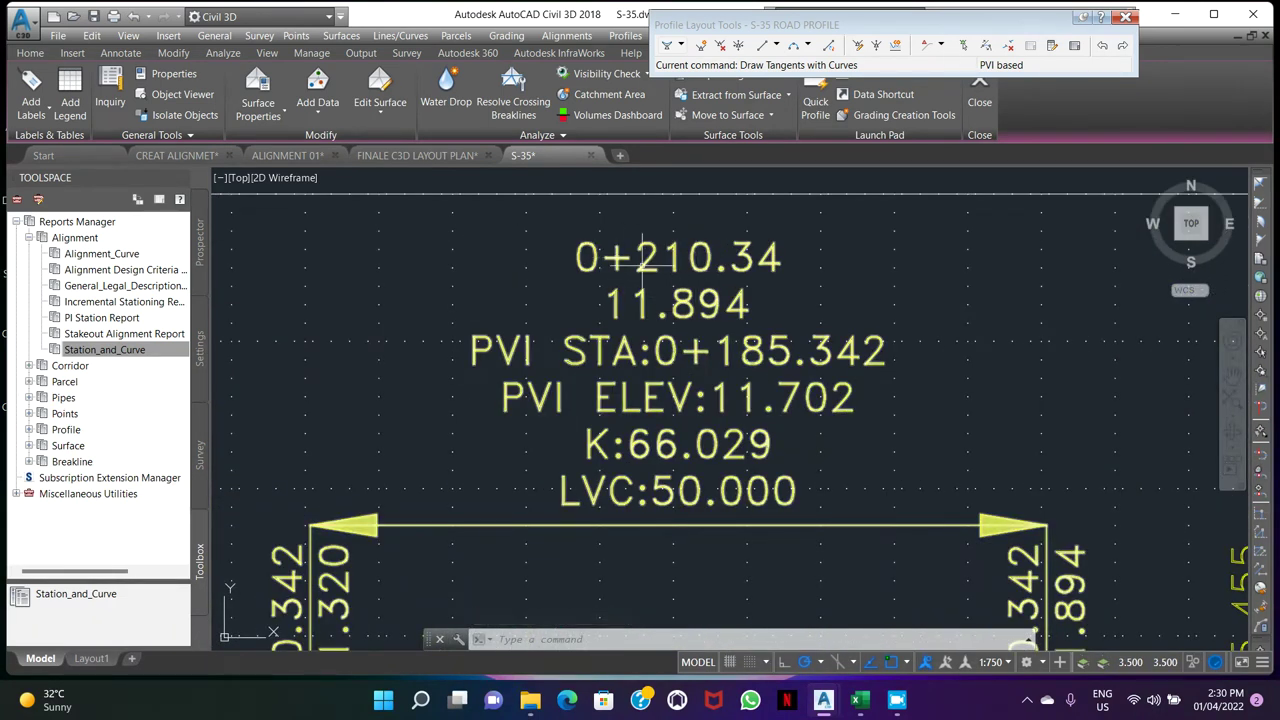
left_click(686, 300)
right_click(685, 300)
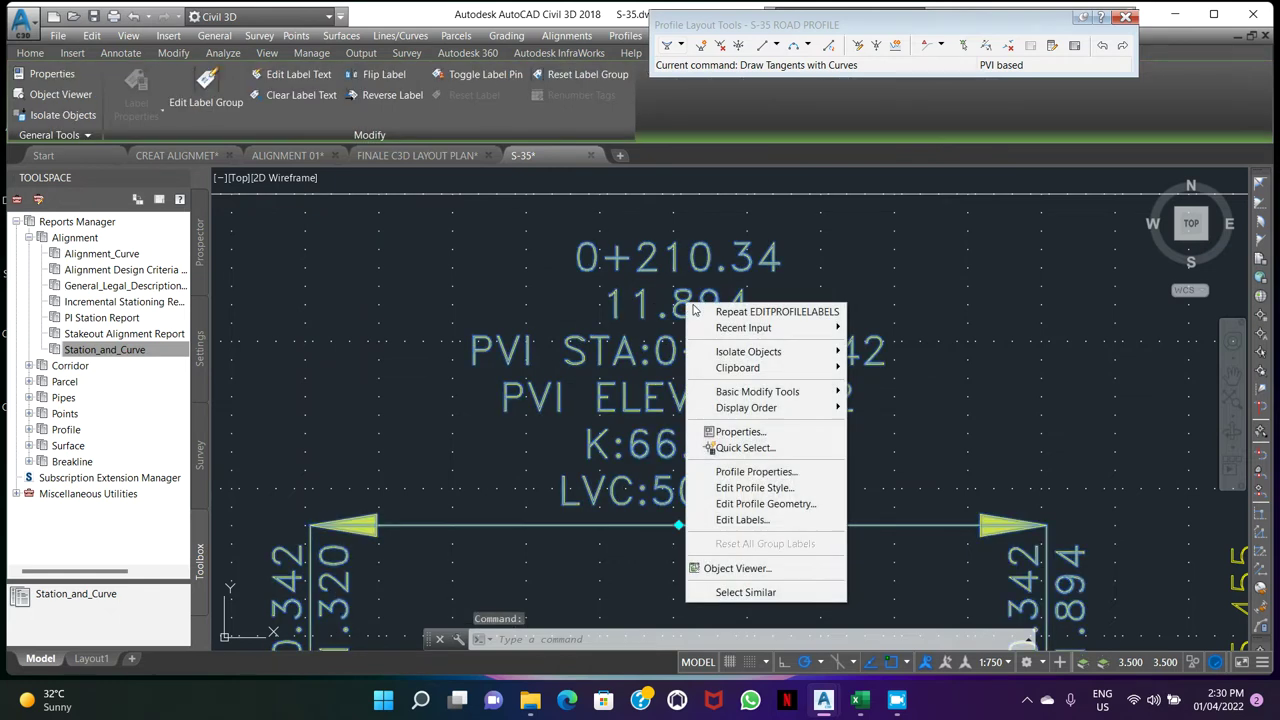
left_click(775, 520)
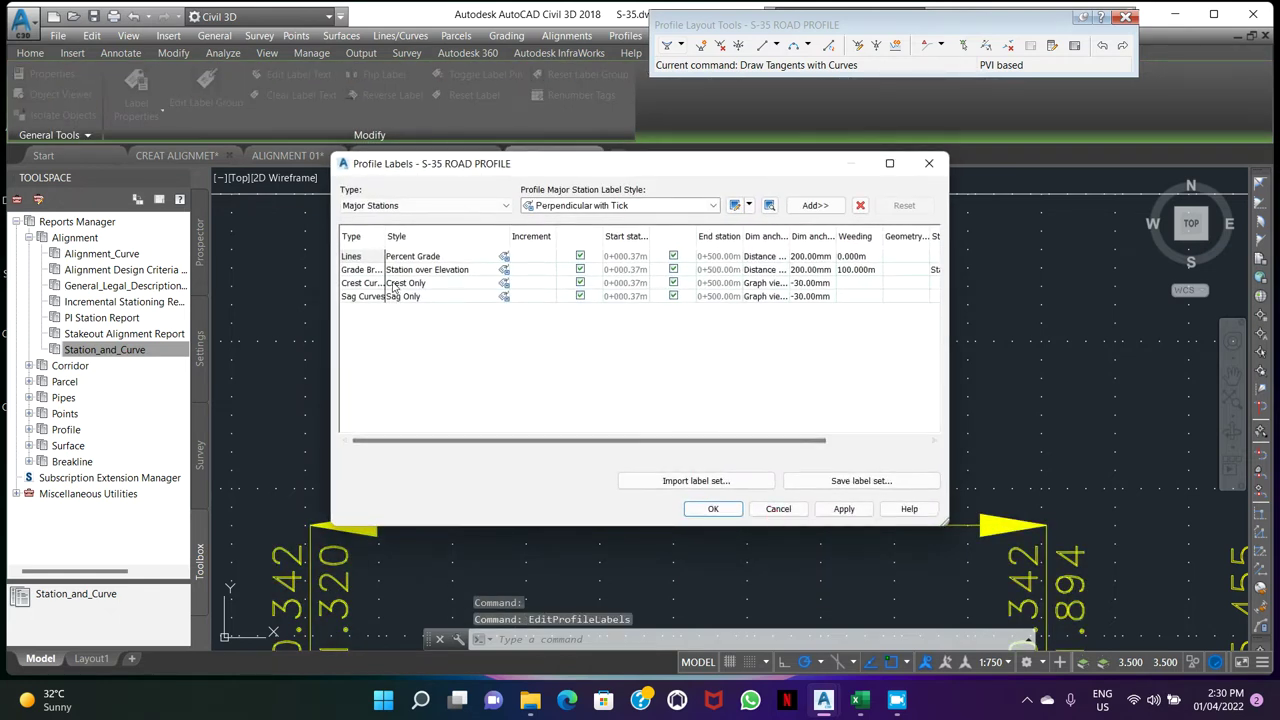
left_click(445, 286)
left_click(503, 283)
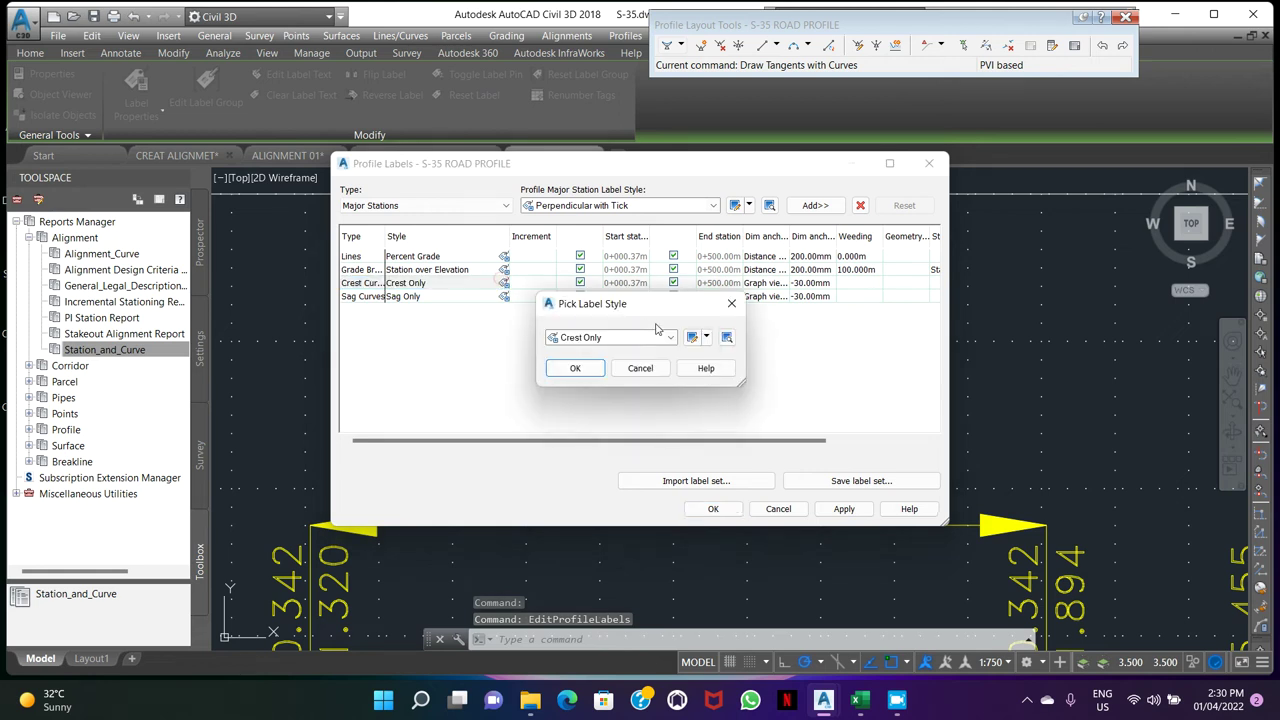
left_click(690, 338)
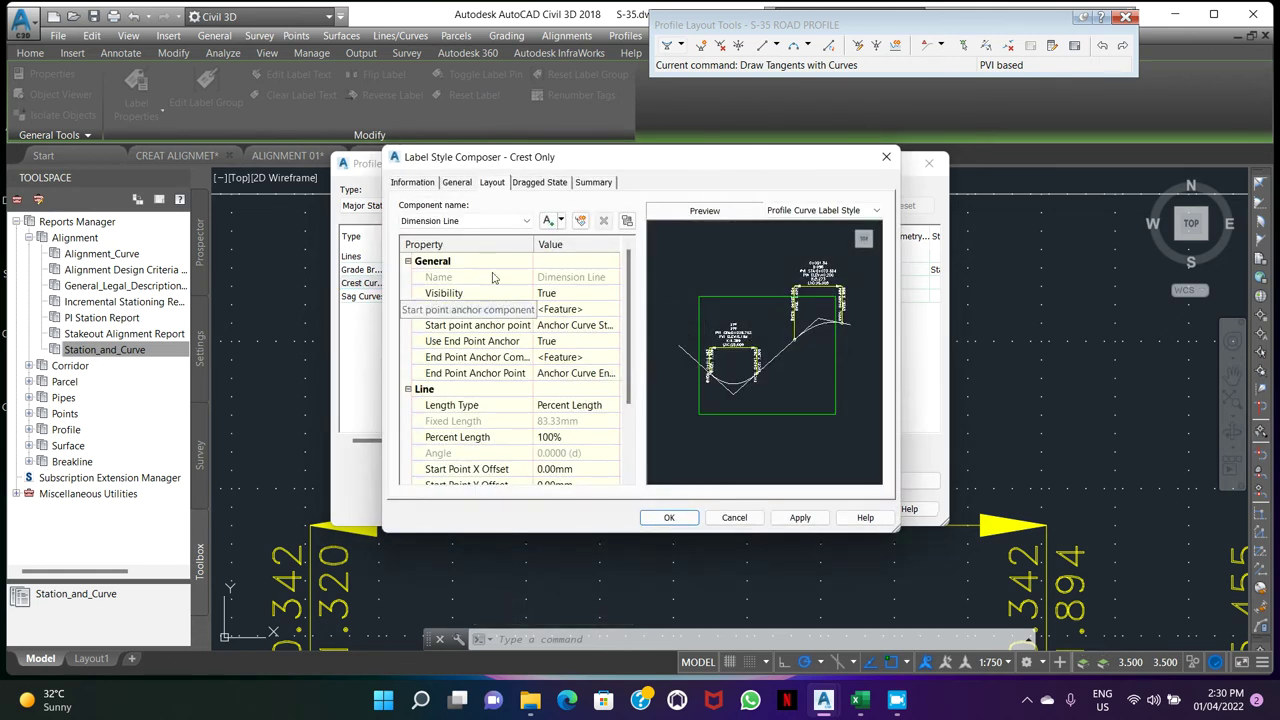
- Add the text "HIGH PT STATION" before the High Point Station field in the PVI Sta and Elev component's contents
left_click(522, 221)
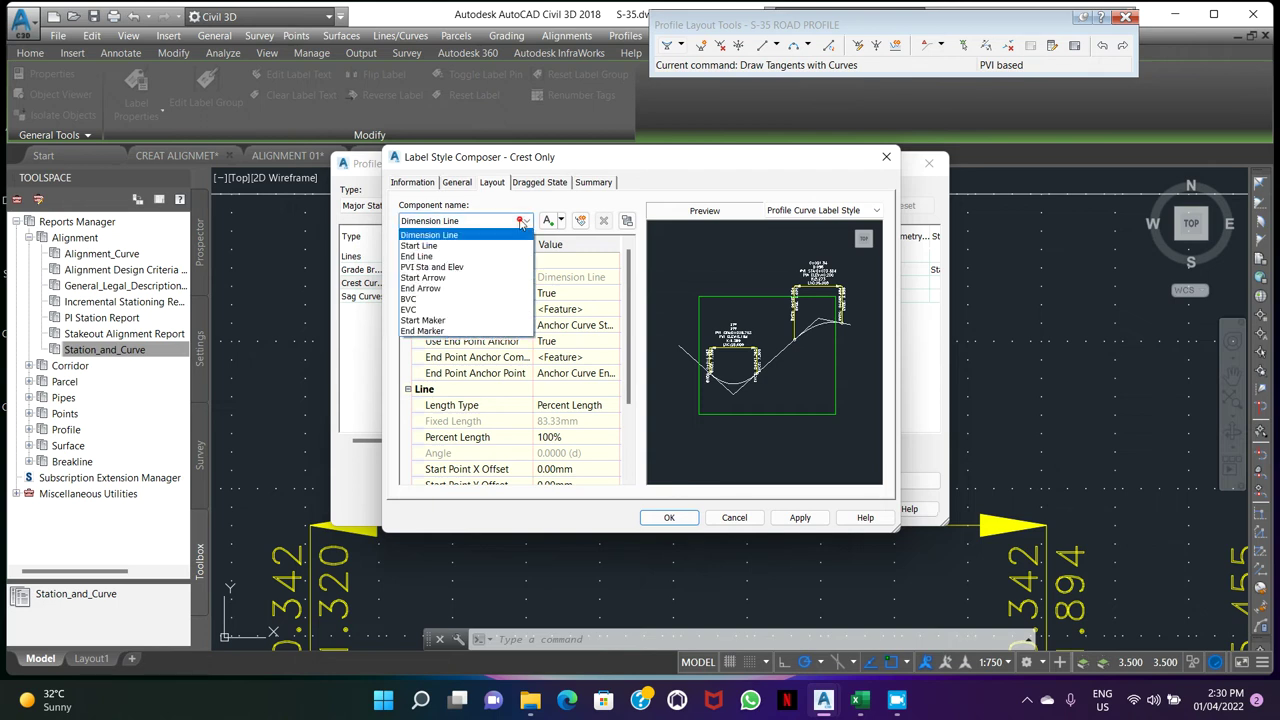
left_click(459, 267)
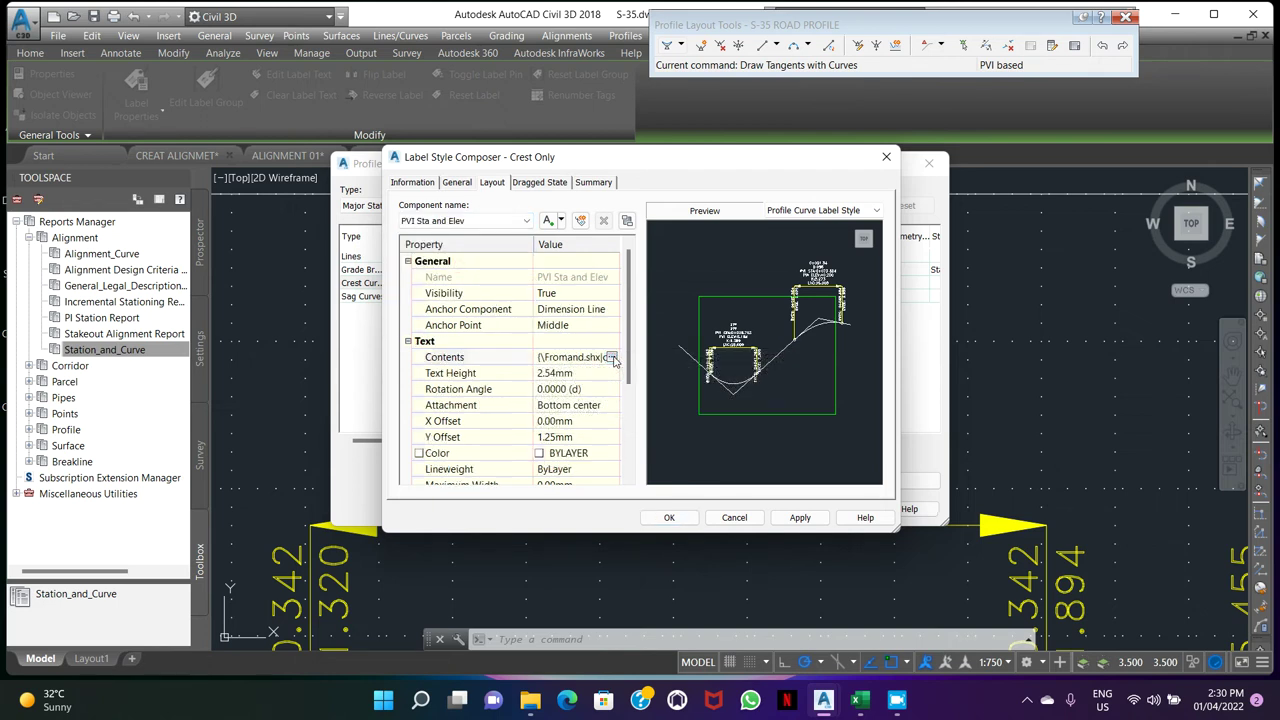
left_click(612, 357)
left_click(530, 280)
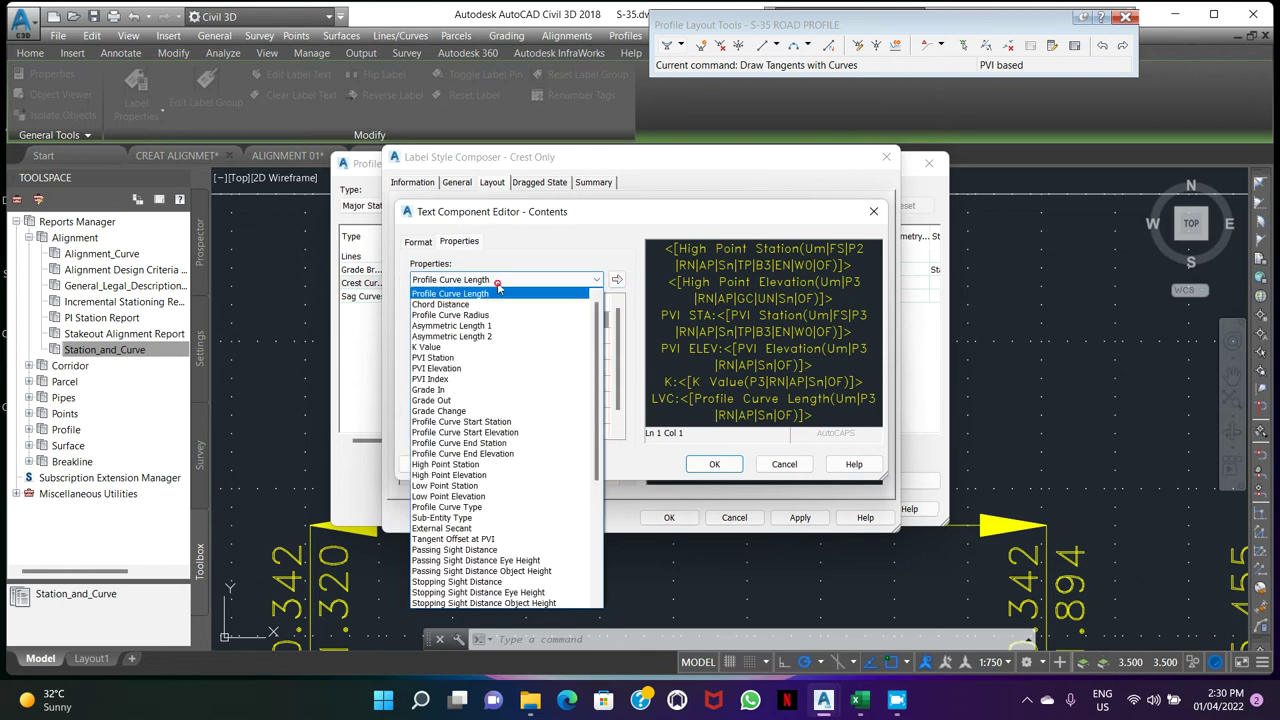
left_click(659, 260)
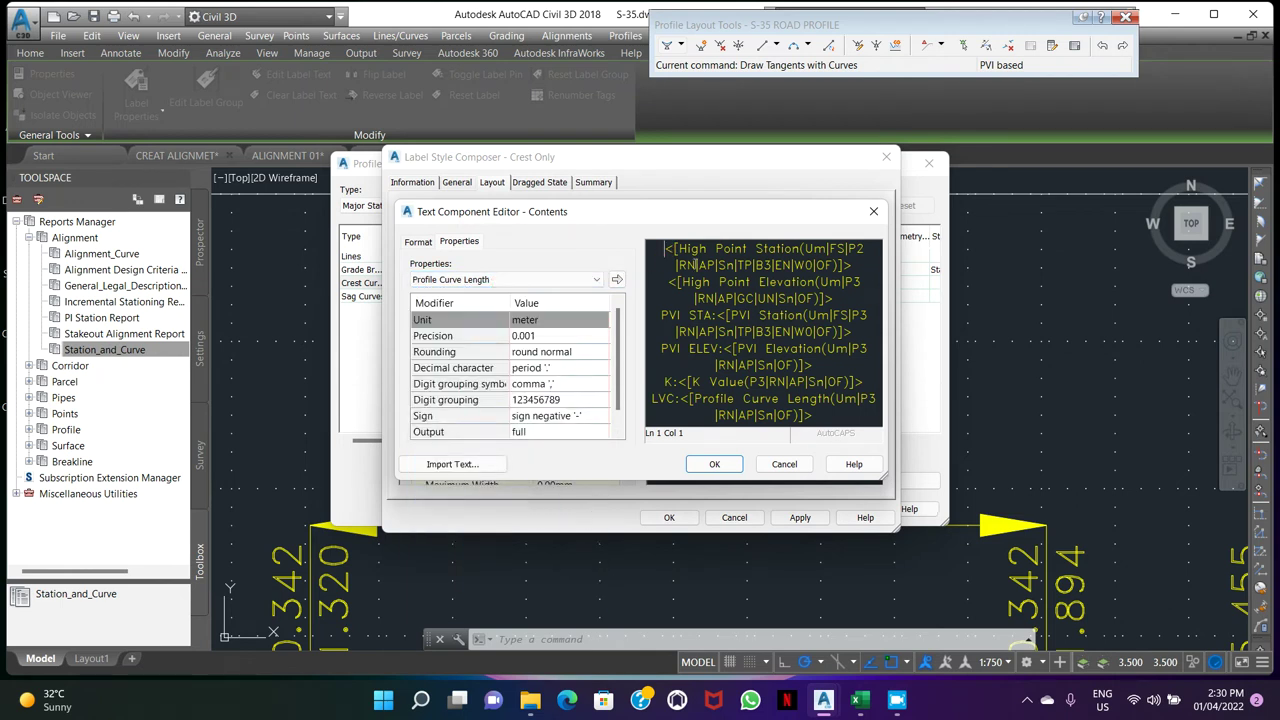
type("HI")
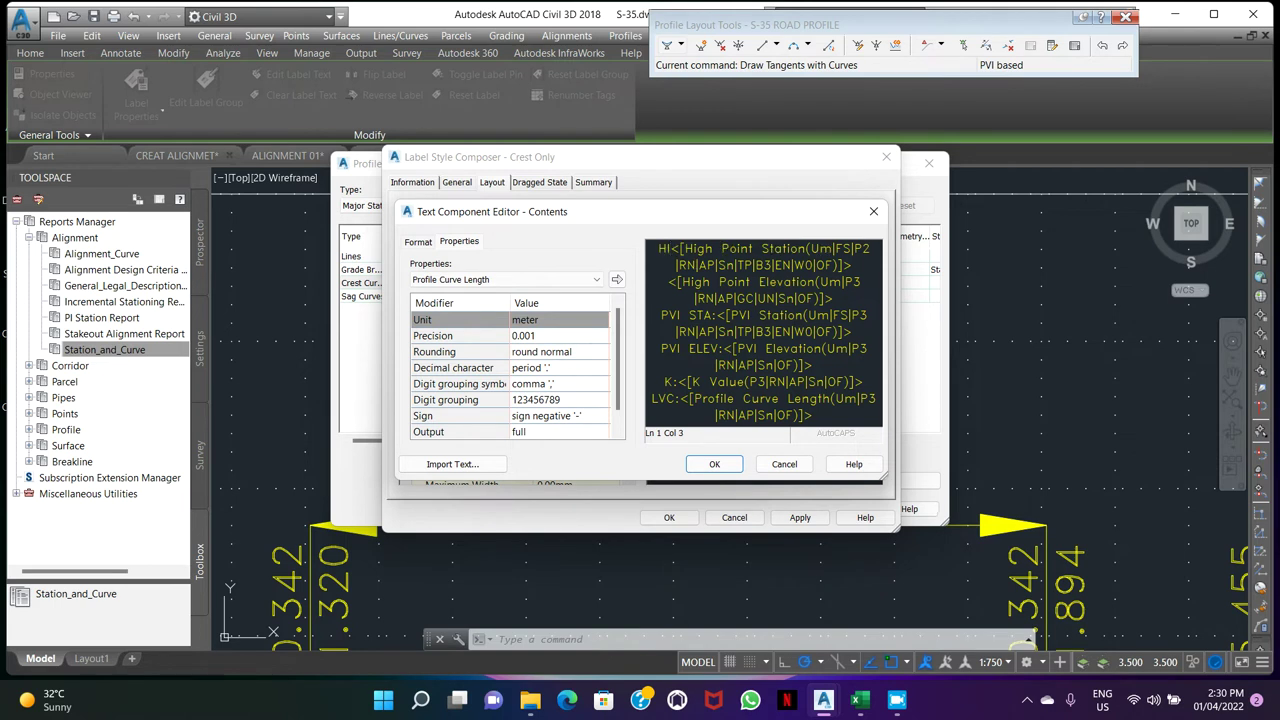
type("GH ")
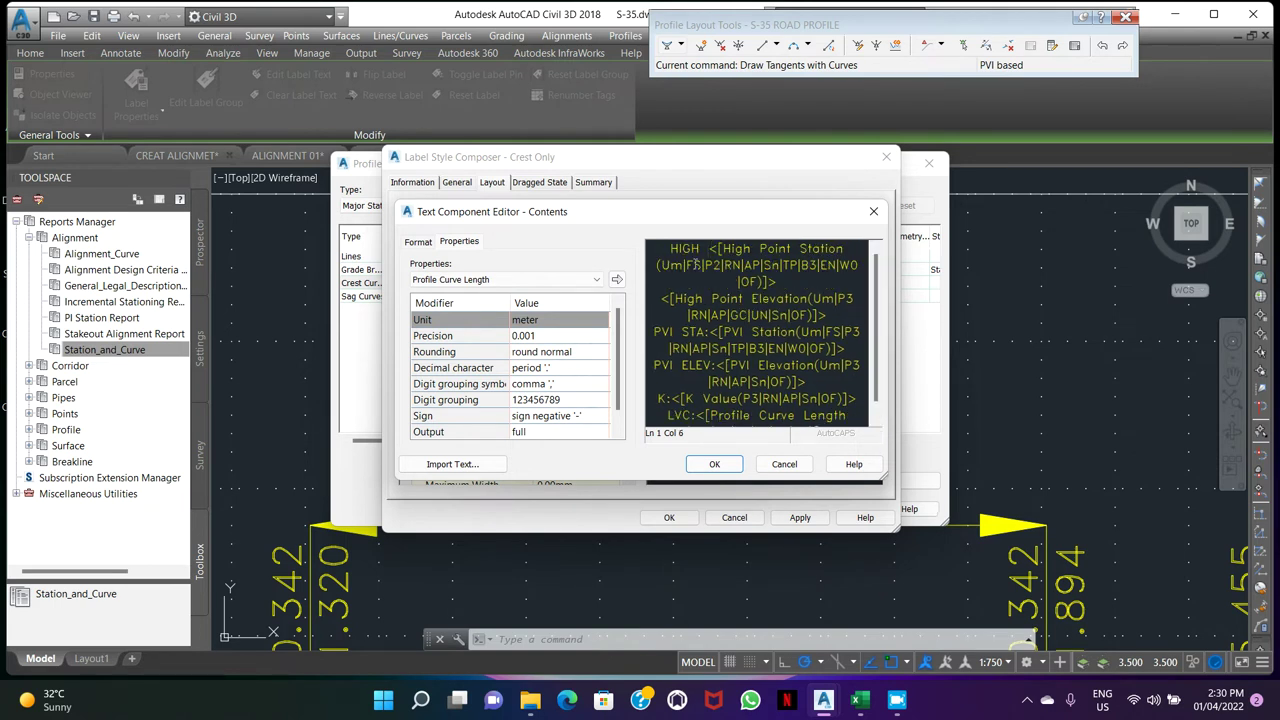
type("PT")
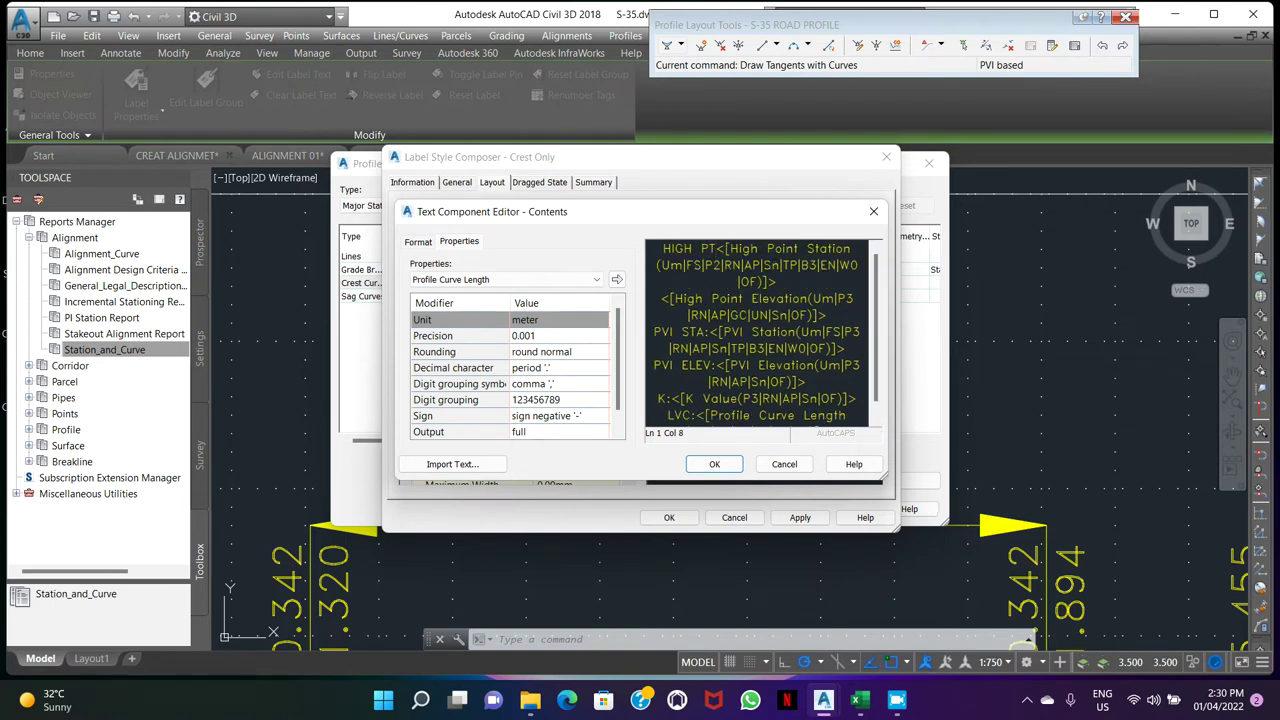
type(" STATIO")
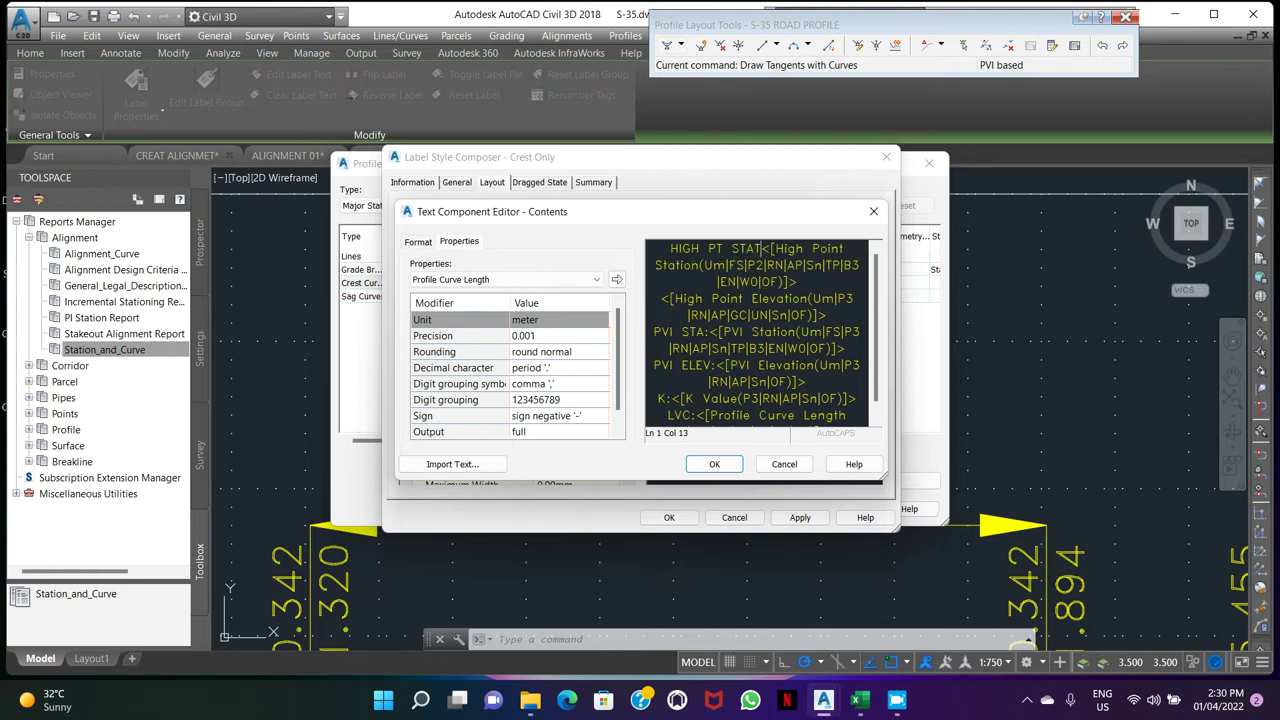
type("N")
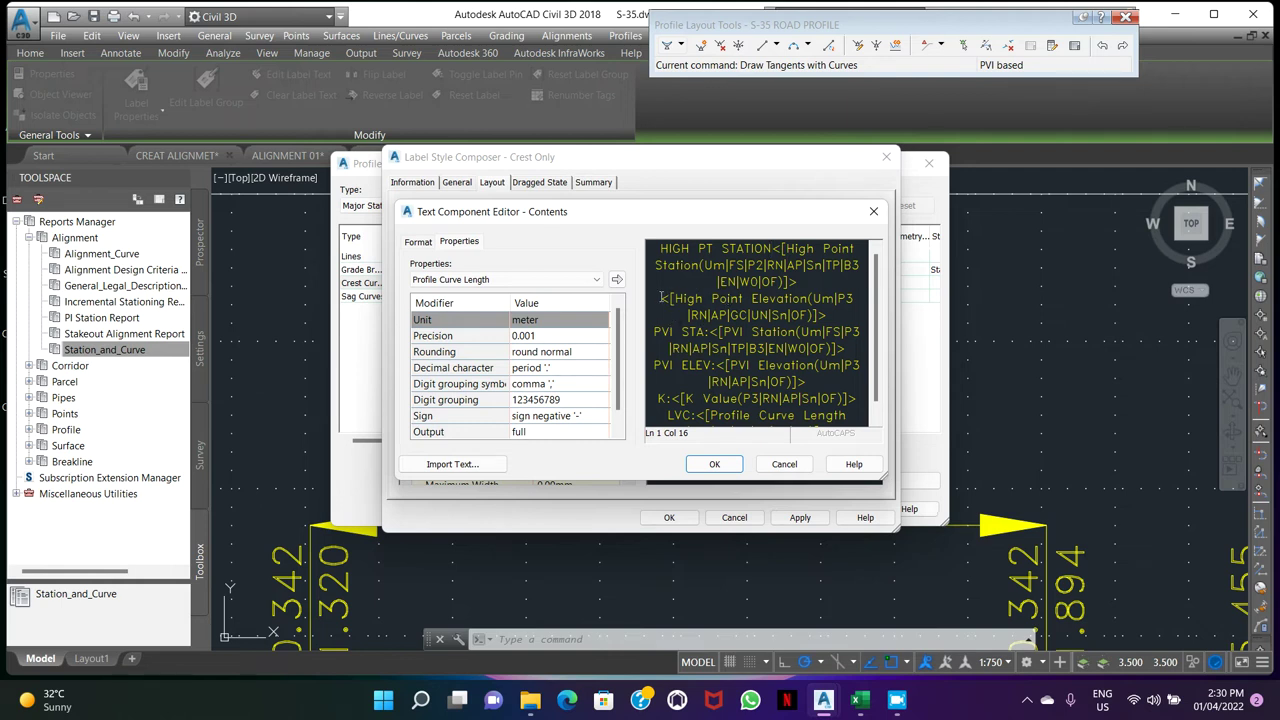
- Add the text "HIGH PT ELEVATION" before the High Point Elevation field in the same contents
type("HIGH ")
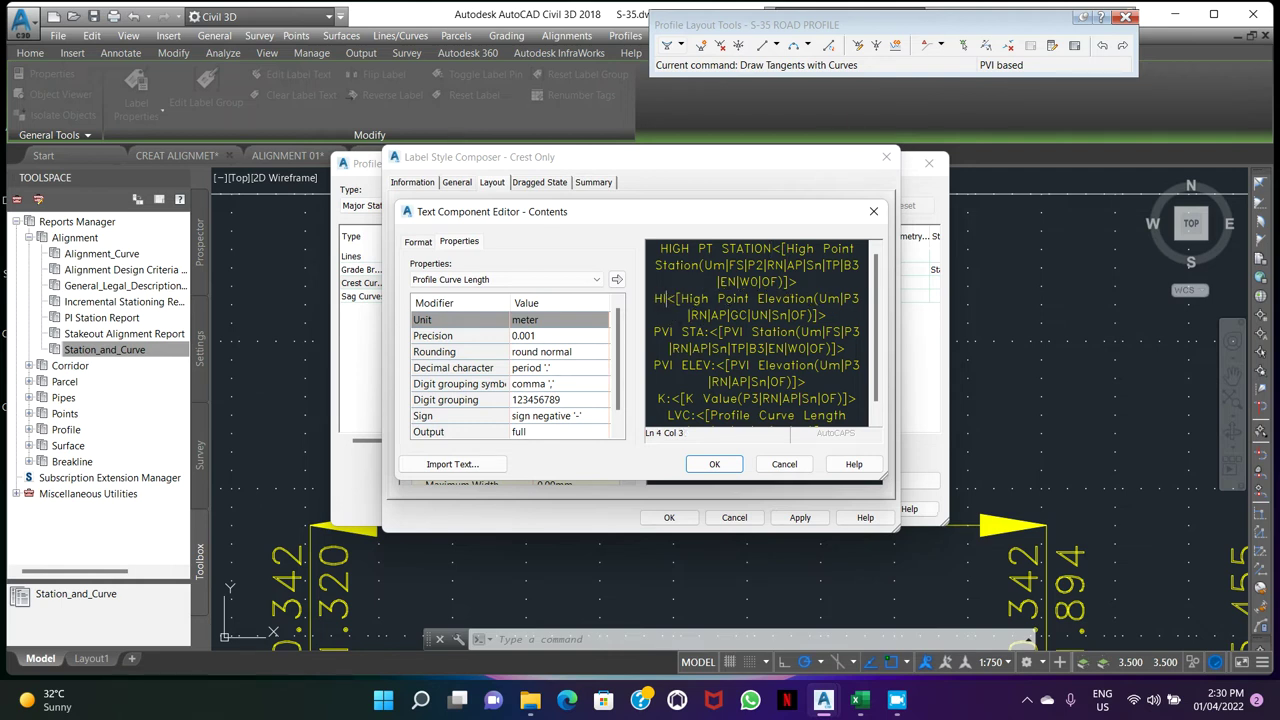
type("PT ELE")
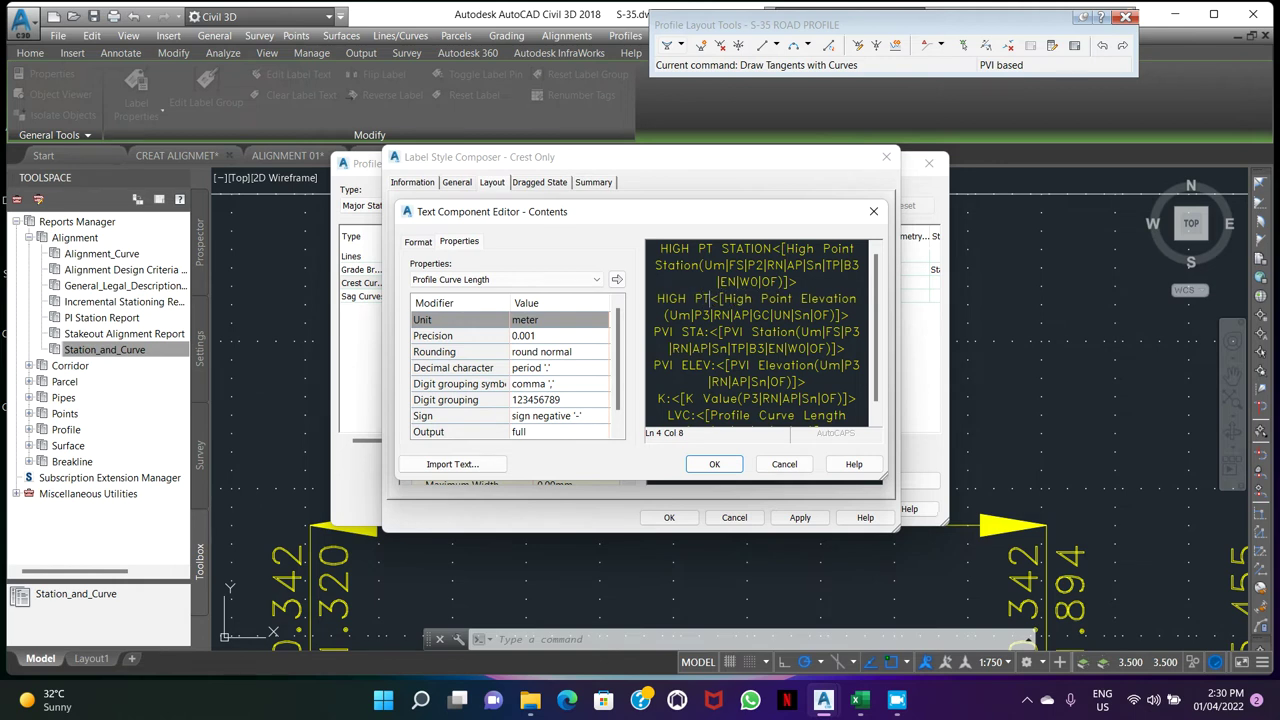
type("VATION")
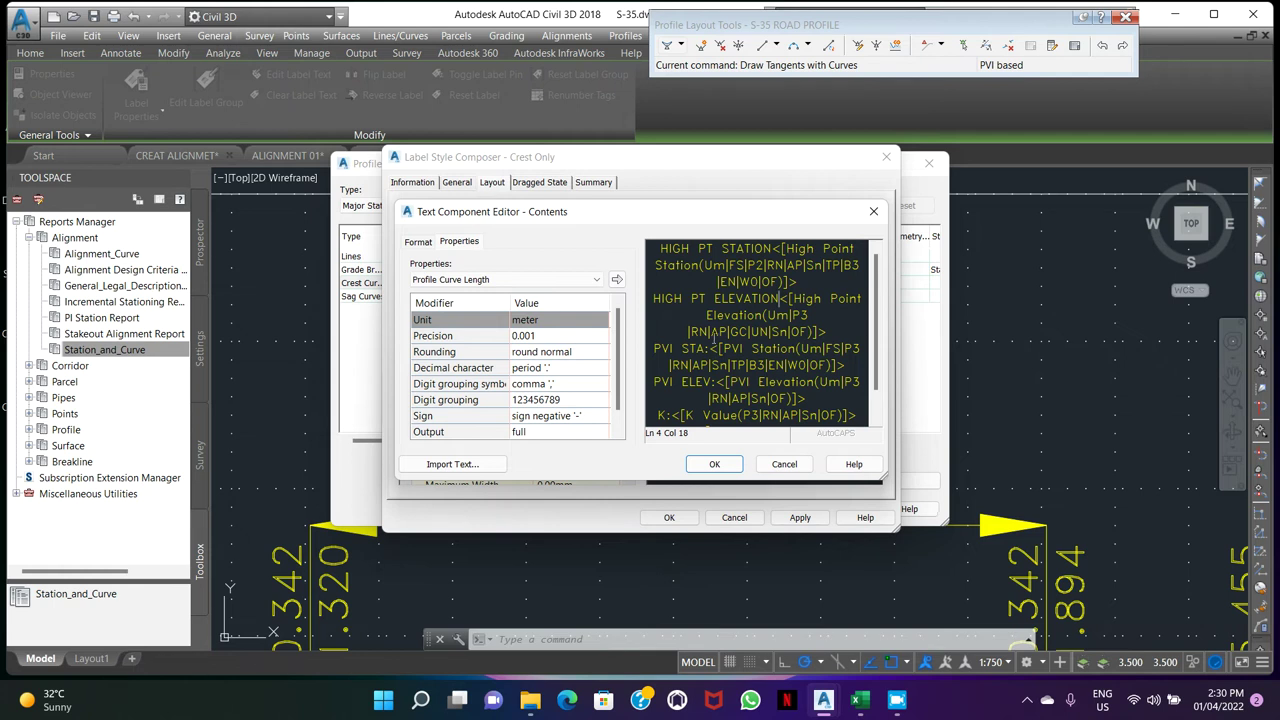
- Accept the prefixed contents and the Crest Only style, and apply the label changes to the road profile
left_click(735, 465)
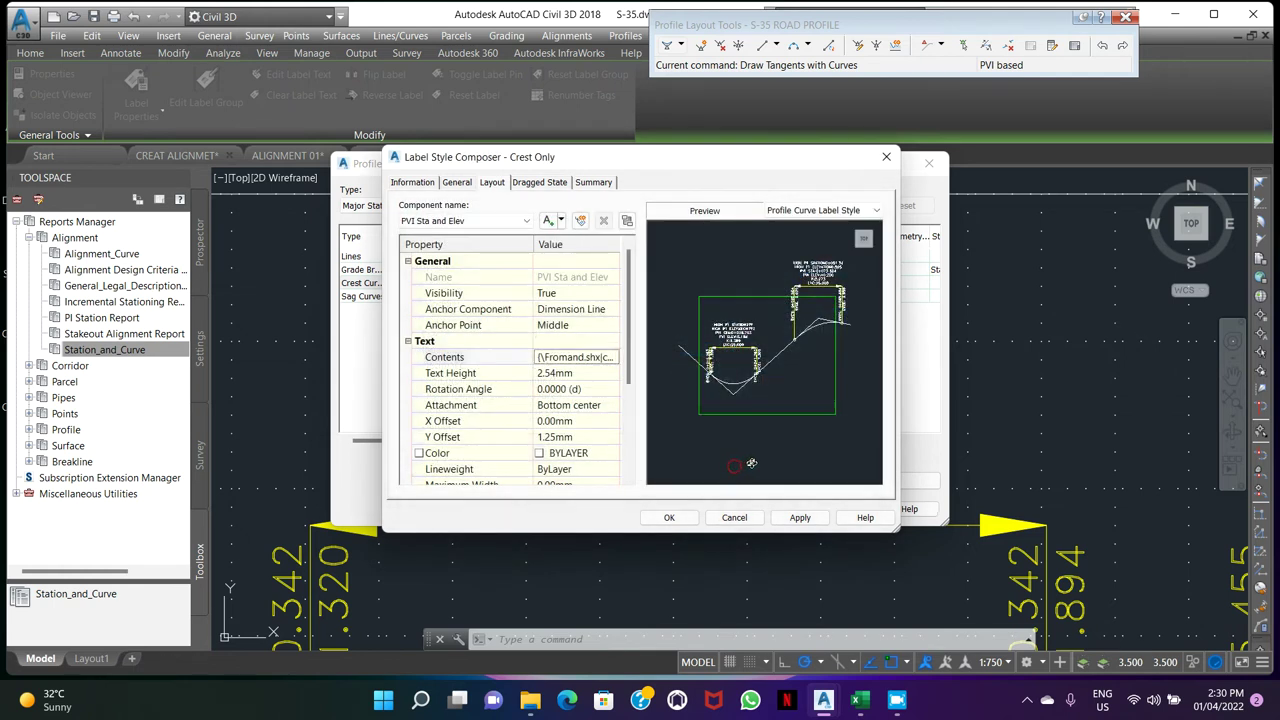
left_click(687, 518)
left_click(575, 368)
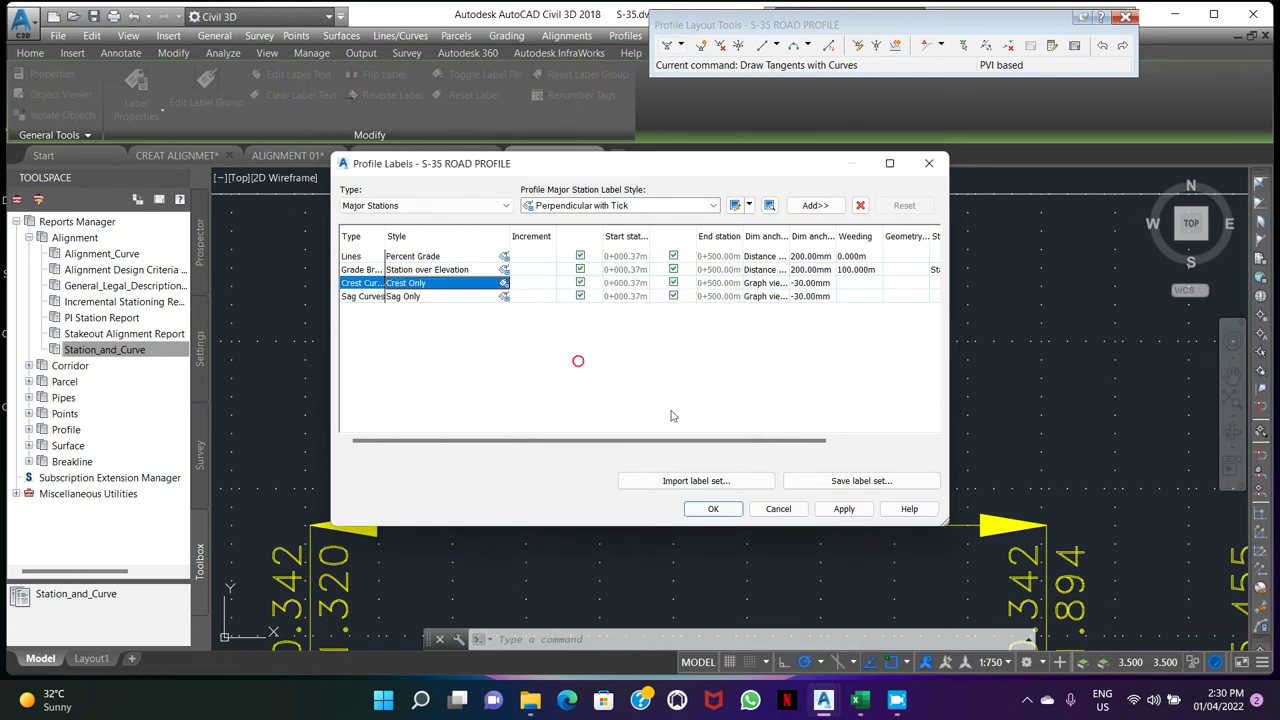
left_click(843, 510)
left_click(713, 509)
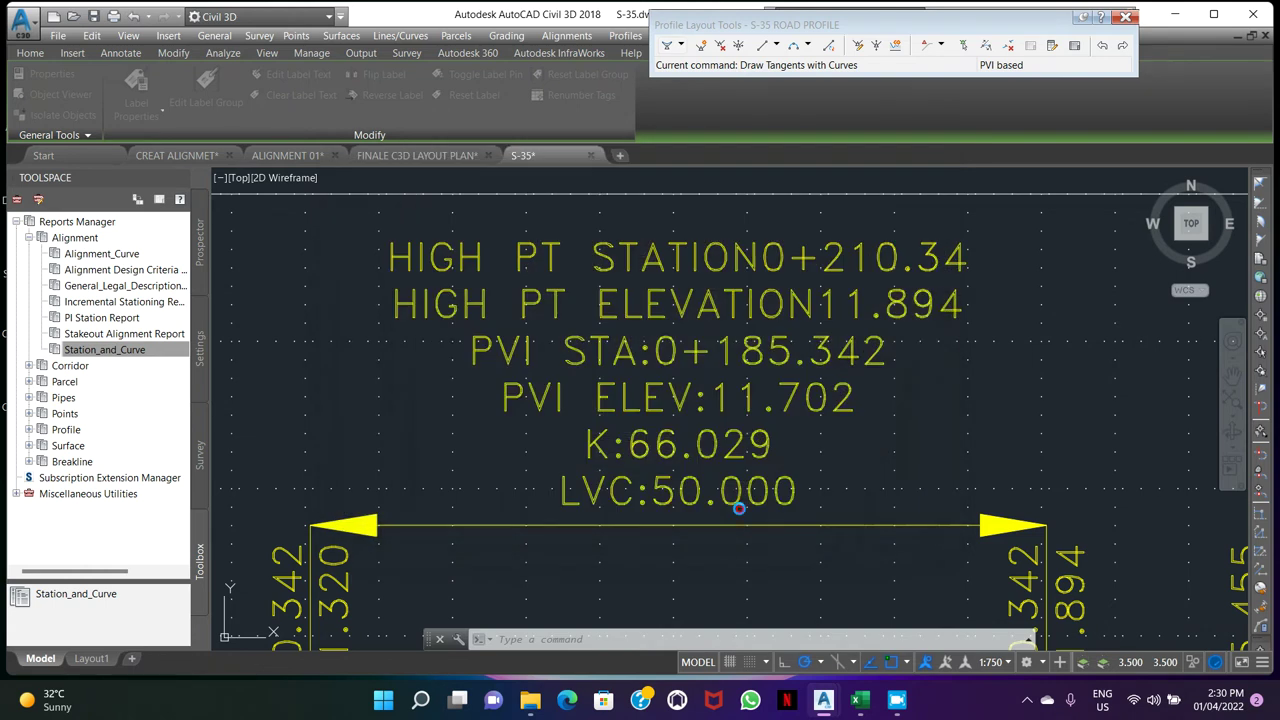
- Examine the high-point text on the crest curve label and compare it with the neighbouring curve labels
scroll(690, 300, "down", 2)
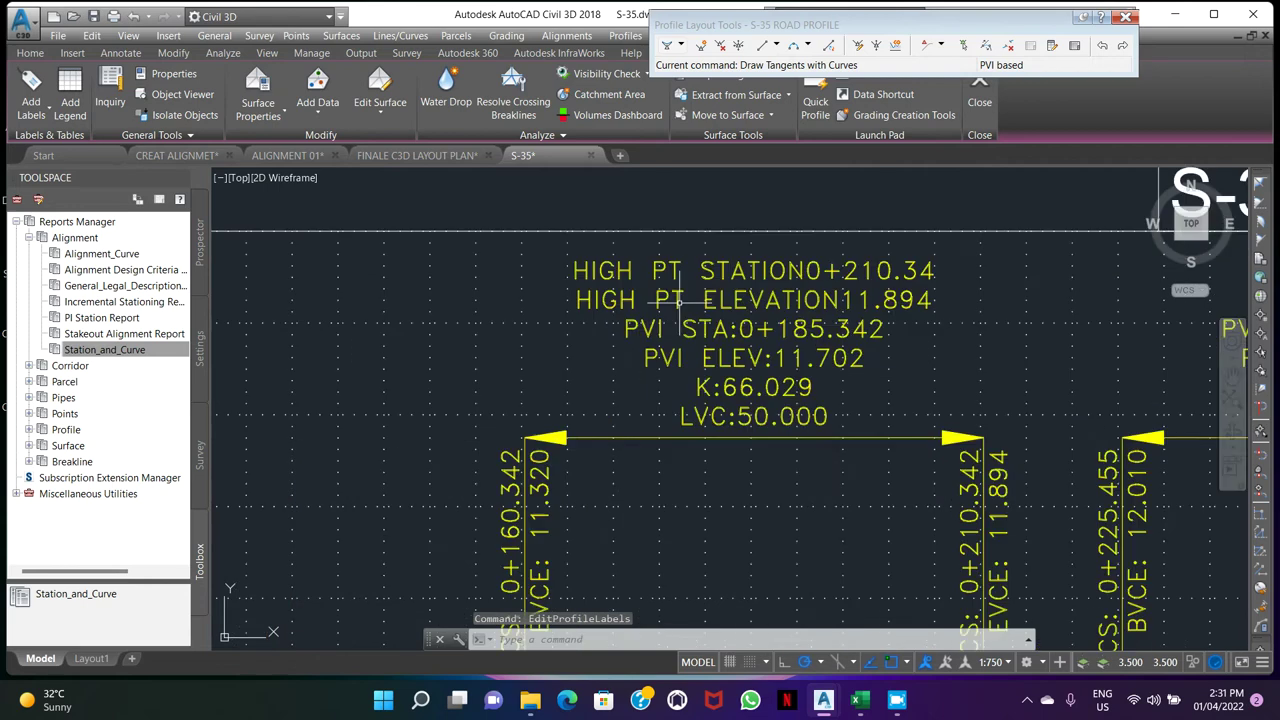
scroll(700, 310, "up", 4)
scroll(709, 323, "down", 4)
scroll(720, 360, "down", 5)
scroll(740, 370, "up", 4)
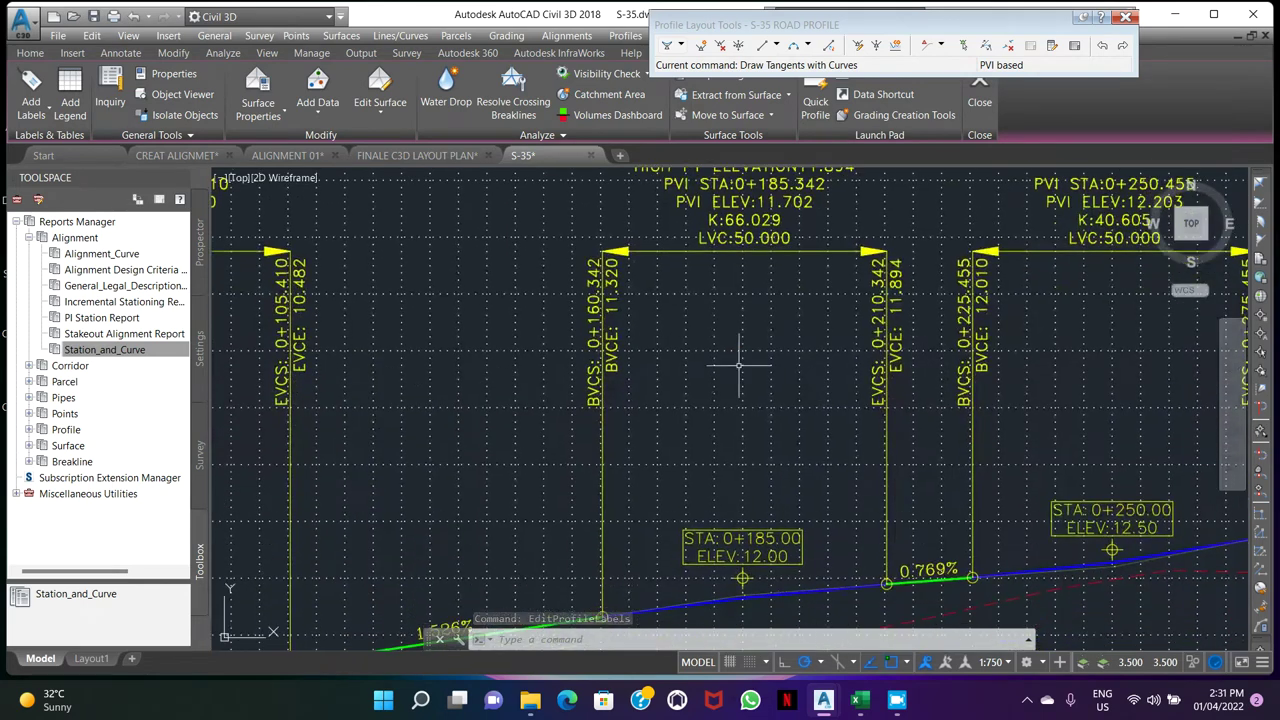
scroll(746, 385, "down", 3)
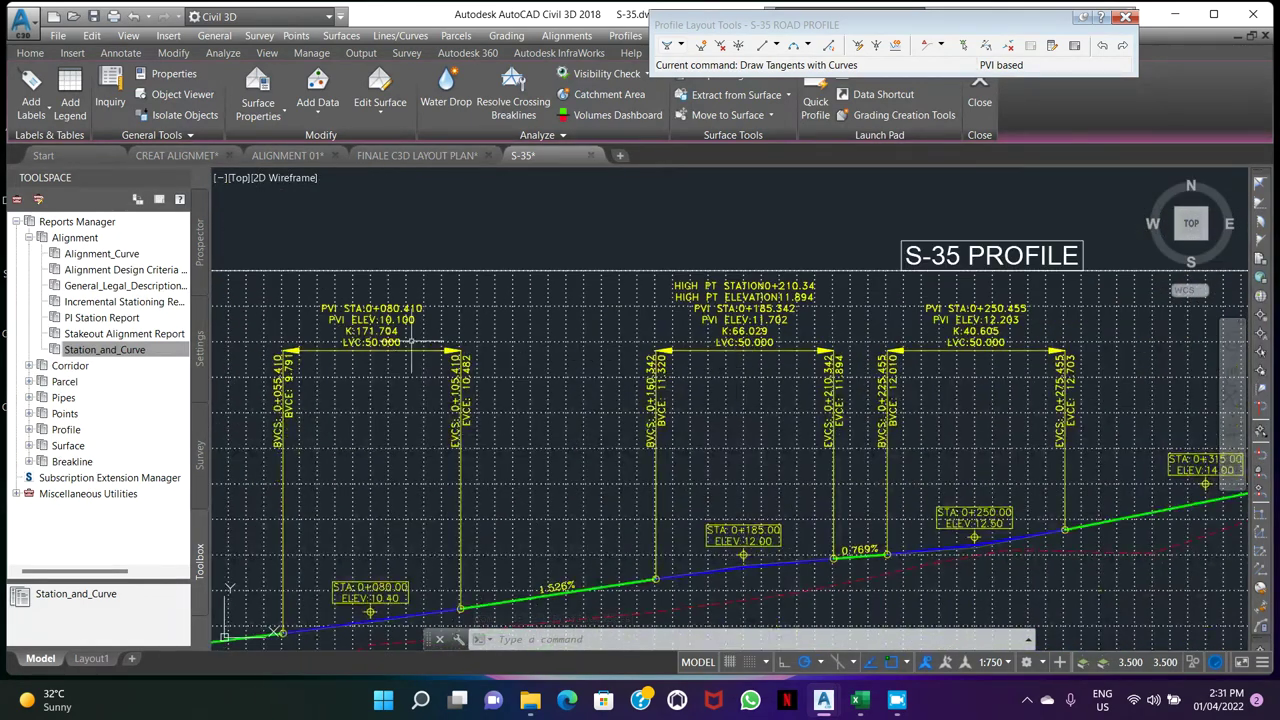
scroll(390, 350, "up", 1)
scroll(903, 421, "down", 3)
- Compare the ground level and design level values in the bands below the profile view
scroll(604, 465, "up", 3)
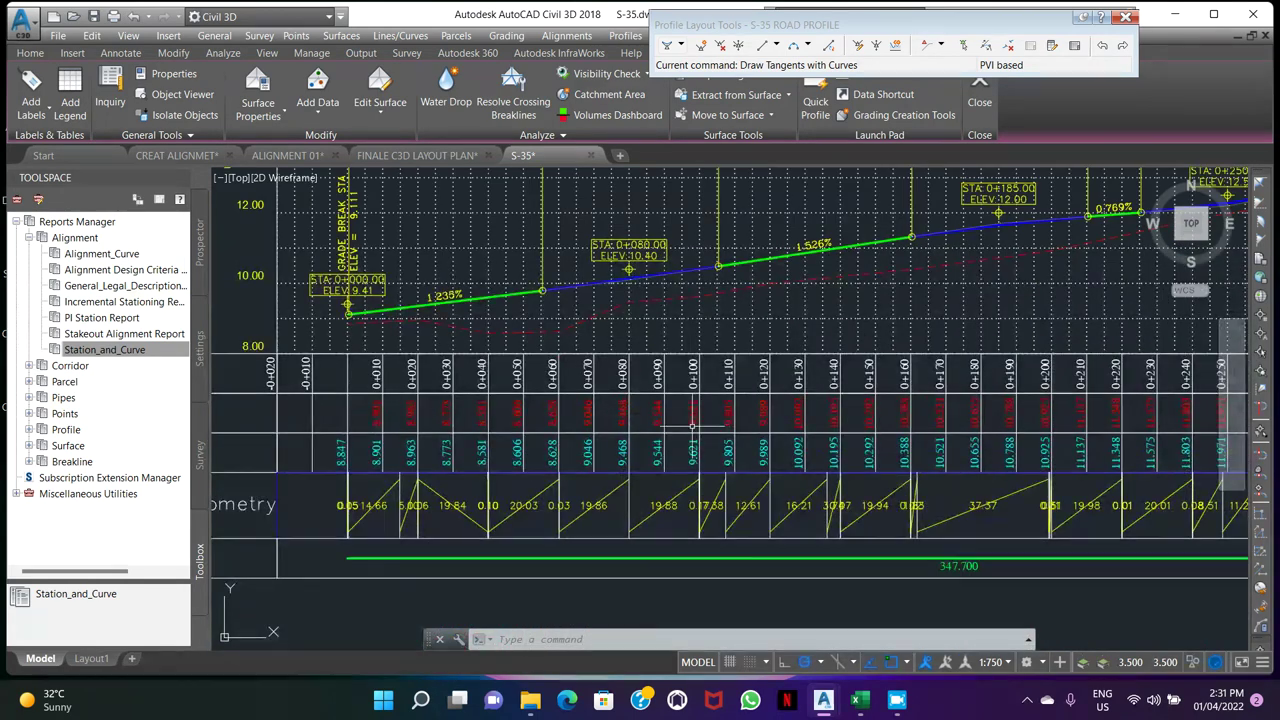
scroll(603, 464, "down", 3)
scroll(606, 440, "up", 3)
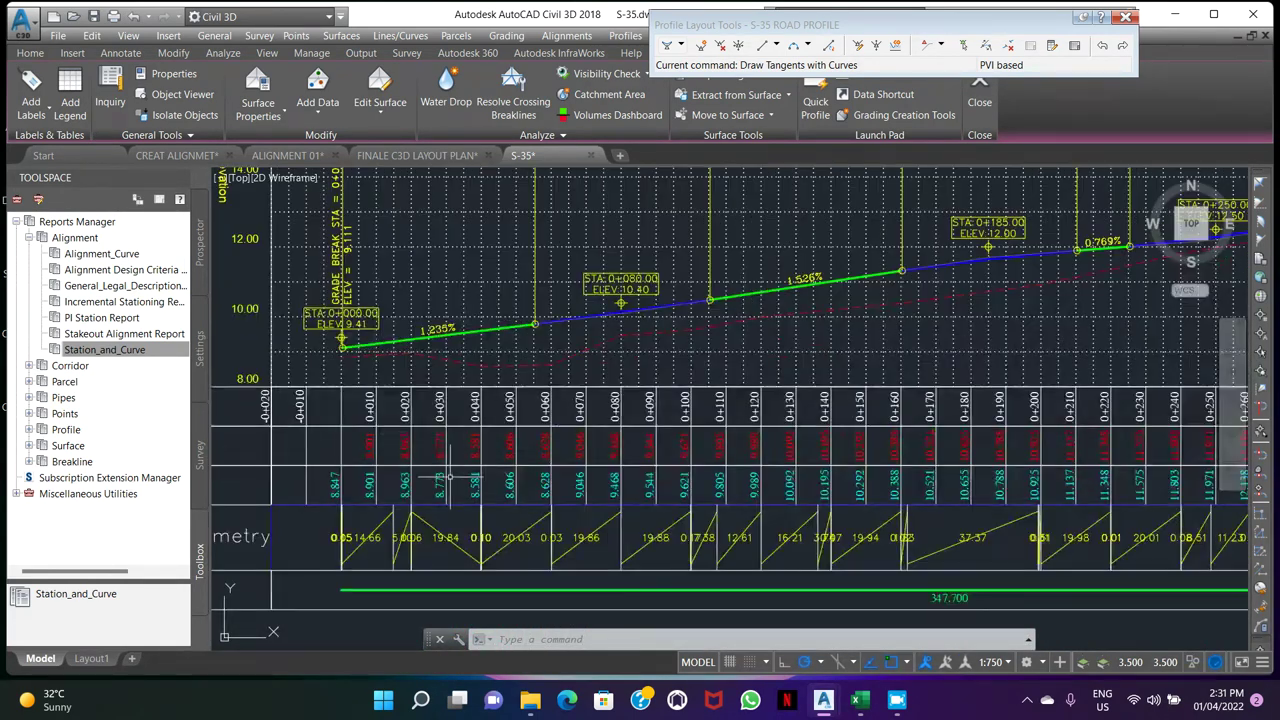
scroll(594, 470, "up", 3)
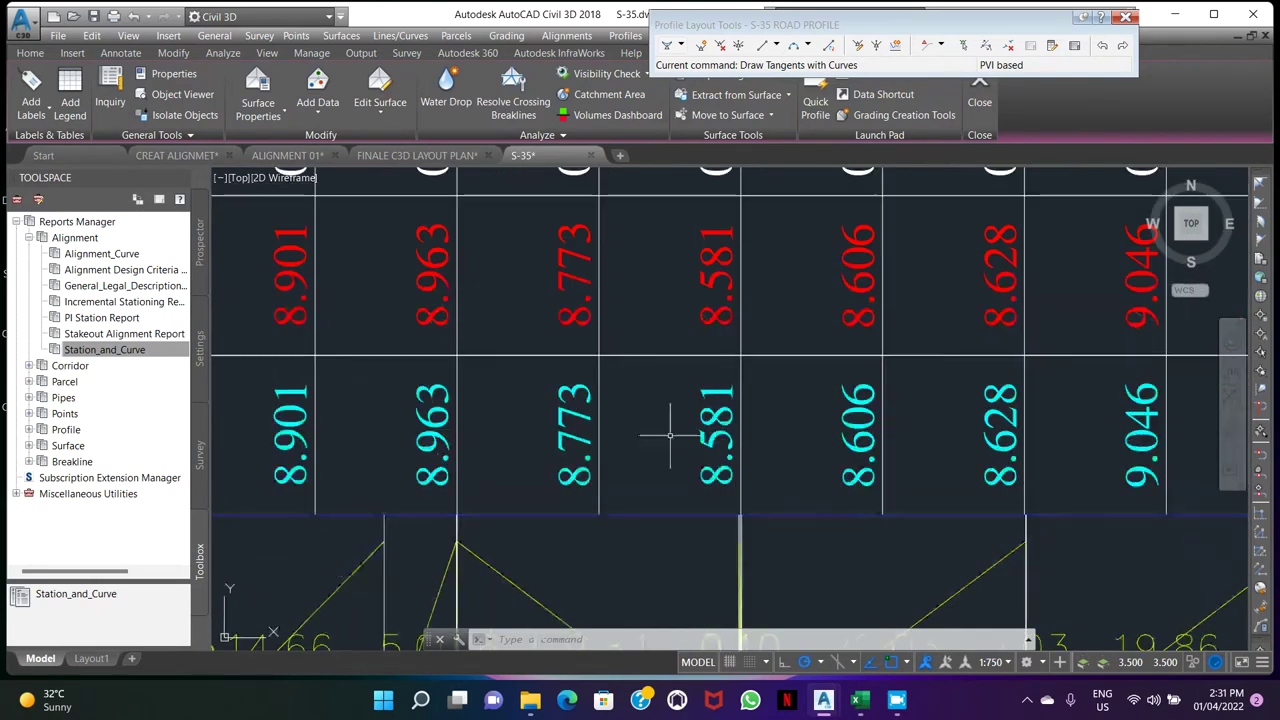
scroll(737, 317, "down", 3)
scroll(715, 372, "up", 1)
scroll(715, 372, "up", 2)
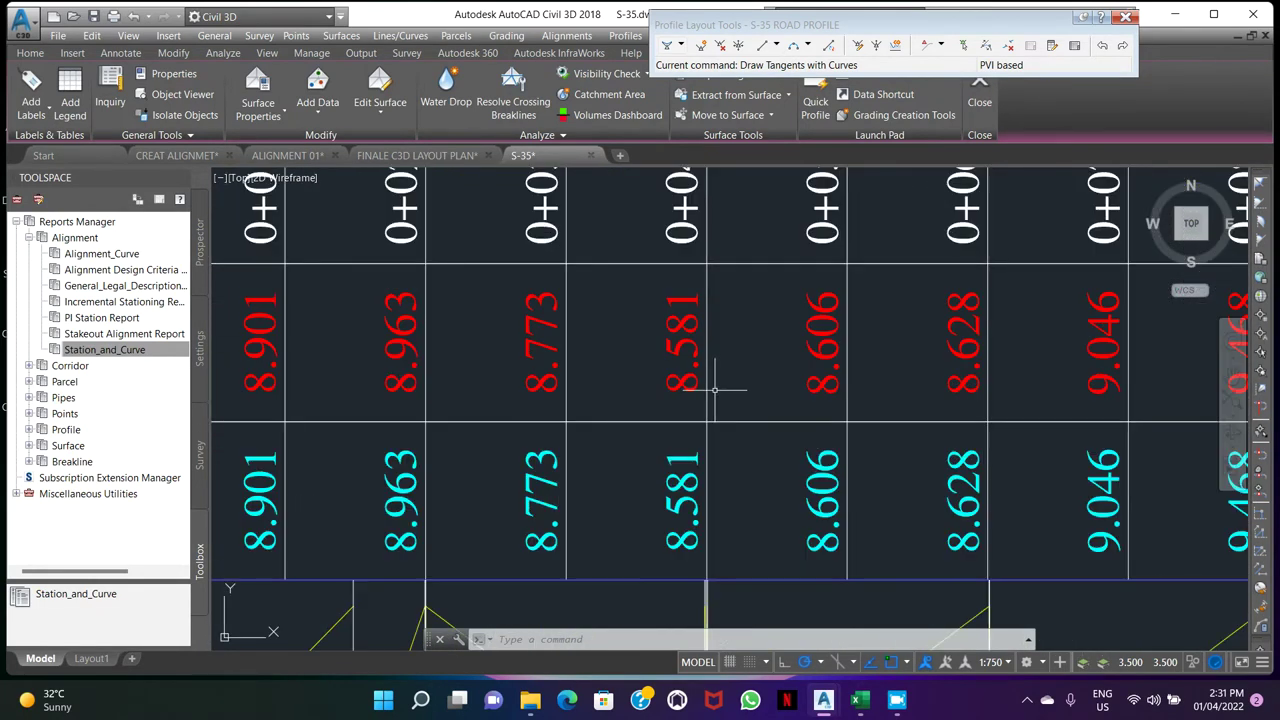
scroll(672, 452, "down", 4)
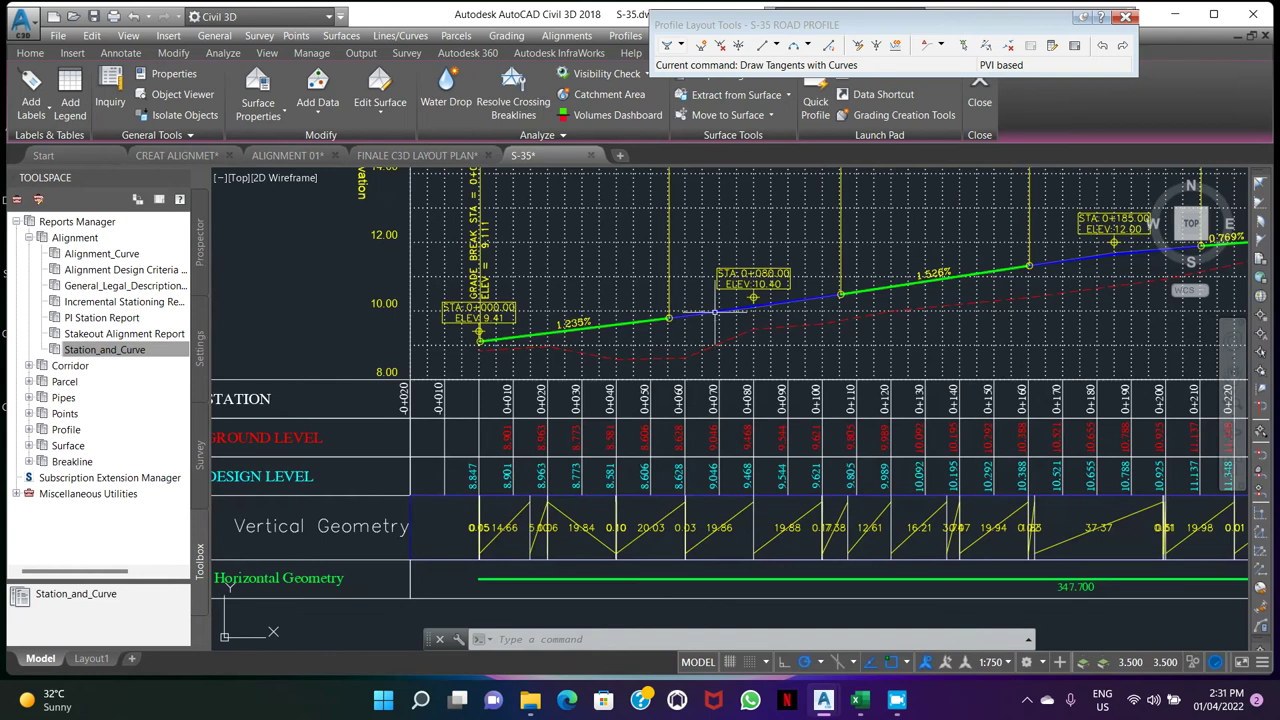
- Set both Profile1 and Profile2 of the PGL band to S-35 ROAD PROFILE in the profile view properties
right_click(733, 240)
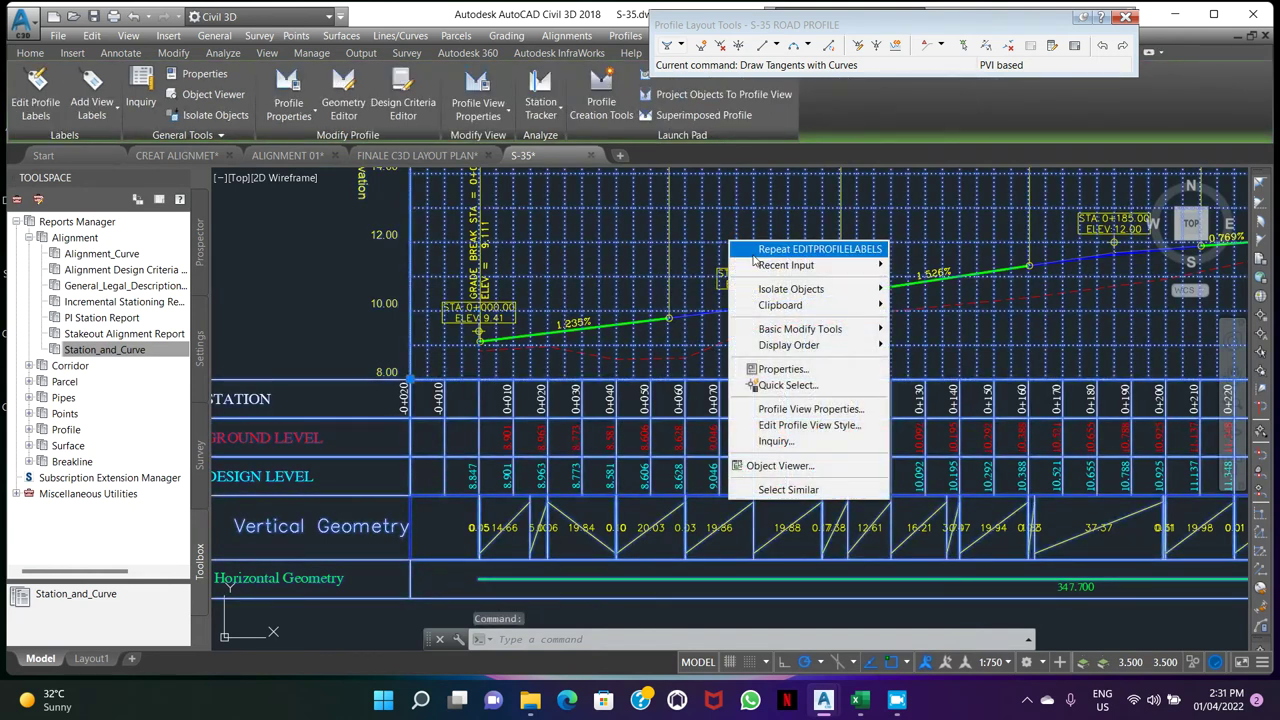
left_click(782, 408)
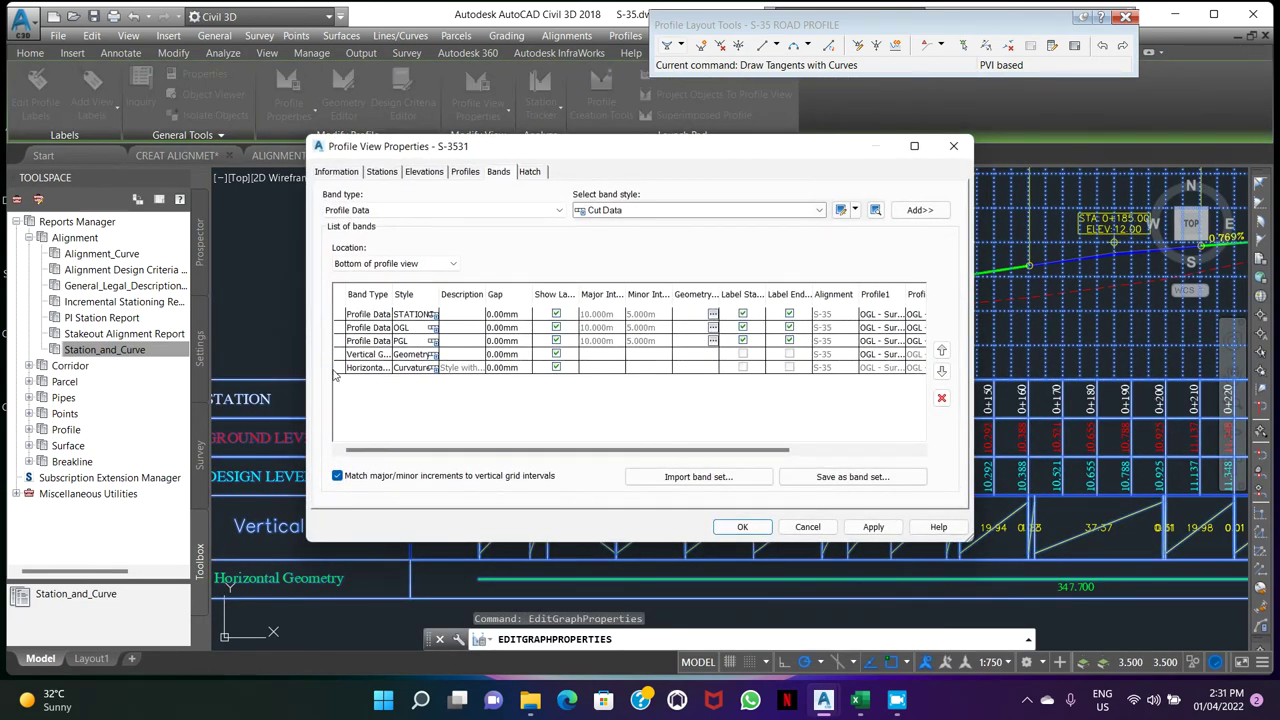
left_click(406, 341)
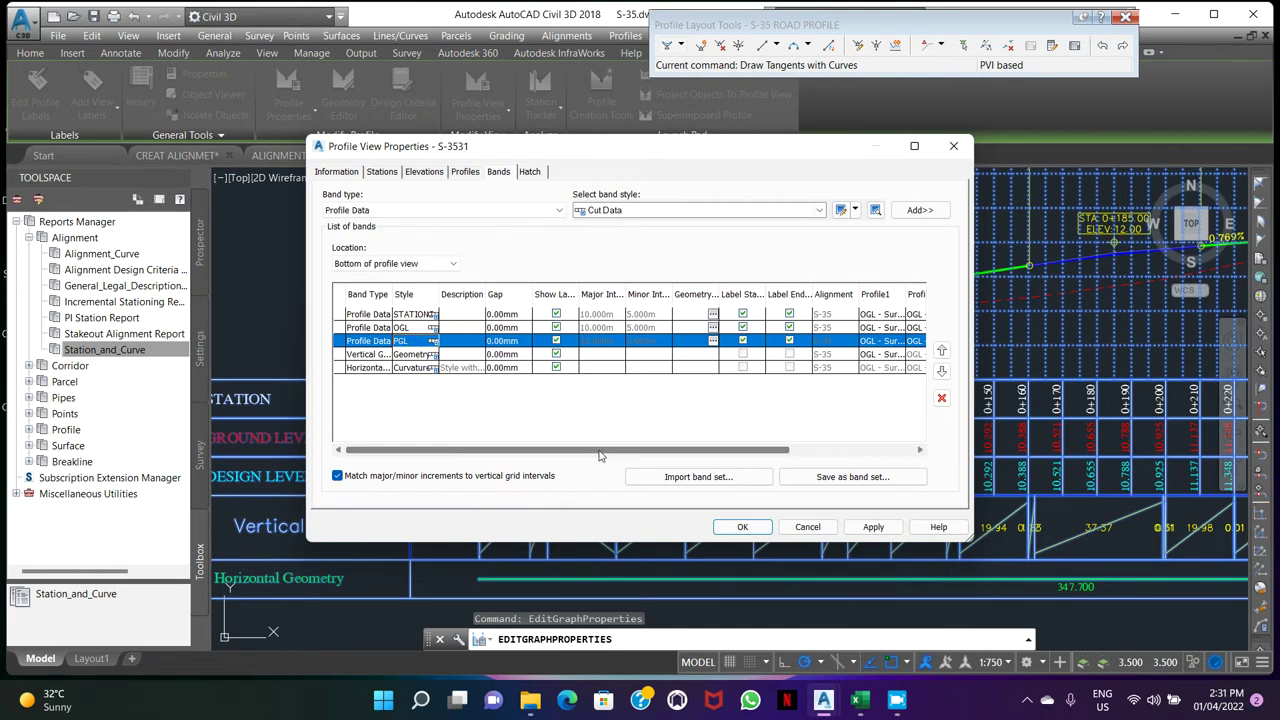
left_click_drag(620, 450, 744, 450)
left_click(724, 342)
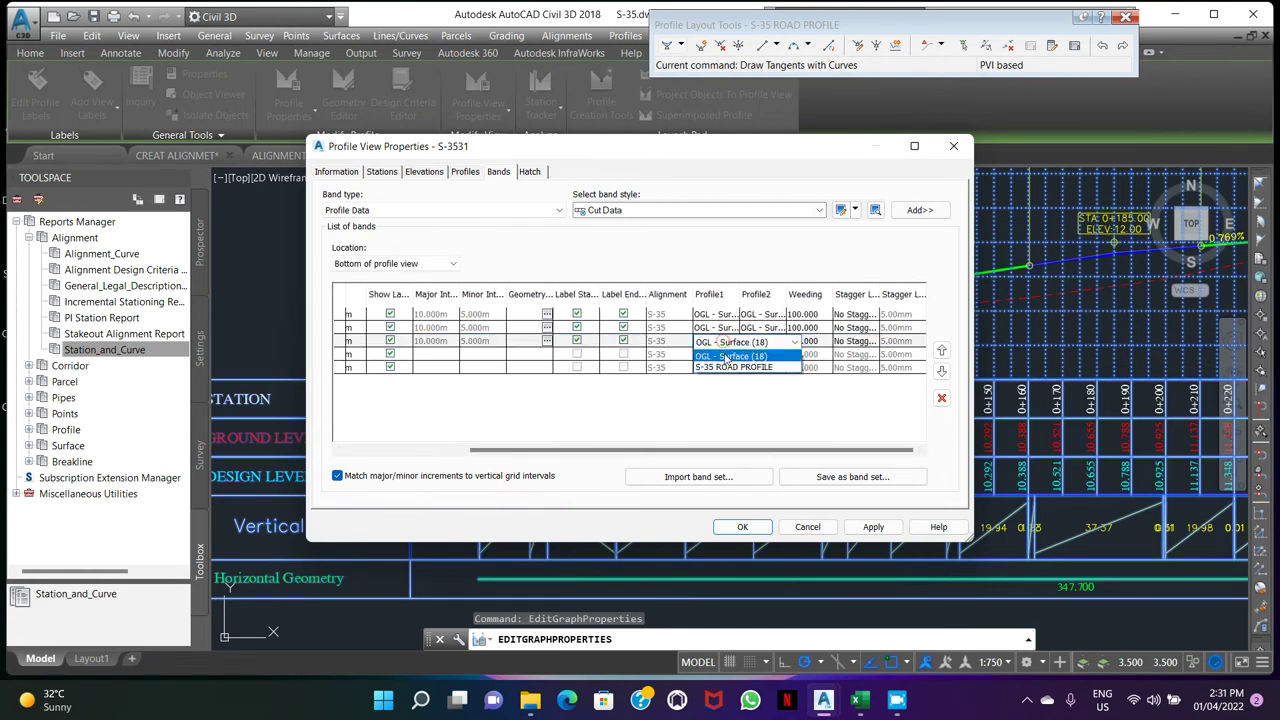
left_click(733, 354)
left_click(770, 343)
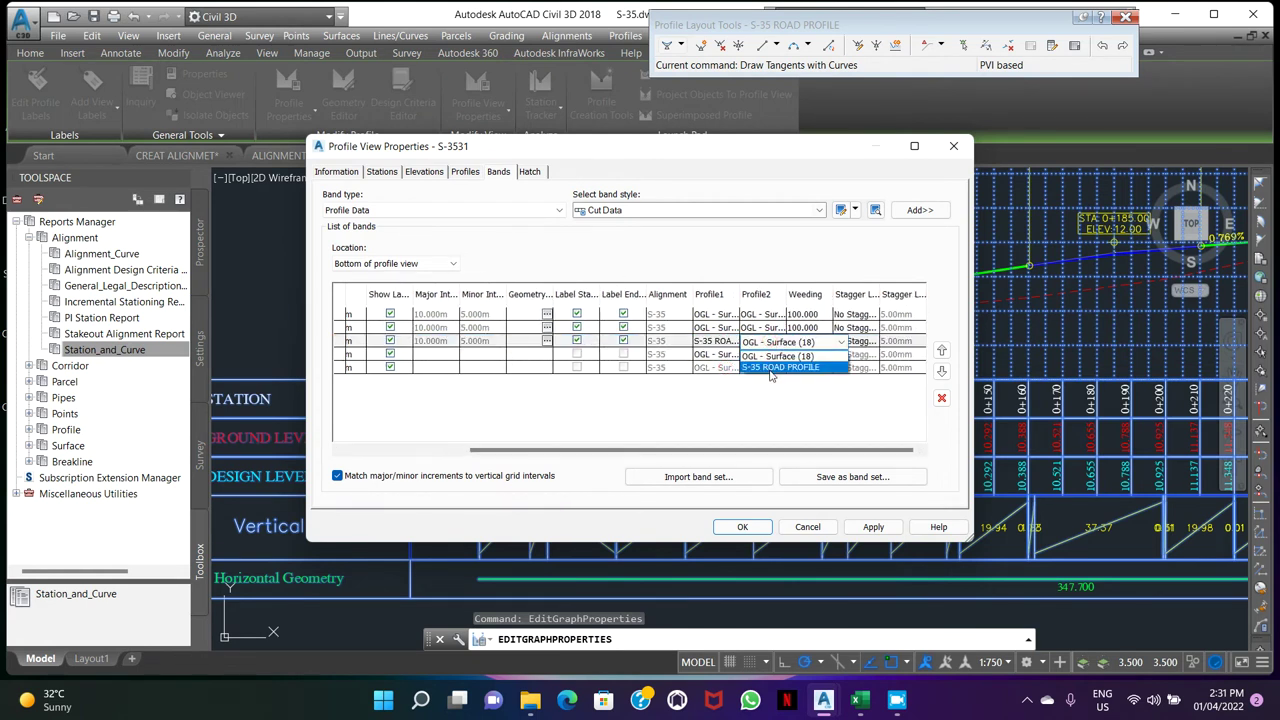
left_click(770, 367)
- Set Profile1 of the vertical geometry band to S-35 ROAD PROFILE and apply the profile view band changes
left_click_drag(556, 452, 597, 450)
left_click(364, 355)
left_click(728, 356)
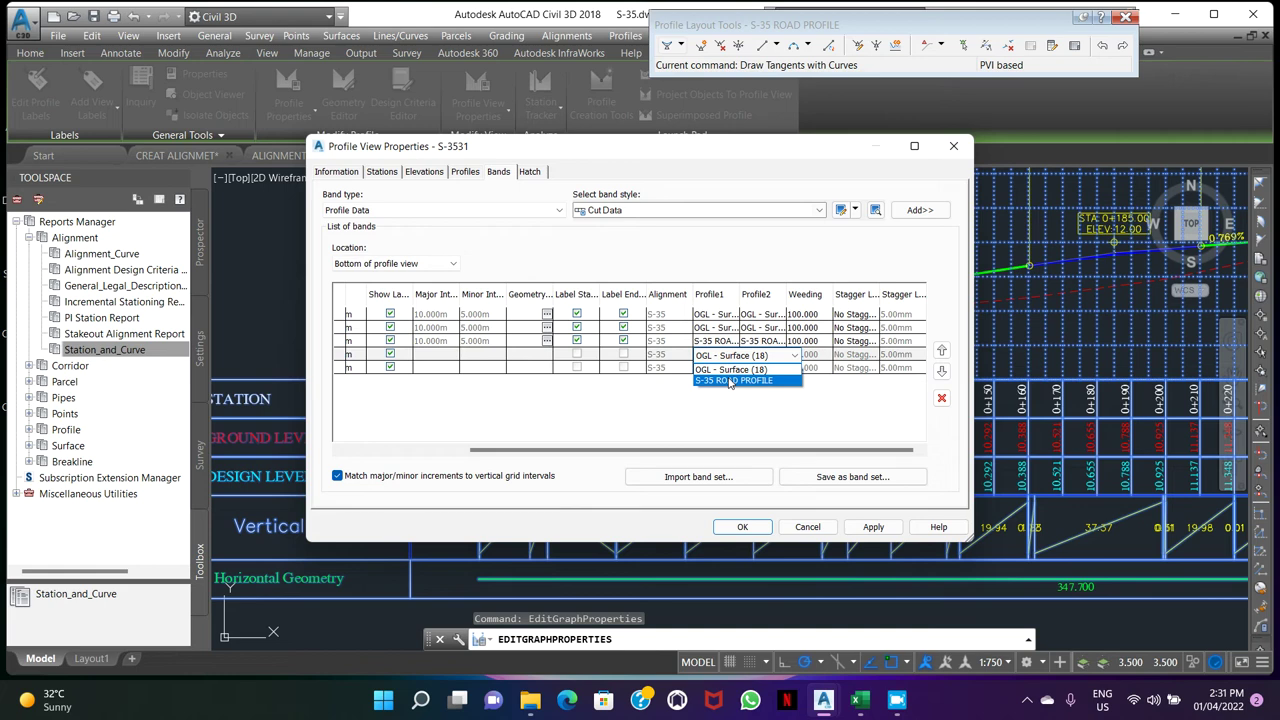
left_click(730, 381)
left_click(873, 527)
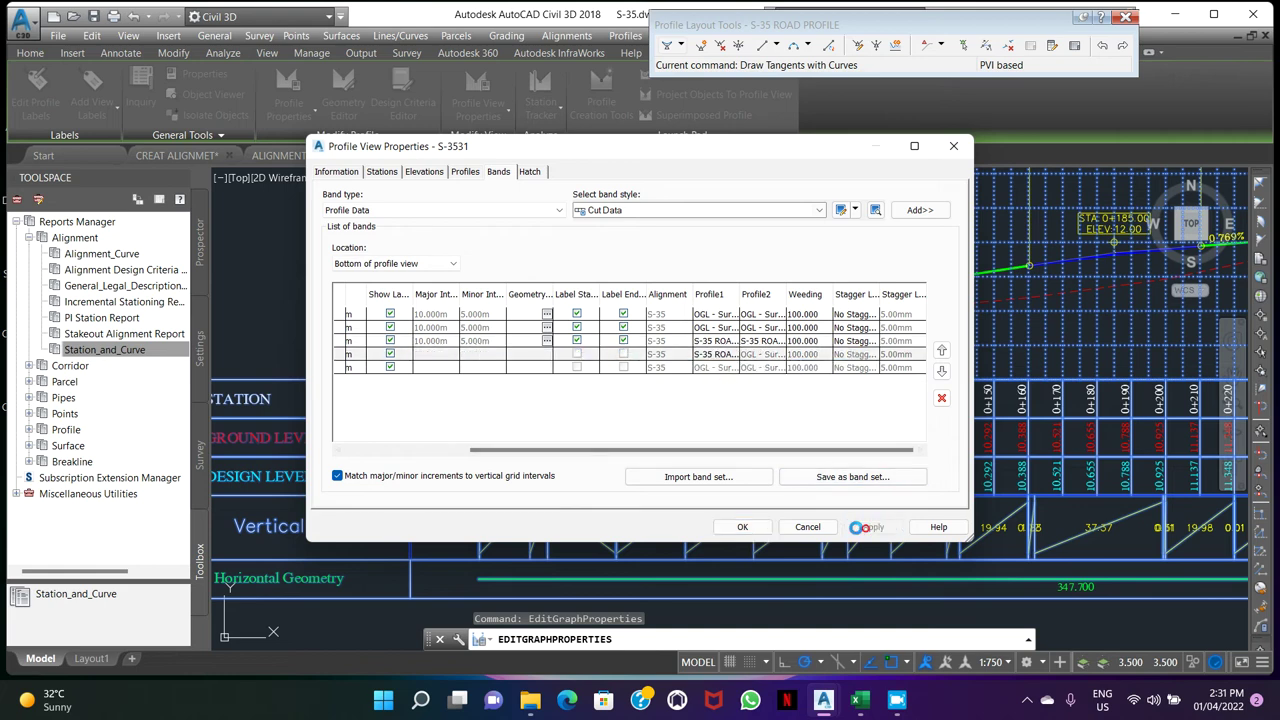
left_click(752, 527)
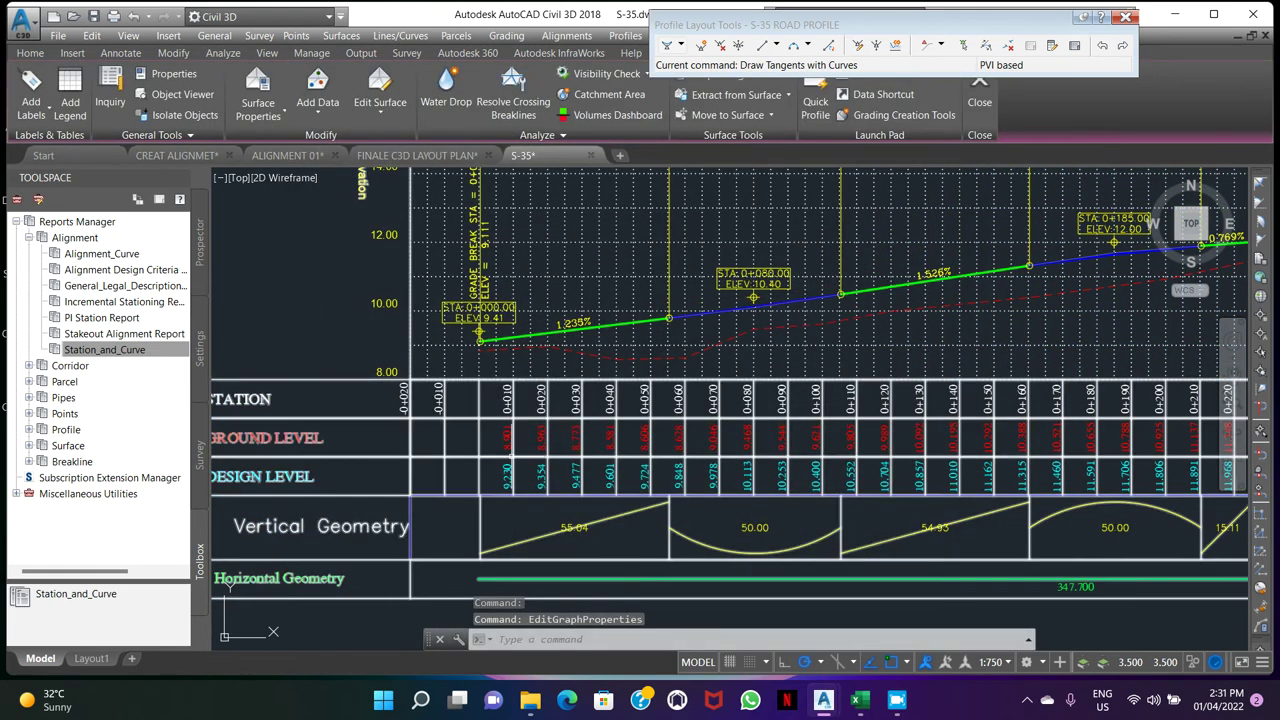
- Examine the ground level, design level and vertical geometry bands along the stations of the S-35 profile view
scroll(540, 460, "up", 7)
scroll(623, 469, "down", 9)
middle_click_drag(623, 469, 380, 430)
middle_click_drag(720, 455, 687, 451)
scroll(755, 460, "down", 2)
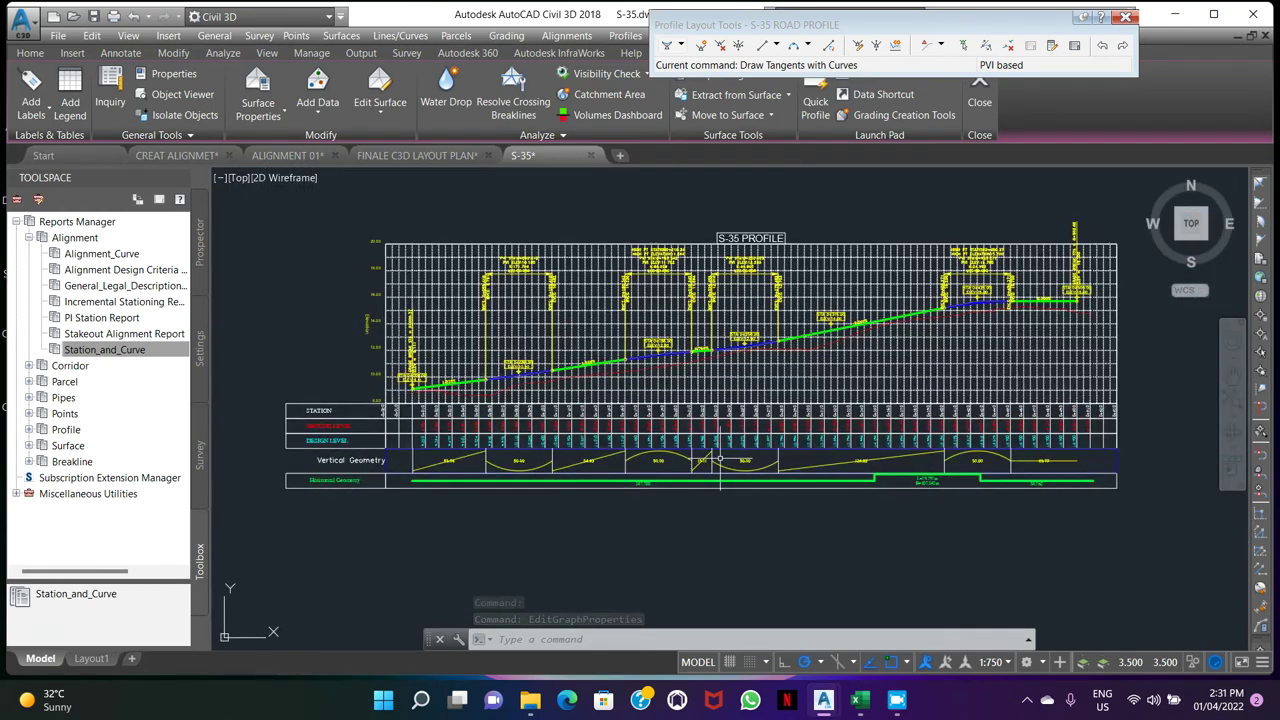
scroll(755, 360, "up", 6)
scroll(755, 360, "down", 5)
scroll(708, 440, "up", 4)
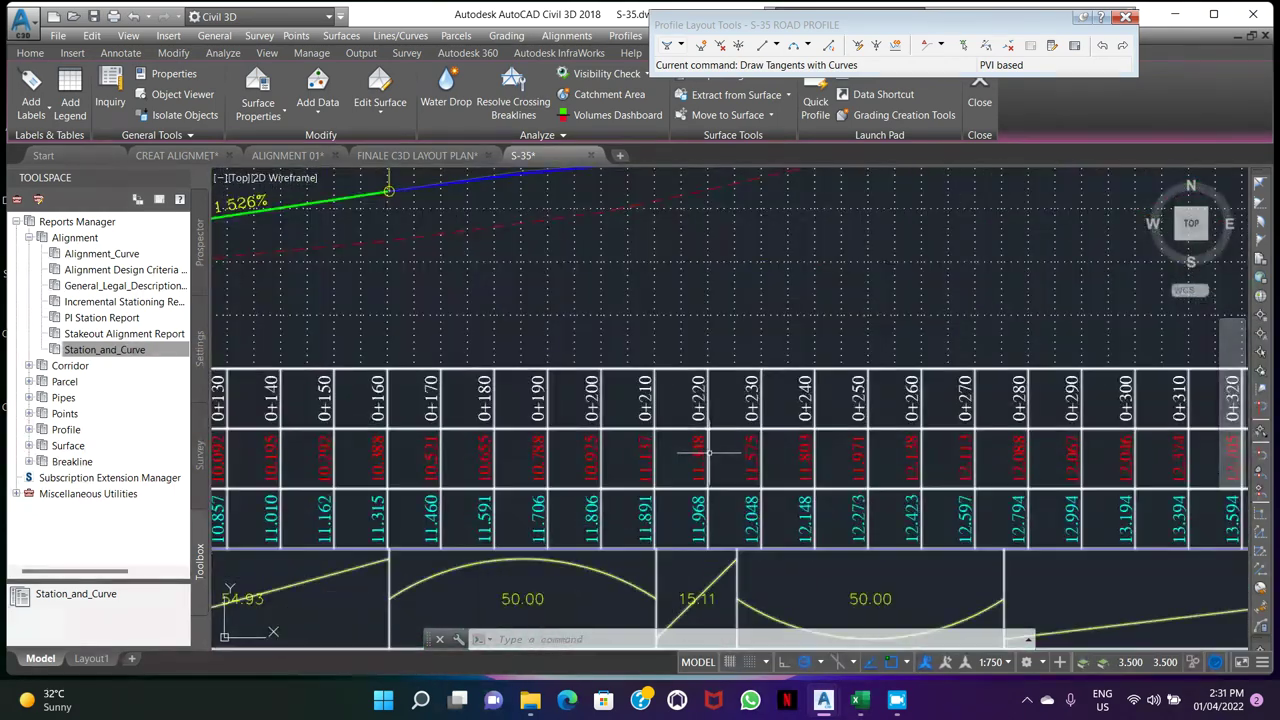
scroll(708, 440, "down", 4)
scroll(744, 469, "up", 5)
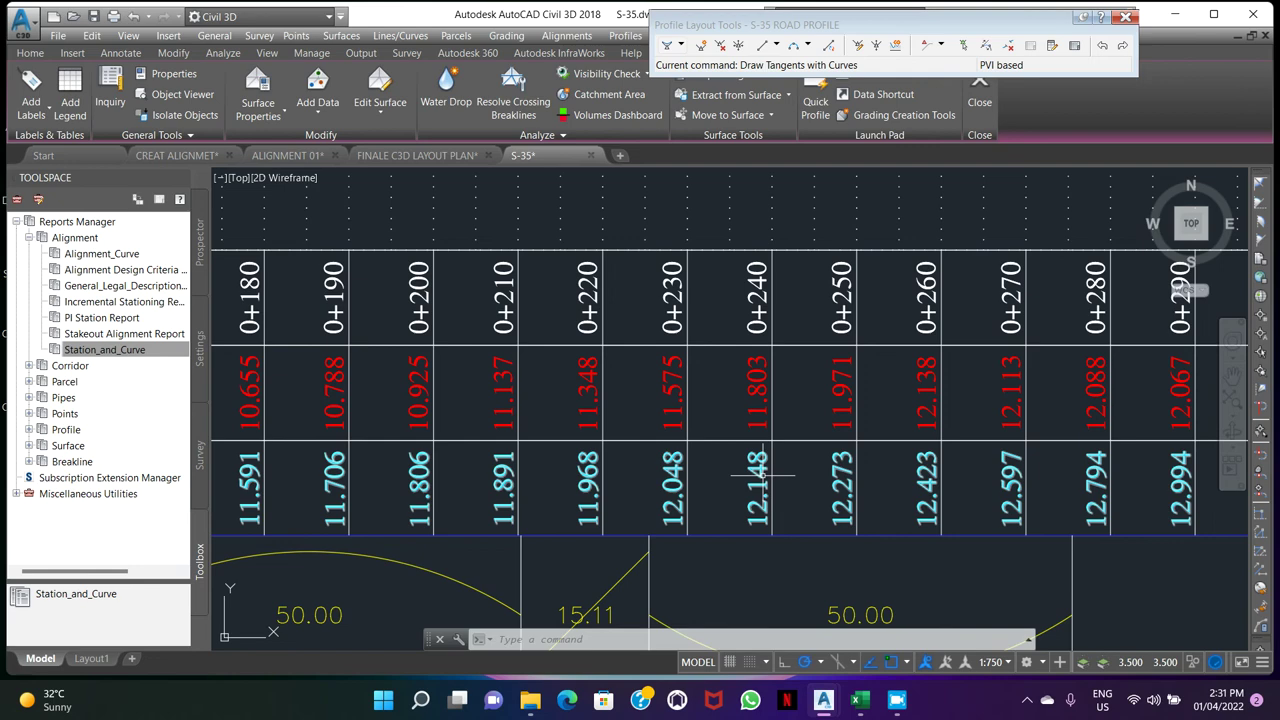
scroll(762, 477, "down", 6)
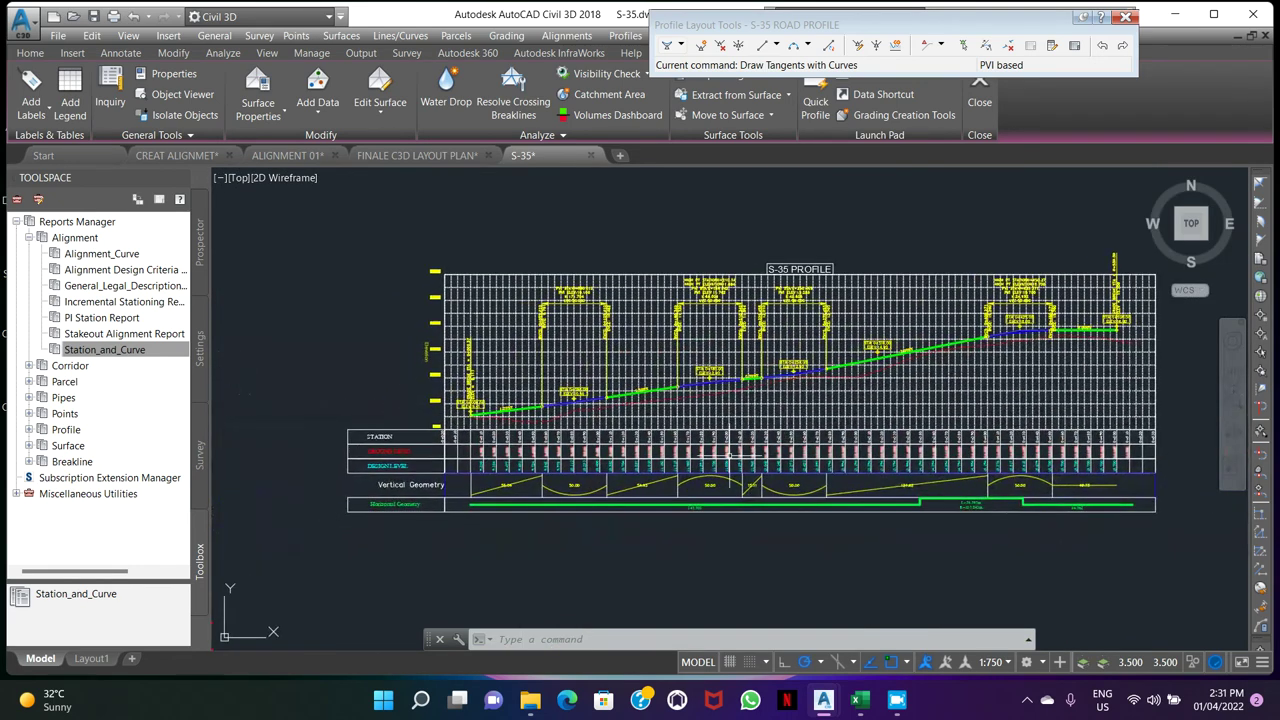
- Inspect the station-elevation labels, grades and curve labels along the road profile, including the label at station 0+250
scroll(745, 375, "up", 5)
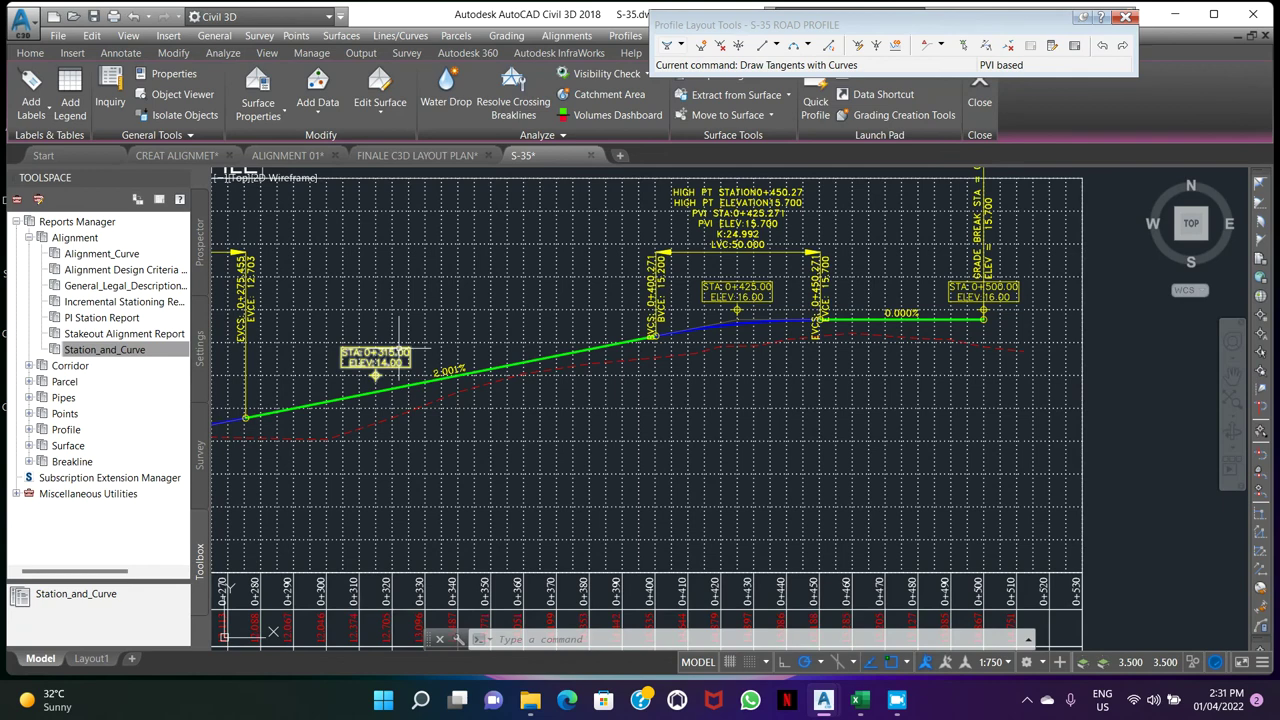
scroll(398, 330, "down", 6)
scroll(550, 368, "up", 5)
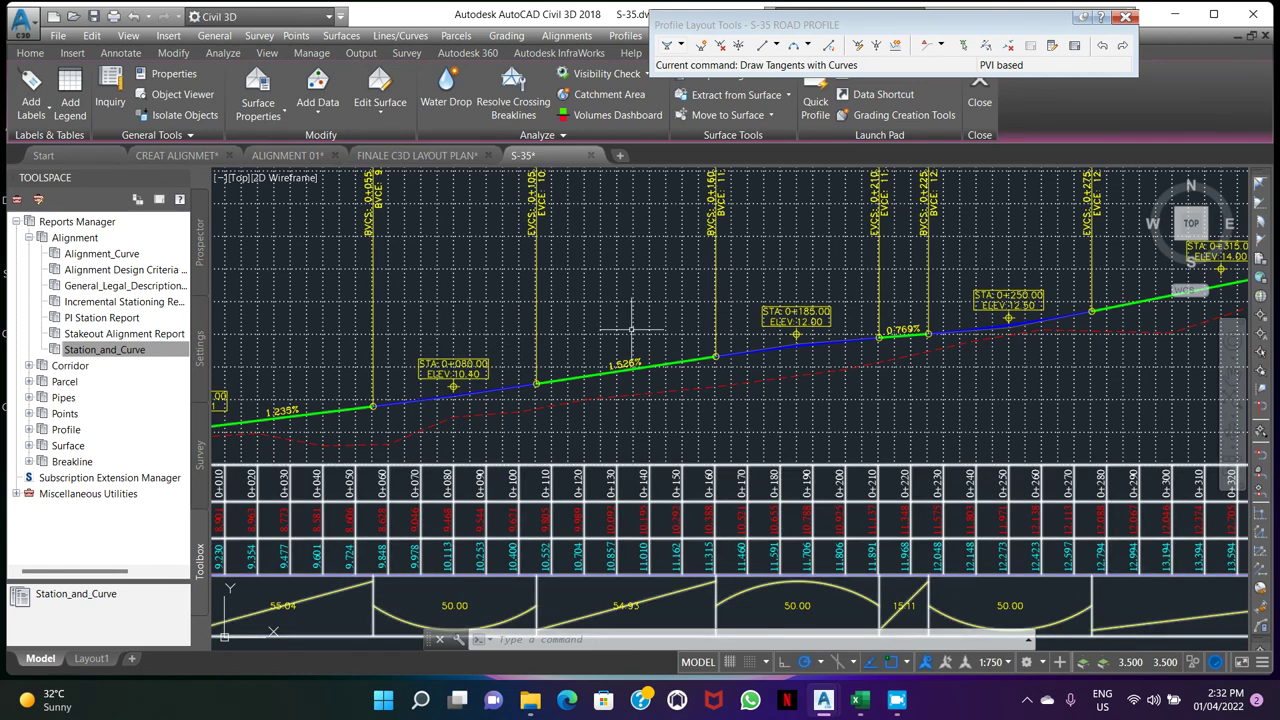
scroll(789, 316, "up", 5)
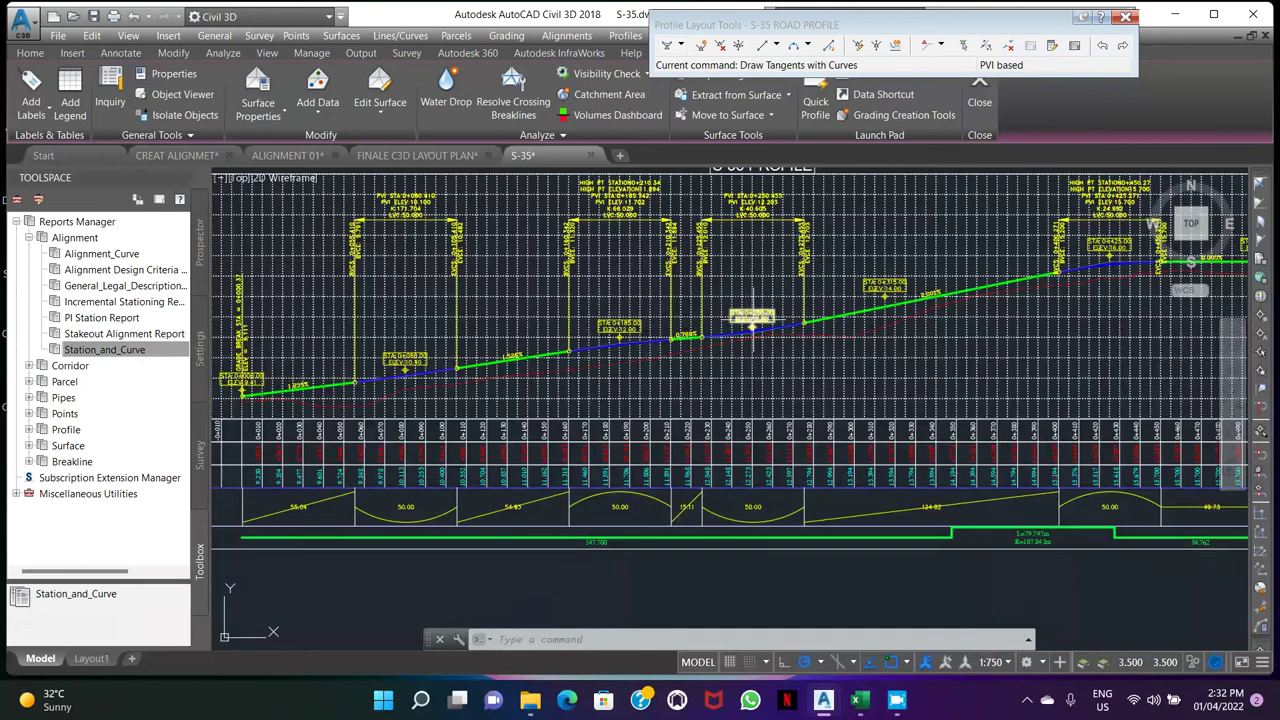
left_click(752, 338)
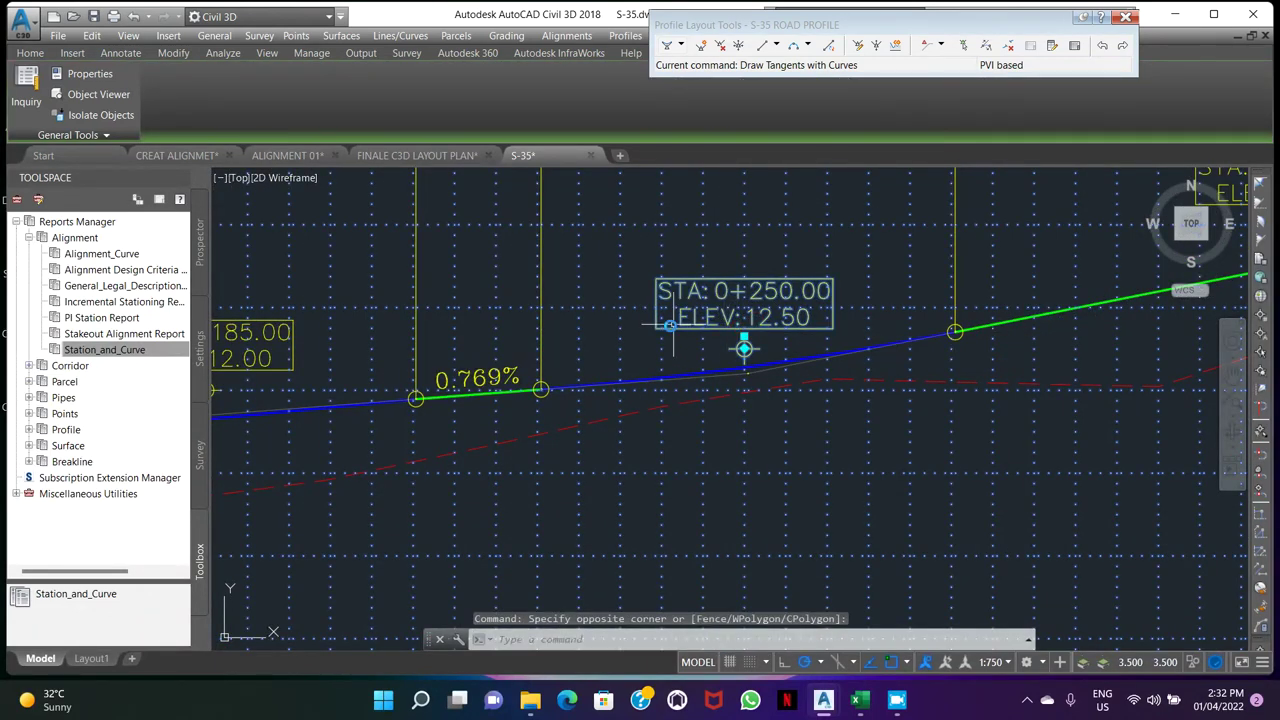
scroll(733, 322, "down", 4)
key("Escape")
key("Escape")
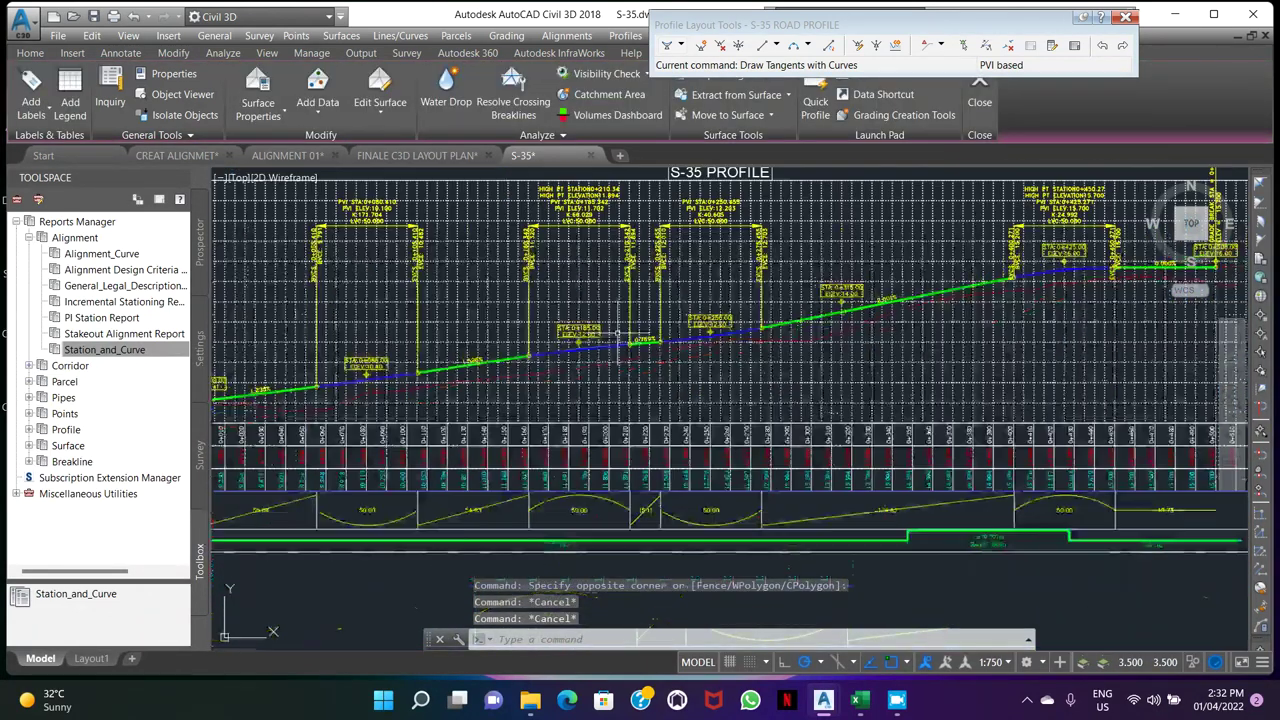
scroll(660, 335, "down", 2)
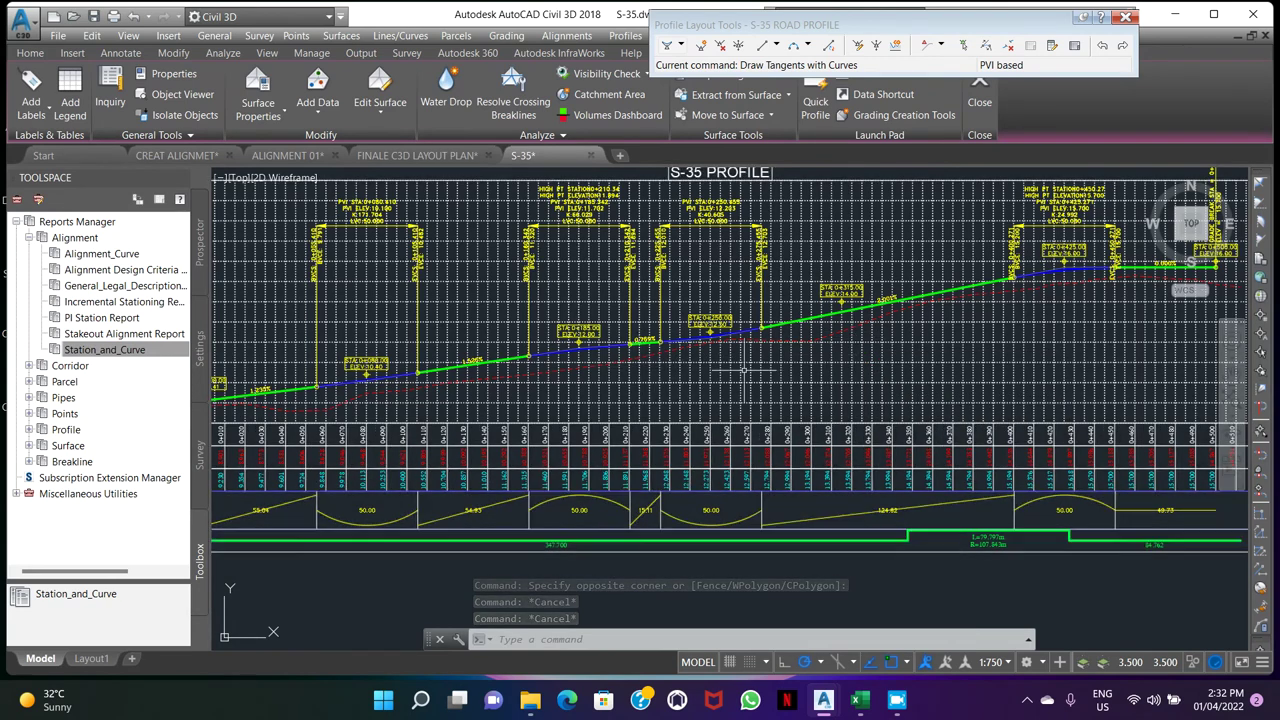
middle_click_drag(635, 375, 731, 372)
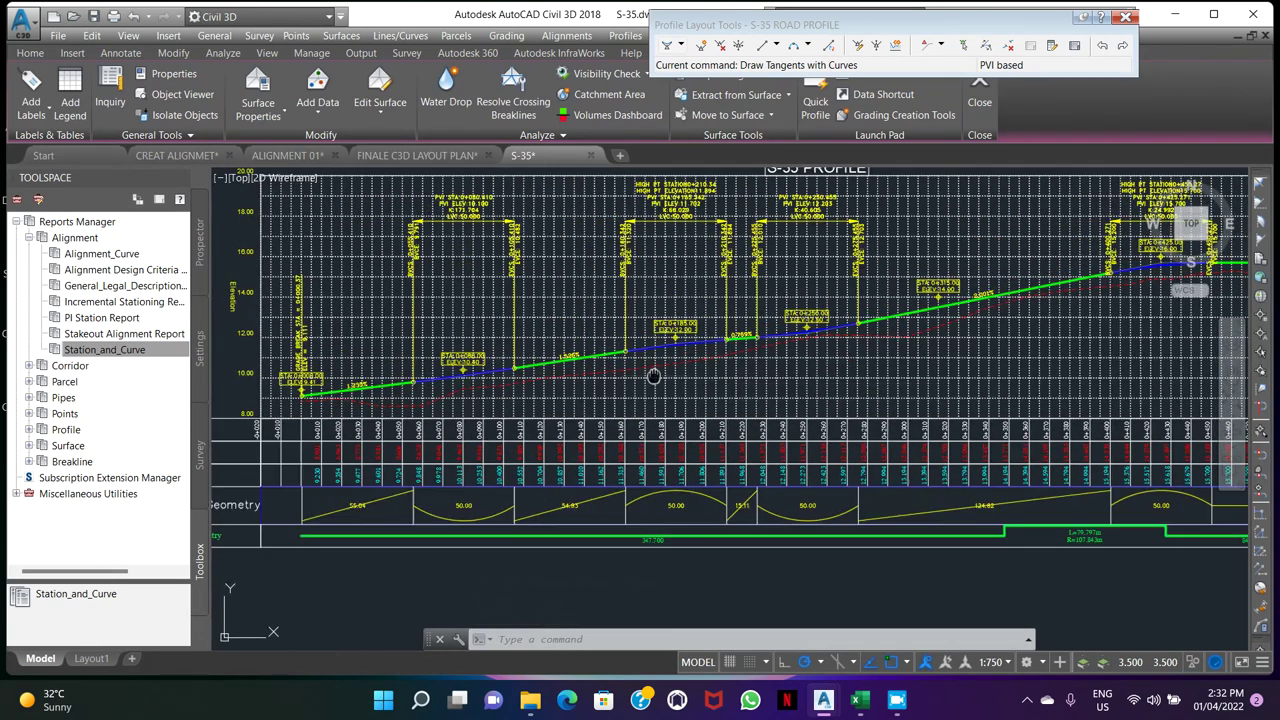
middle_click_drag(654, 371, 700, 363)
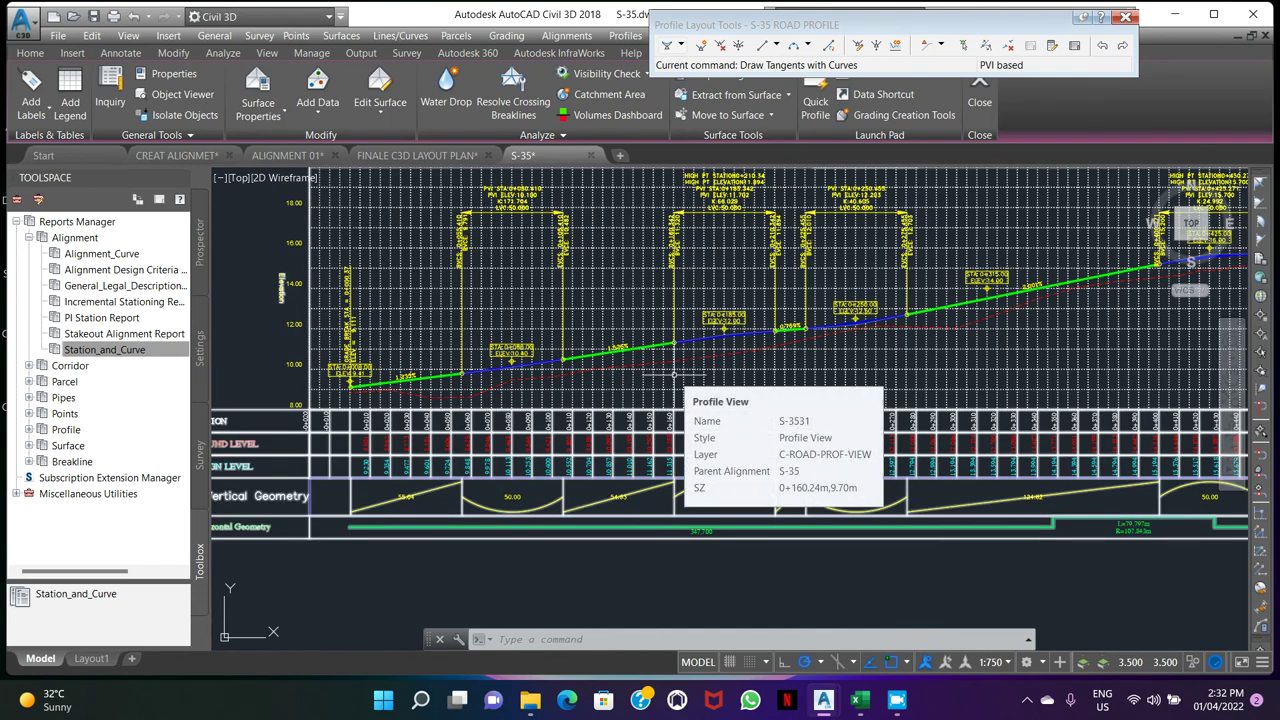